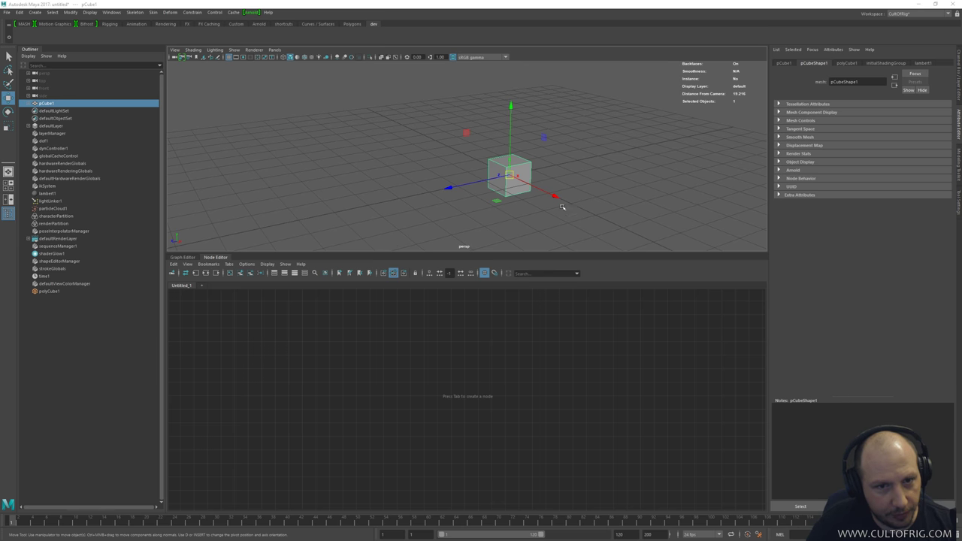
Deselect the cube, switch to Select mode, and shade it Wireframe on Shaded, viewed from above.
click(593, 66)
key(q)
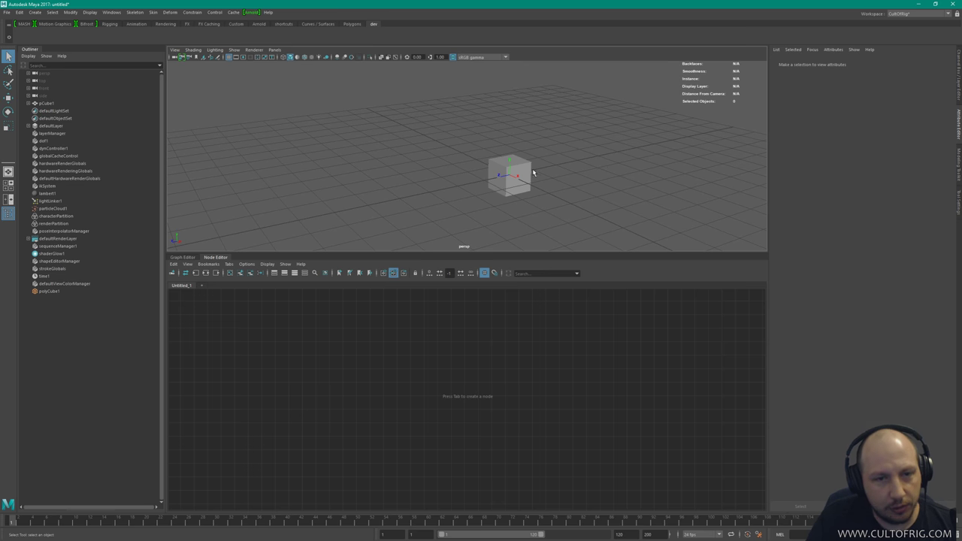
alt+right_drag(513, 201, 582, 178)
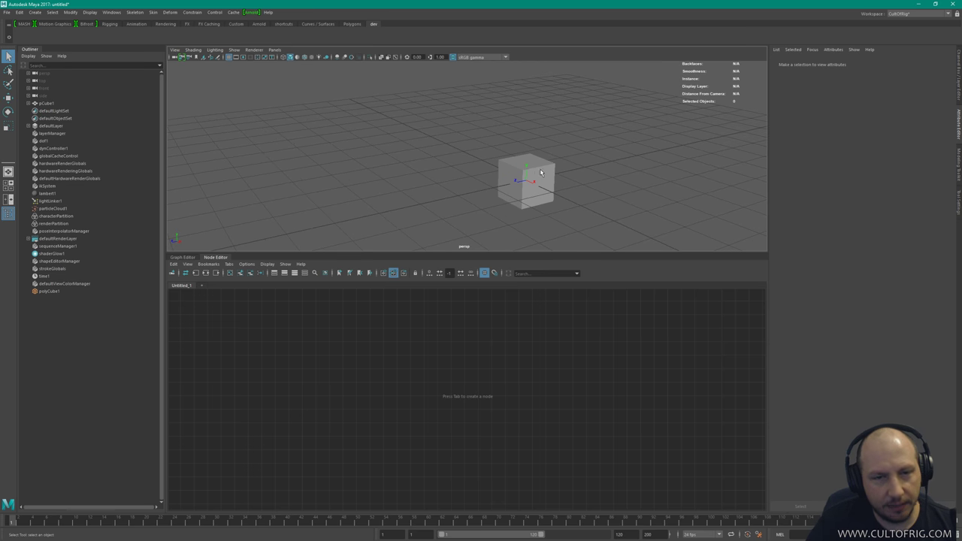
click(234, 50)
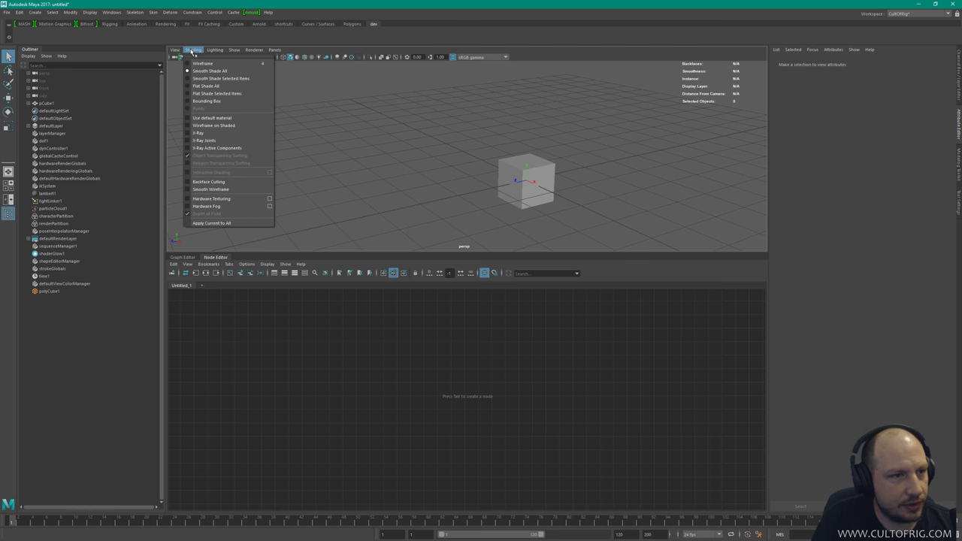
click(214, 126)
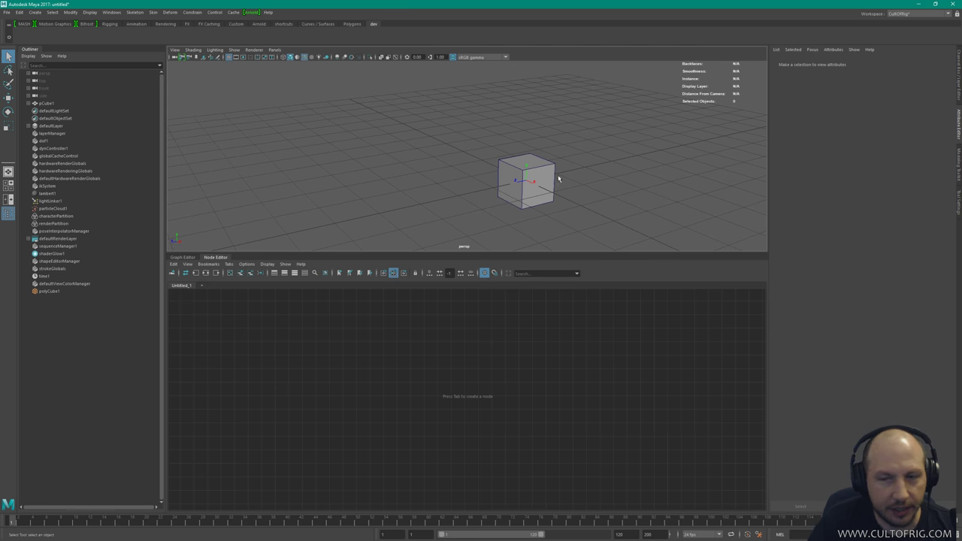
alt+drag(558, 178, 602, 186)
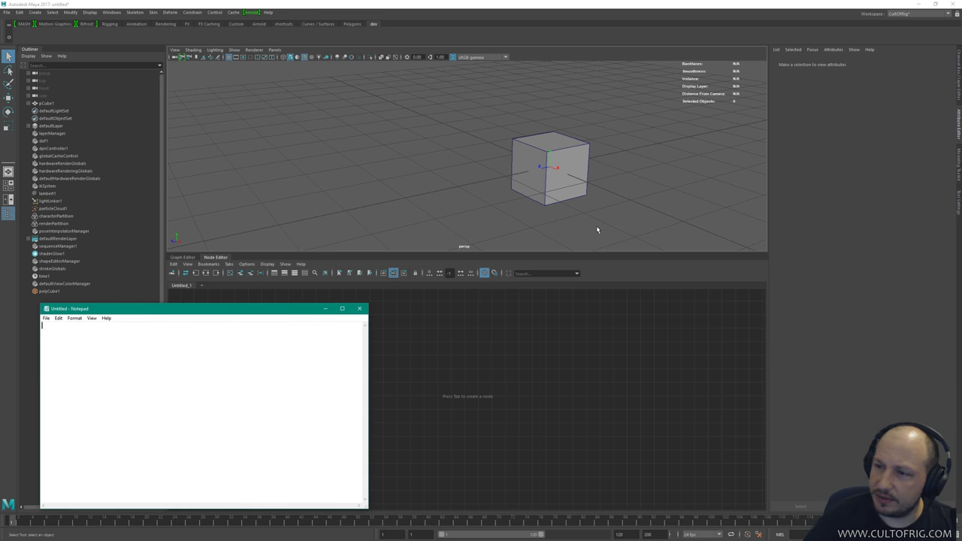
Center Notepad, type some test text, and set the font size to 18.
drag(350, 322, 687, 306)
text(lkjhflkf)
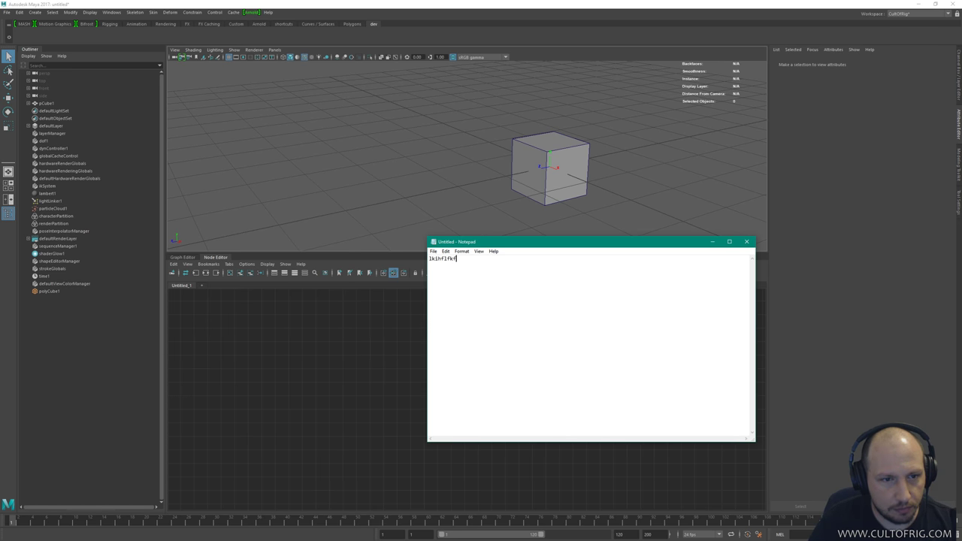
click(461, 251)
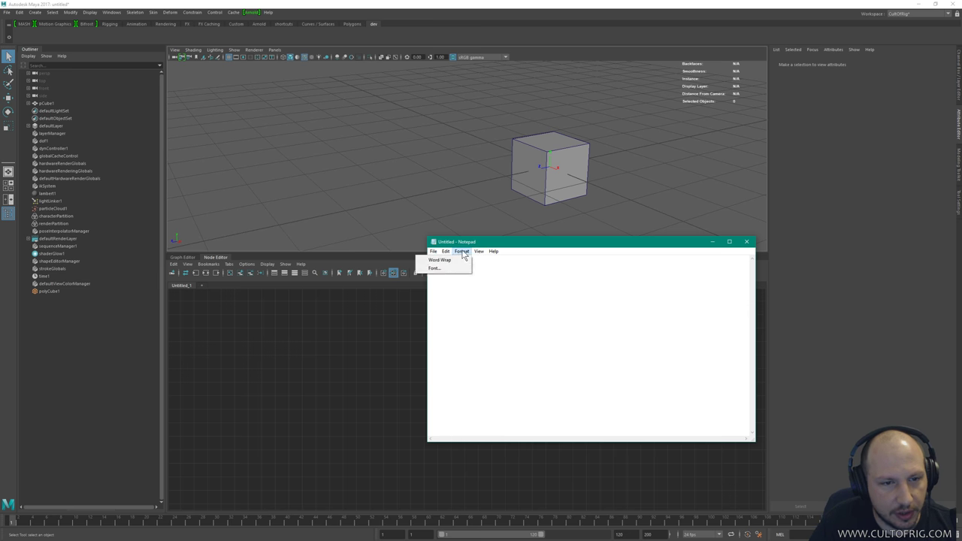
click(435, 268)
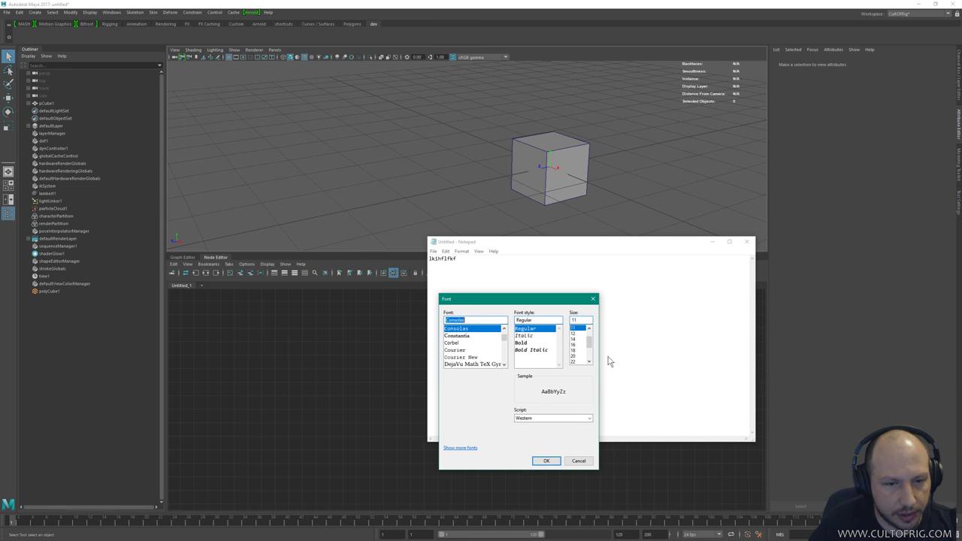
click(577, 350)
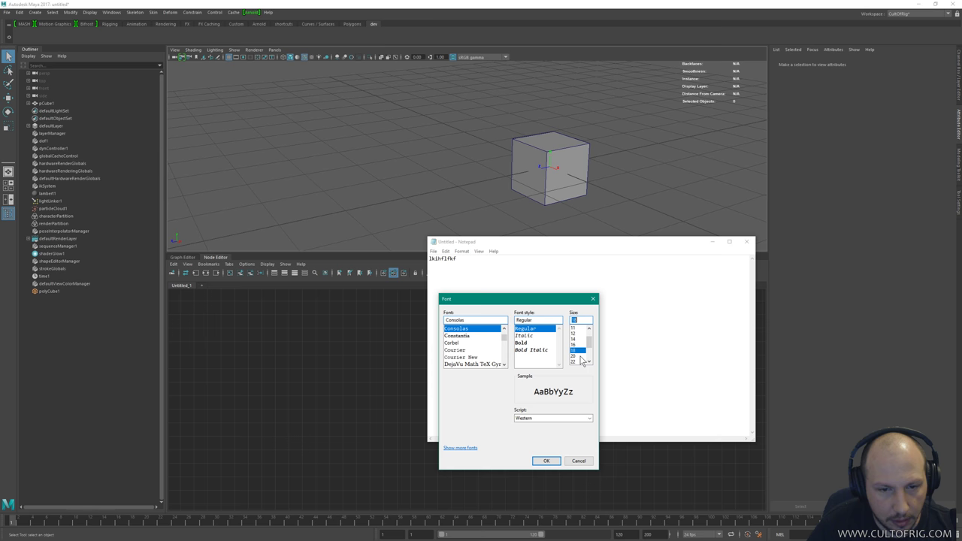
click(546, 460)
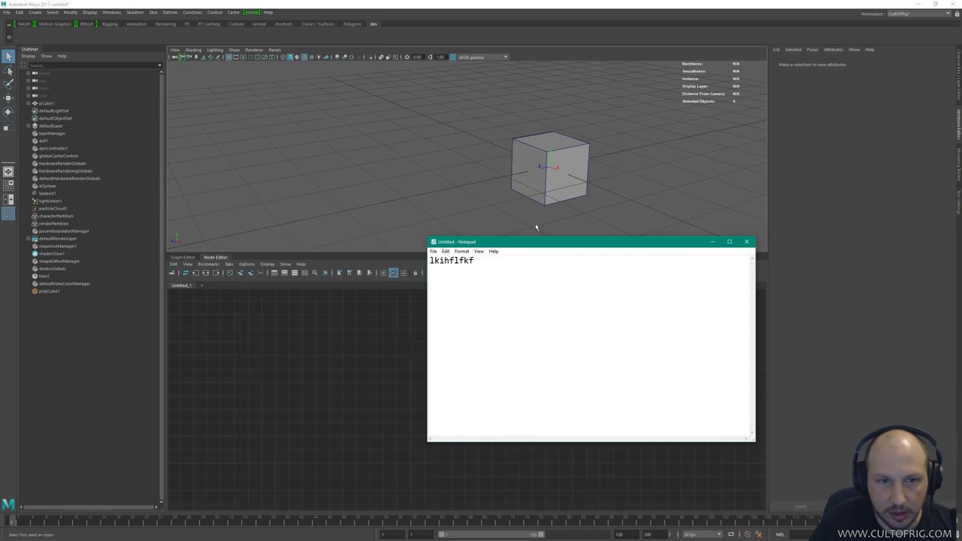
Turn on Notepad's status bar and raise the font size to 24.
click(478, 251)
click(496, 276)
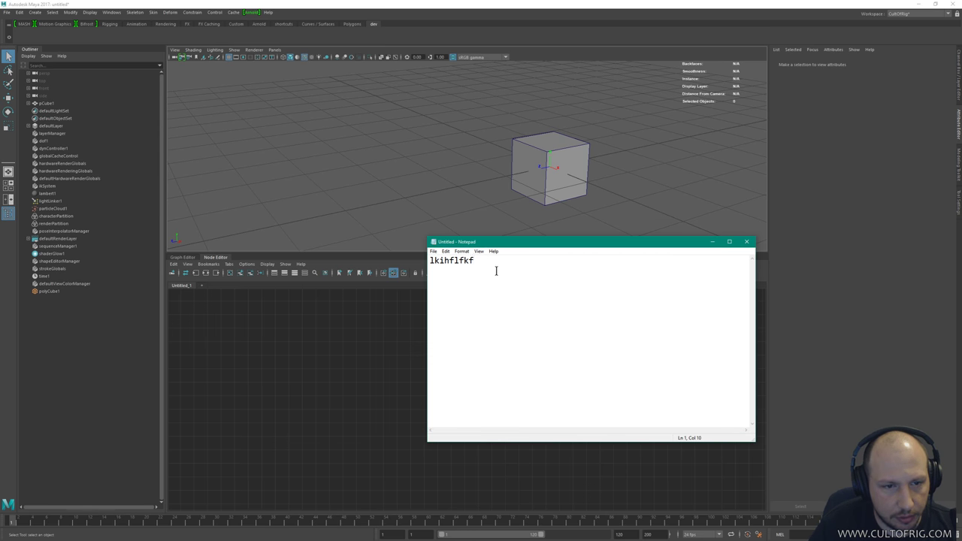
click(462, 251)
click(470, 268)
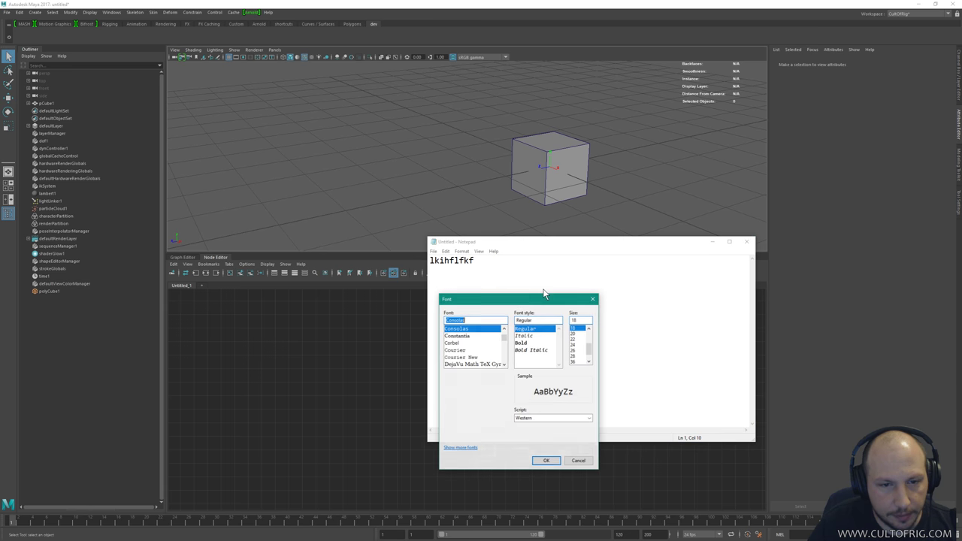
click(575, 344)
click(548, 461)
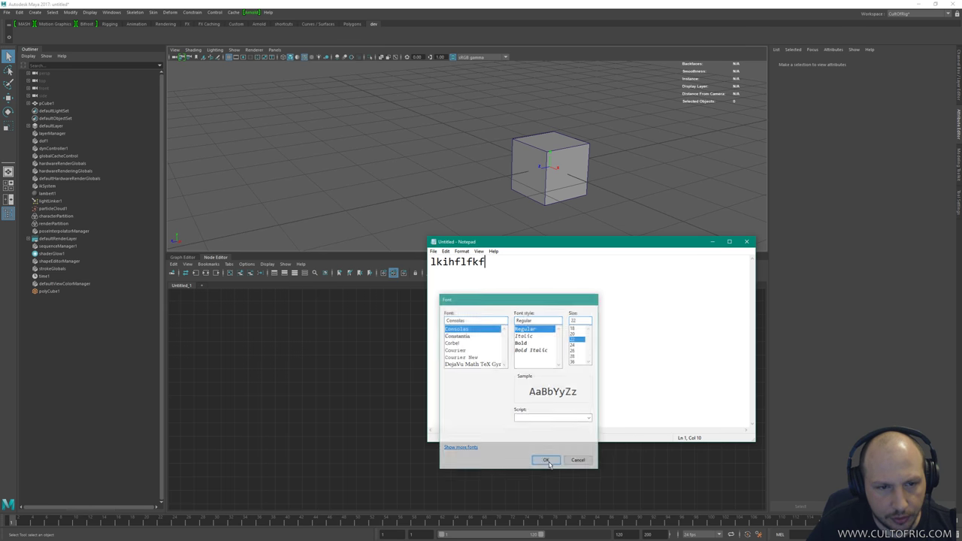
Enlarge and reposition the Notepad window, delete the test text, and switch back to Maya.
drag(755, 237, 856, 121)
drag(601, 125, 678, 181)
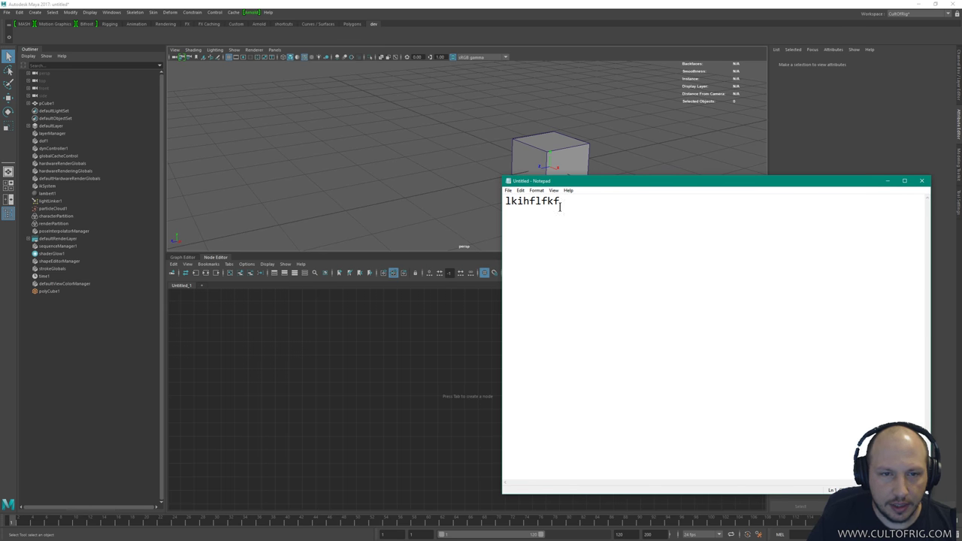
drag(560, 201, 457, 246)
key(BackSpace)
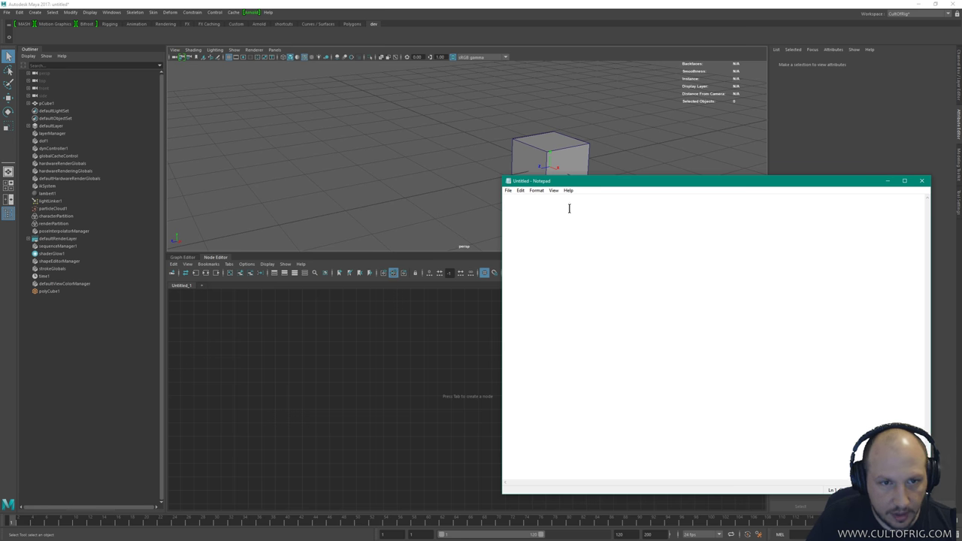
key(alt+Tab)
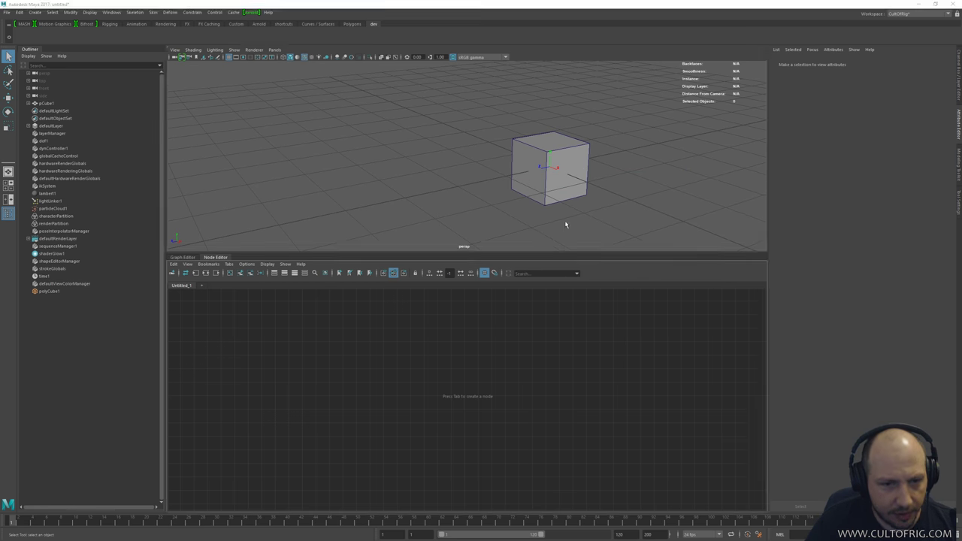
key(alt+Tab)
In Mischief, draw three green circles: two stacked on the left, one on the right.
click(672, 270)
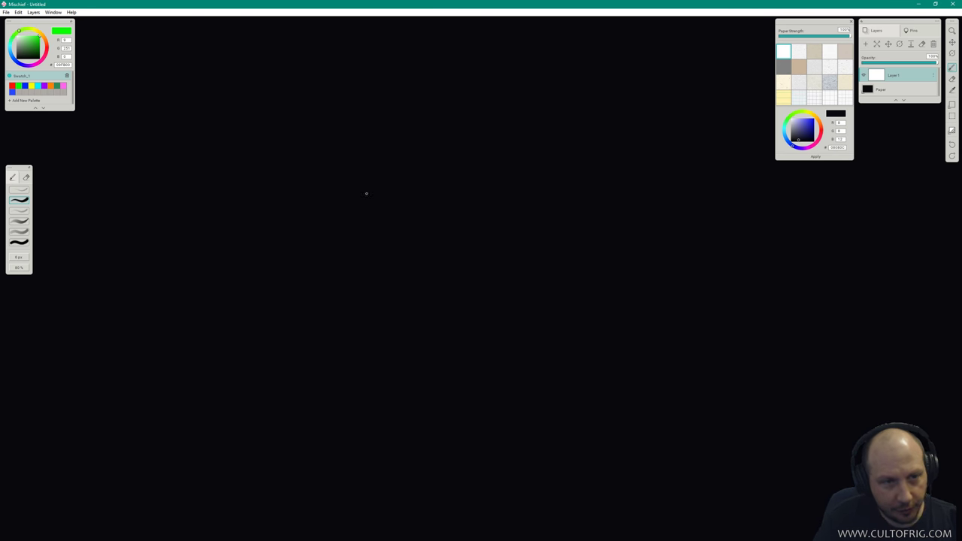
mouse_move(309, 121)
mouse_down()
mouse_move(280, 134)
mouse_move(328, 119)
mouse_up()
key(ctrl+z)
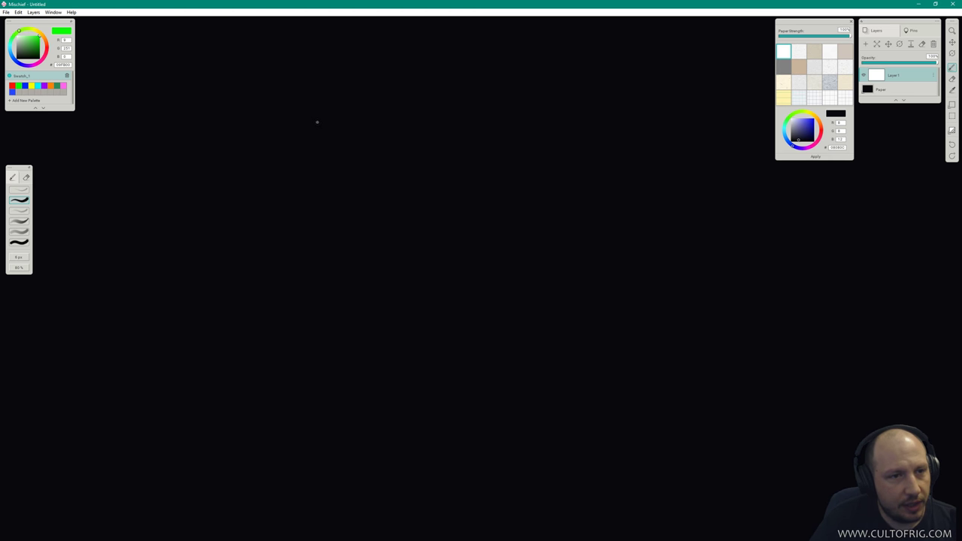
drag(313, 120, 333, 151)
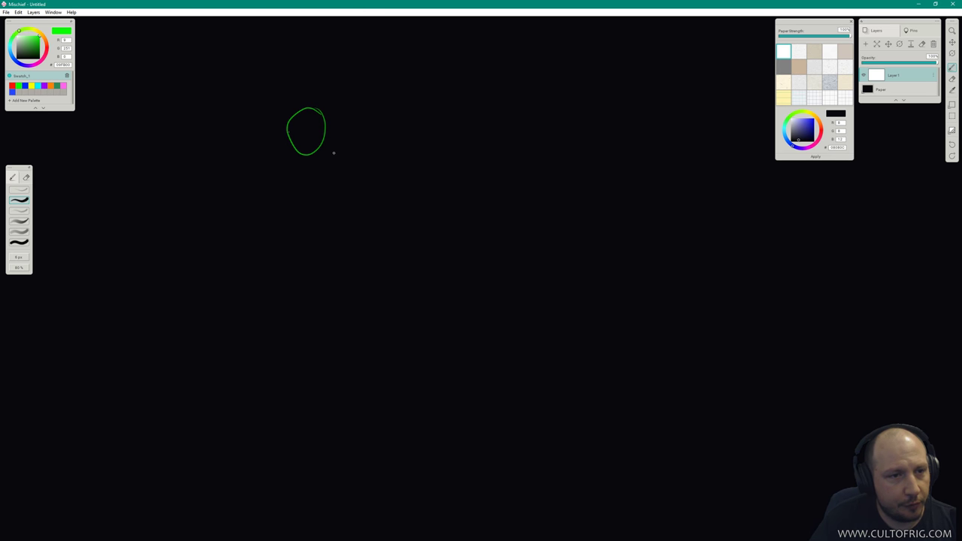
key(ctrl+z)
mouse_move(331, 117)
mouse_down()
mouse_move(337, 139)
mouse_move(329, 116)
mouse_up()
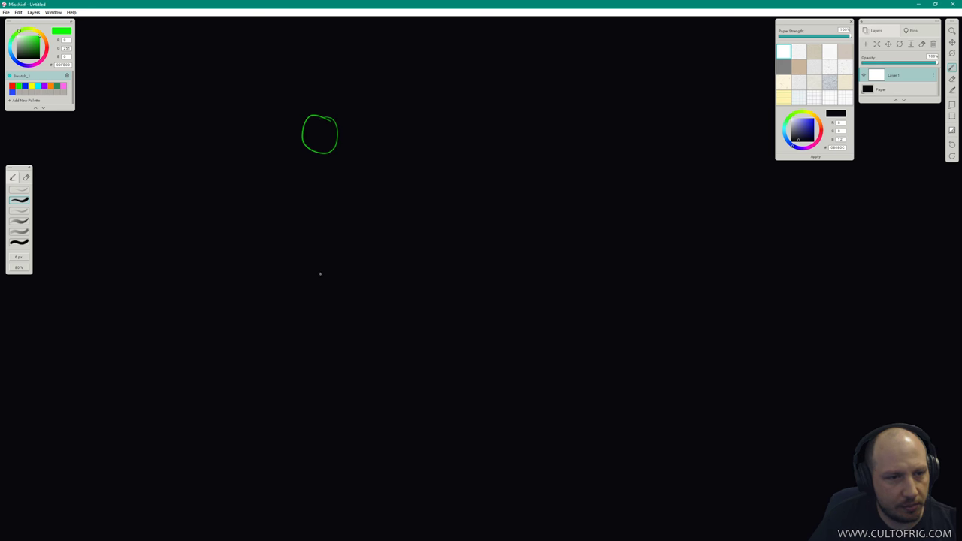
drag(327, 251, 340, 261)
mouse_move(469, 167)
mouse_down()
mouse_move(486, 183)
mouse_move(475, 170)
mouse_up()
Draw lines from both left circles to the right circle, with an arrowhead on the upper one.
drag(345, 261, 455, 190)
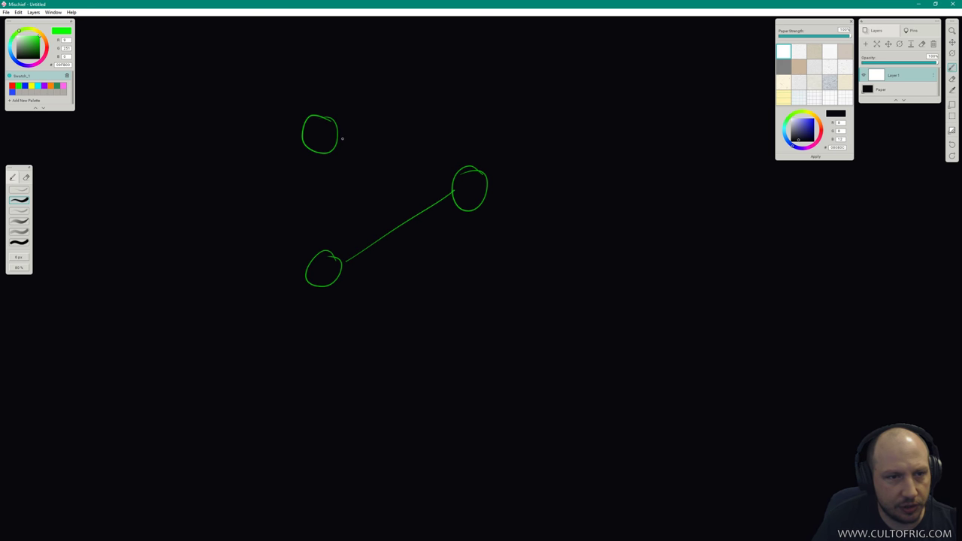
drag(336, 132, 443, 182)
key(ctrl+z)
drag(340, 141, 454, 173)
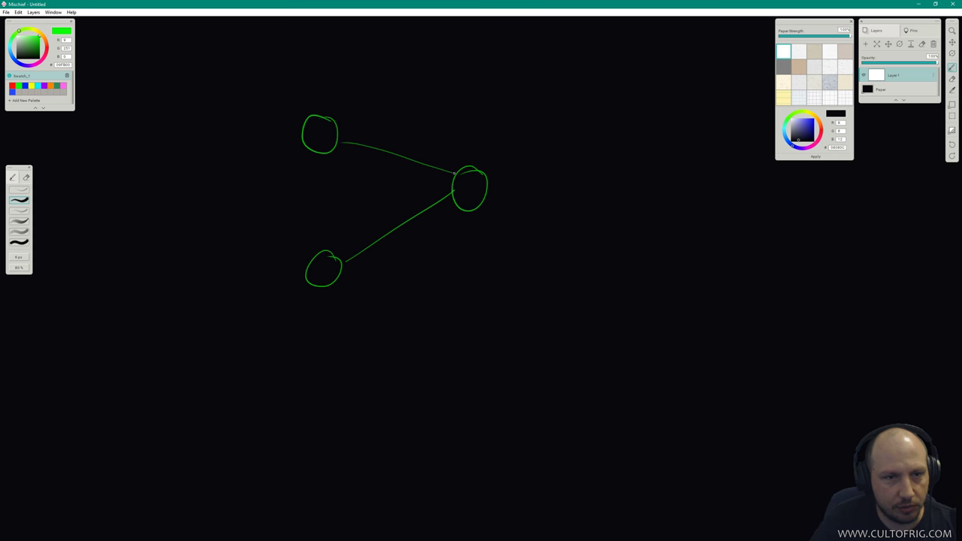
drag(340, 141, 336, 138)
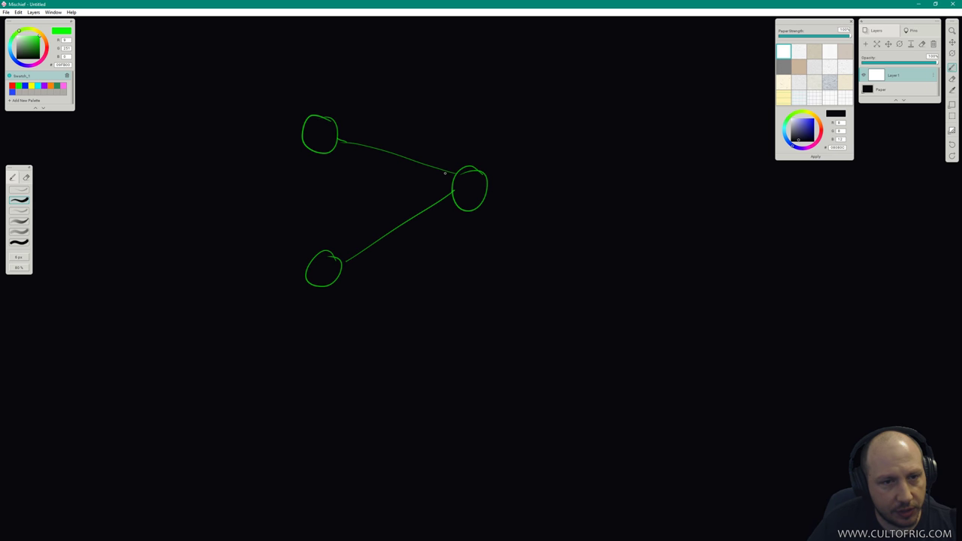
mouse_move(444, 178)
mouse_down()
mouse_move(448, 159)
mouse_move(450, 193)
mouse_up()
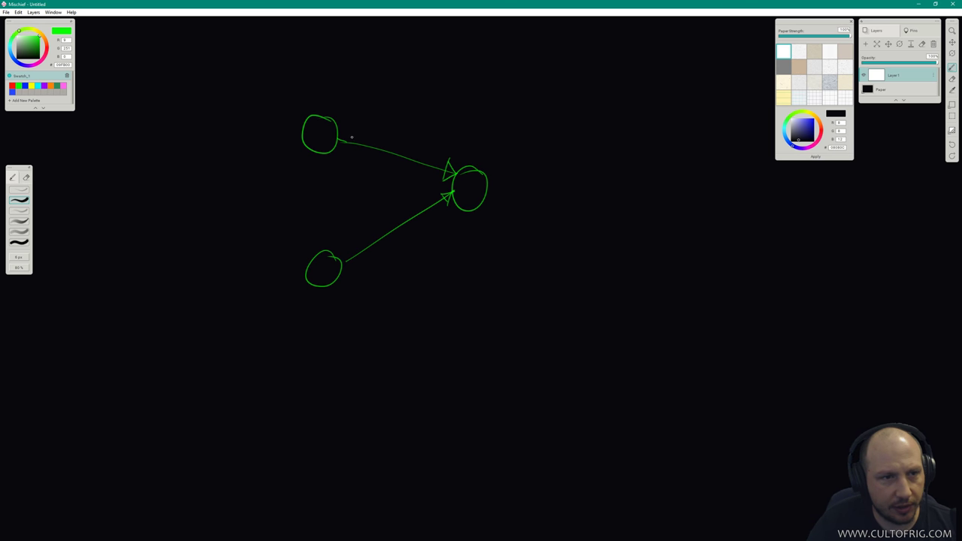
Label the circles A, B and C and the arrows AC and BC.
mouse_move(314, 101)
mouse_down()
mouse_move(317, 83)
mouse_move(322, 100)
mouse_up()
drag(314, 94, 320, 93)
drag(314, 228, 319, 239)
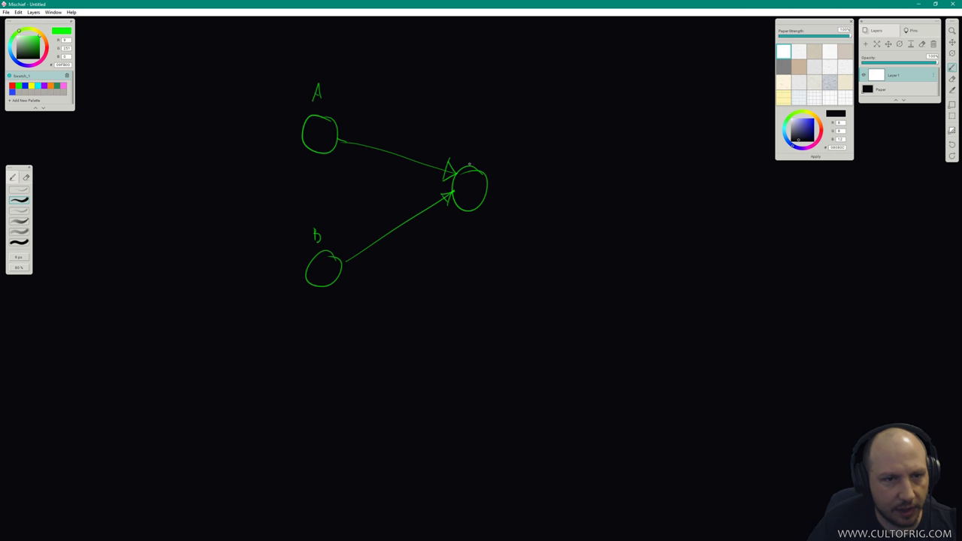
drag(475, 144, 477, 151)
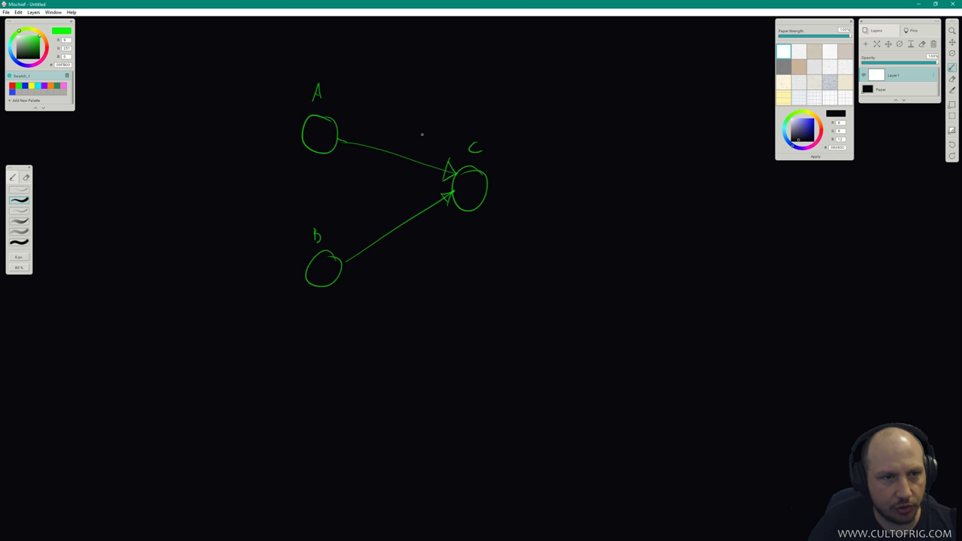
mouse_move(384, 129)
mouse_down()
mouse_move(382, 142)
mouse_move(395, 142)
mouse_move(397, 126)
mouse_up()
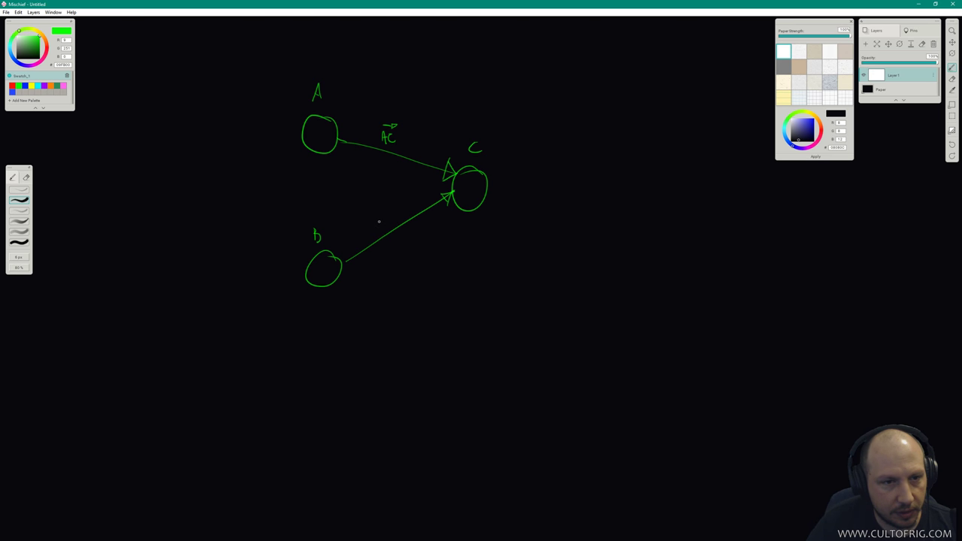
mouse_move(376, 215)
mouse_down()
mouse_move(376, 226)
mouse_move(391, 213)
mouse_up()
Draw circle N and circle E beside the graph, writing AC inside E.
mouse_move(563, 96)
mouse_down()
mouse_move(563, 76)
mouse_move(581, 91)
mouse_move(541, 162)
mouse_move(597, 114)
mouse_move(568, 136)
mouse_move(584, 167)
mouse_up()
middle_drag(601, 231, 516, 292)
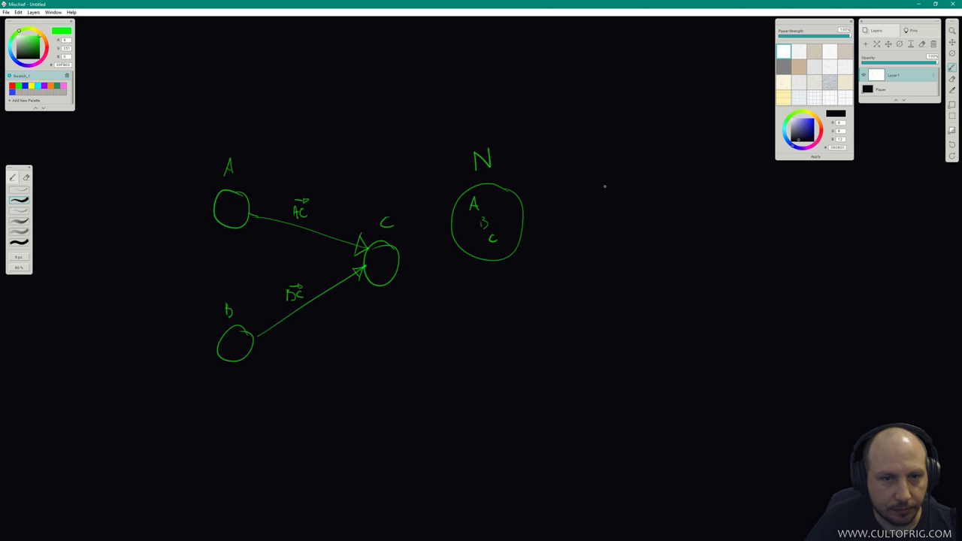
drag(636, 178, 614, 163)
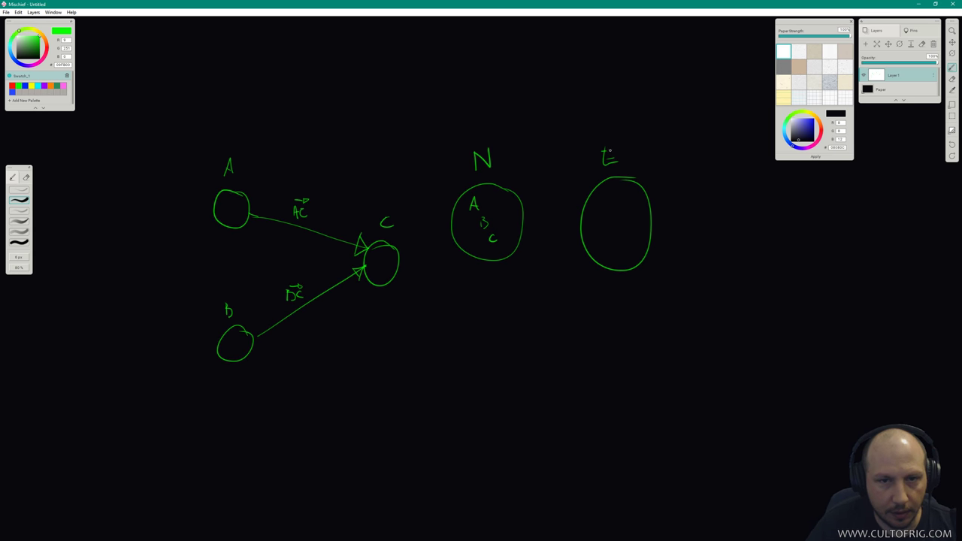
mouse_move(601, 206)
mouse_down()
mouse_move(616, 205)
mouse_move(614, 242)
mouse_up()
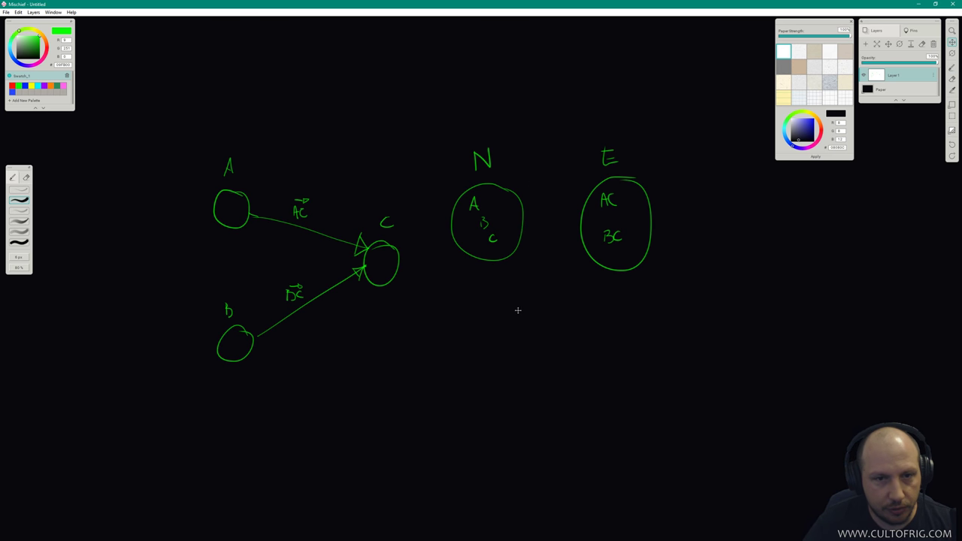
Pan the canvas and hand-write 'Maya' to the right of the graph.
mouse_move(515, 308)
middle_down()
mouse_move(506, 296)
mouse_move(461, 333)
middle_up()
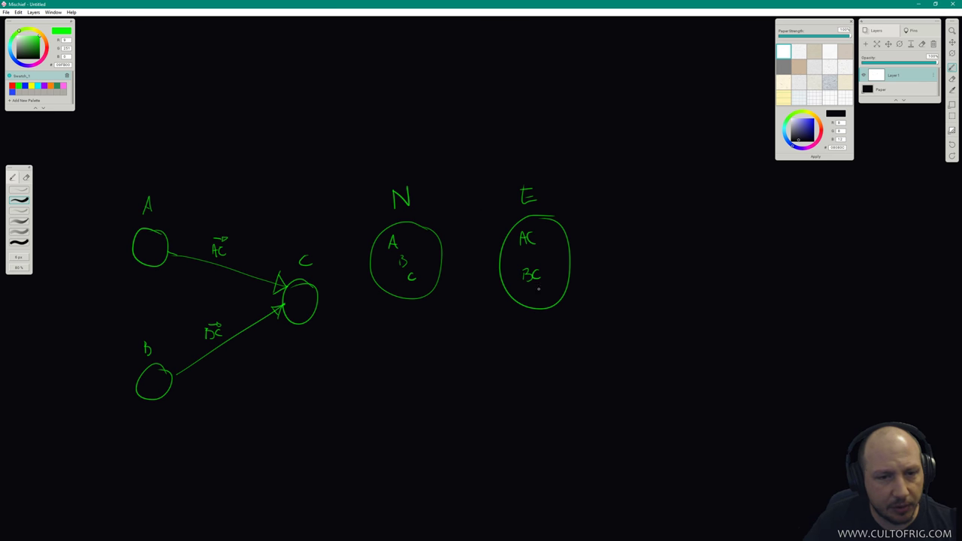
middle_drag(700, 303, 621, 360)
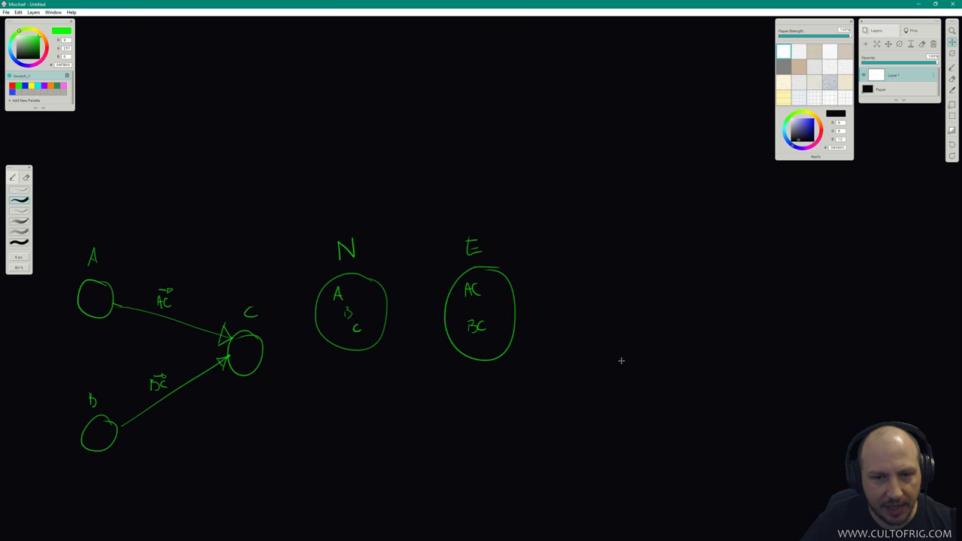
mouse_move(675, 252)
mouse_down()
mouse_move(689, 228)
mouse_move(700, 247)
mouse_move(738, 241)
mouse_move(722, 263)
mouse_up()
drag(729, 243, 734, 244)
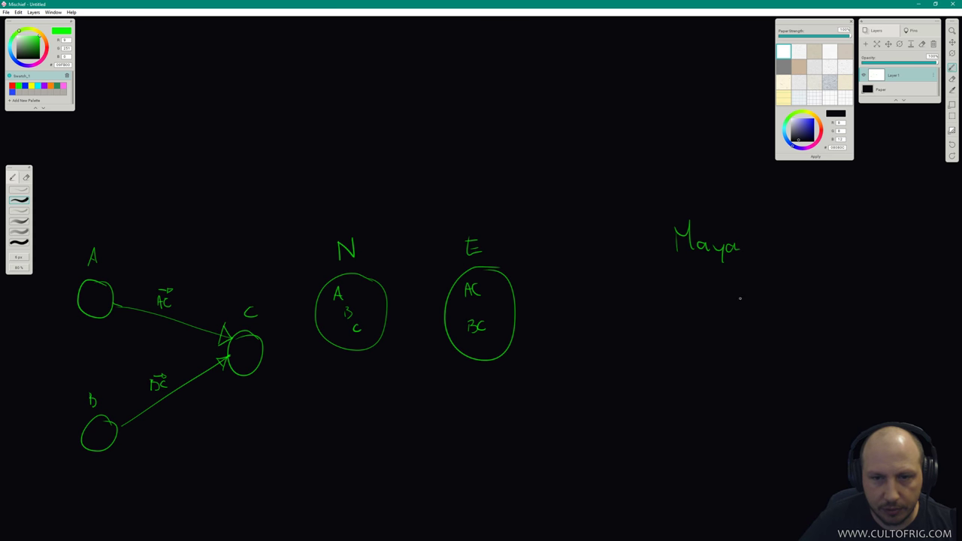
middle_drag(704, 294, 703, 226)
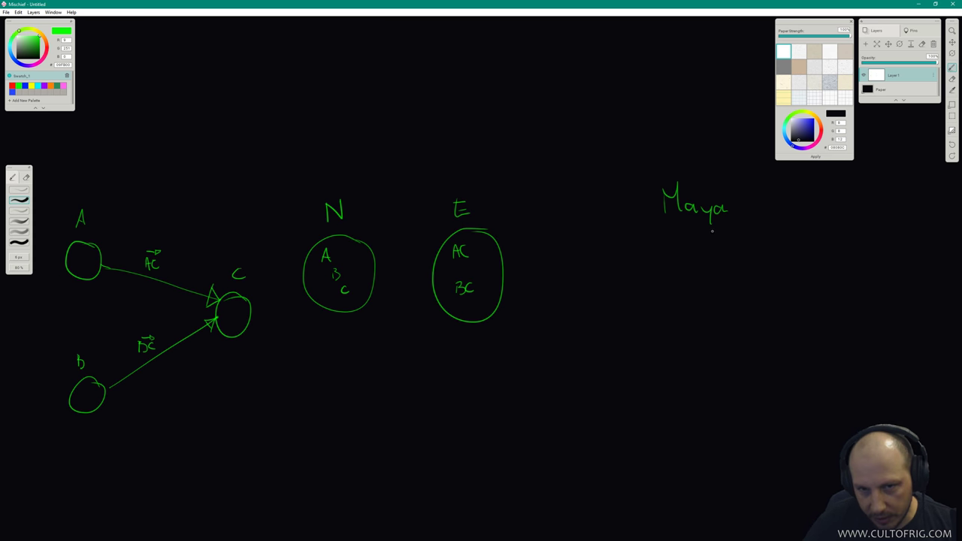
Draw a trunk line under 'Maya' with upper and lower bracket branches.
drag(701, 233, 703, 299)
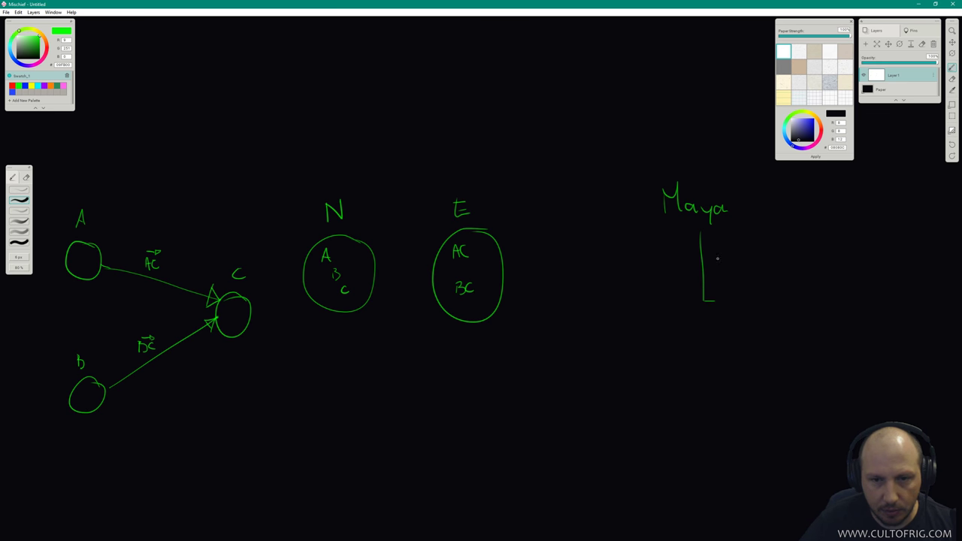
mouse_move(714, 259)
mouse_down()
mouse_move(716, 344)
mouse_move(724, 259)
mouse_up()
drag(715, 344, 726, 345)
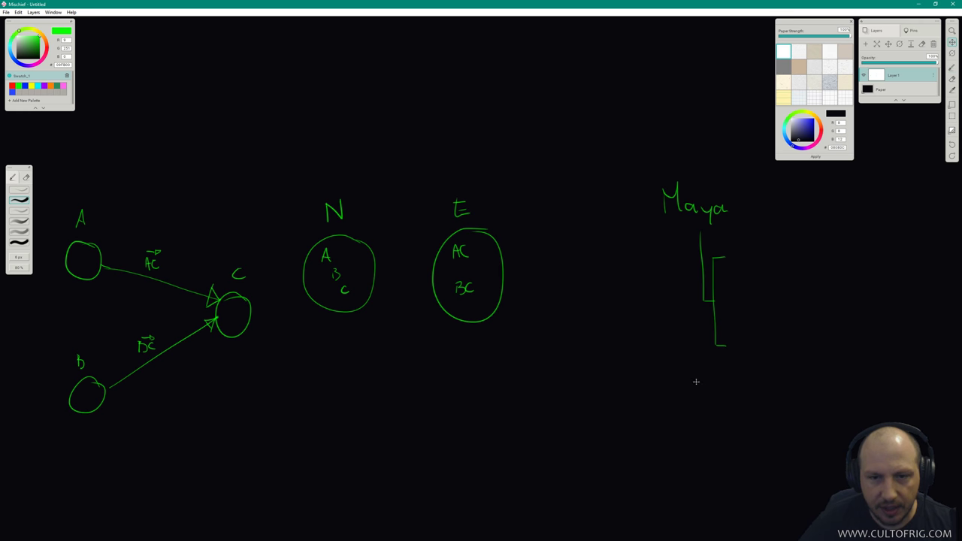
middle_drag(705, 256, 670, 196)
mouse_move(658, 173)
mouse_down()
mouse_move(664, 365)
mouse_move(676, 414)
mouse_up()
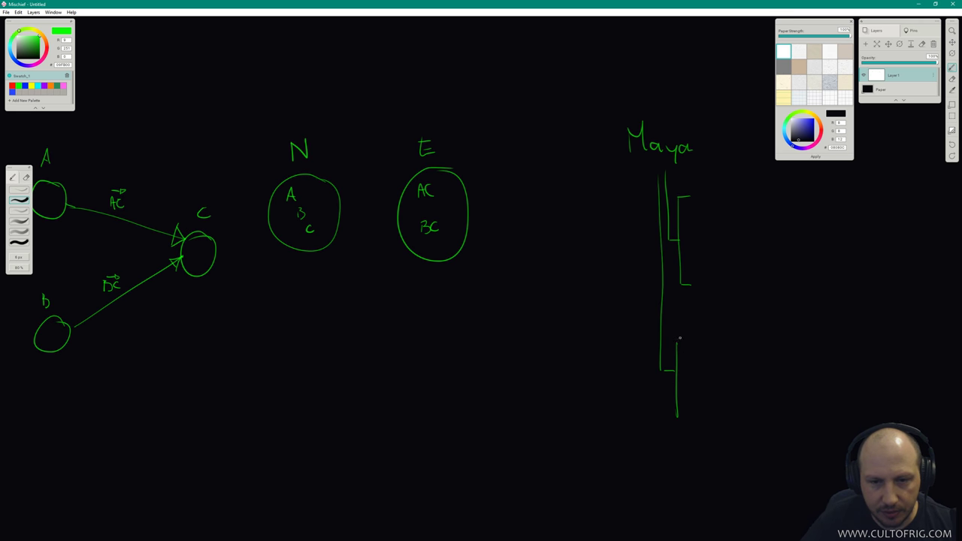
drag(677, 336, 689, 334)
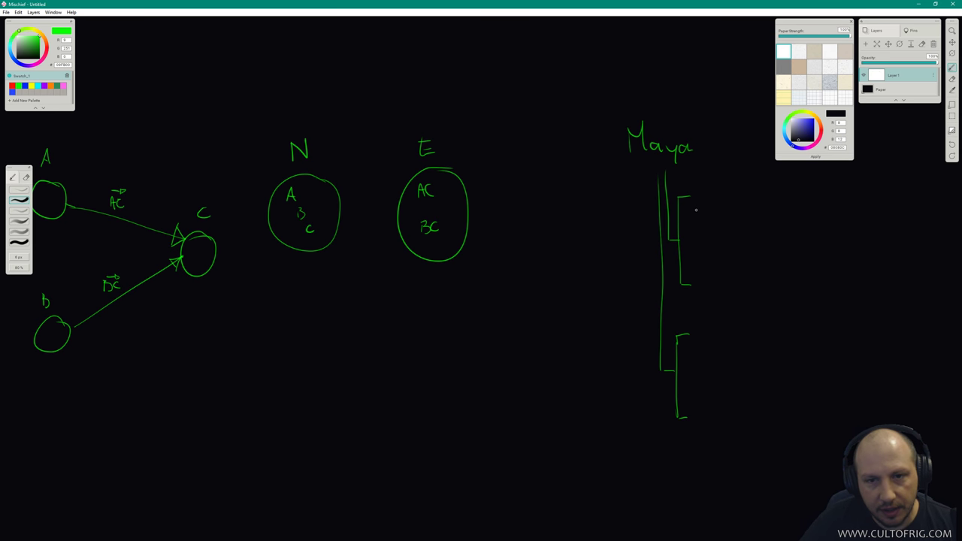
Label the branches GUI and VIEW, then switch back to Maya.
mouse_move(700, 201)
mouse_down()
mouse_move(696, 214)
mouse_move(718, 203)
mouse_move(723, 212)
mouse_up()
drag(719, 200, 726, 199)
drag(719, 213, 726, 212)
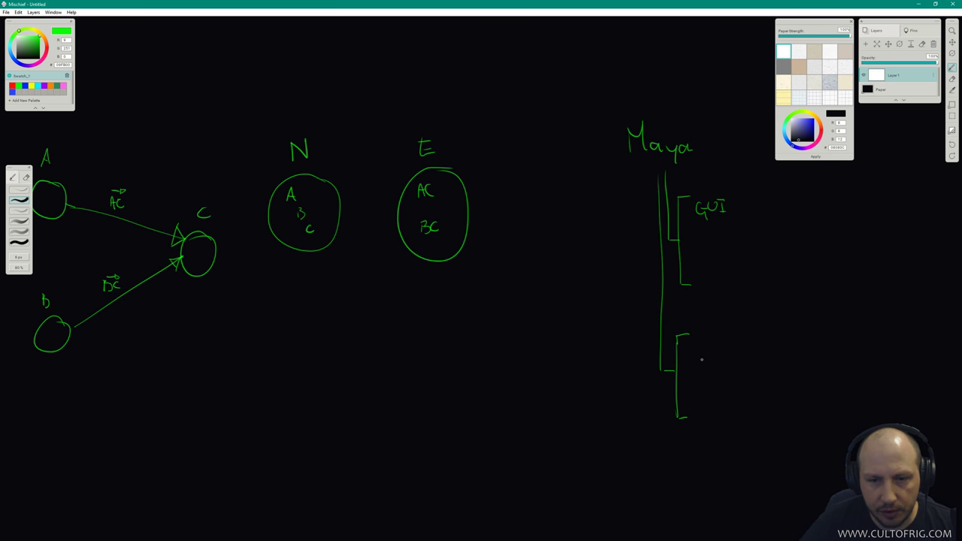
mouse_move(691, 346)
mouse_down()
mouse_move(709, 358)
mouse_move(729, 345)
mouse_up()
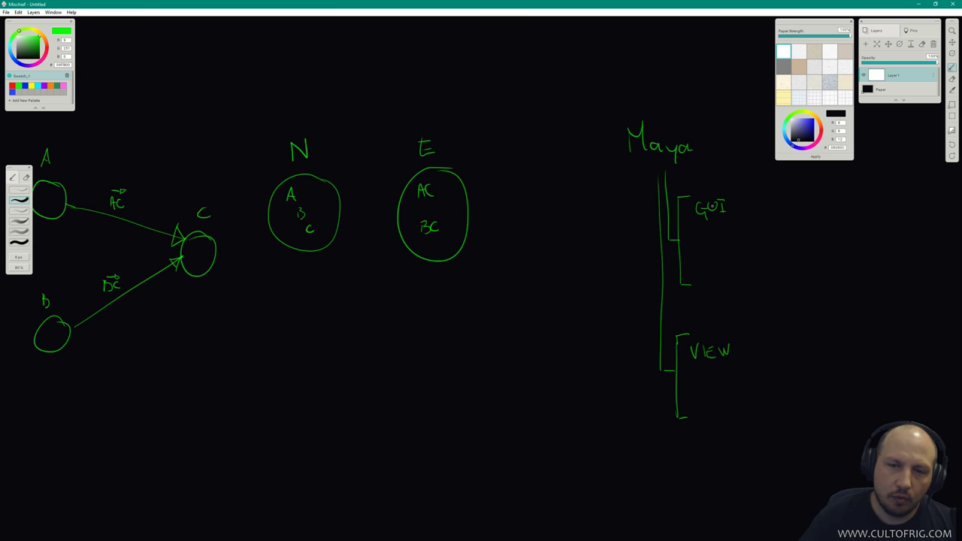
key(alt+Tab)
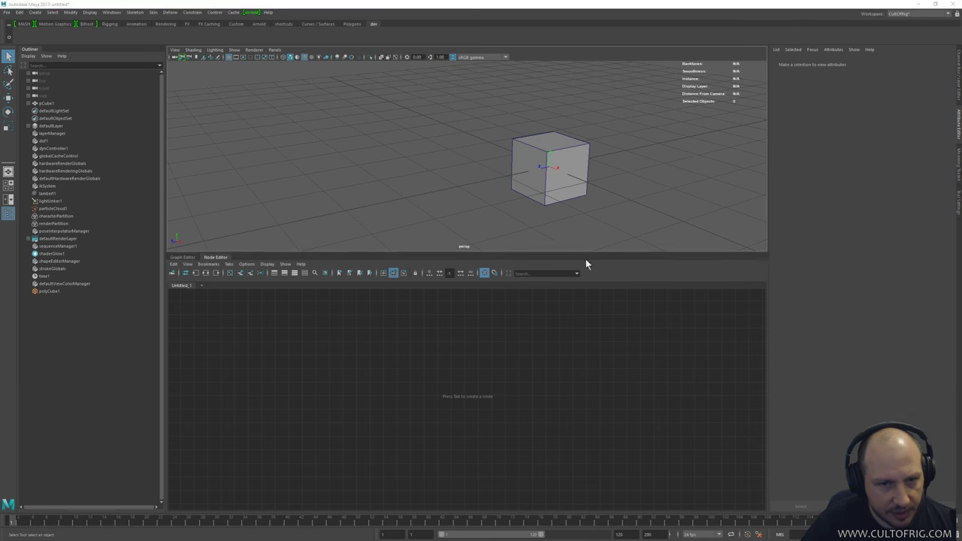
Bring up Notepad and type a while(globalRunning) { } loop.
key(super+Tab)
click(696, 256)
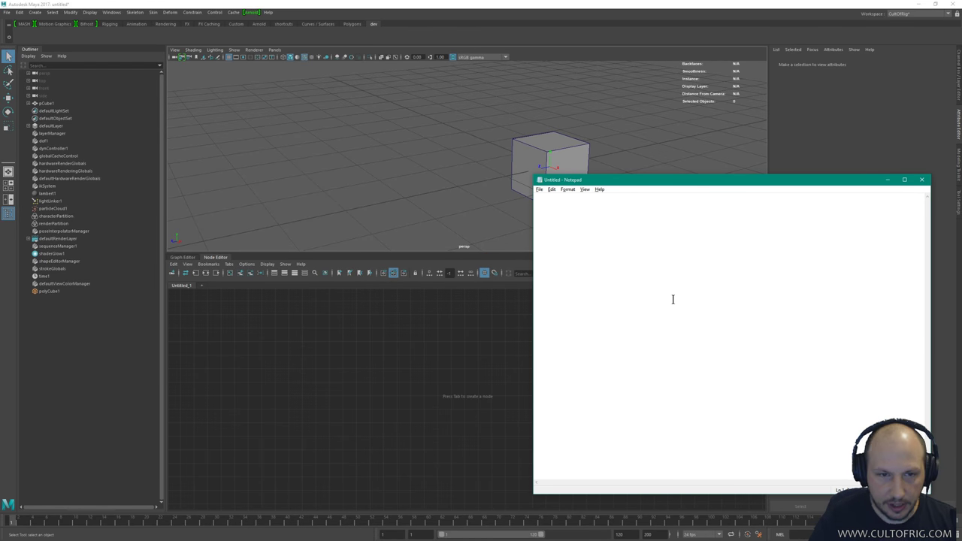
text(while)
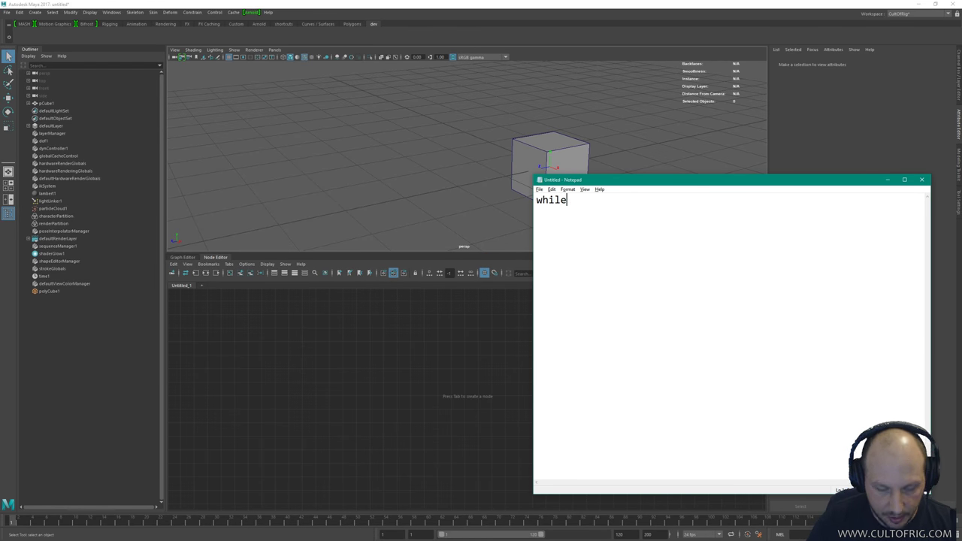
text((glo))
key(Left)
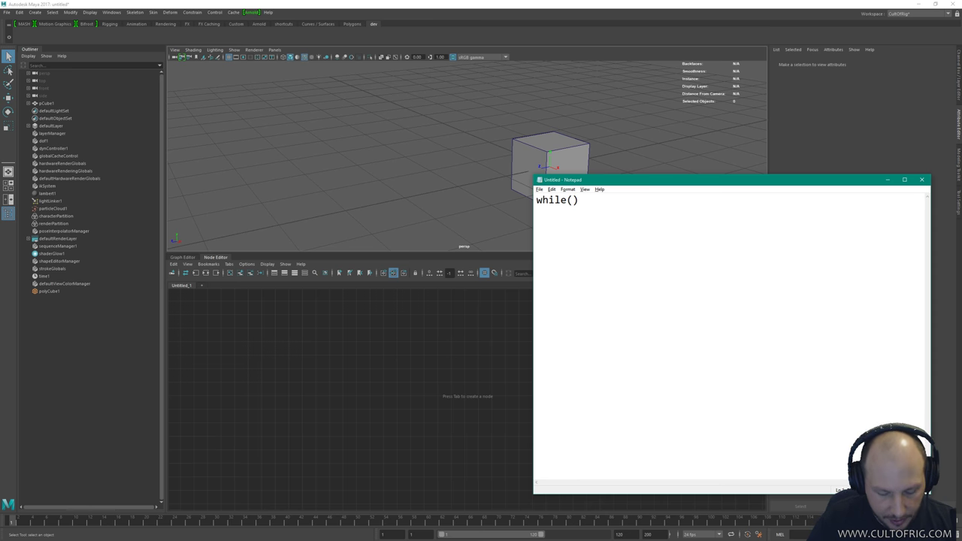
text(globalRunn)
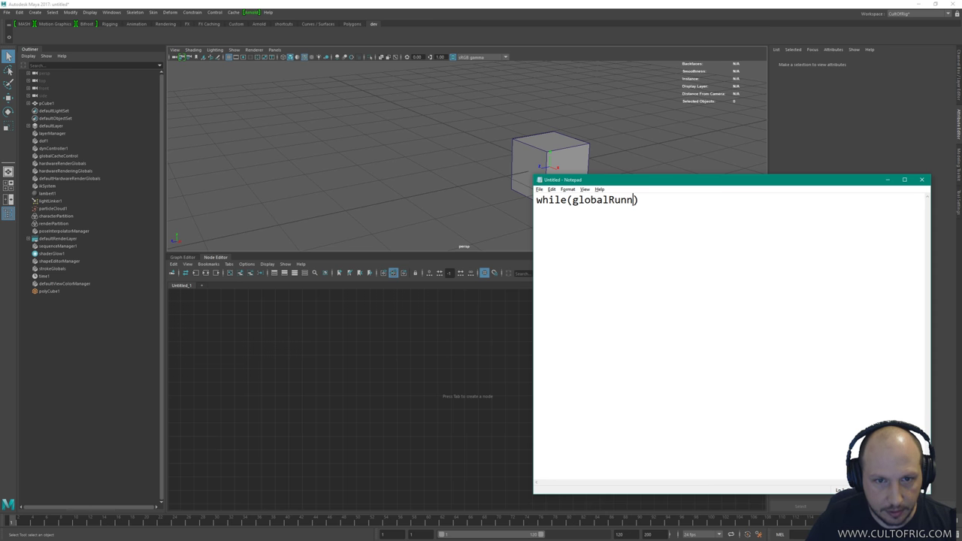
text(ing)
key(Right)
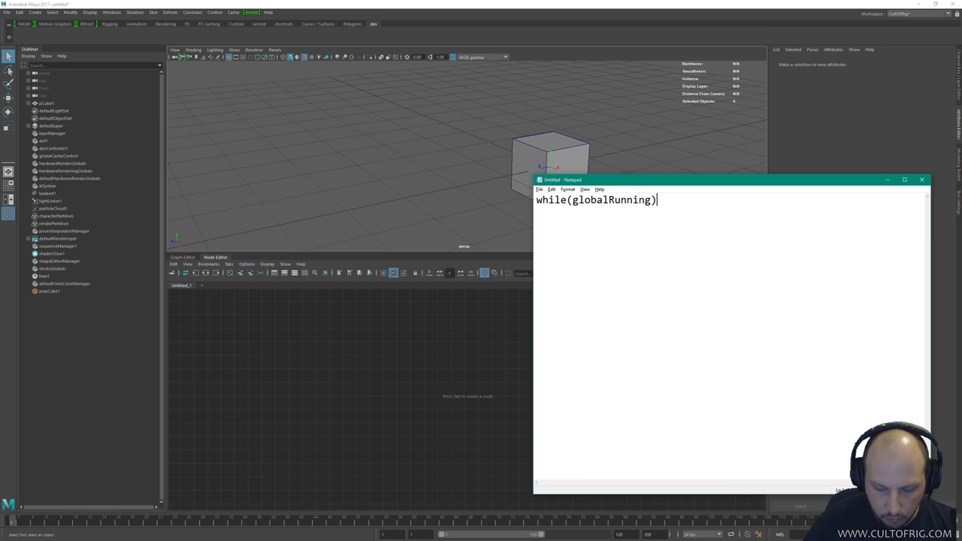
text({)
key(Return)
text(})
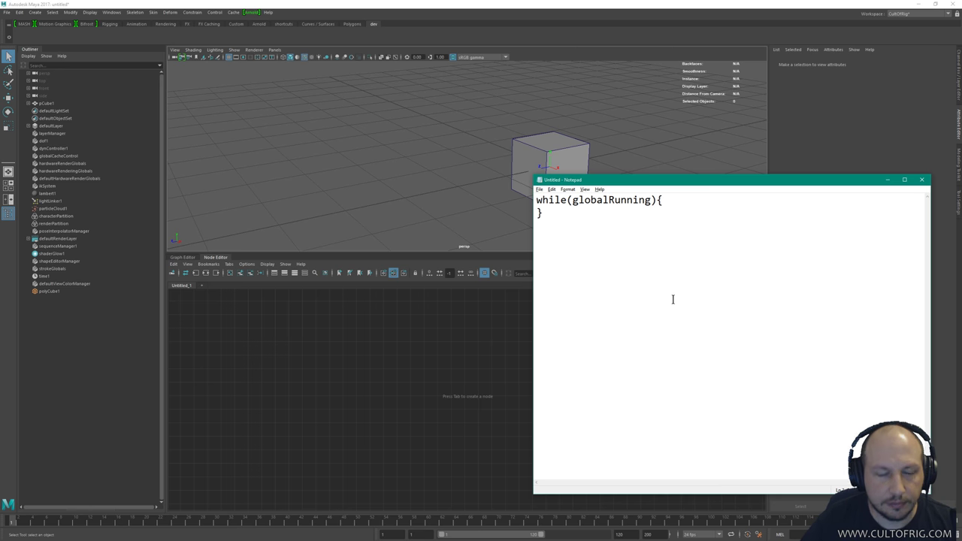
Add a pollGUI(); call on an indented line inside the loop.
key(Up)
key(End)
key(Return)
key(Tab)
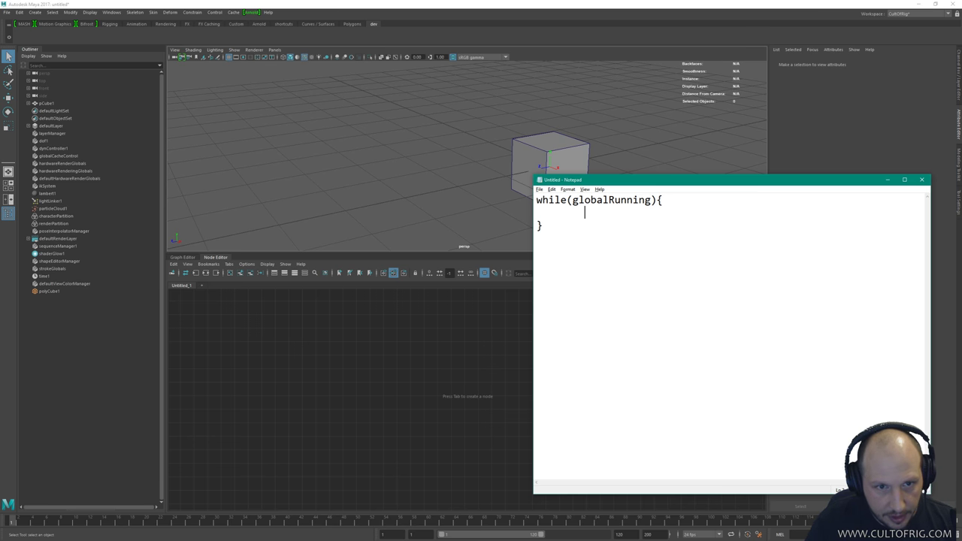
text(w)
key(BackSpace)
key(BackSpace)
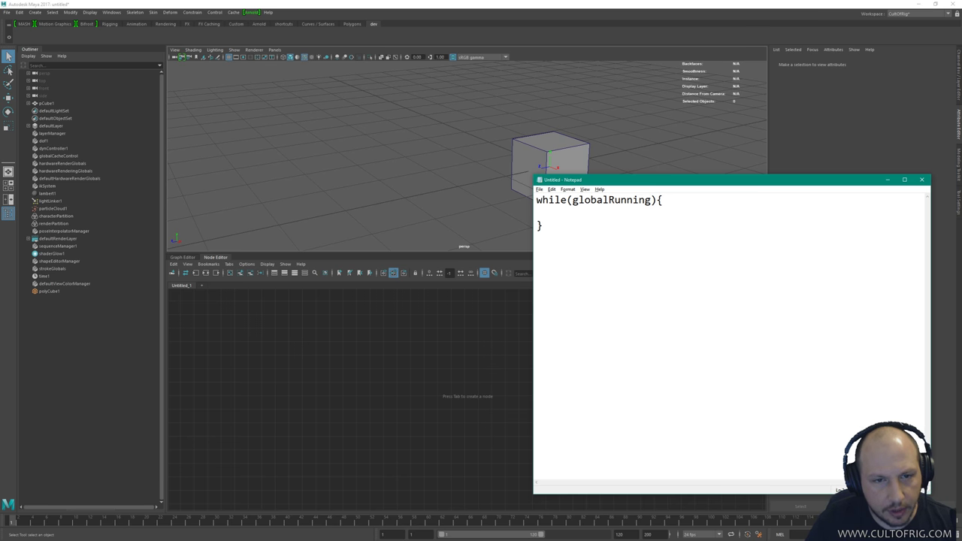
text(while)
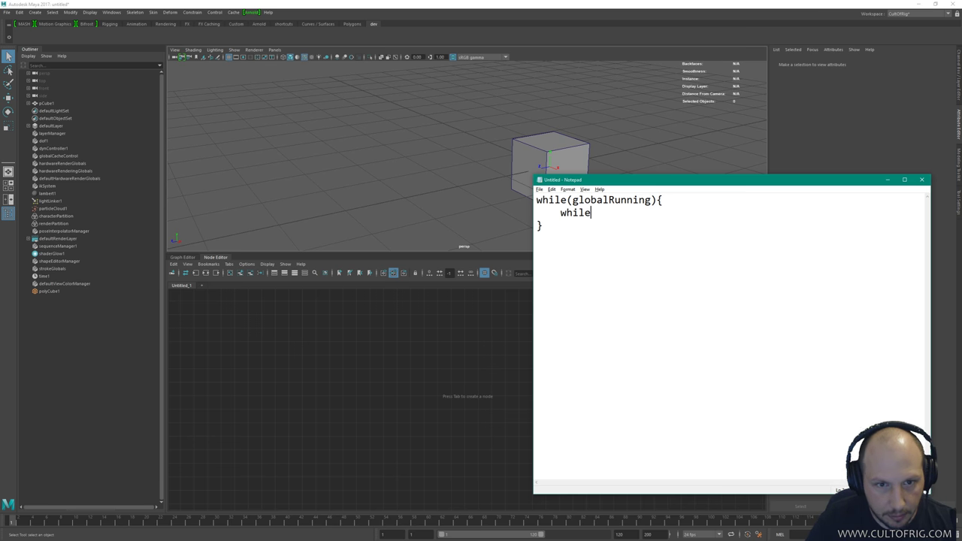
text(()
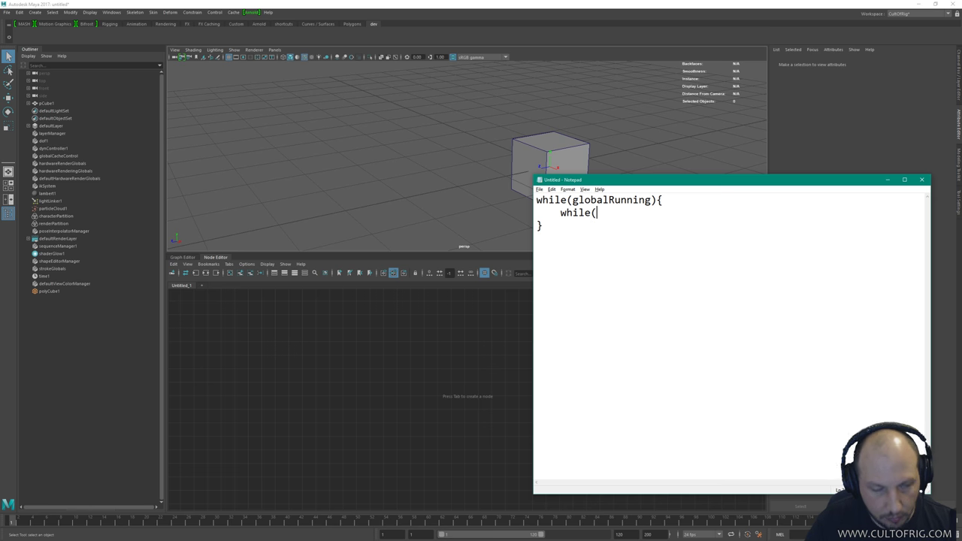
text(GUI)
key(BackSpace)
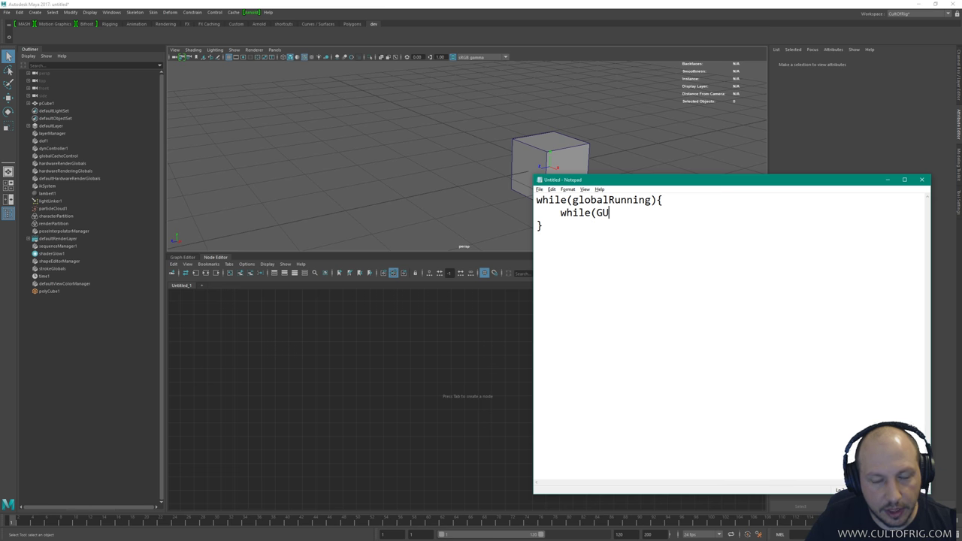
key(BackSpace)
key(BackSpace)
key(BackSpace)
key(BackSpace)
key(BackSpace)
key(BackSpace)
key(BackSpace)
key(BackSpace)
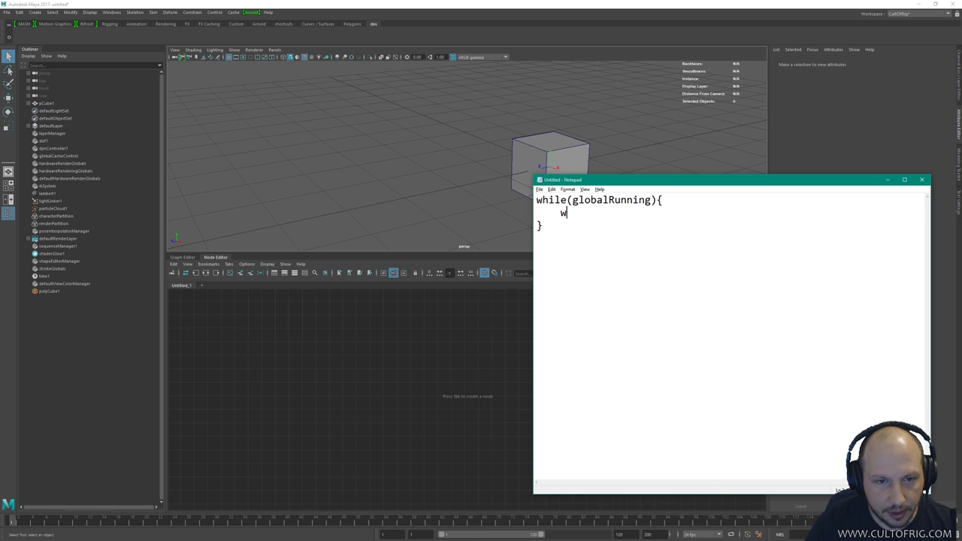
text(pollGUI)
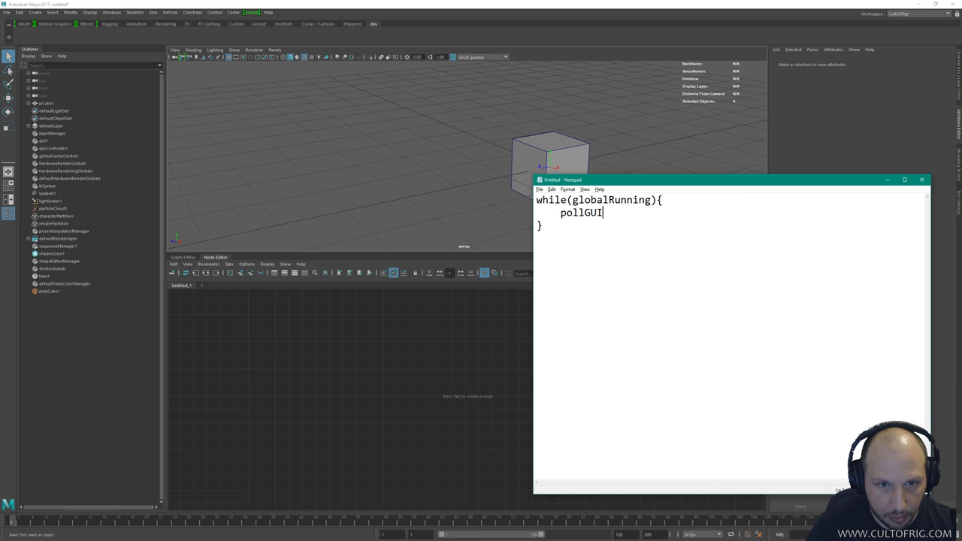
text(())
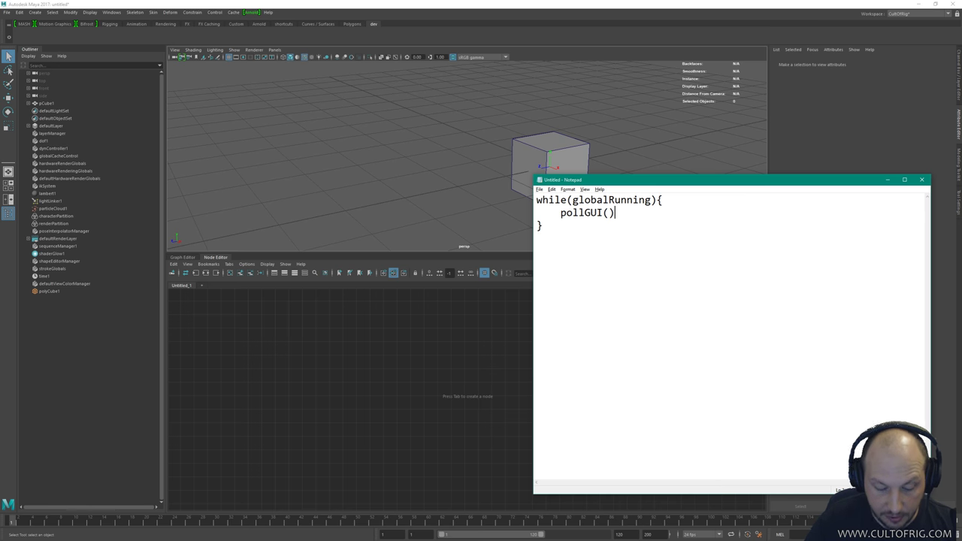
text(;)
key(Return)
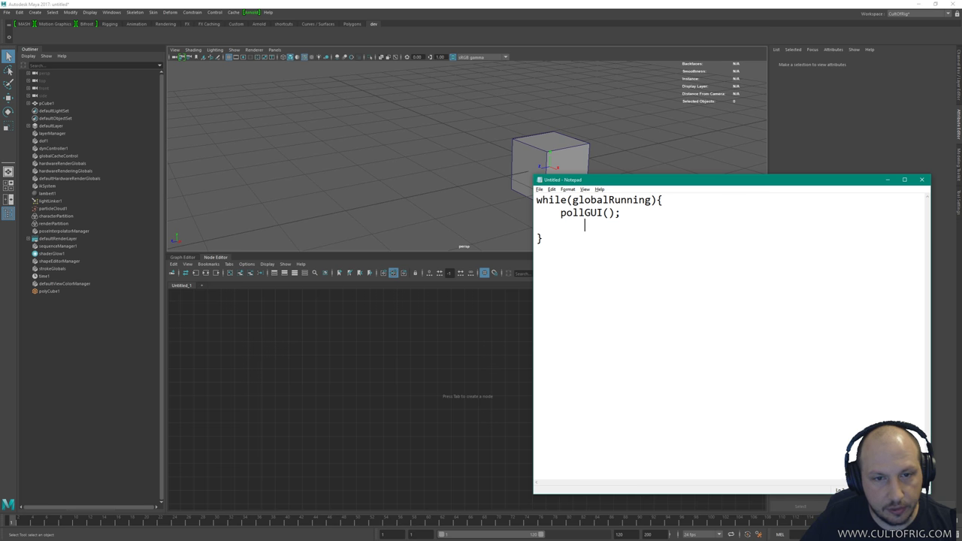
Turn the call into int globalRunning = pollGUI();.
click(621, 212)
key(Home)
key(Right)
key(Right)
key(Right)
key(Right)
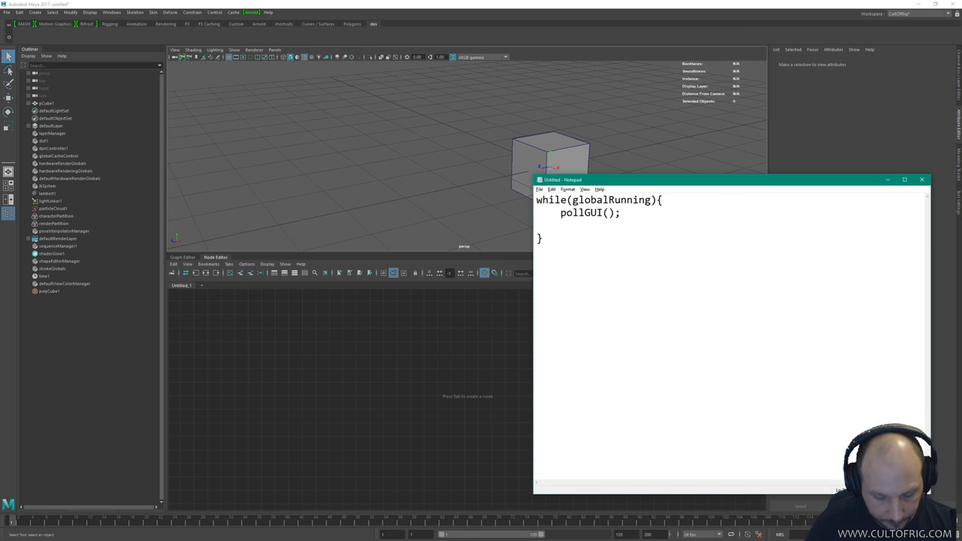
text(globalRunning)
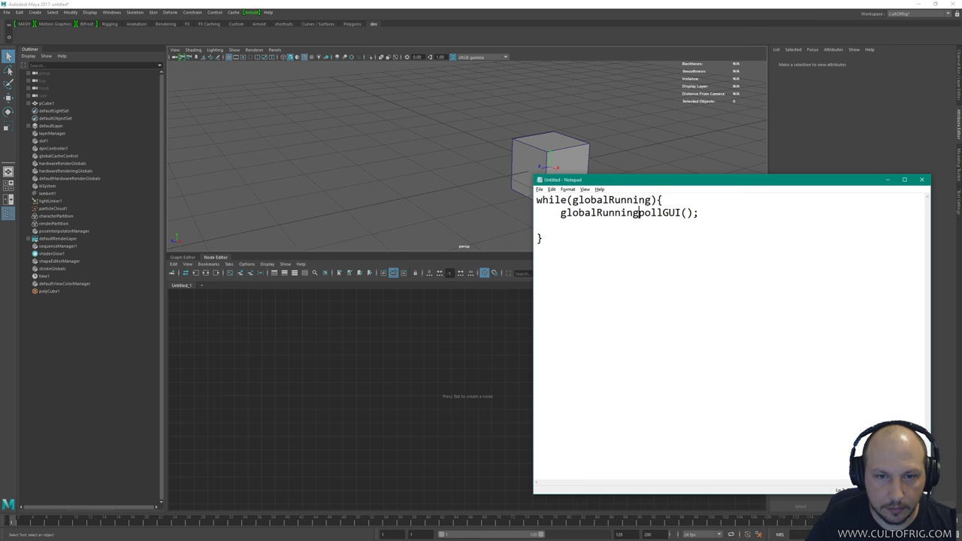
text( =)
key(Right)
key(Right)
key(Right)
key(Right)
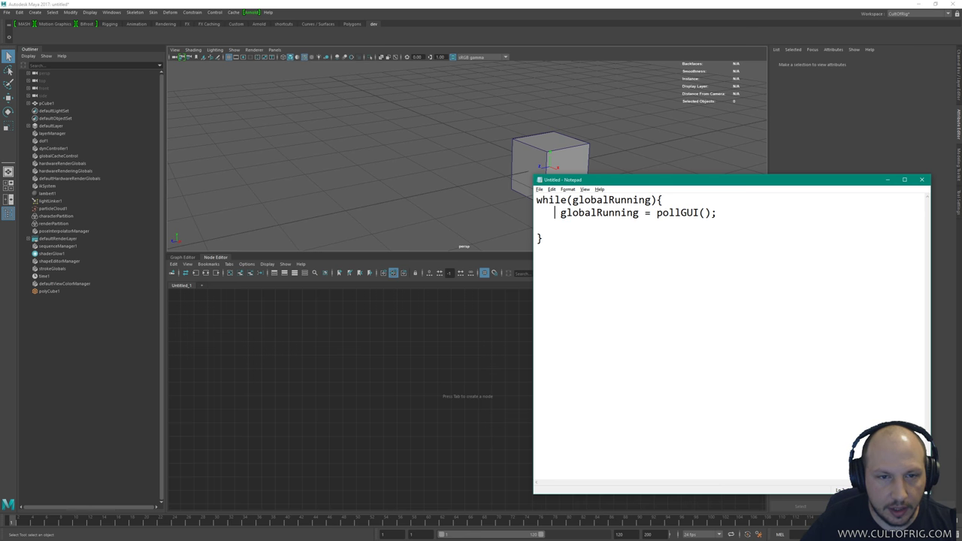
text(int)
key(End)
Duplicate the assignment line below itself and remove the leftover empty line.
key(shift+Home)
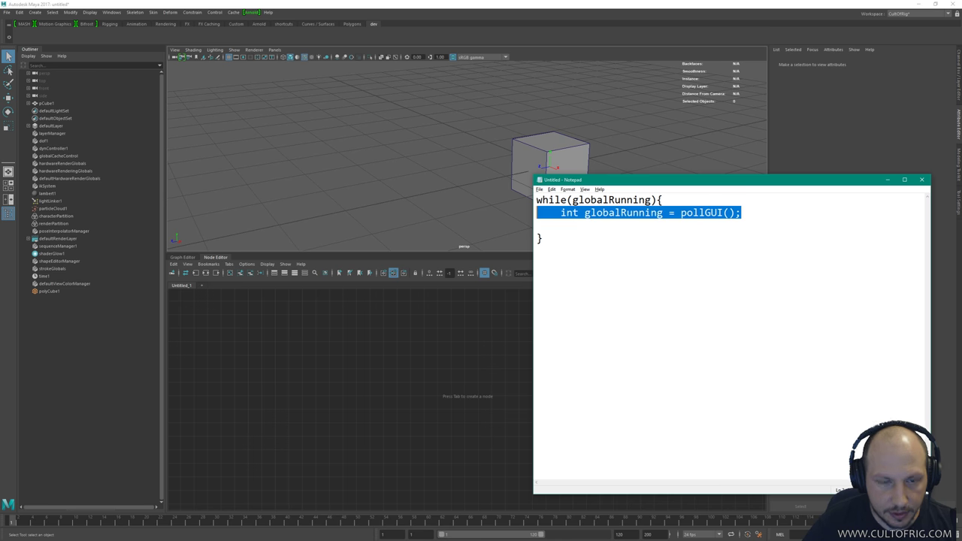
key(ctrl+c)
key(End)
key(Return)
key(ctrl+v)
key(Down)
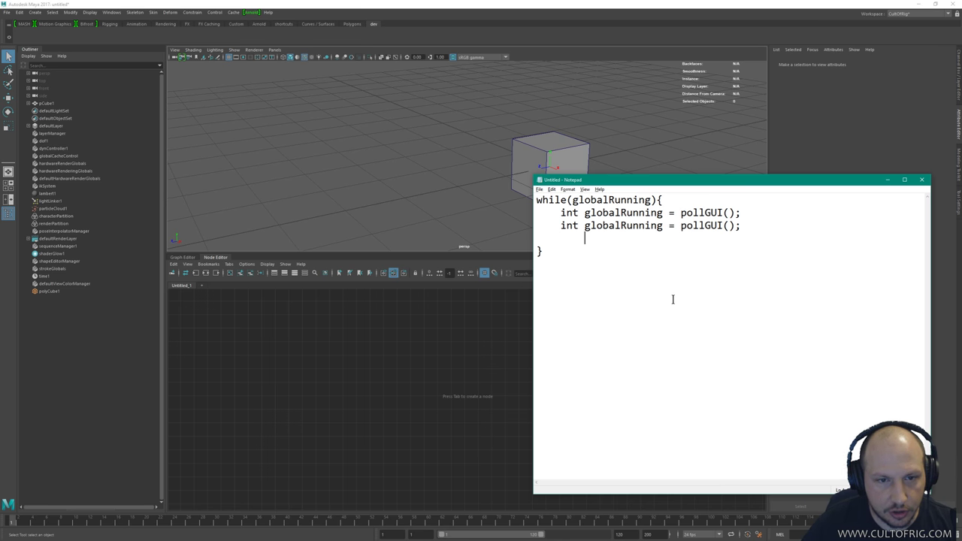
key(BackSpace)
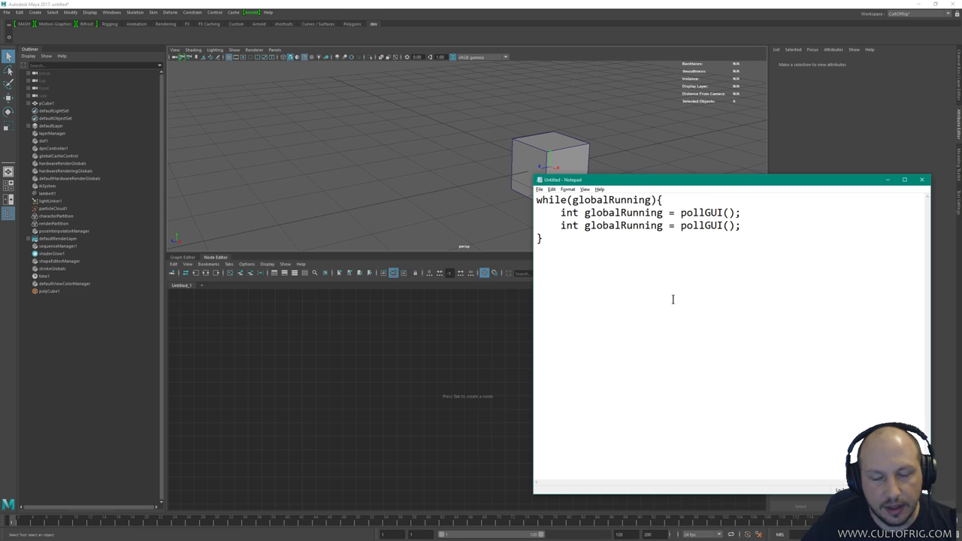
key(Left)
key(Left)
key(Left)
key(Left)
key(Left)
key(Left)
key(Left)
key(Left)
key(Left)
key(Left)
key(Left)
key(Left)
key(Left)
key(Left)
key(Right)
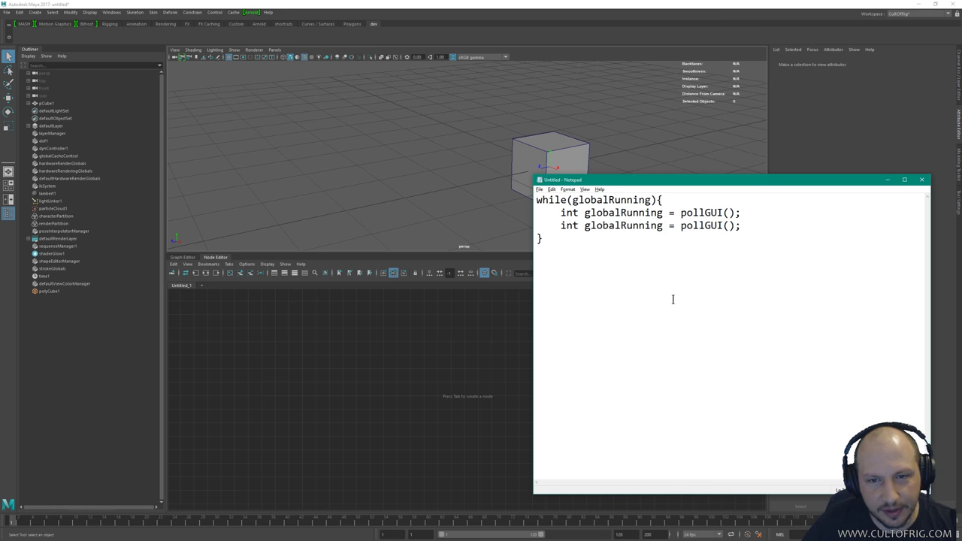
Replace the second line's int globalRunning declaration with CALLBACK viewResult.
key(Left)
key(Left)
key(Left)
key(Left)
key(Left)
key(Left)
key(Left)
key(Left)
key(Left)
key(Left)
key(Left)
key(Left)
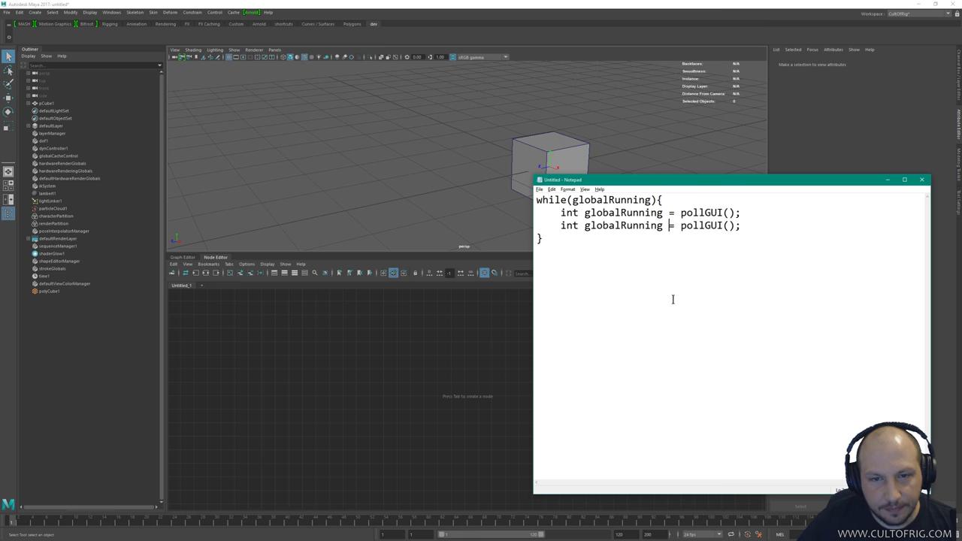
key(Left)
key(BackSpace)
key(BackSpace)
key(BackSpace)
key(BackSpace)
key(BackSpace)
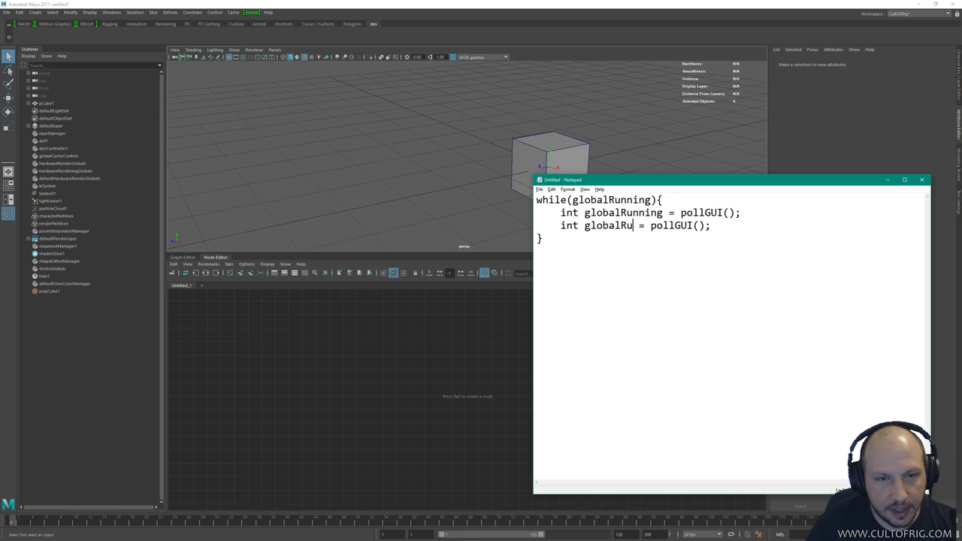
key(BackSpace)
key(BackSpace)
key(BackSpace)
key(BackSpace)
key(BackSpace)
key(BackSpace)
key(BackSpace)
key(BackSpace)
key(BackSpace)
key(BackSpace)
key(BackSpace)
key(BackSpace)
text(CALL)
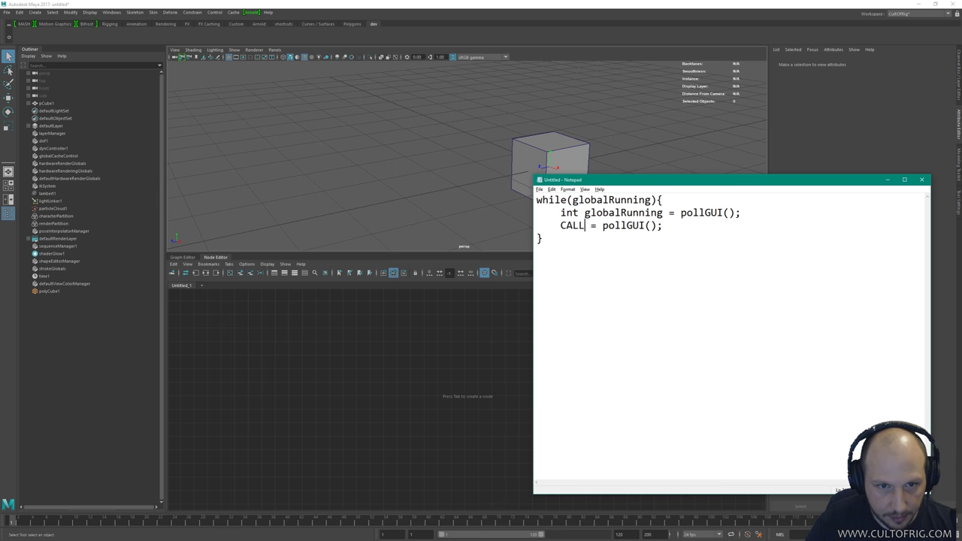
key(BackSpace)
key(BackSpace)
key(BackSpace)
key(BackSpace)
text(CALLBACK )
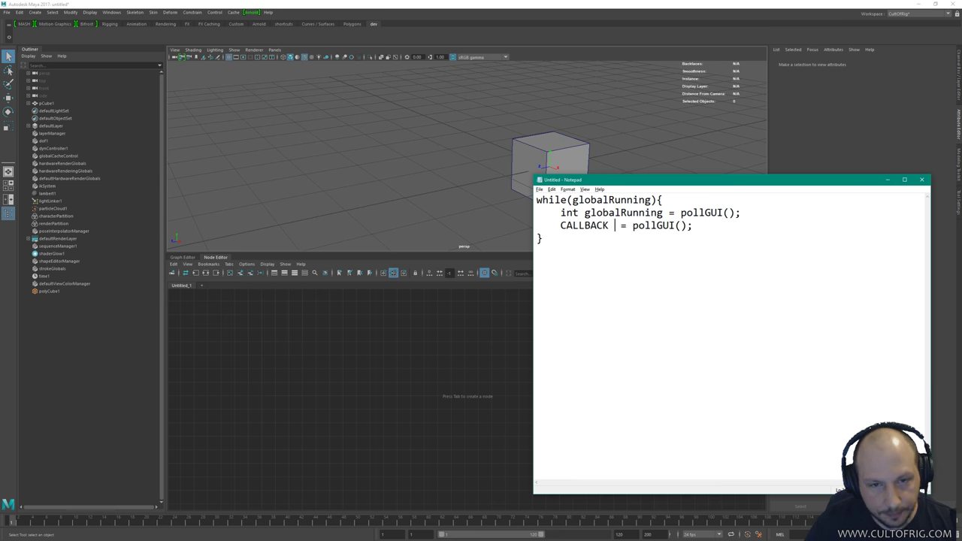
text(viewResult)
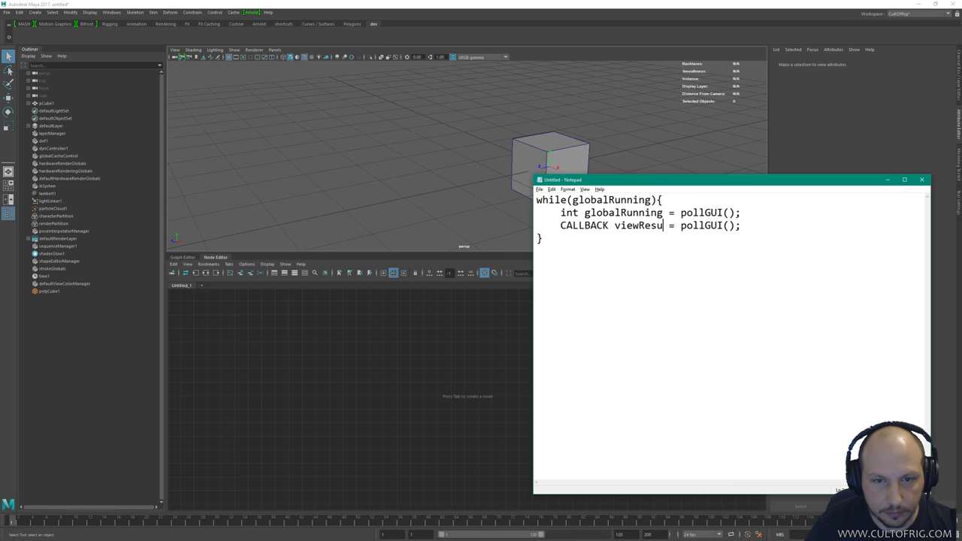
Change the called function to veiewLoop() and move the Notepad window lower on screen.
key(Left)
key(Left)
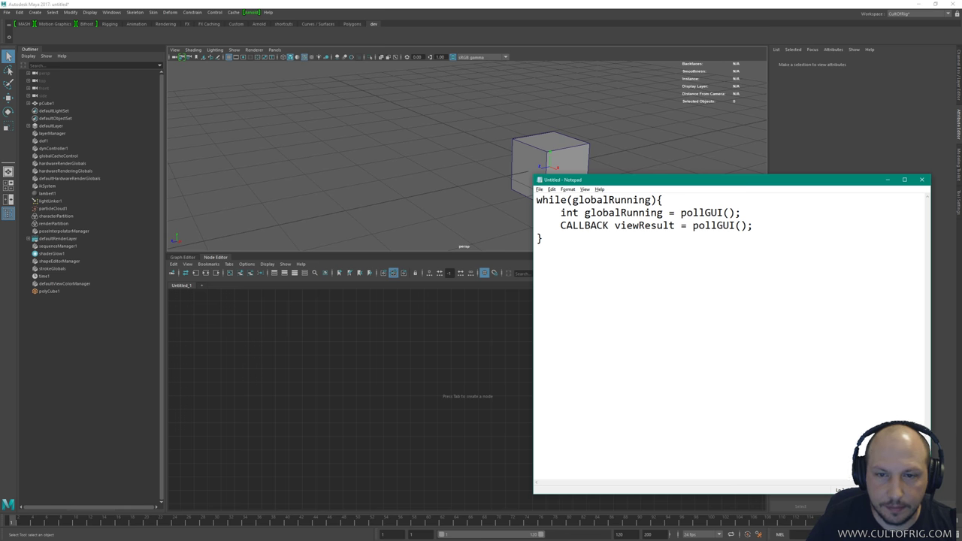
key(BackSpace)
key(BackSpace)
key(BackSpace)
key(BackSpace)
key(BackSpace)
key(BackSpace)
key(BackSpace)
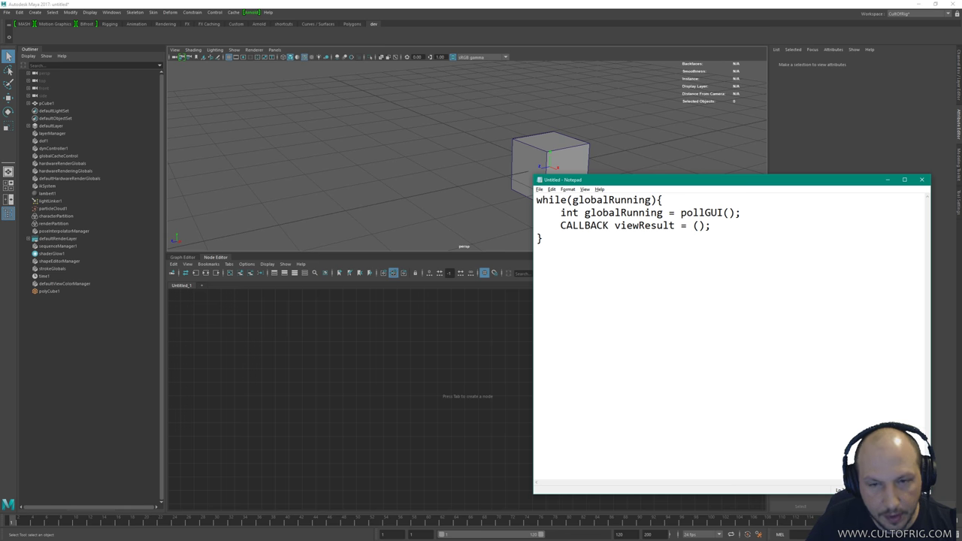
text(vele)
key(BackSpace)
key(BackSpace)
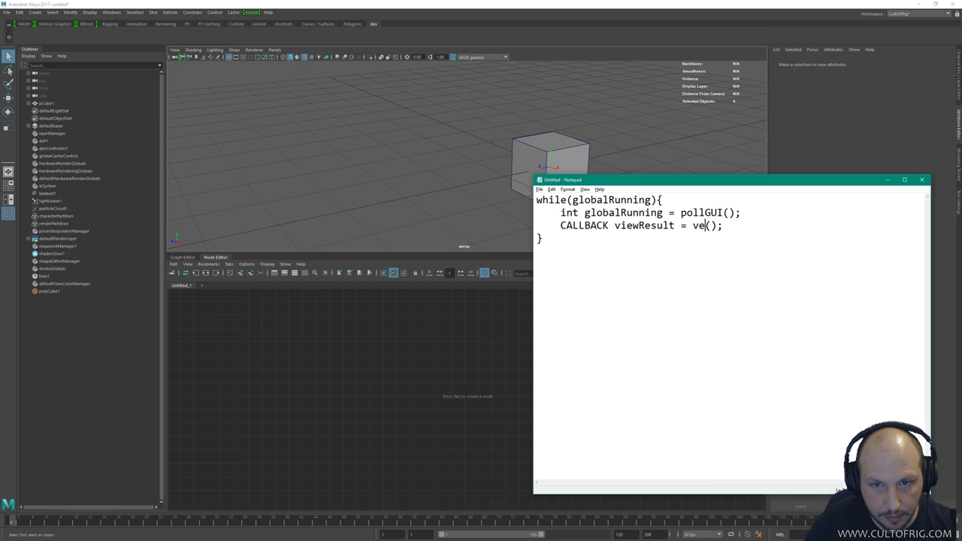
text(iewLoop)
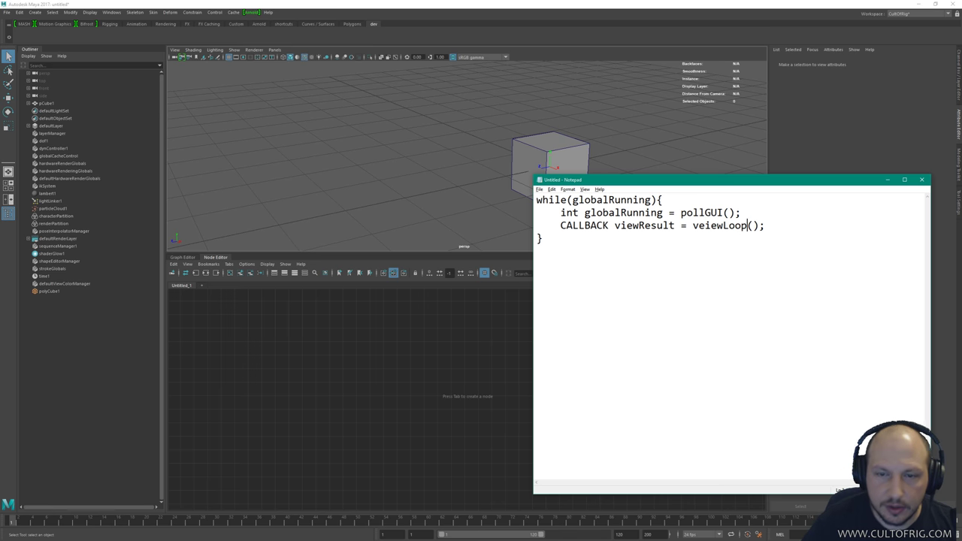
drag(704, 180, 706, 269)
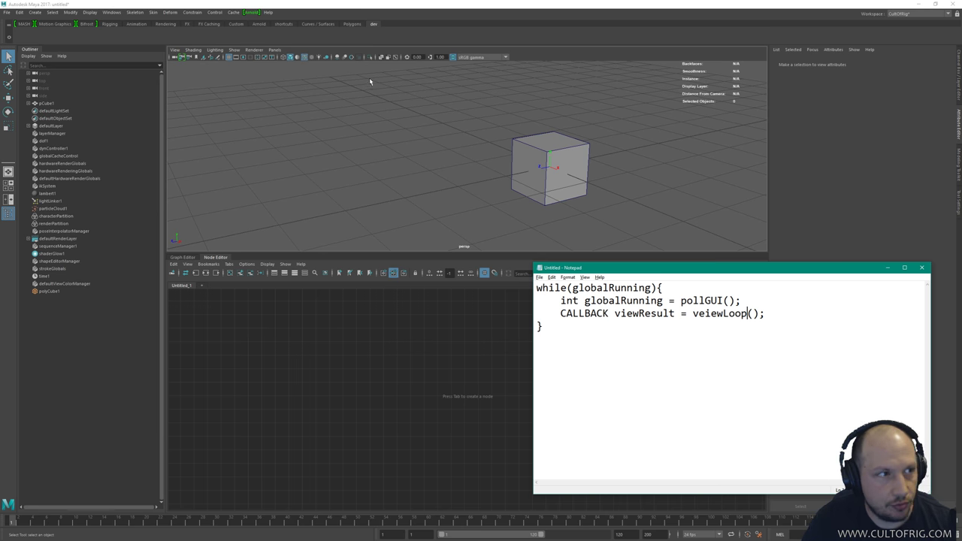
Back in Notepad, add an 'int main(){' line above the while loop.
click(8, 12)
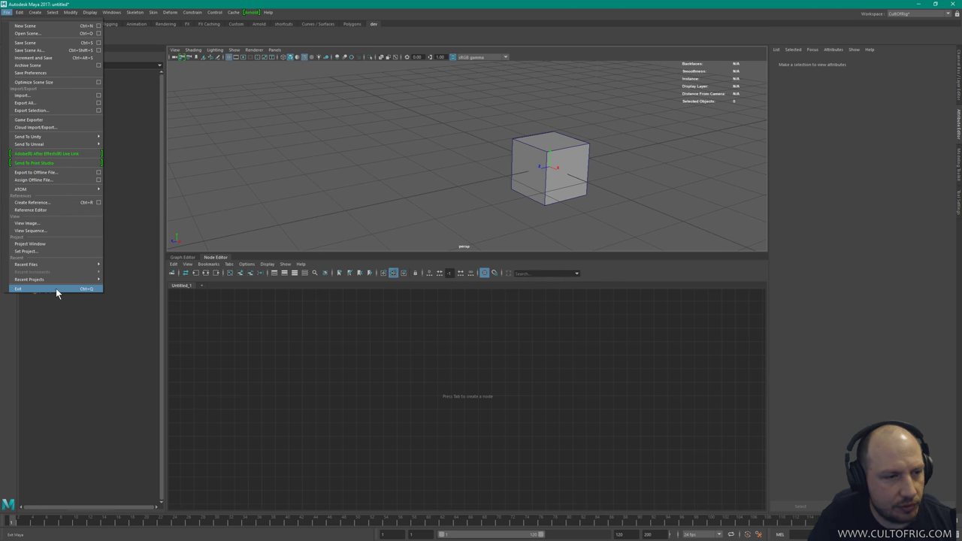
key(alt+Tab)
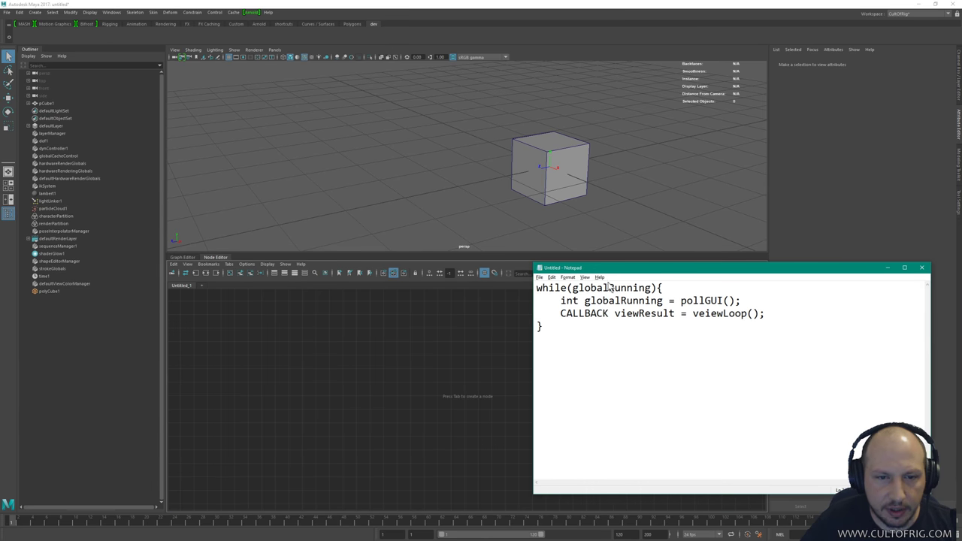
click(571, 348)
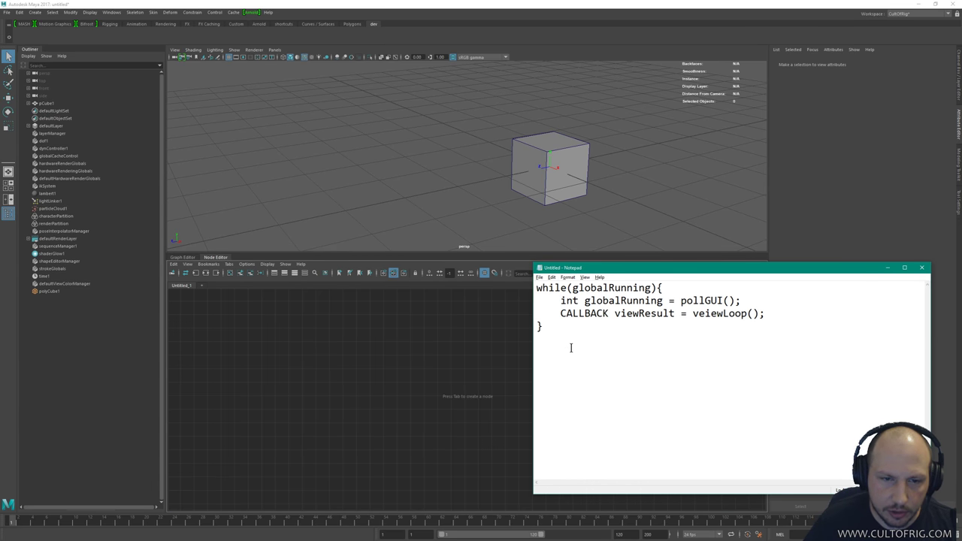
key(Up)
key(Up)
key(Up)
key(Home)
key(Return)
key(Up)
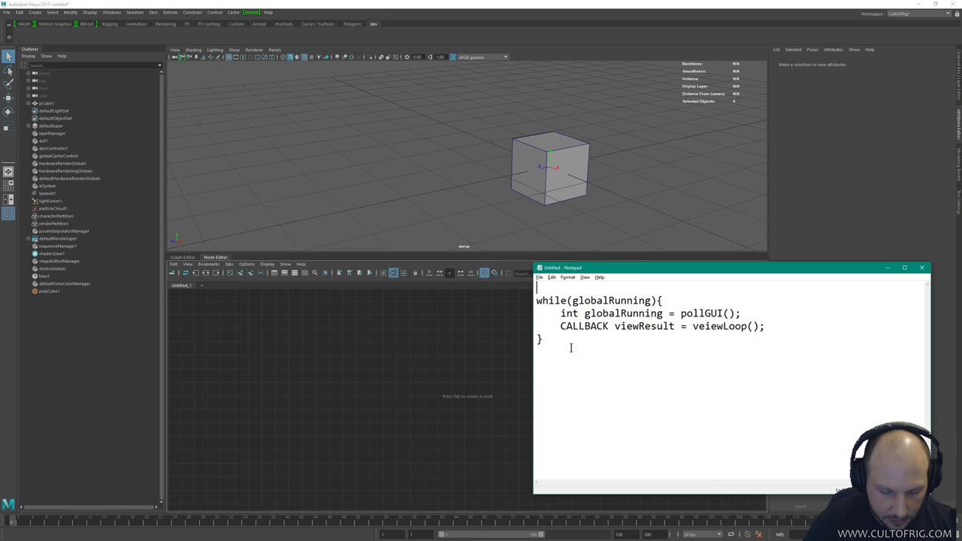
text(int main)
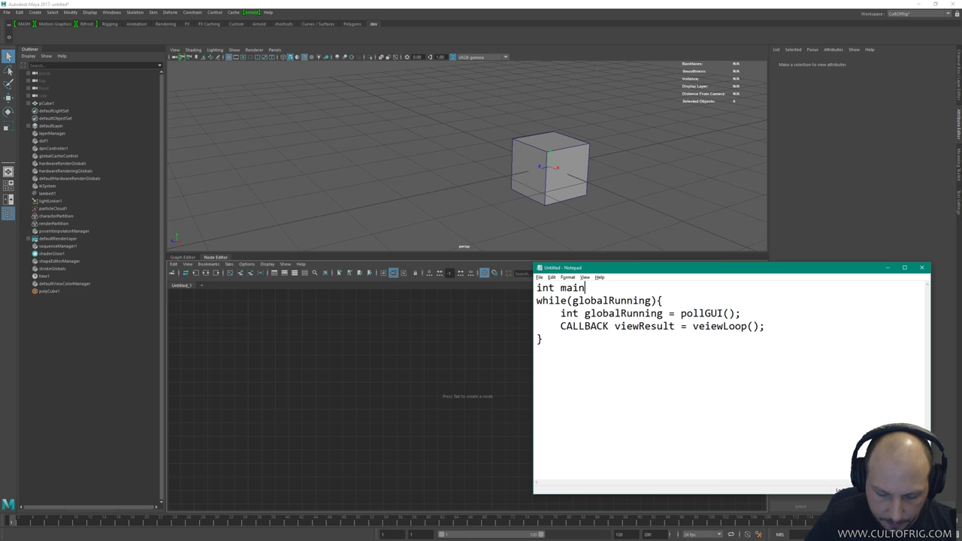
text(())
key(Home)
key(End)
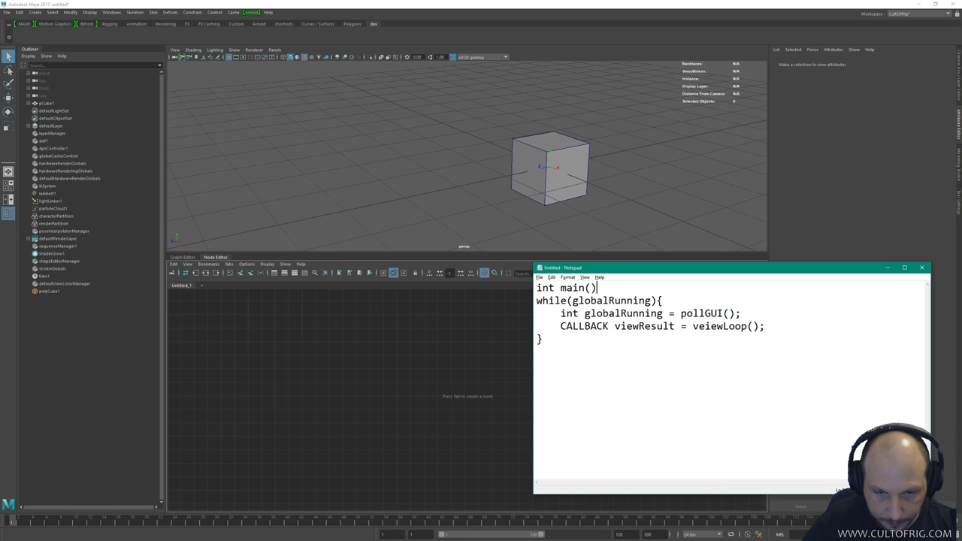
text({)
Type void inside main's parentheses, then remove it again.
key(Left)
key(Left)
text(void)
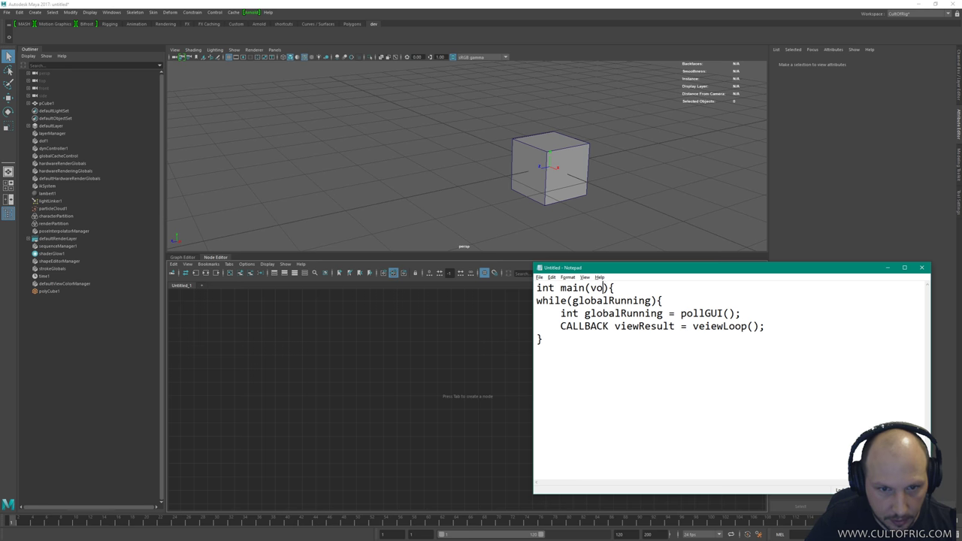
key(End)
key(Down)
key(Down)
key(Down)
key(Down)
key(Up)
key(Up)
key(Up)
key(Up)
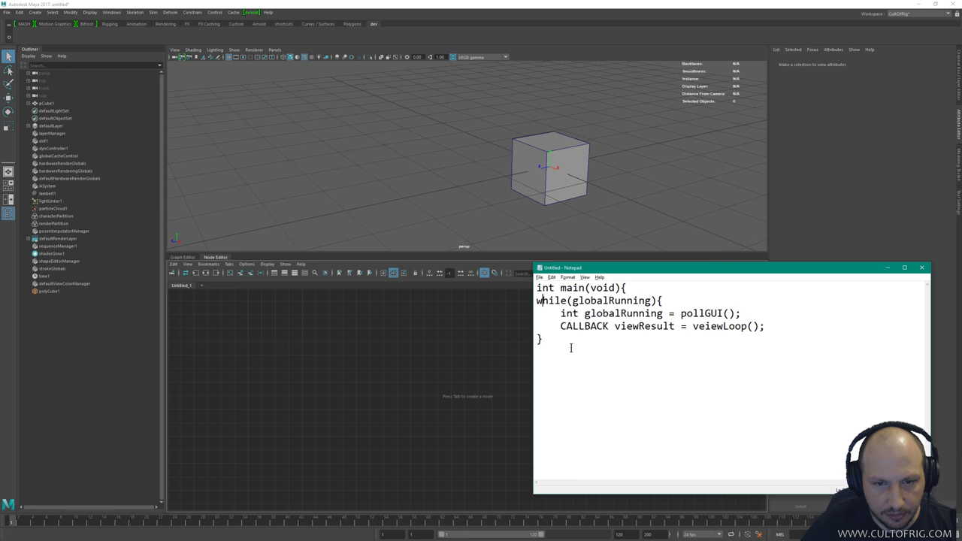
key(End)
key(Left)
key(Left)
key(BackSpace)
key(BackSpace)
key(BackSpace)
key(BackSpace)
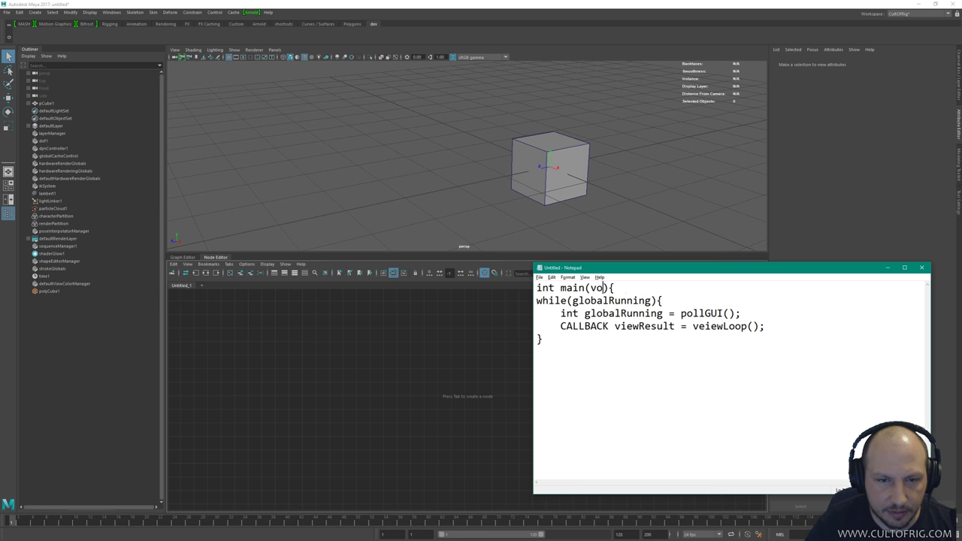
Indent the while loop and its body under main, and add the loop's closing brace.
key(Down)
key(Up)
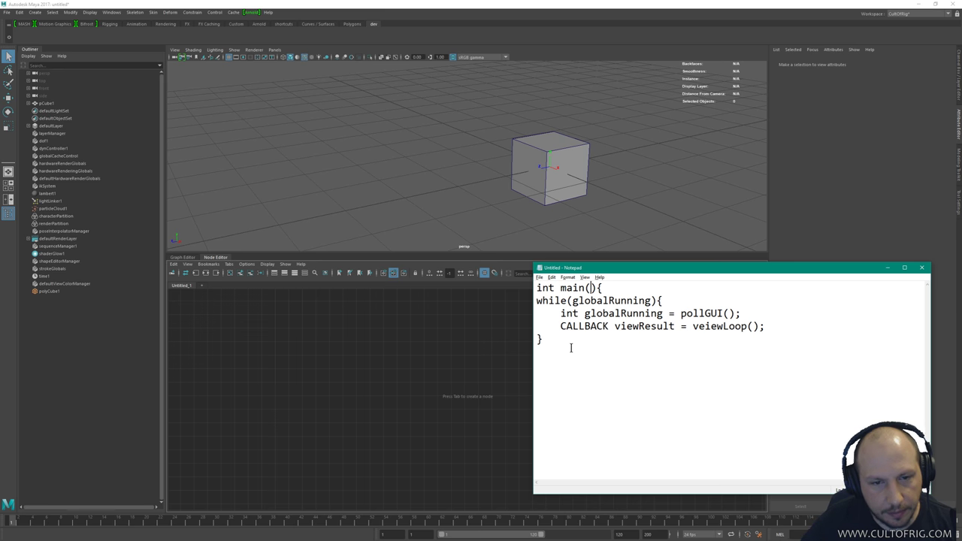
key(Down)
key(Home)
key(Down)
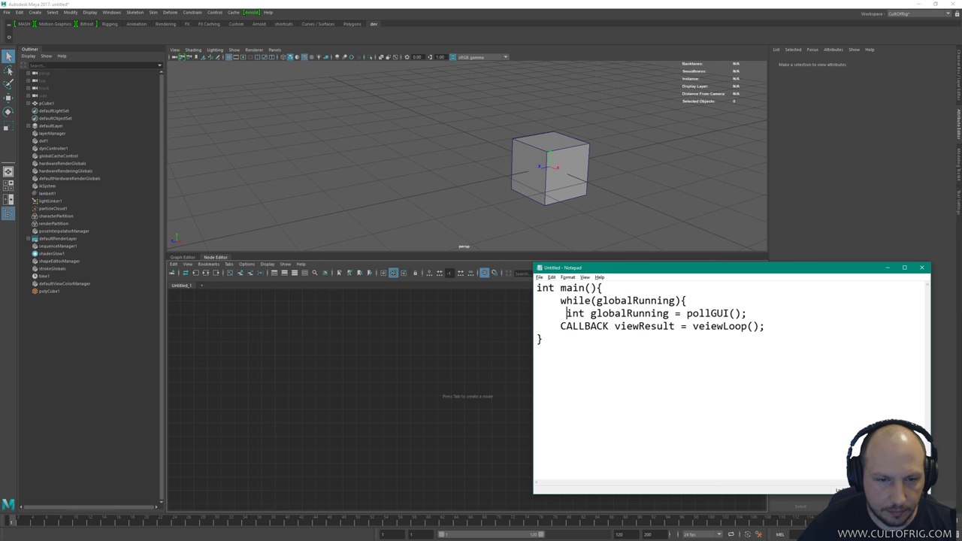
key(Down)
key(Up)
key(Down)
key(Home)
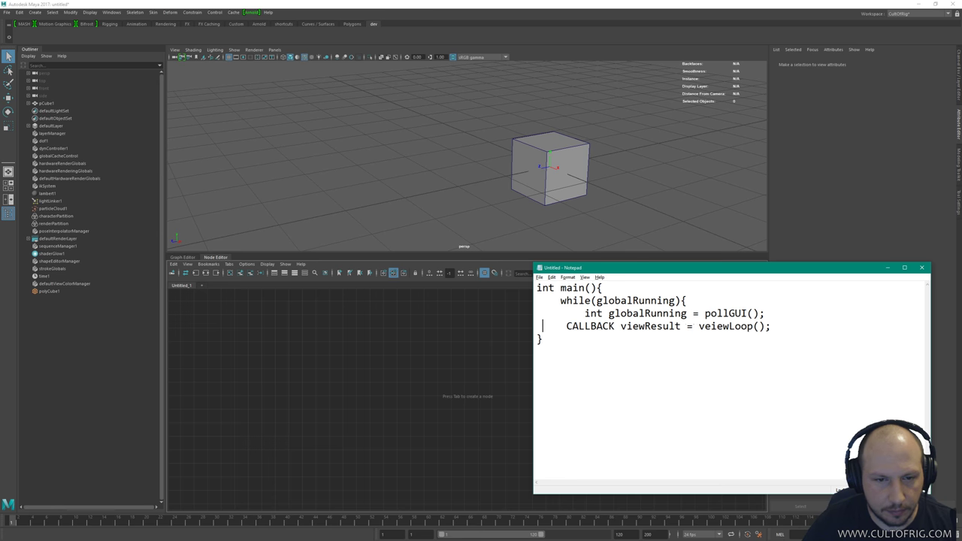
key(Down)
key(Home)
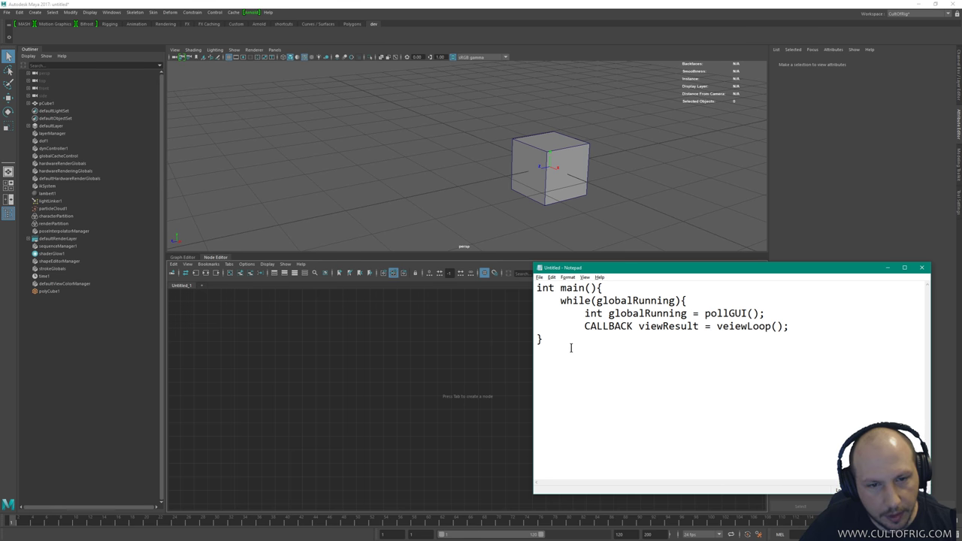
key(Down)
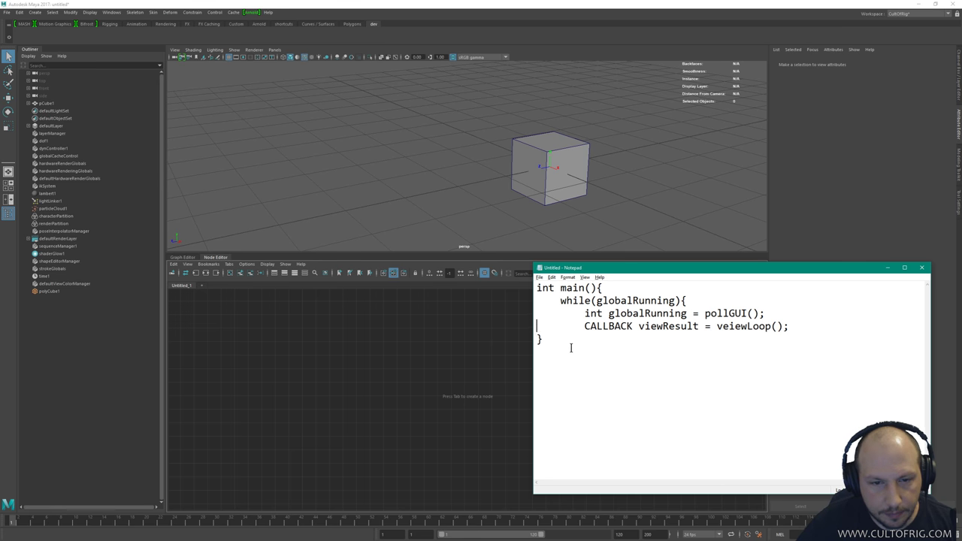
key(End)
key(Return)
text(})
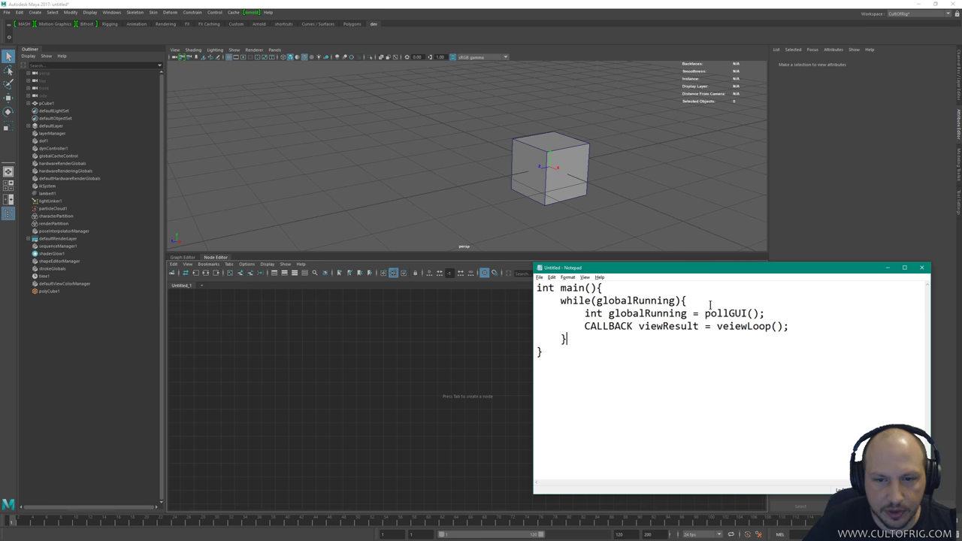
Fix the typo veiewLoop to viewLoop.
click(740, 326)
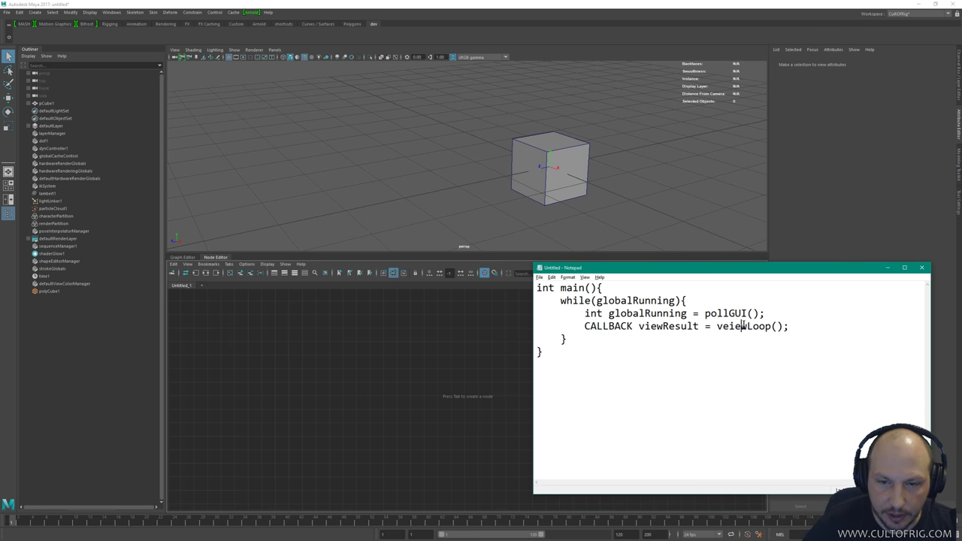
key(Left)
key(Left)
key(BackSpace)
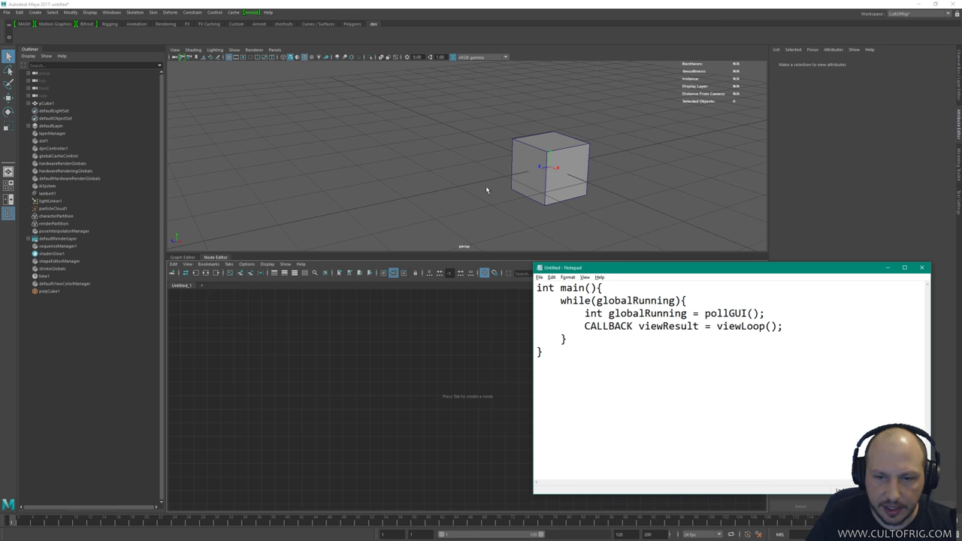
Bring Maya to the front and orbit the perspective camera to face the cube more frontally.
click(534, 4)
alt+middle_drag(561, 165, 481, 163)
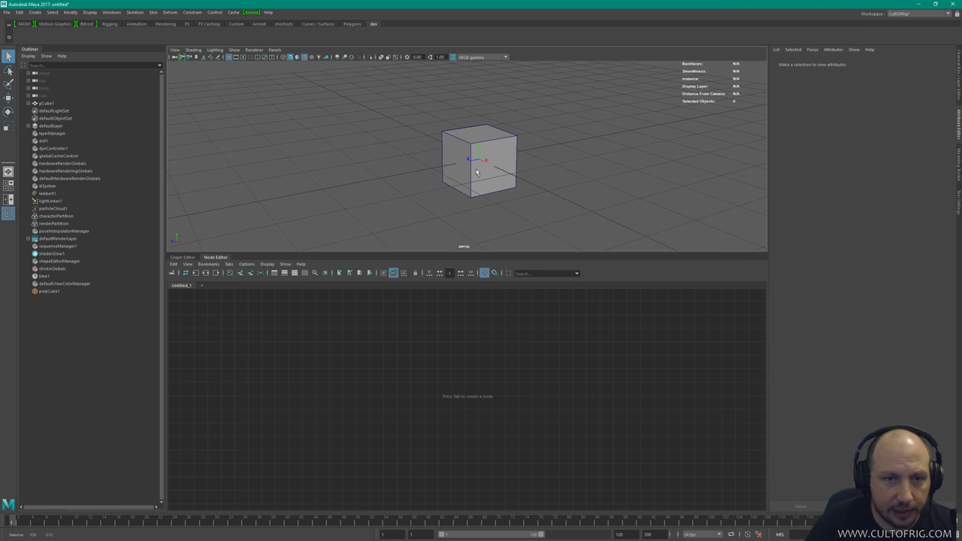
alt+drag(458, 167, 514, 215)
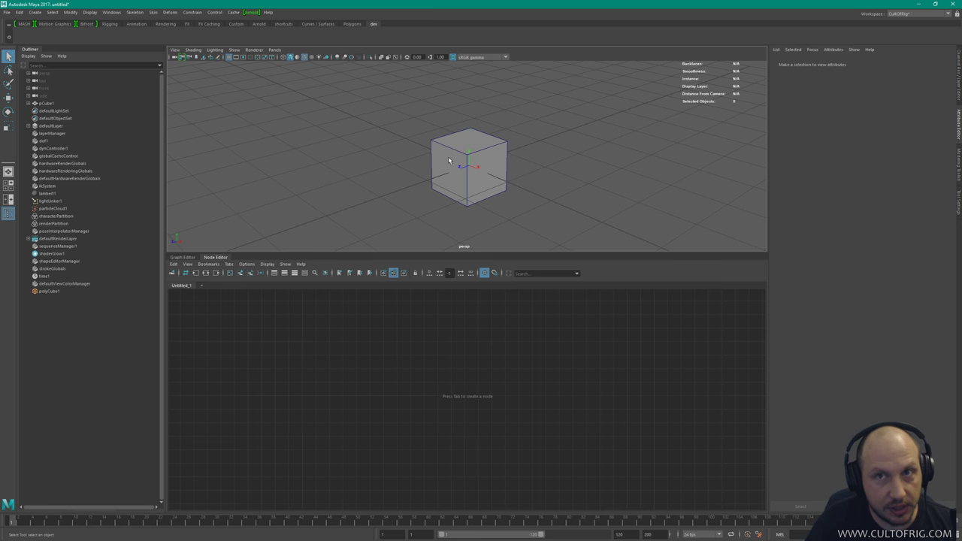
alt+drag(462, 166, 466, 164)
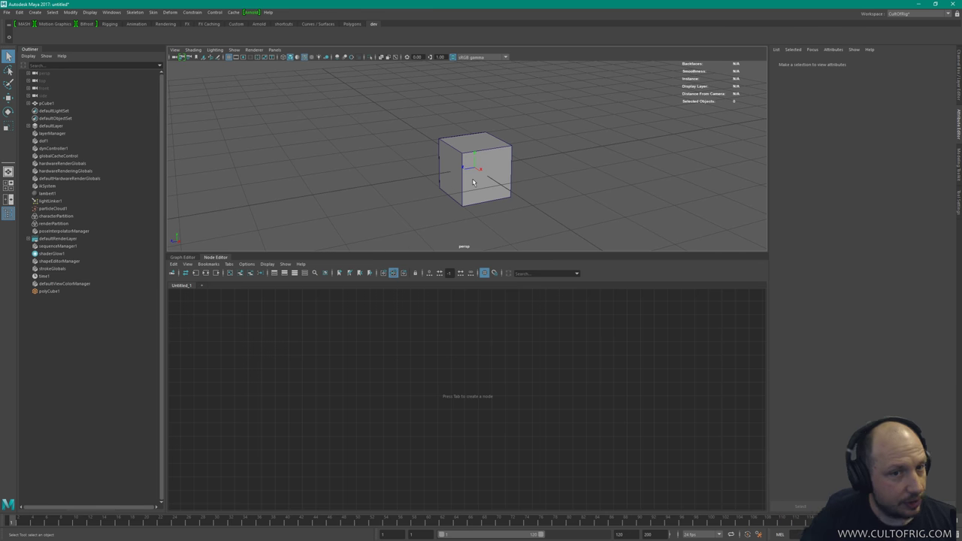
mouse_move(473, 187)
alt+mouse_down()
mouse_move(490, 177)
mouse_move(475, 178)
alt+mouse_up()
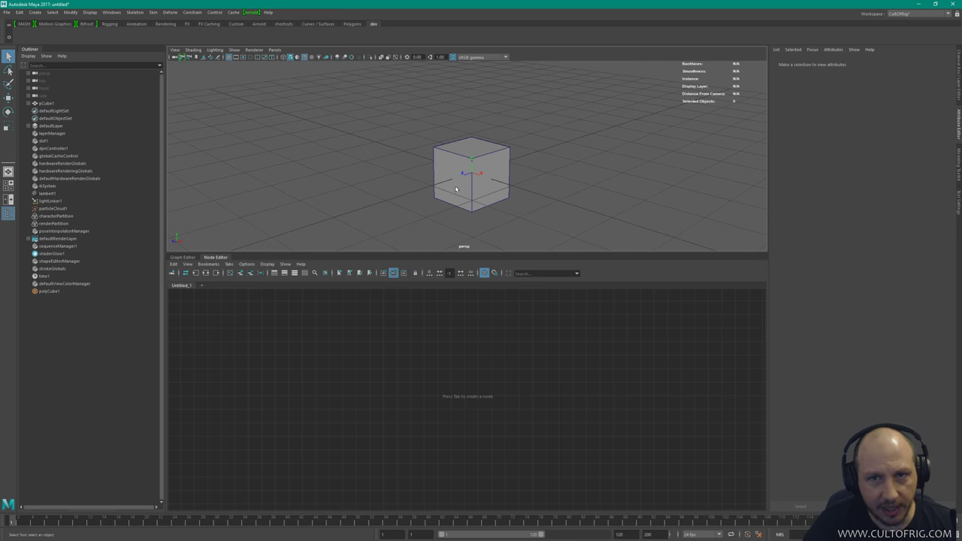
Select pCube1 and drag it right so it rests at the view's upper right.
click(108, 103)
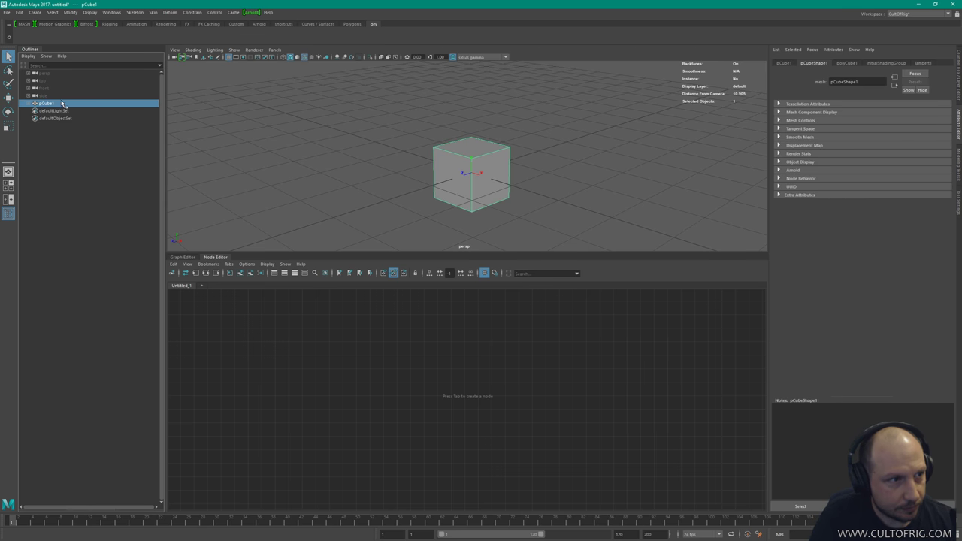
click(507, 127)
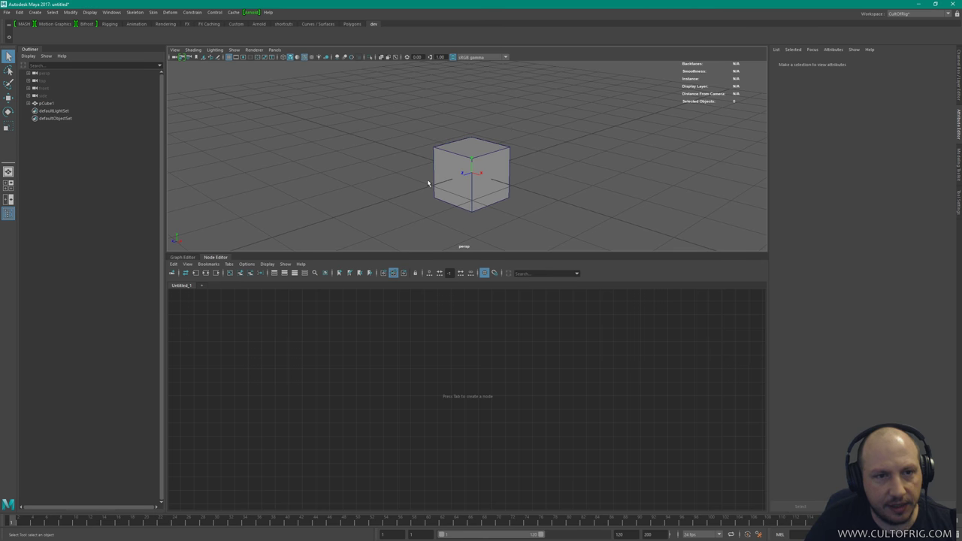
click(468, 145)
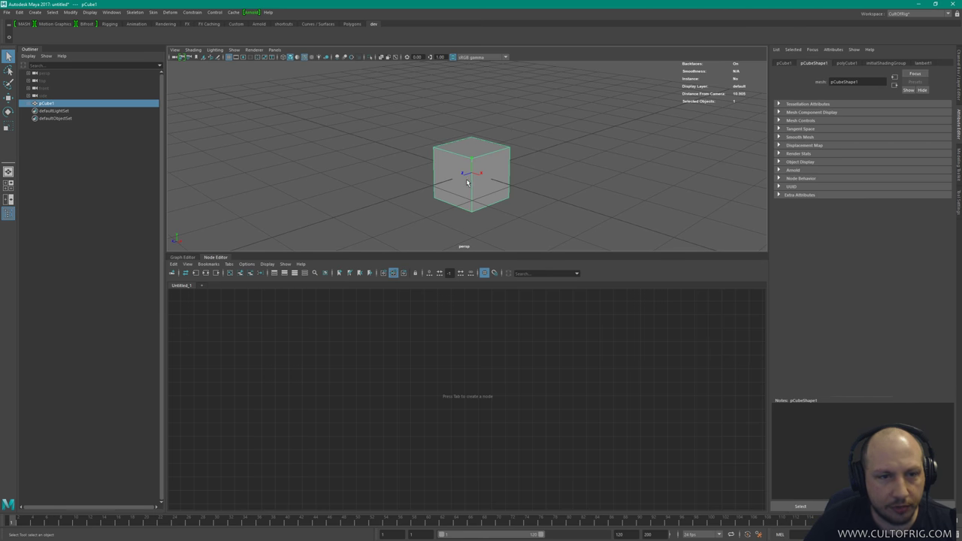
drag(482, 165, 827, 152)
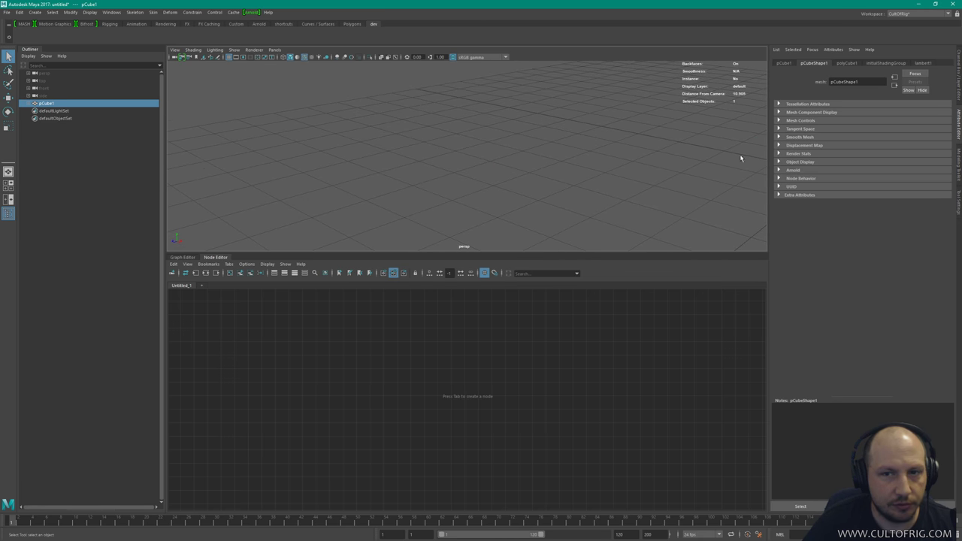
click(51, 104)
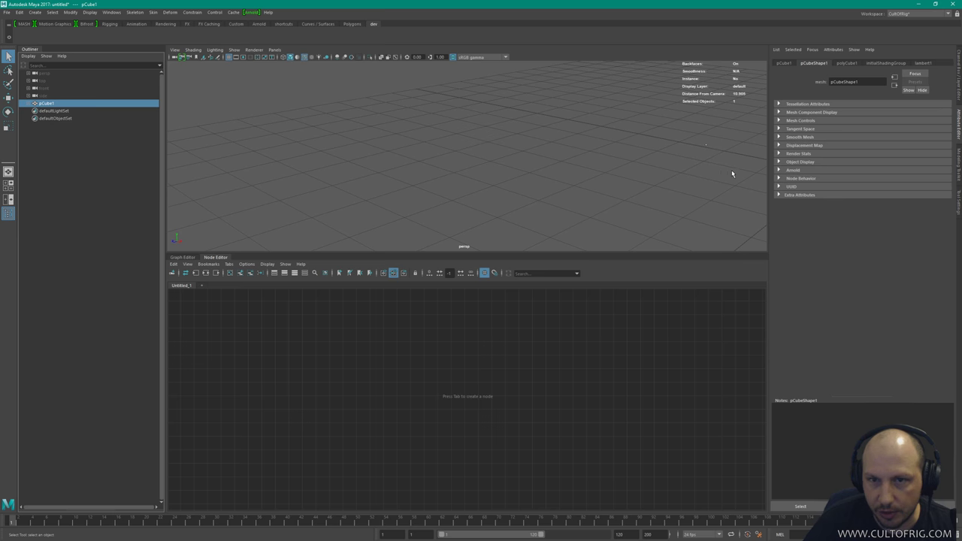
middle_drag(730, 159, 586, 158)
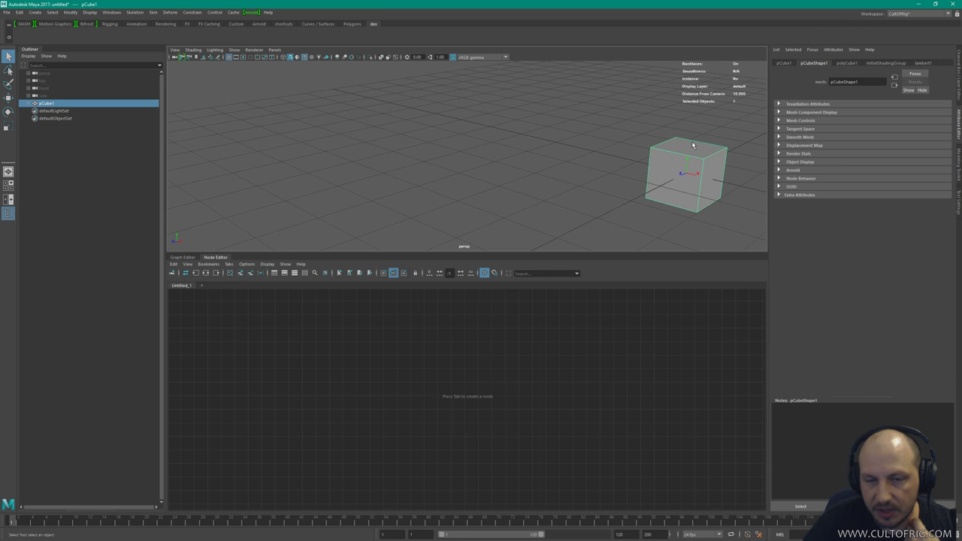
alt+middle_drag(687, 165, 599, 155)
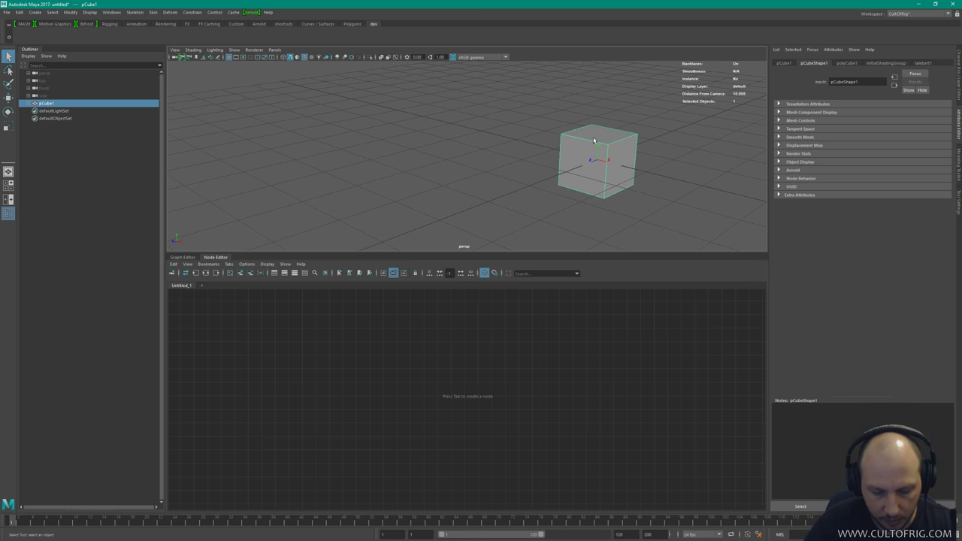
key(F8)
drag(639, 246, 552, 118)
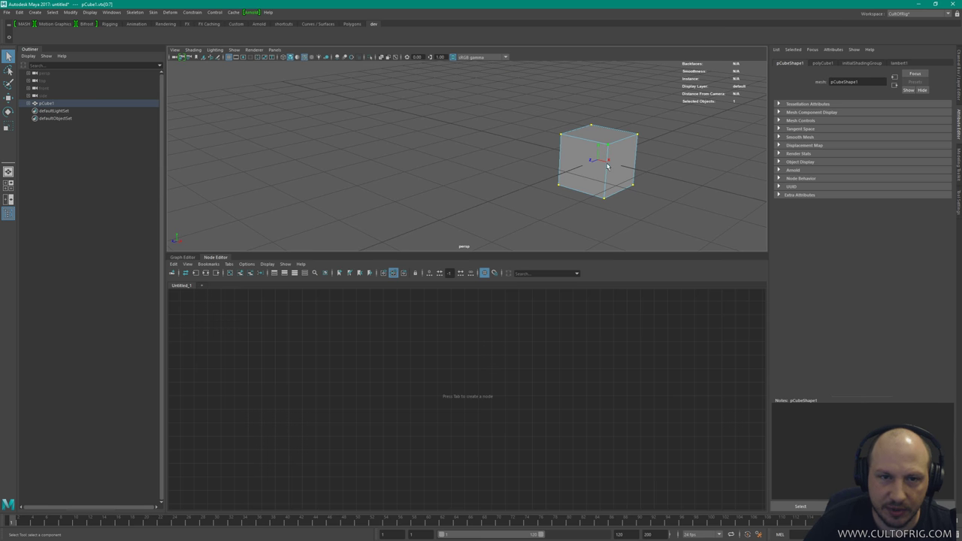
key(w)
drag(596, 160, 456, 196)
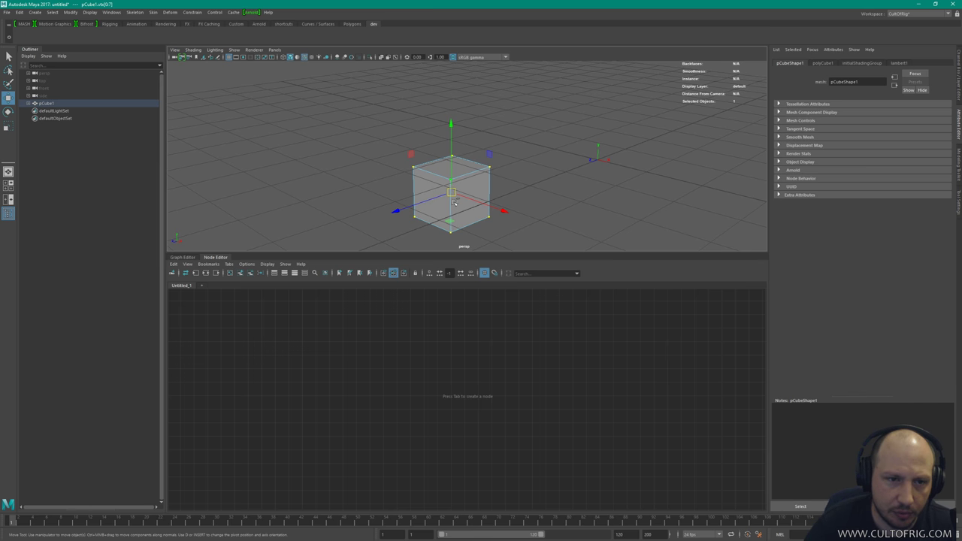
drag(447, 175, 535, 152)
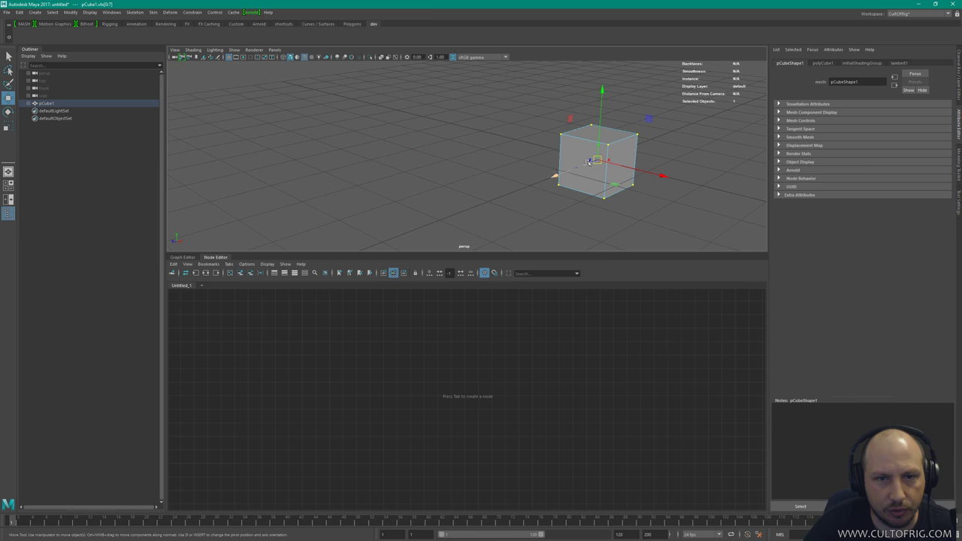
key(q)
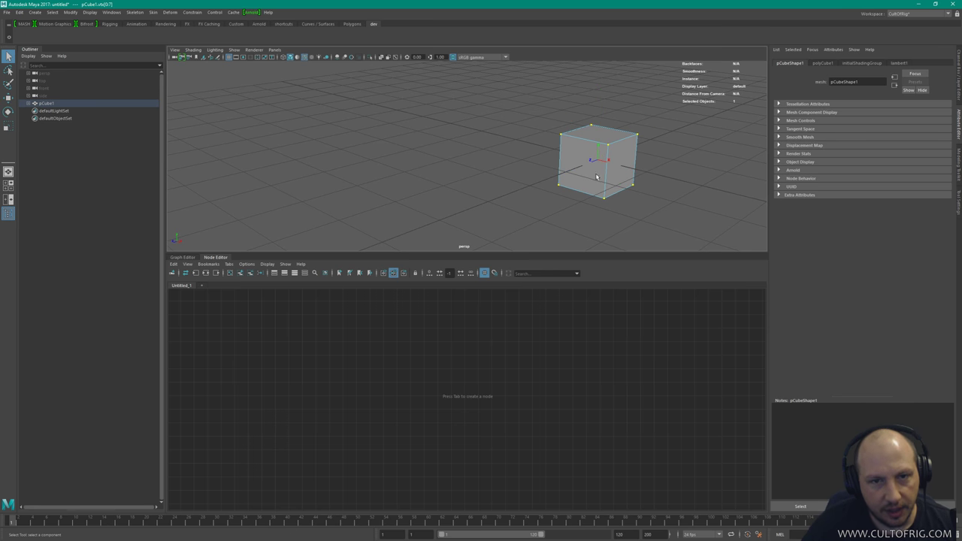
key(F8)
click(532, 206)
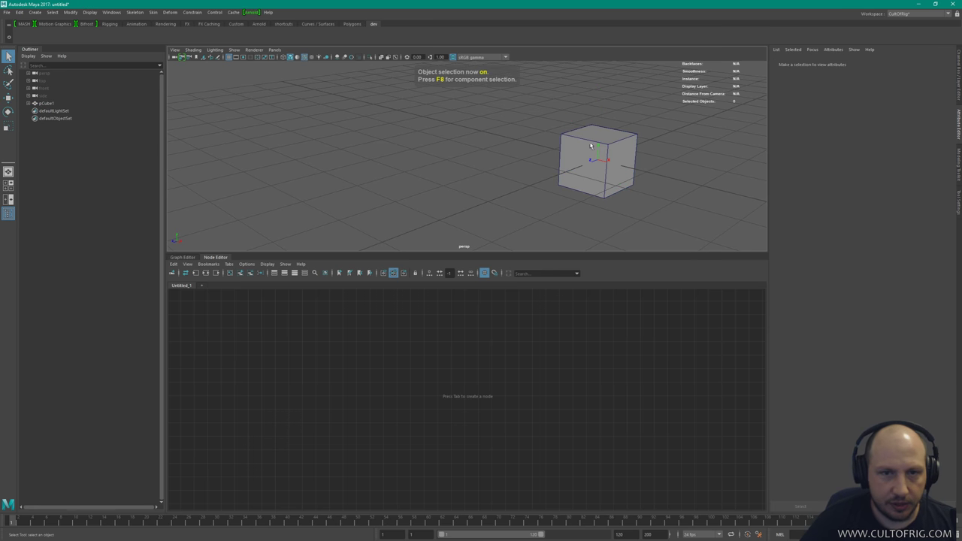
click(589, 158)
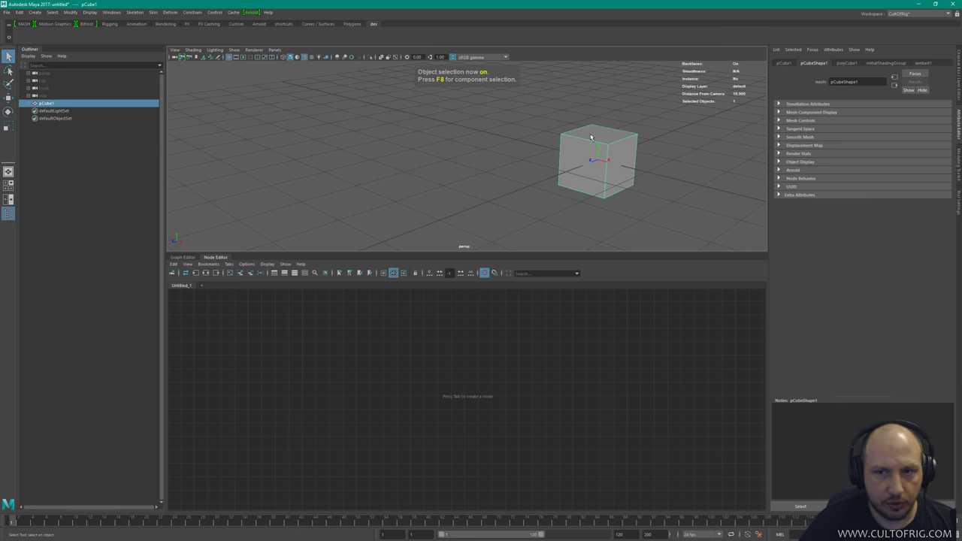
Reselect the cube and graph its connections: polyCube1, pCubeShape1, initialShadingGroup and pCube1.
click(192, 12)
click(215, 12)
click(444, 168)
click(612, 112)
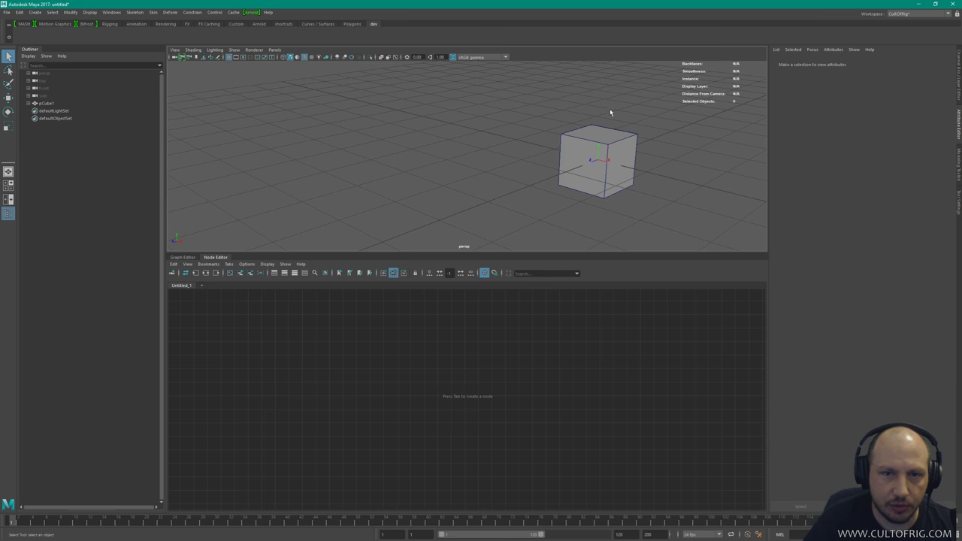
click(601, 187)
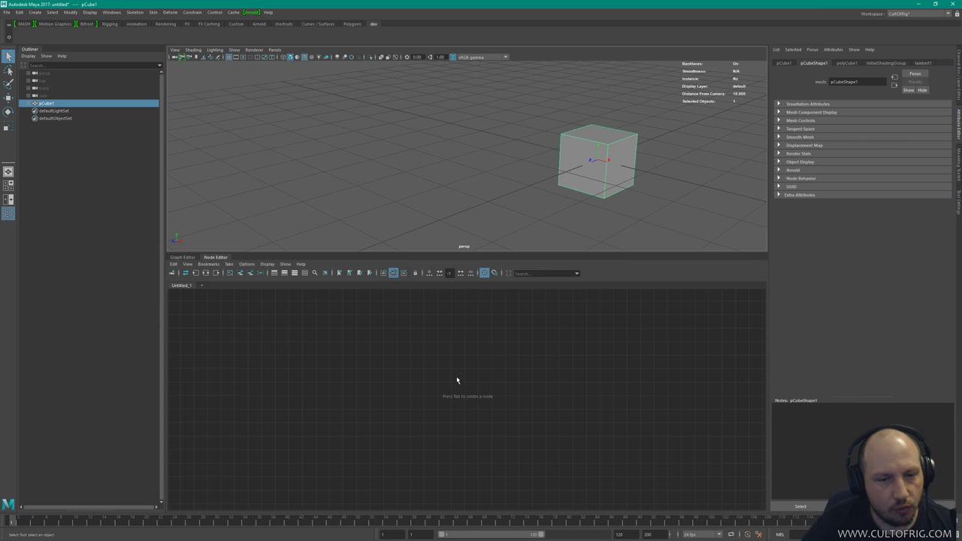
click(216, 273)
scroll(490, 365, down, 4)
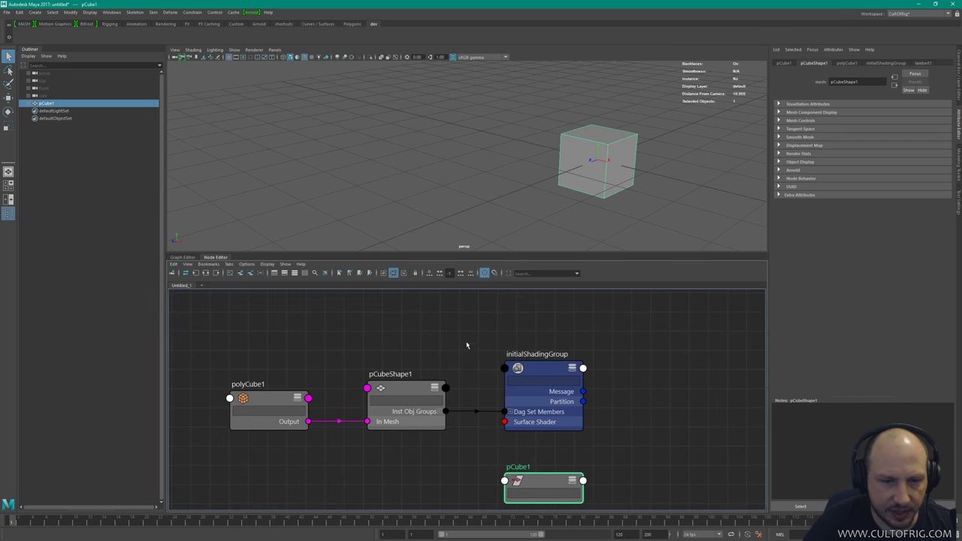
Set polyCube1's Subdivisions Width, Height and Depth to 2, then clear the selection.
click(335, 368)
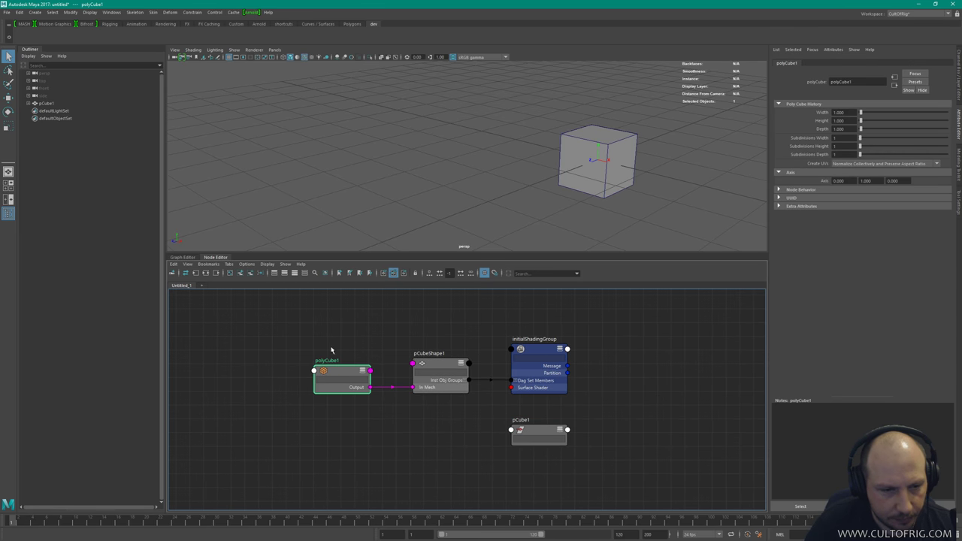
mouse_move(339, 370)
mouse_down()
mouse_move(320, 362)
mouse_move(330, 369)
mouse_up()
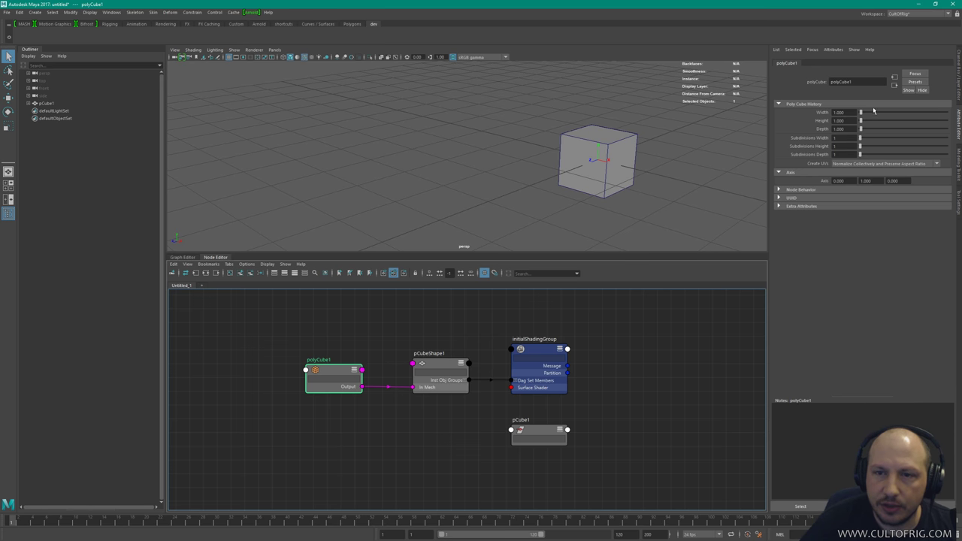
click(845, 138)
text(2)
key(Tab)
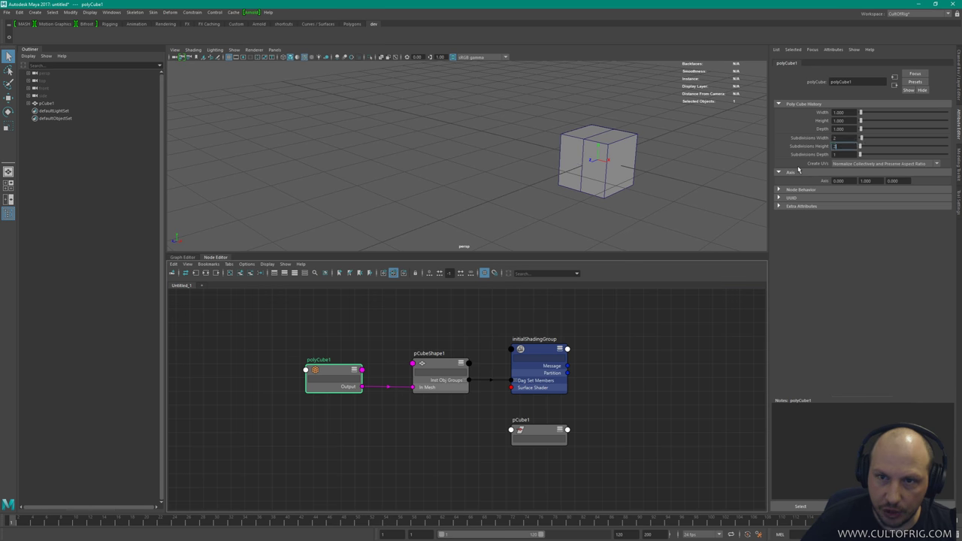
text(2)
key(Tab)
text(2)
key(Return)
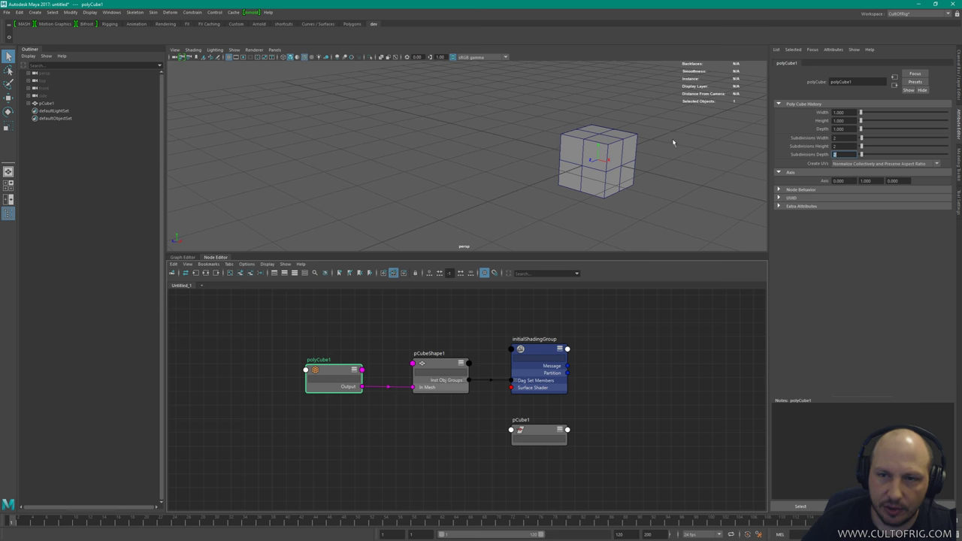
click(686, 228)
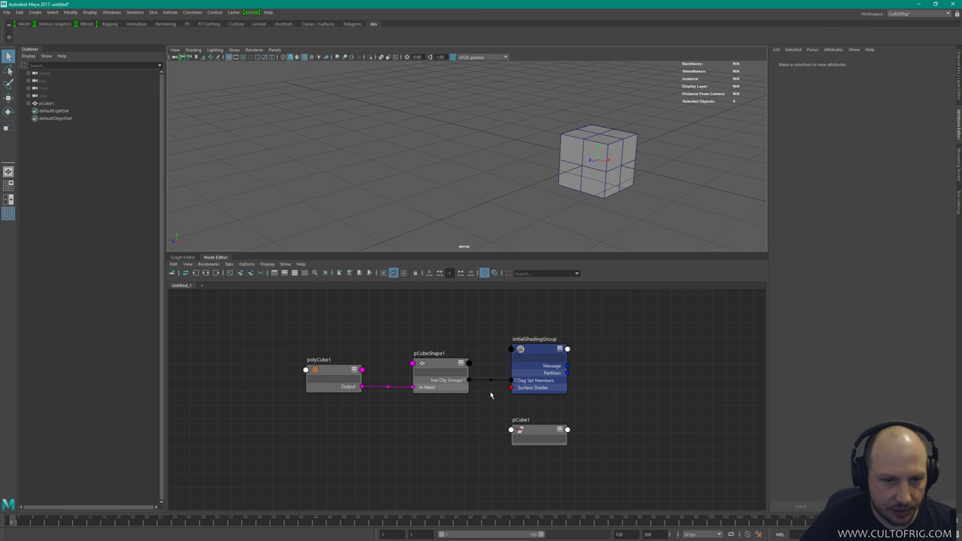
Pan the Node Editor graph down to leave empty space above the nodes.
alt+middle_drag(493, 322, 485, 426)
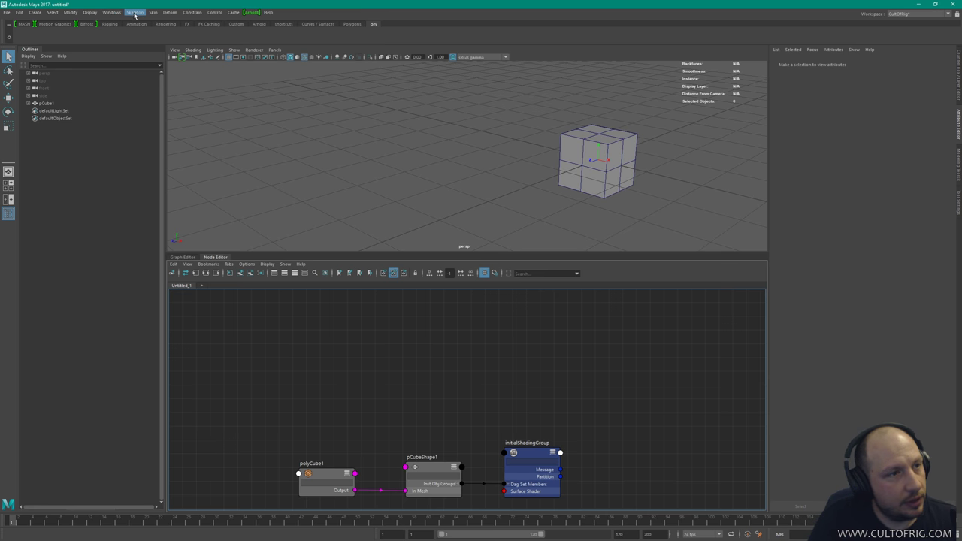
Create a locator and place its locator1 node above locatorShape1 in the Node Editor.
click(68, 14)
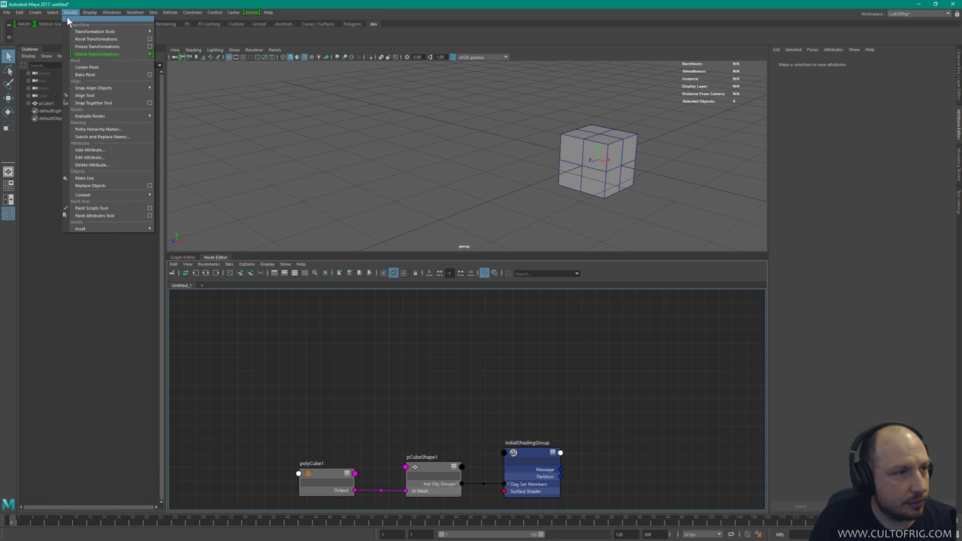
mouse_move(36, 15)
click(66, 129)
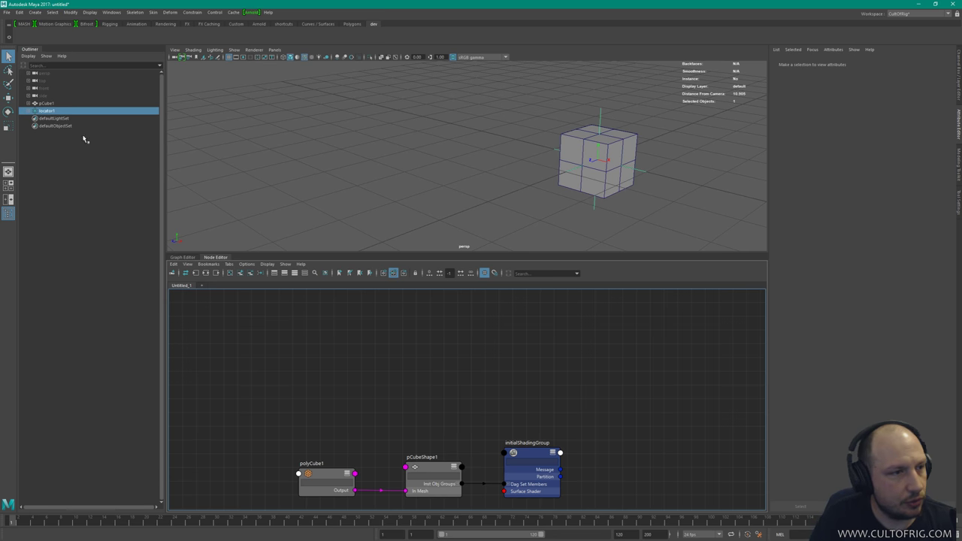
scroll(479, 386, down, 5)
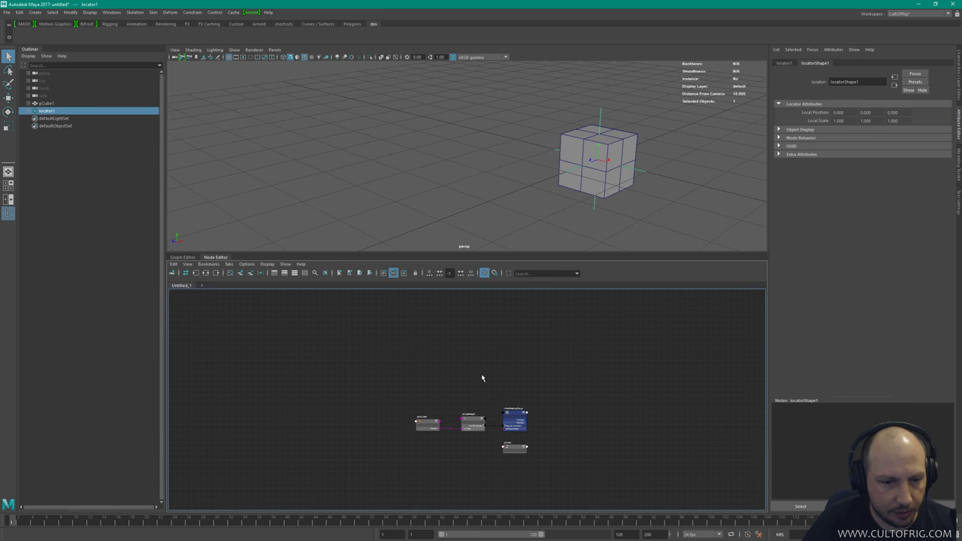
middle_drag(107, 111, 348, 369)
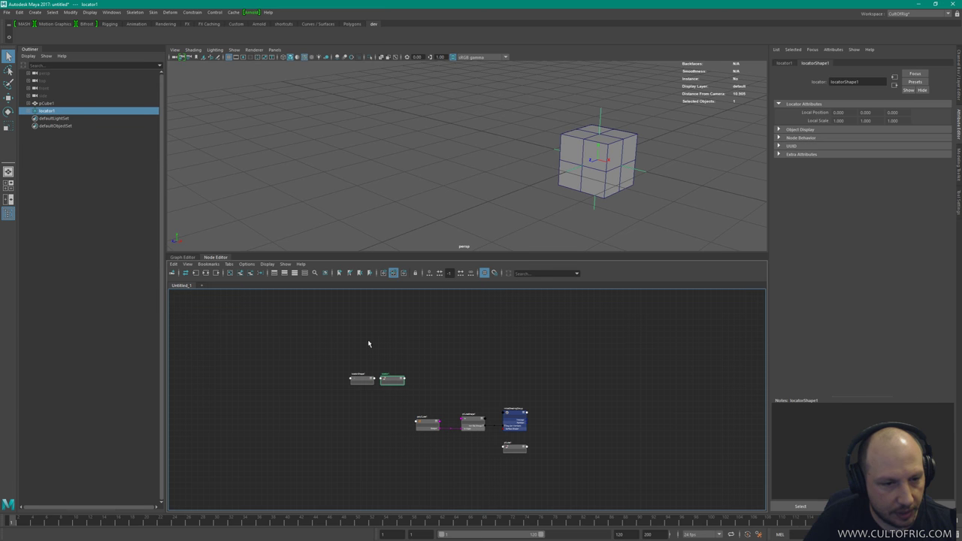
scroll(387, 340, up, 3)
drag(398, 409, 419, 354)
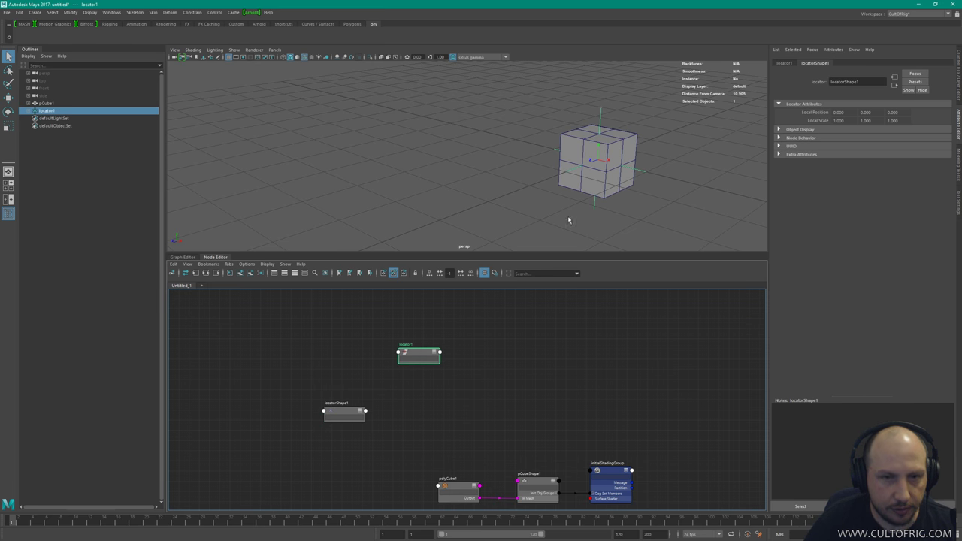
Rearrange the cube's nodes, hide shape nodes, and graph only locator1 and pCube1.
click(535, 487)
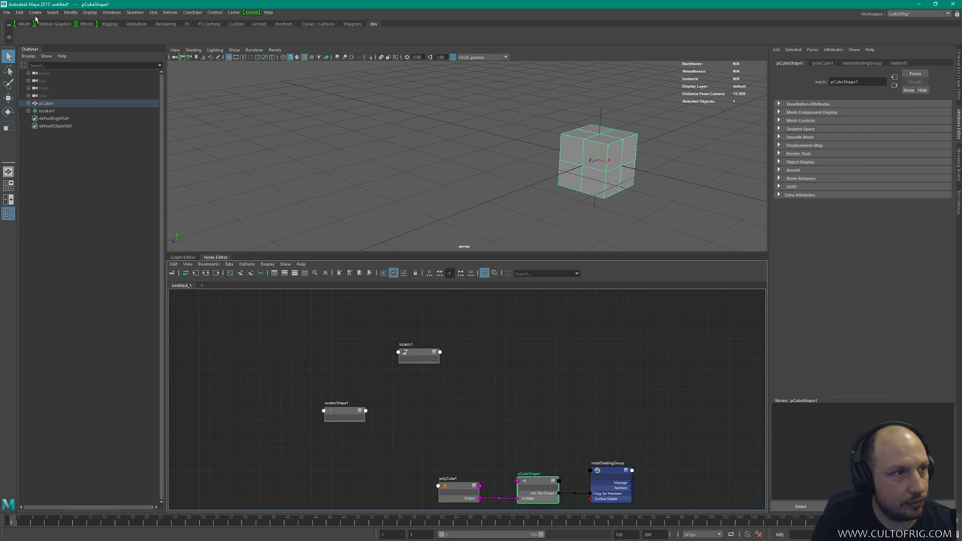
click(459, 498)
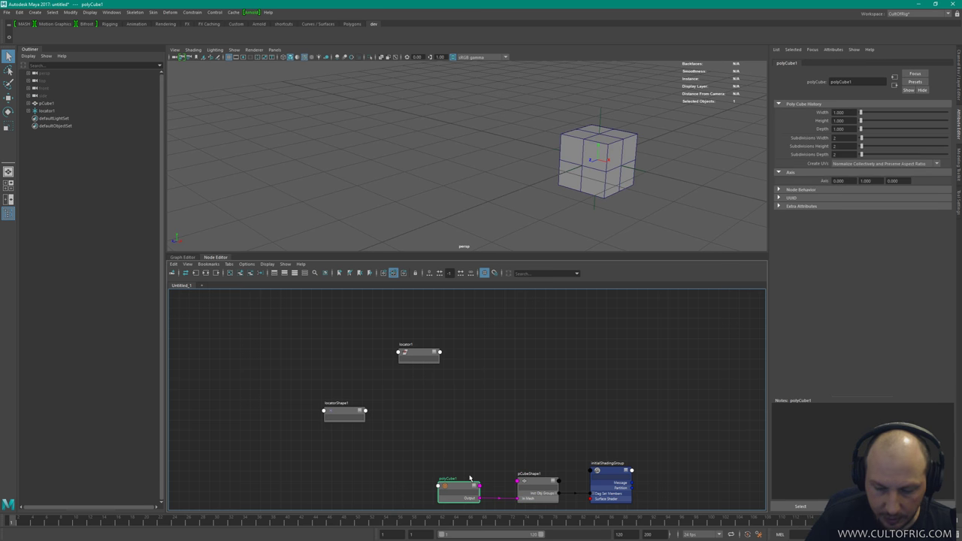
alt+middle_drag(468, 478, 485, 365)
click(571, 449)
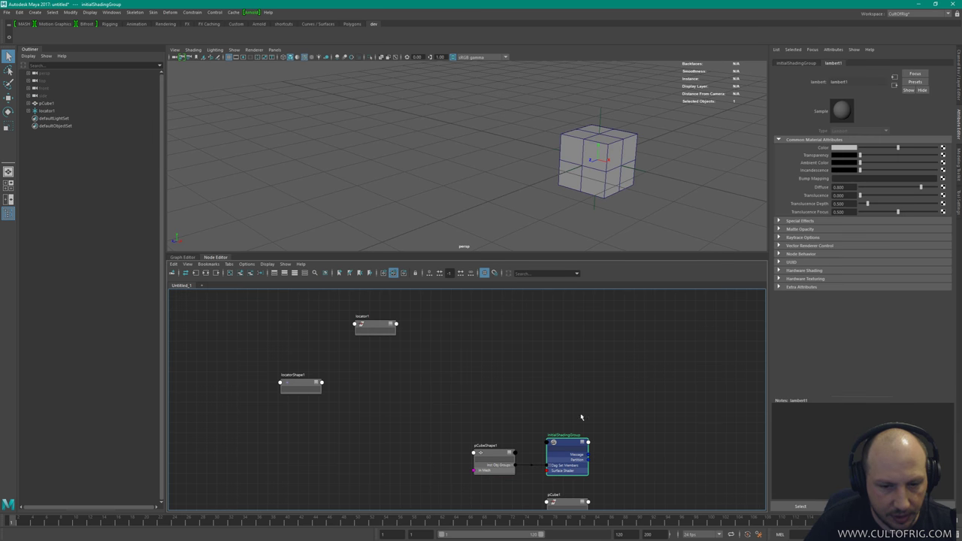
alt+middle_drag(591, 425, 571, 381)
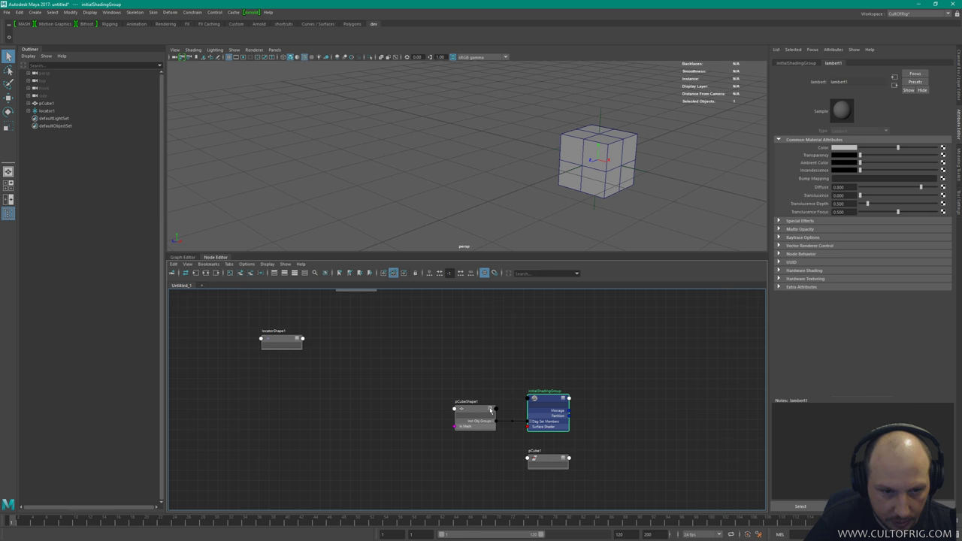
click(266, 263)
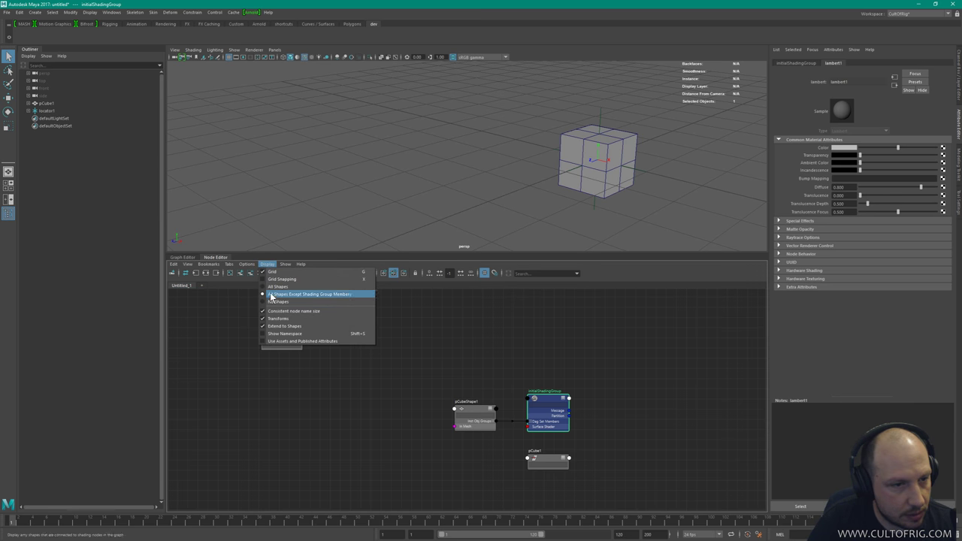
click(273, 302)
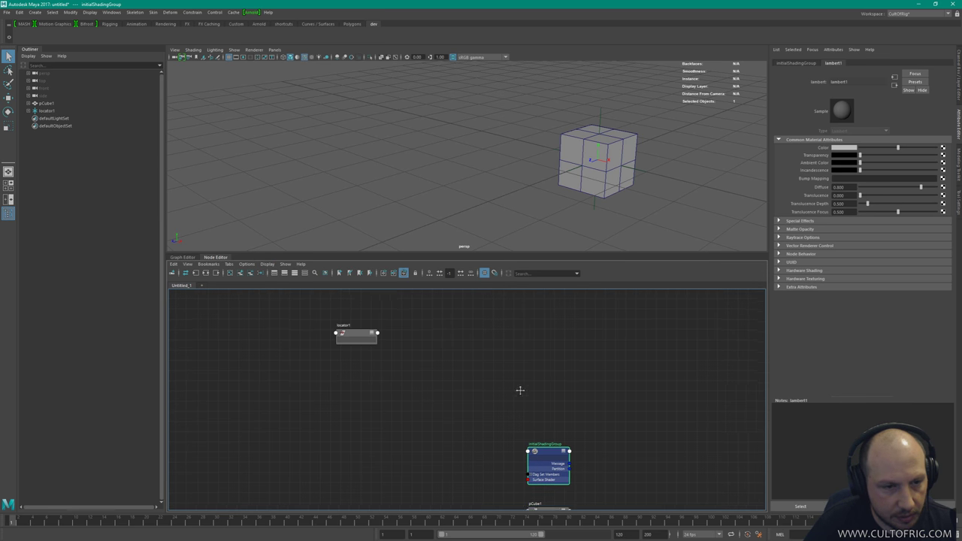
click(545, 461)
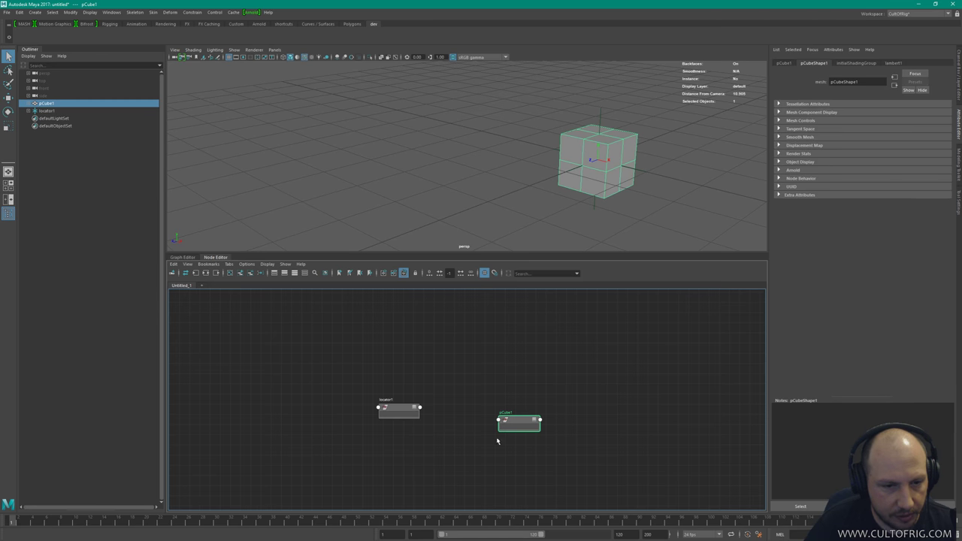
Expand locator1 and pCube1 and connect locator1's Translate to pCube1's Translate.
shift+drag(392, 386, 484, 440)
key(3)
scroll(455, 391, up, 3)
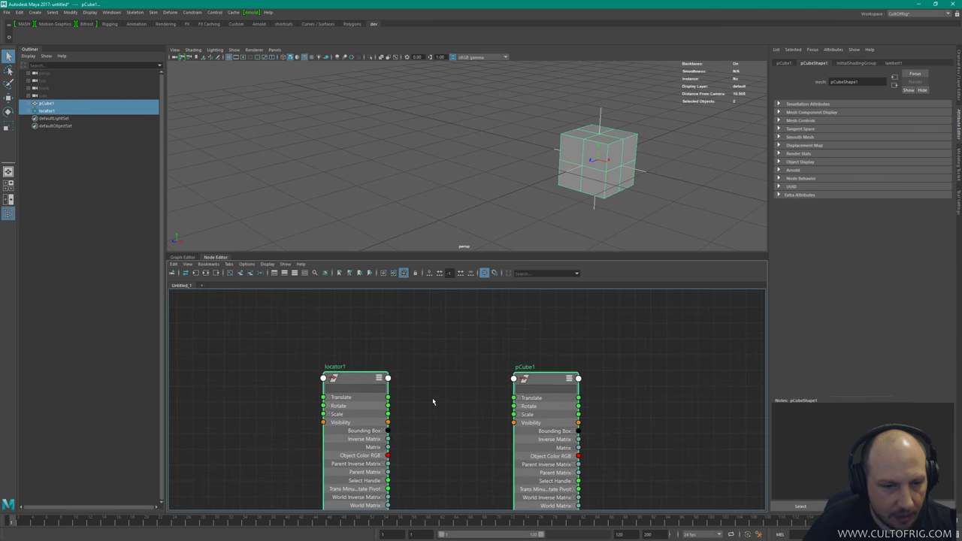
drag(389, 397, 514, 397)
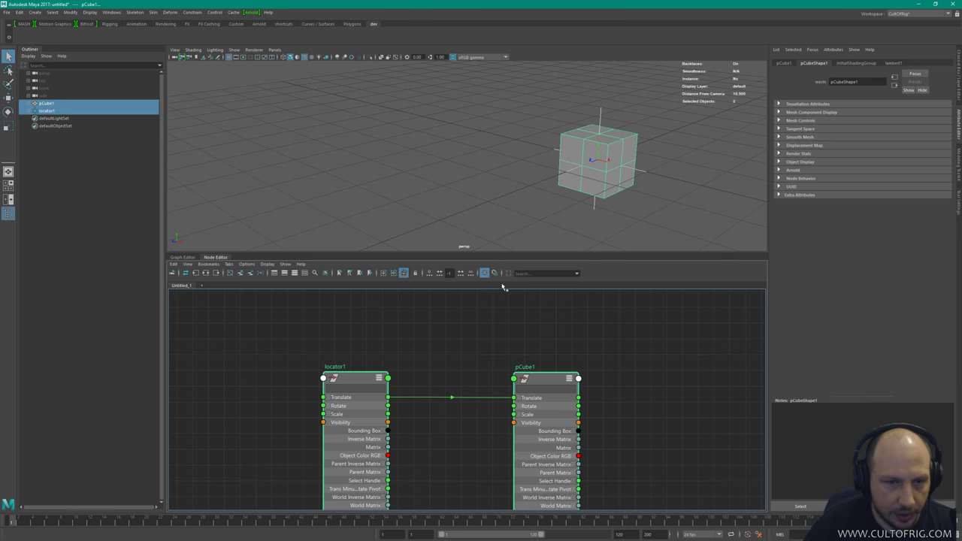
Move locator1 with the Move tool to confirm the cube follows, then nudge its node.
click(353, 379)
key(w)
mouse_move(595, 159)
mouse_down()
mouse_move(593, 120)
mouse_move(380, 186)
mouse_move(595, 167)
mouse_up()
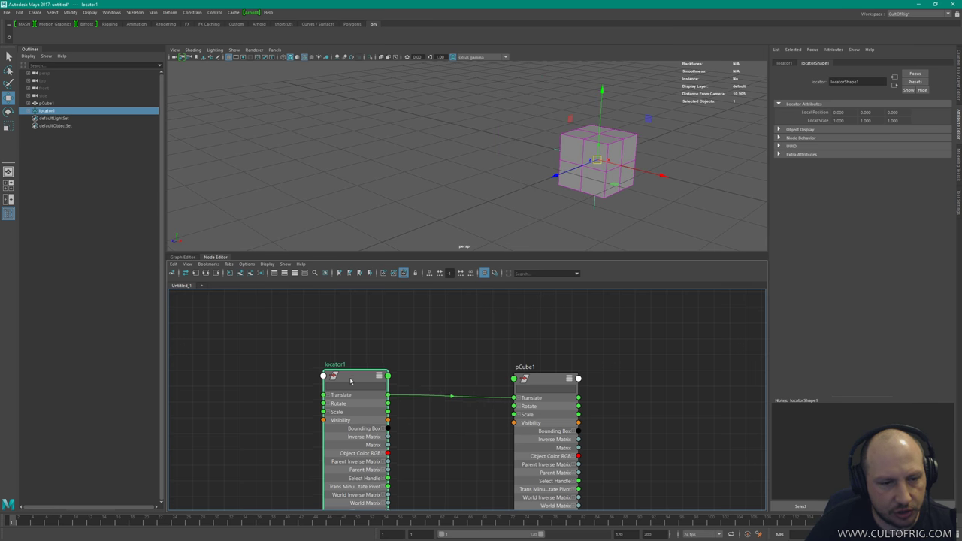
drag(354, 380, 358, 387)
drag(593, 162, 390, 178)
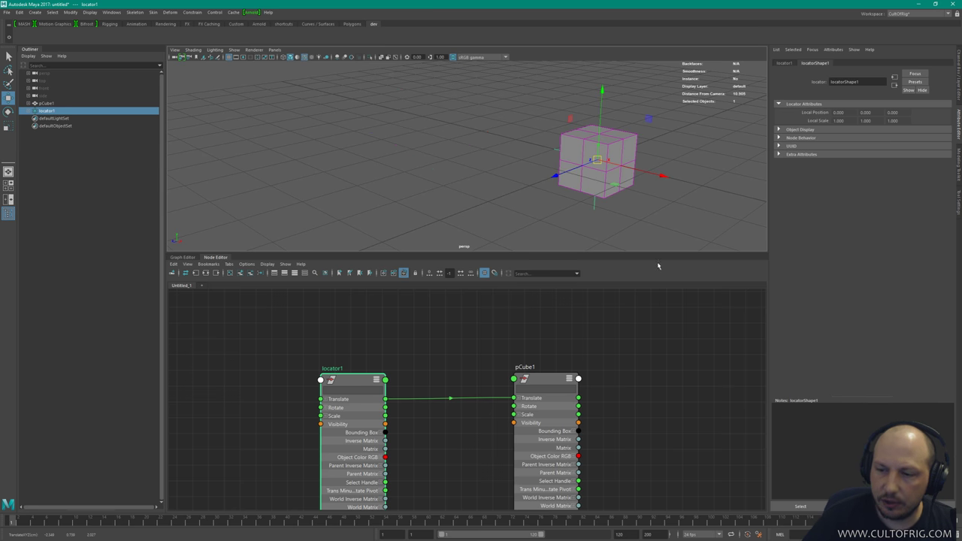
click(376, 353)
drag(357, 380, 364, 379)
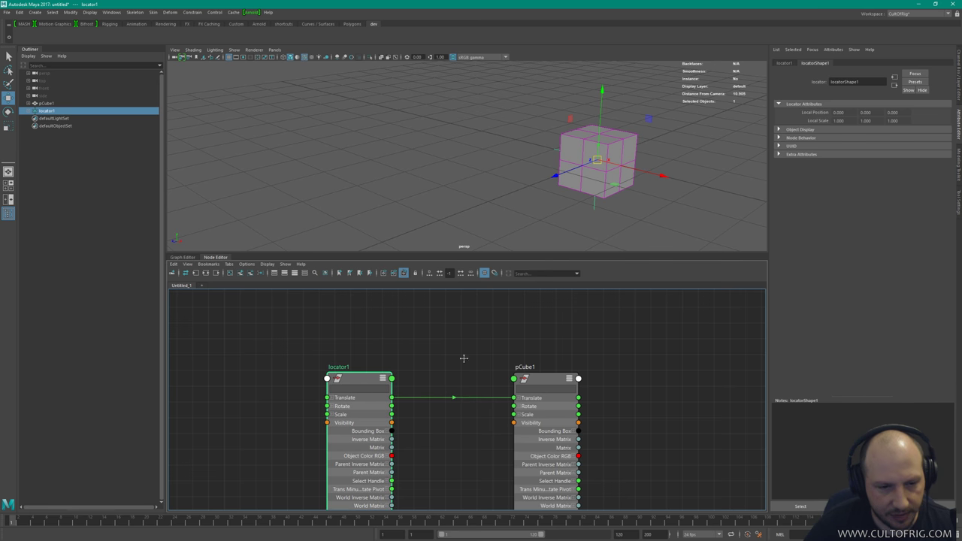
middle_drag(463, 358, 450, 305)
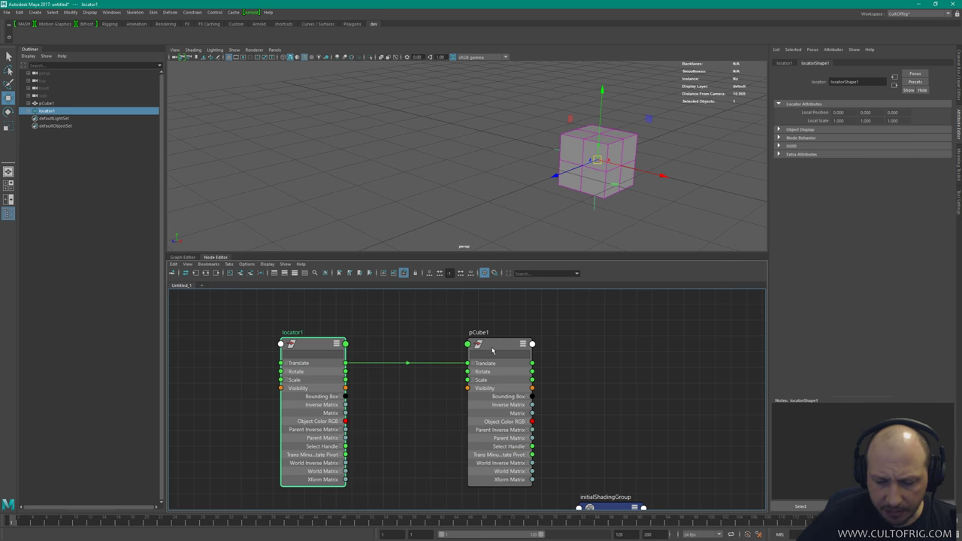
click(422, 326)
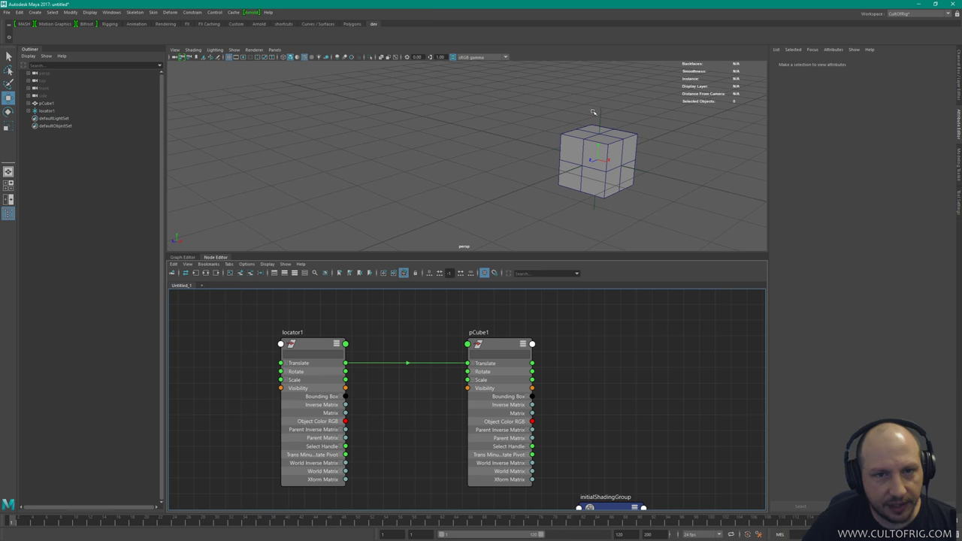
click(593, 144)
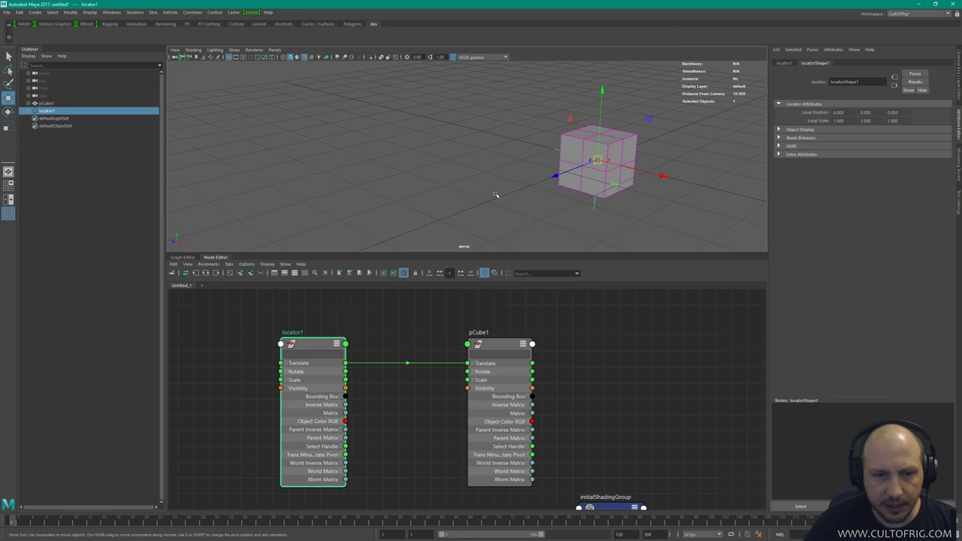
click(472, 345)
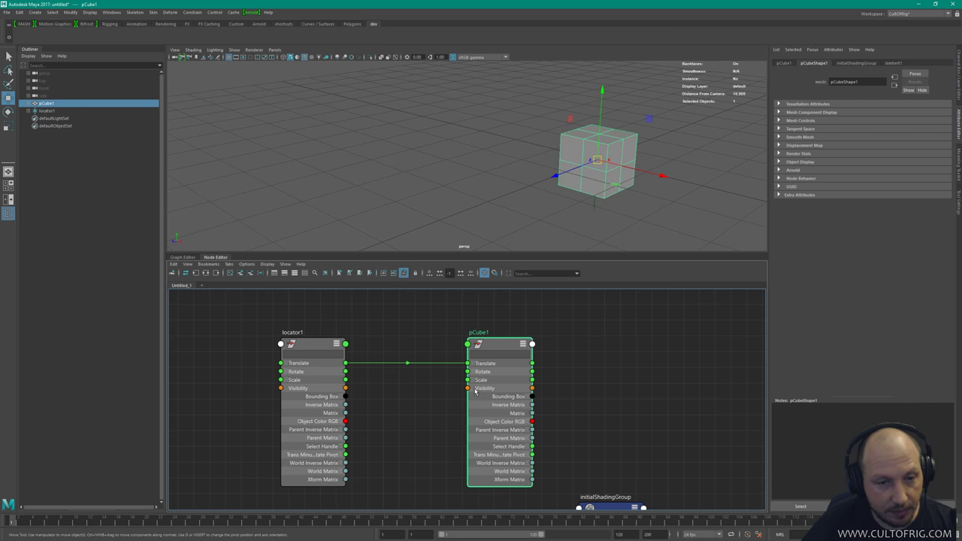
Move locator1 to translate -2.117, 0.699, 1.812 with the cube following, and shift its node left.
key(a)
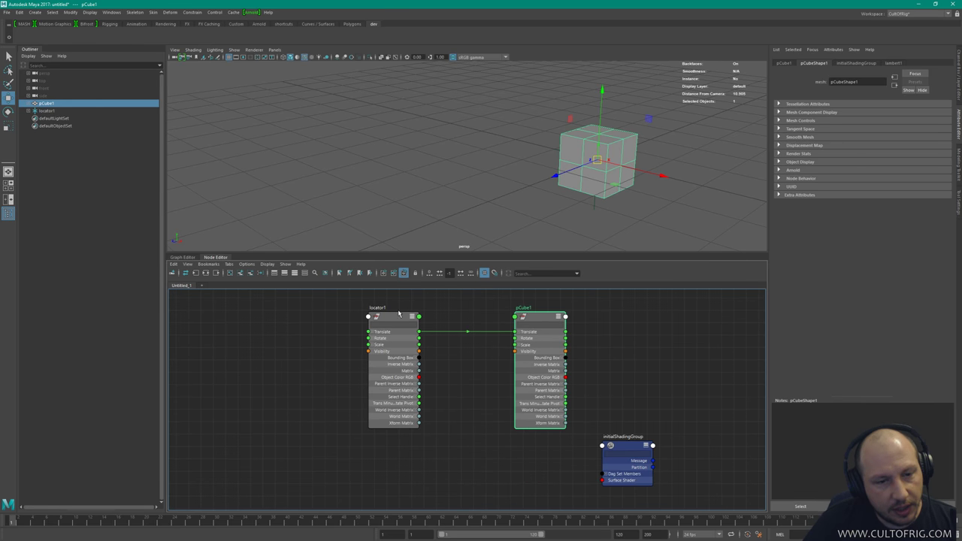
mouse_move(392, 320)
mouse_down()
mouse_move(366, 320)
mouse_move(380, 315)
mouse_up()
click(377, 322)
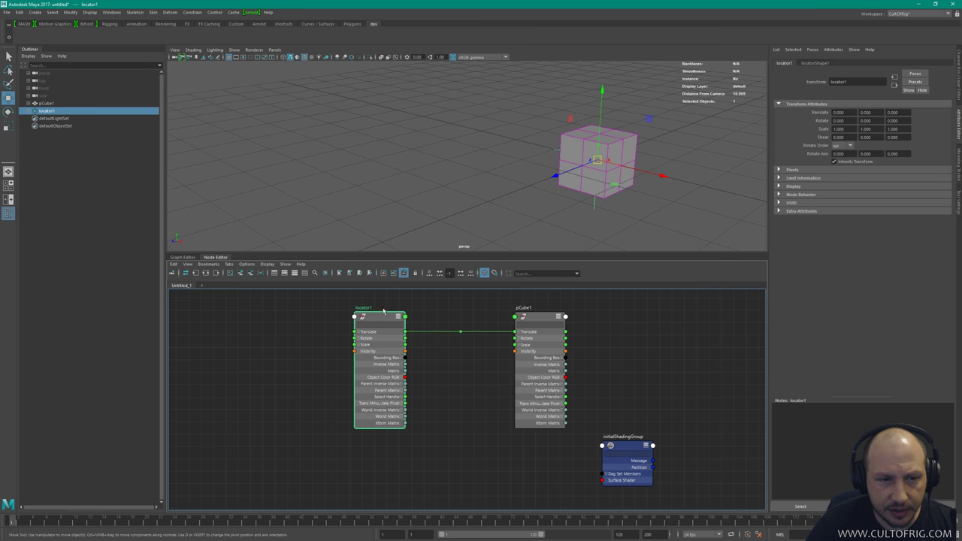
drag(596, 160, 449, 121)
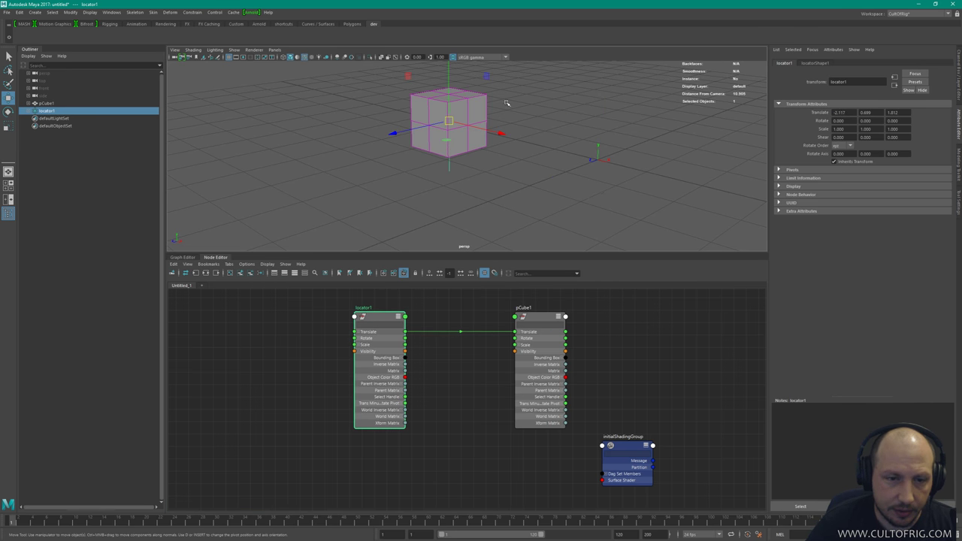
click(521, 318)
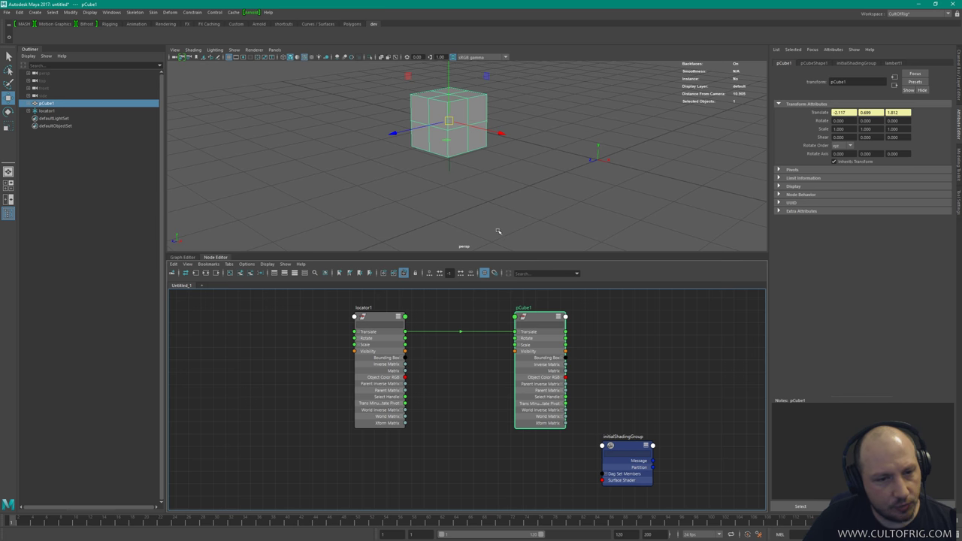
drag(381, 316, 275, 314)
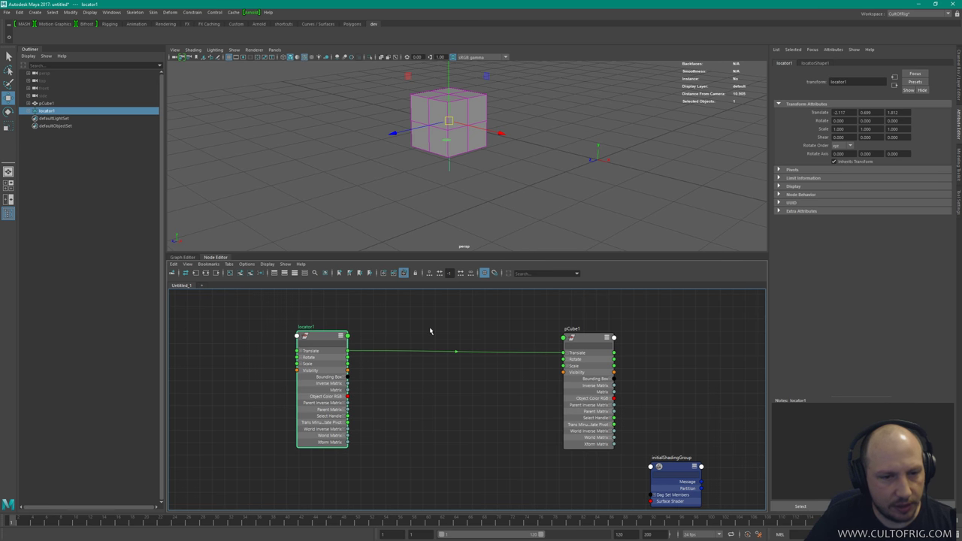
key(Tab)
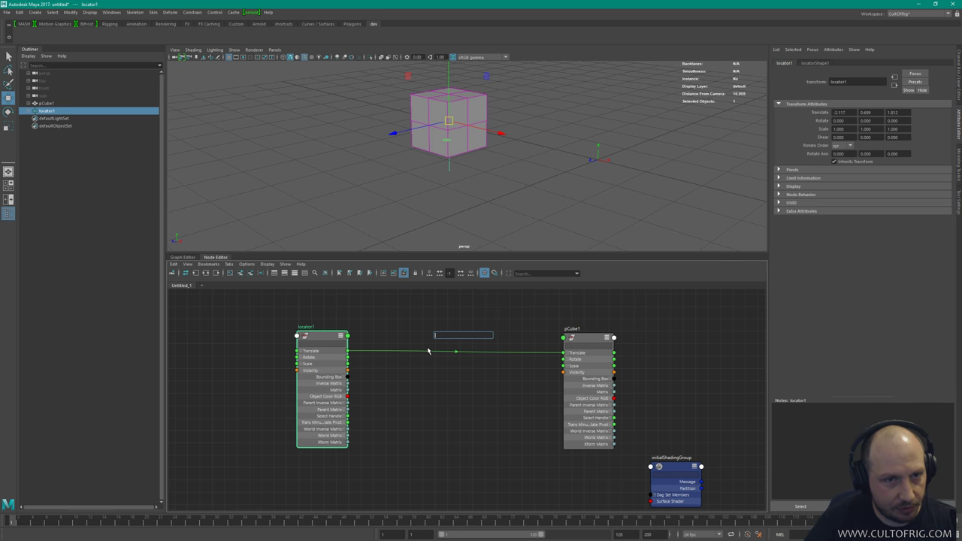
Duplicate locator1 as locator2, place its node below locator1, and frame the enlarged graph.
click(376, 387)
click(330, 387)
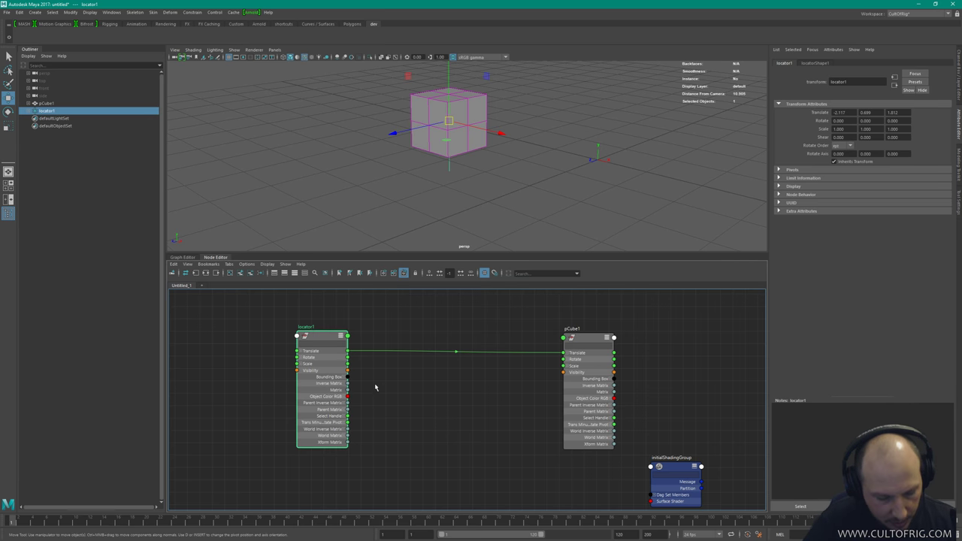
key(ctrl+d)
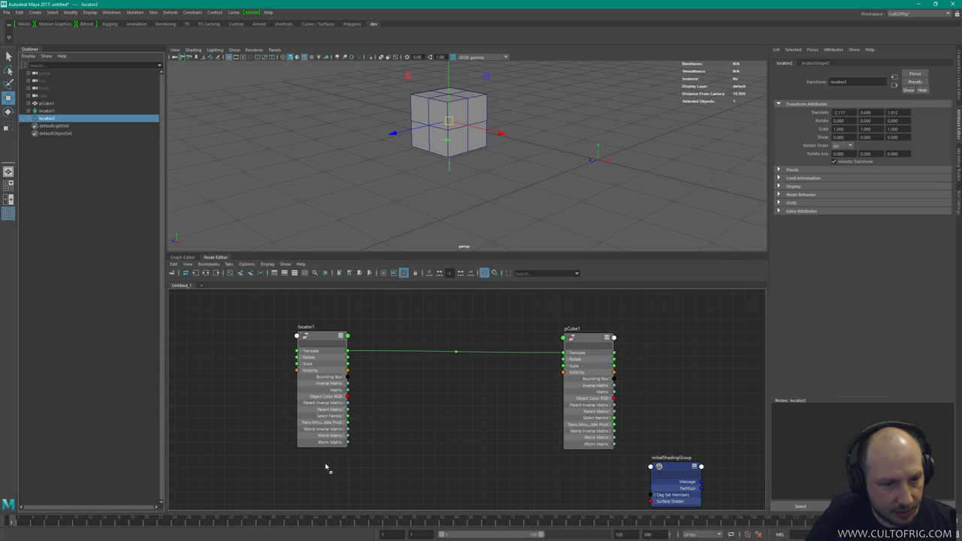
key(3)
drag(397, 348, 374, 351)
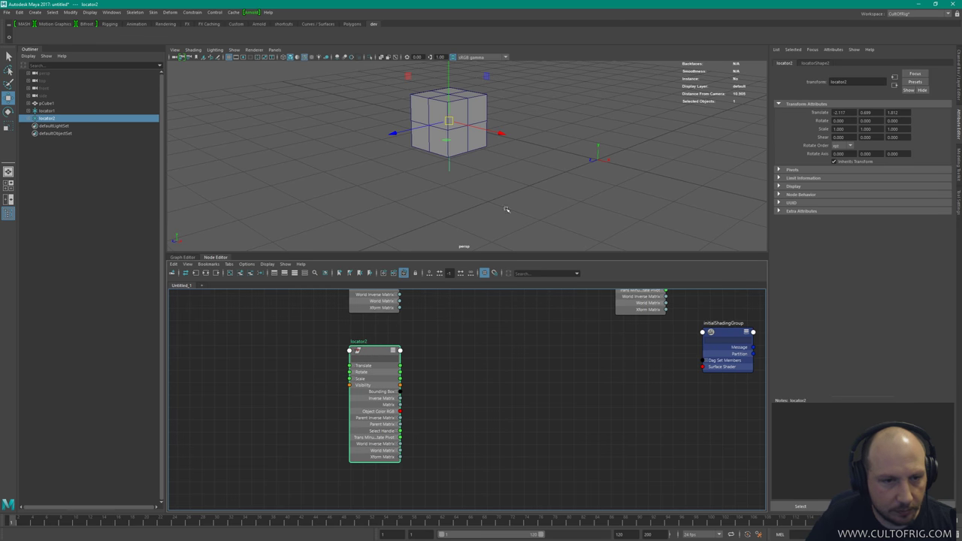
click(479, 251)
drag(478, 254, 477, 197)
key(a)
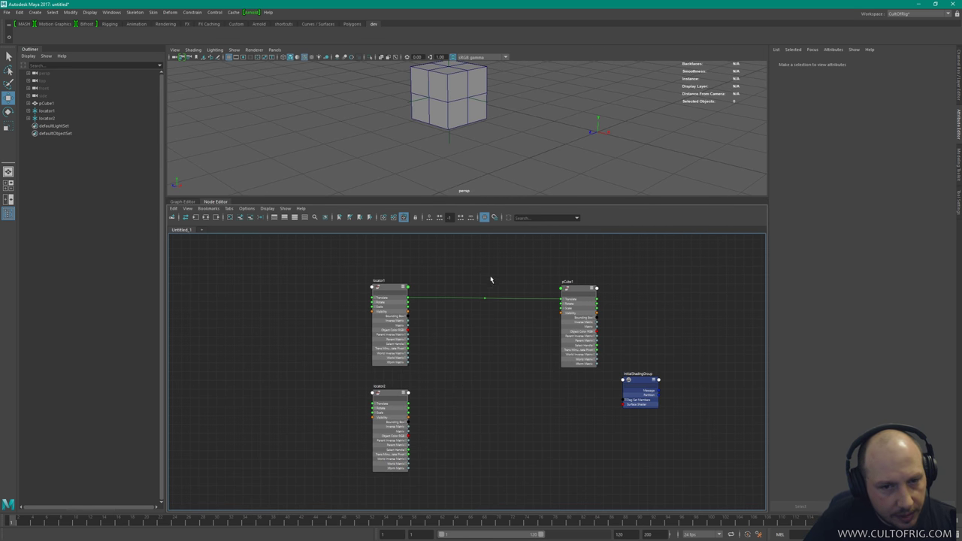
Create a plusMinusAverage node in the Node Editor, replacing a first discarded attempt.
key(Tab)
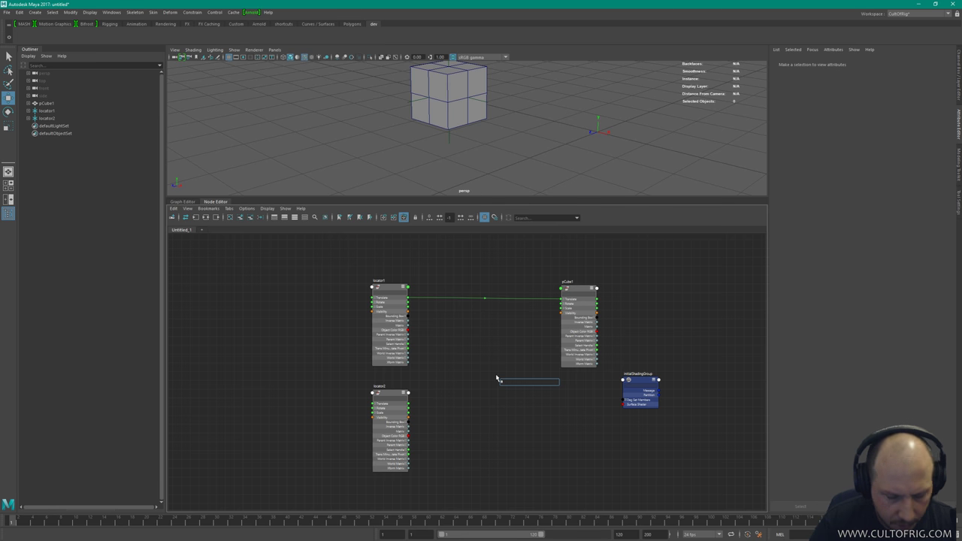
text(plusMinusAverage)
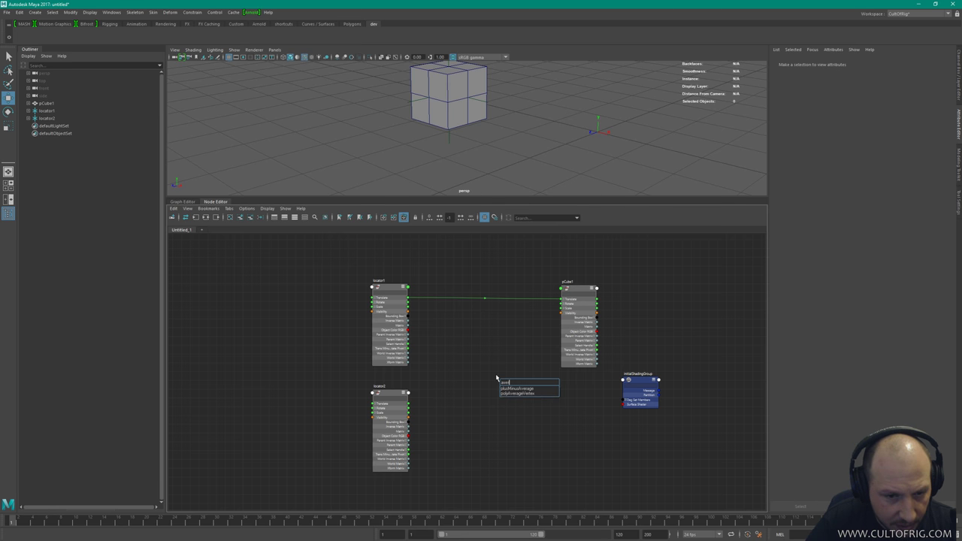
key(Return)
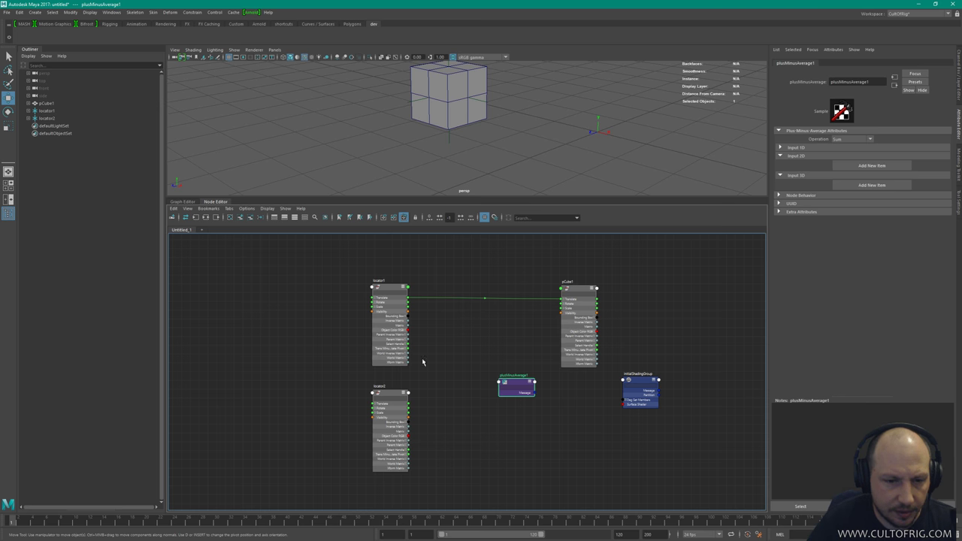
drag(517, 385, 511, 384)
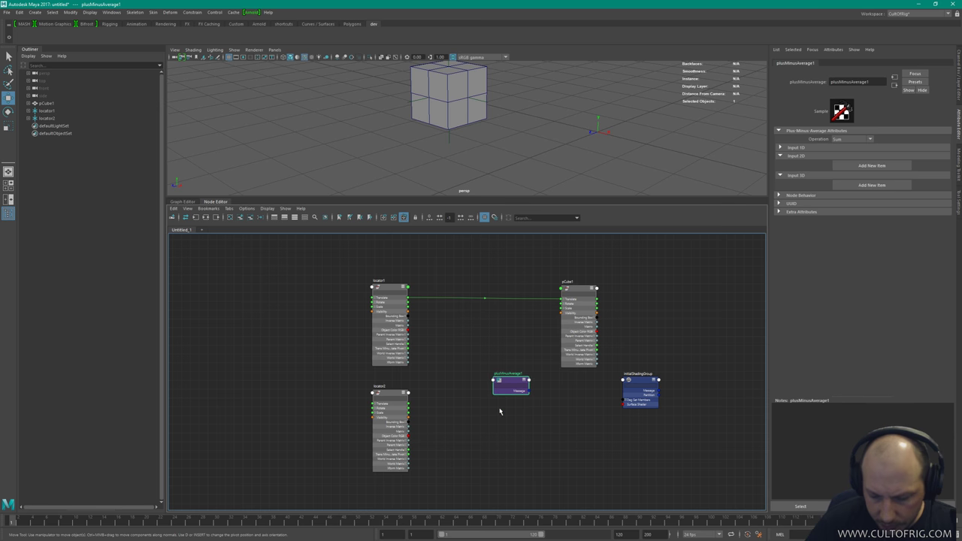
key(Delete)
key(Tab)
text(add)
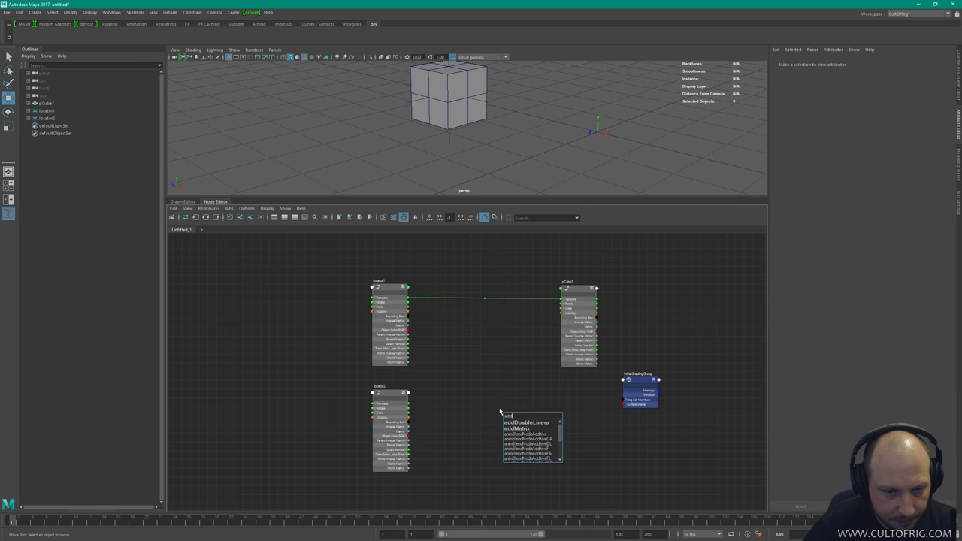
key(Down)
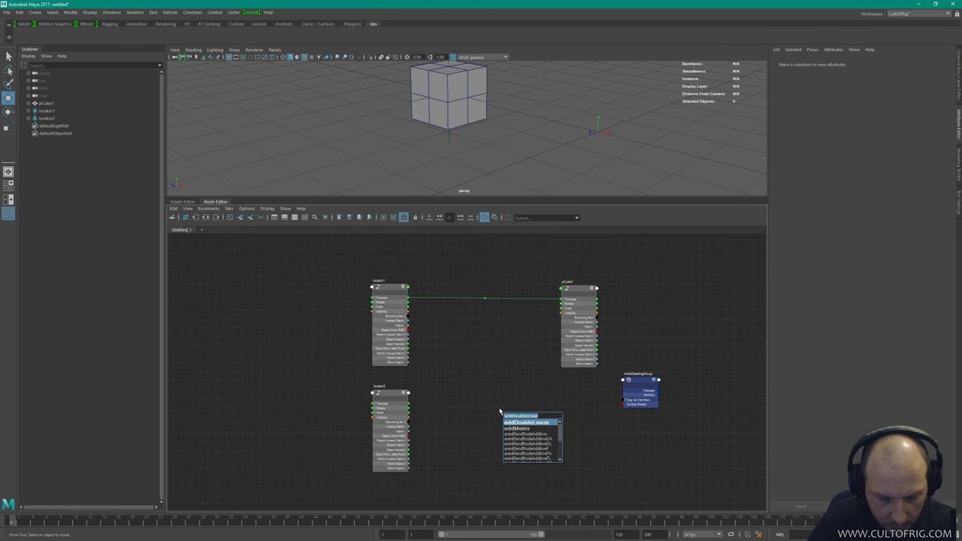
text(plus)
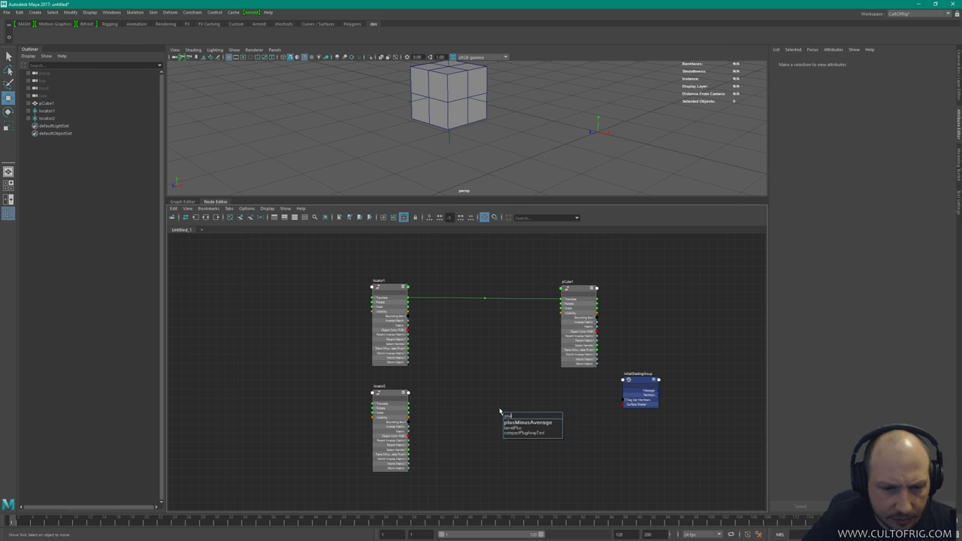
key(Return)
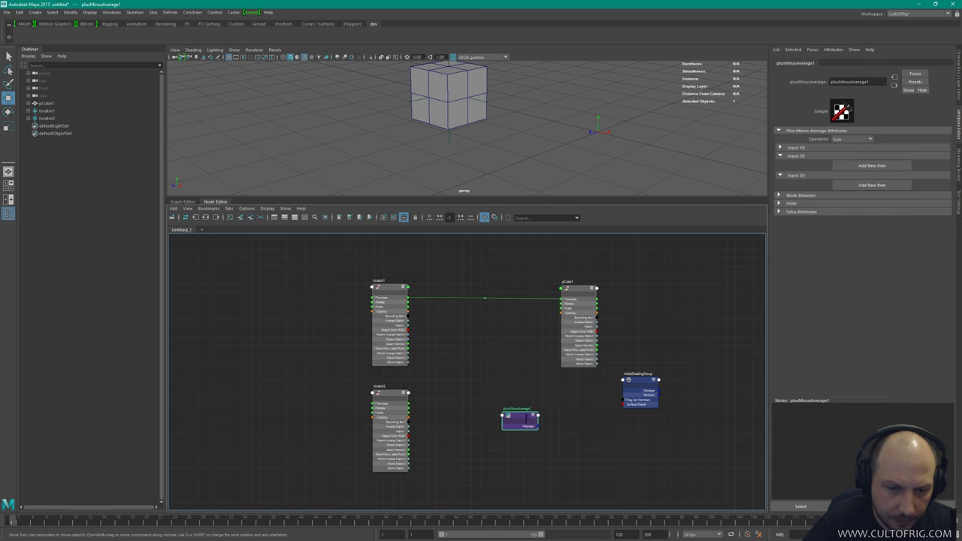
Connect locator1 and locator2 Translate to plusMinusAverage1's Input 3D[0] and Input 3D[1].
drag(526, 413, 489, 339)
scroll(500, 337, up, 3)
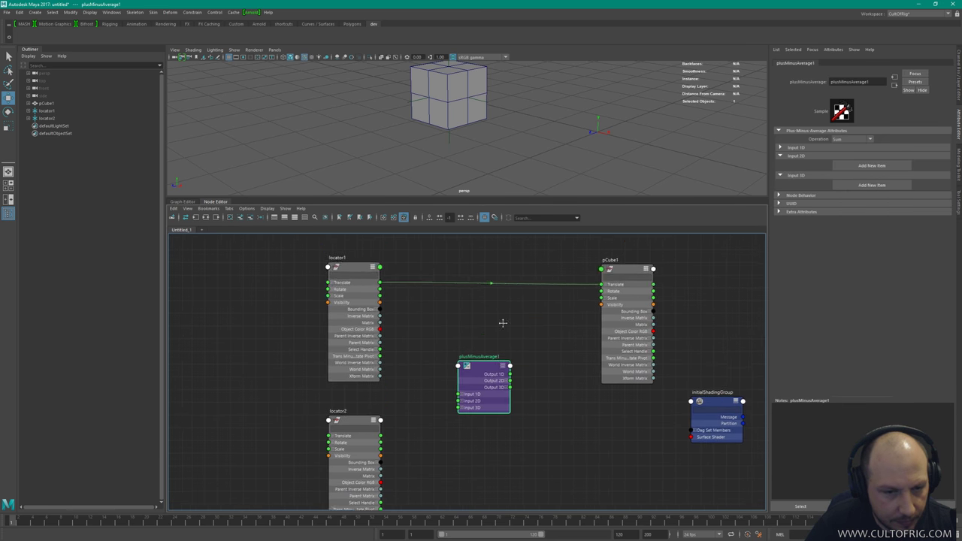
click(470, 365)
scroll(419, 273, down, 2)
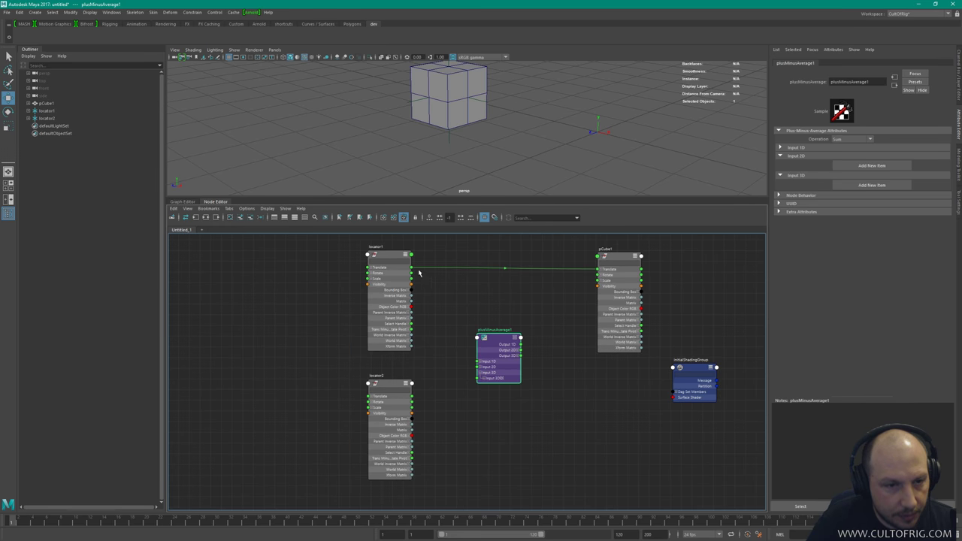
drag(412, 268, 478, 378)
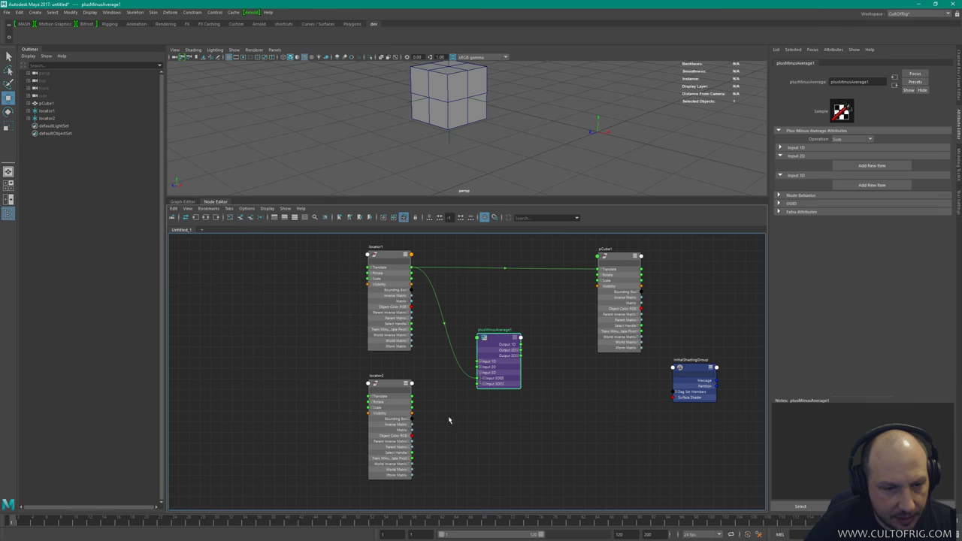
drag(412, 397, 479, 383)
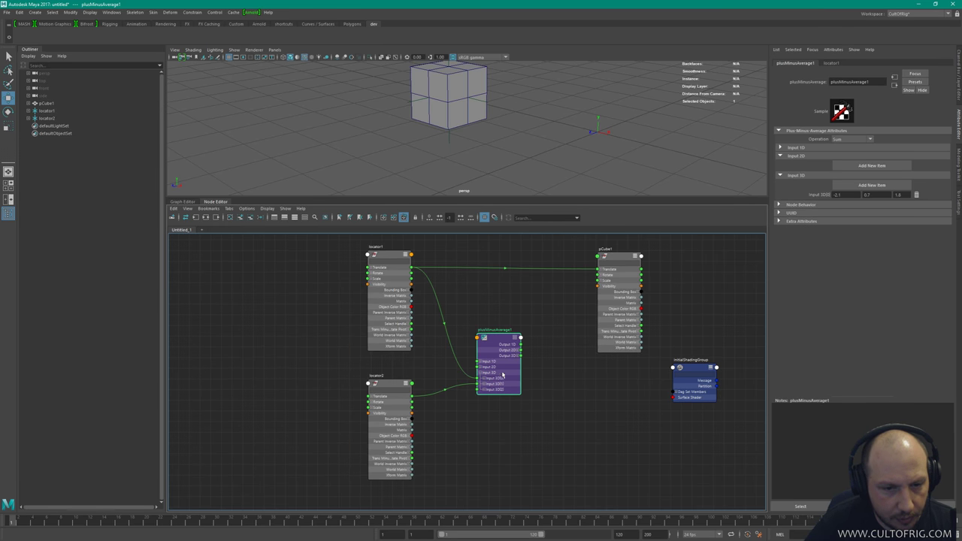
Position plusMinusAverage1 between the two locator nodes.
drag(495, 339, 472, 317)
alt+middle_drag(519, 341, 505, 360)
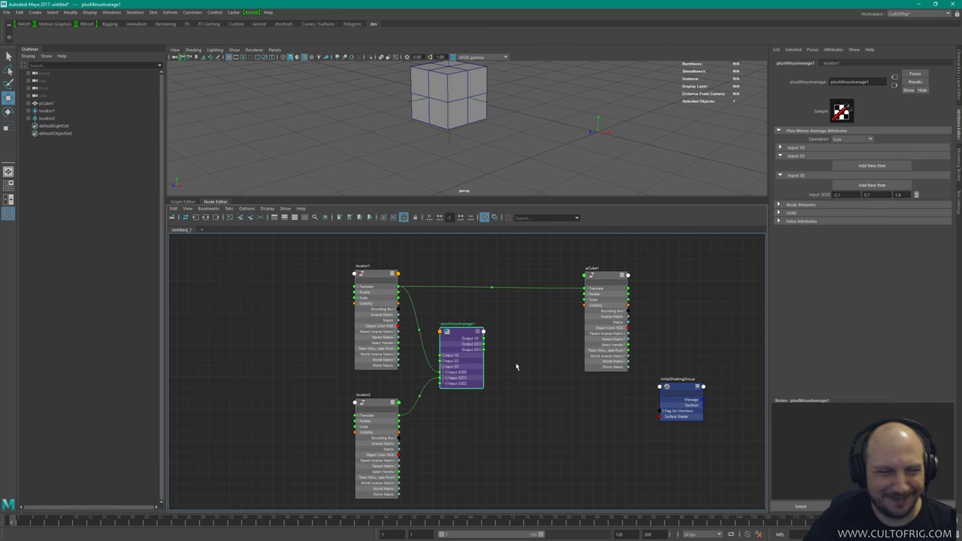
key(Tab)
Create a multiplyDivide1 node beside plusMinusAverage1 and show its inputs and output.
text(div)
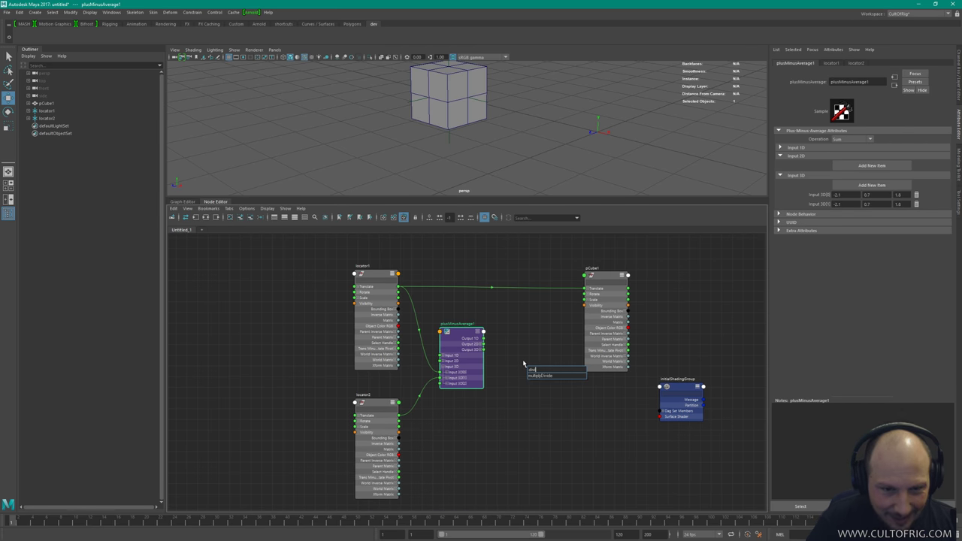
click(538, 375)
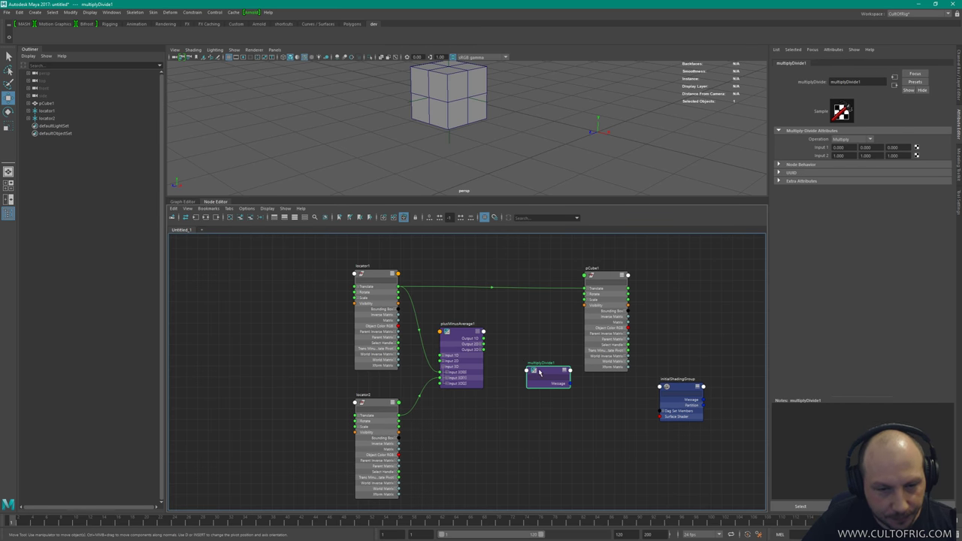
drag(538, 372, 515, 361)
key(3)
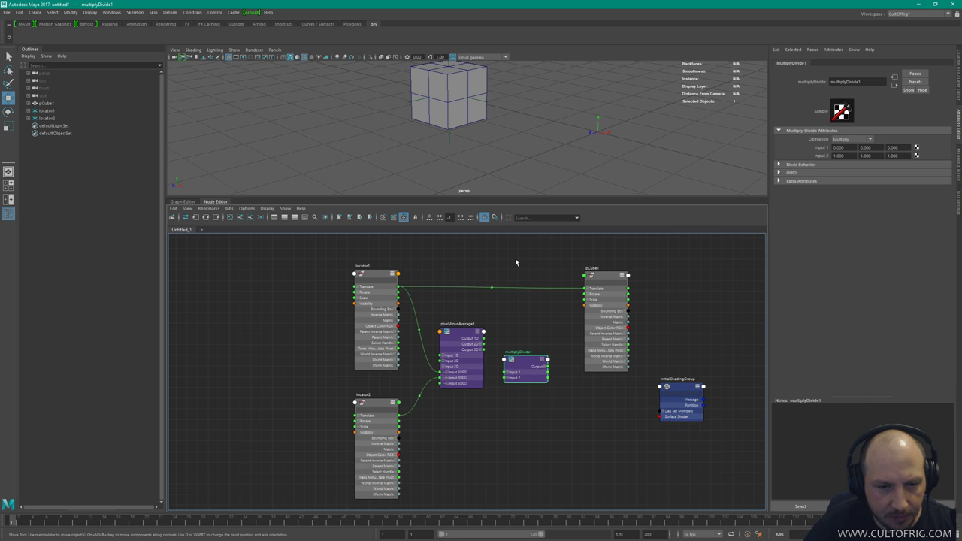
click(524, 329)
scroll(525, 330, up, 2)
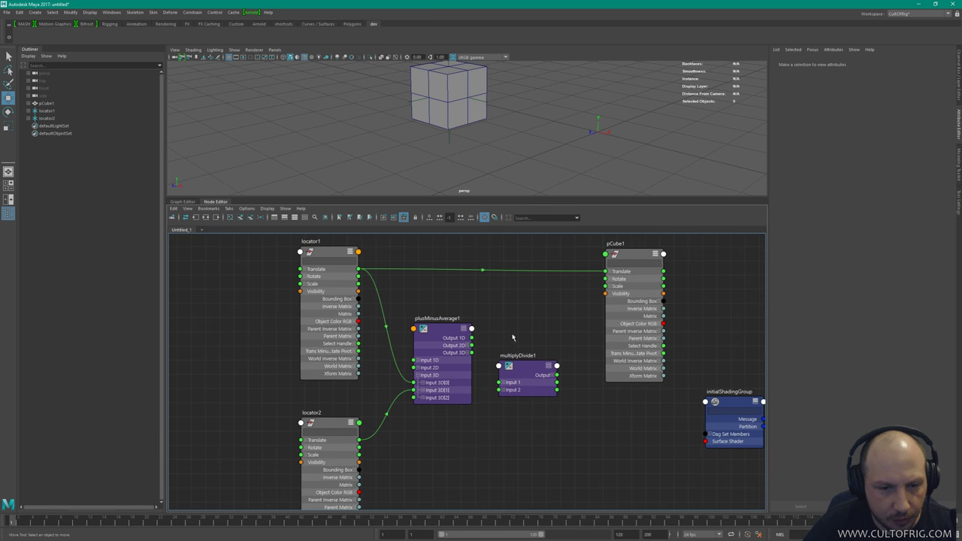
click(523, 369)
Set multiplyDivide1 to Divide, feed it plusMinusAverage1's Output 3D, and set Input 2 to 2.
click(853, 139)
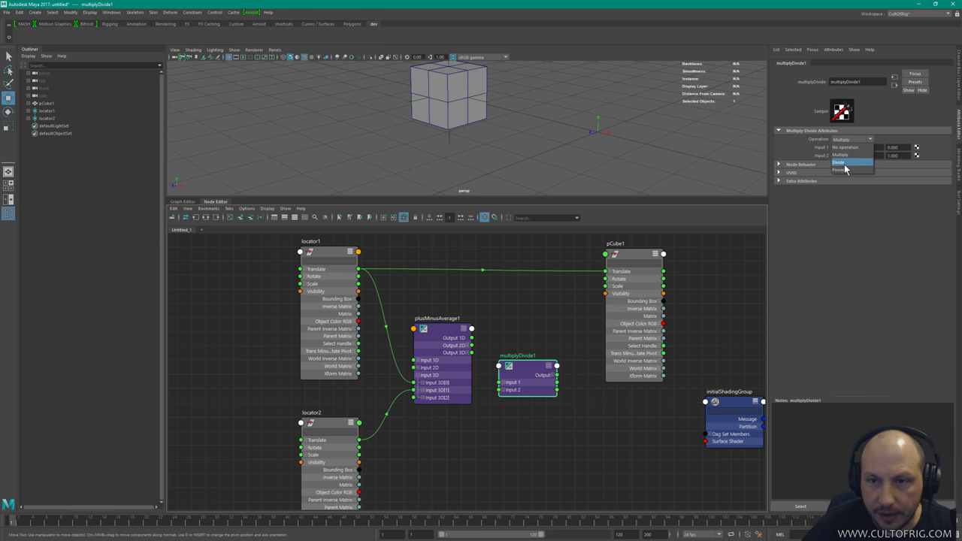
click(844, 163)
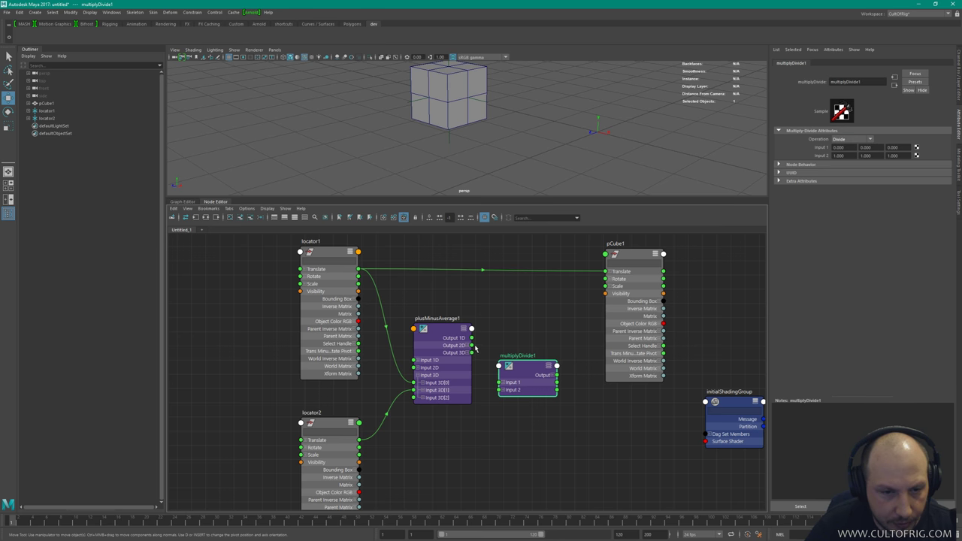
drag(473, 354, 498, 382)
click(836, 156)
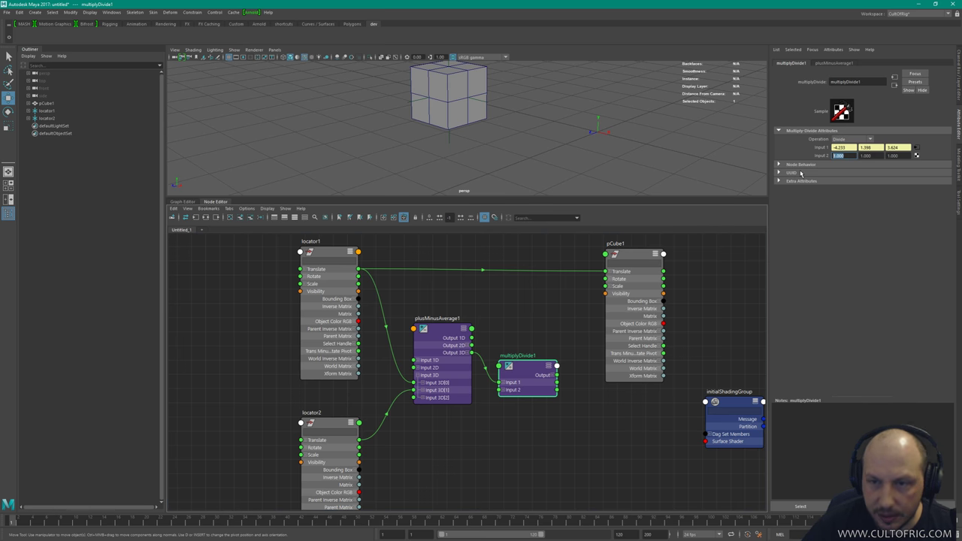
text(2)
key(Tab)
text(2)
key(Tab)
text(2)
key(Return)
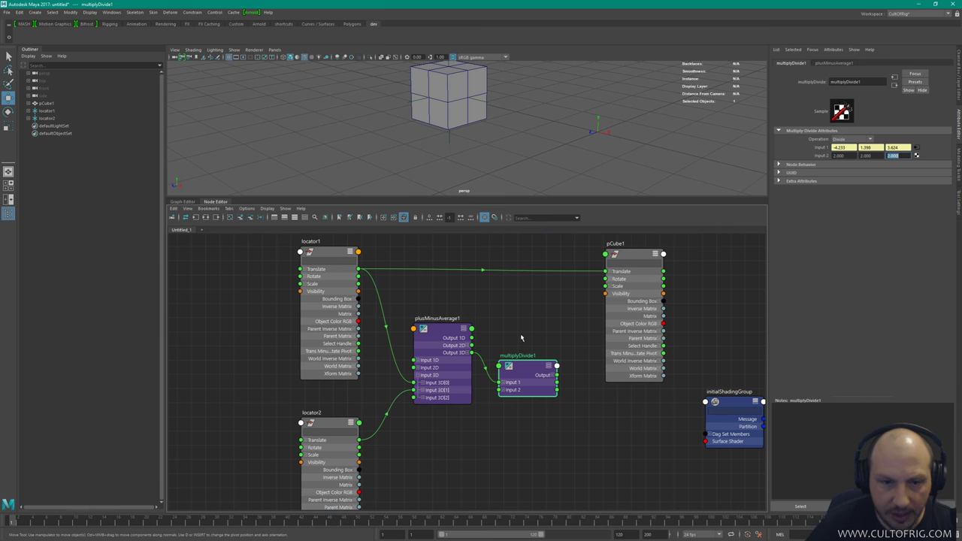
drag(648, 256, 660, 254)
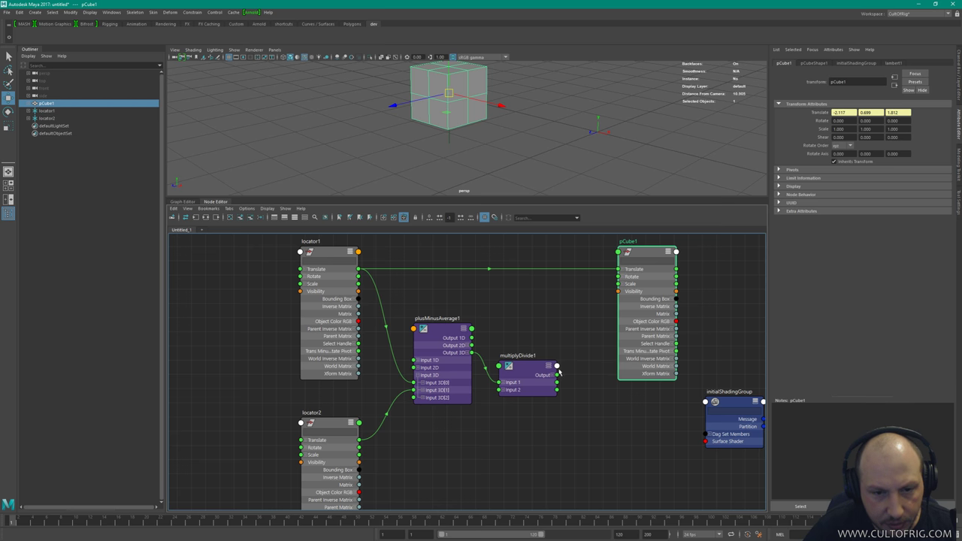
Connect multiplyDivide1 Output to pCube1 Translate, then collapse and stack both locator nodes.
drag(557, 374, 608, 361)
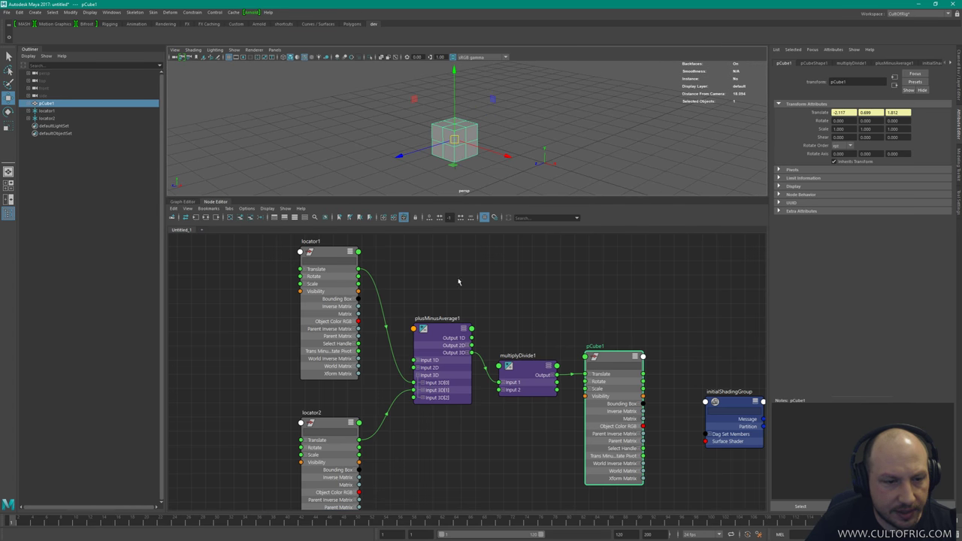
drag(277, 322, 335, 421)
key(2)
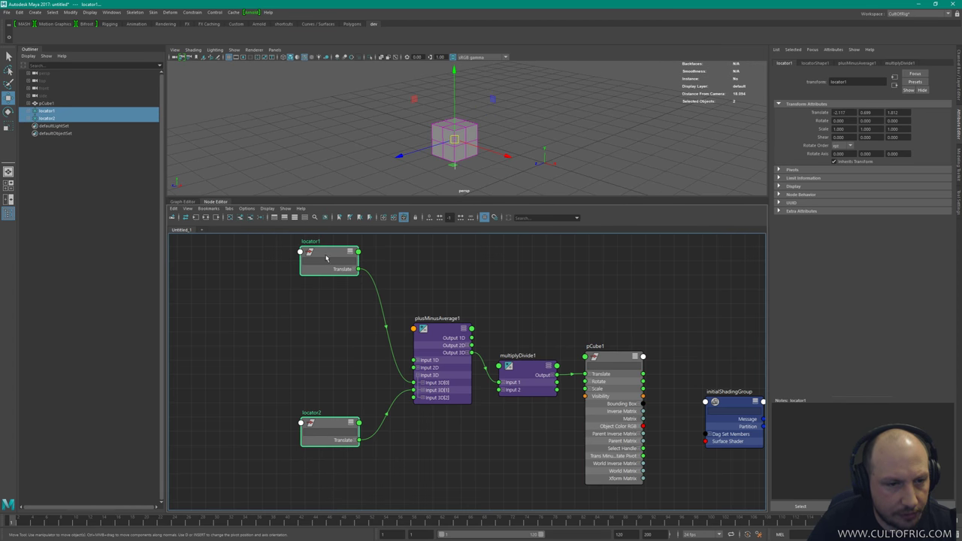
drag(325, 258, 329, 319)
click(328, 353)
drag(328, 488, 328, 373)
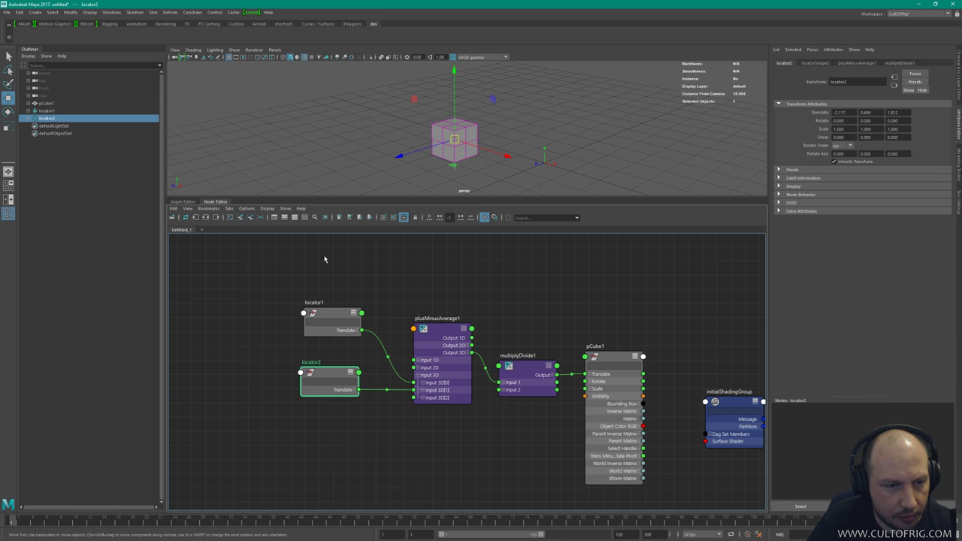
shift+click(325, 311)
drag(325, 312, 324, 347)
click(393, 315)
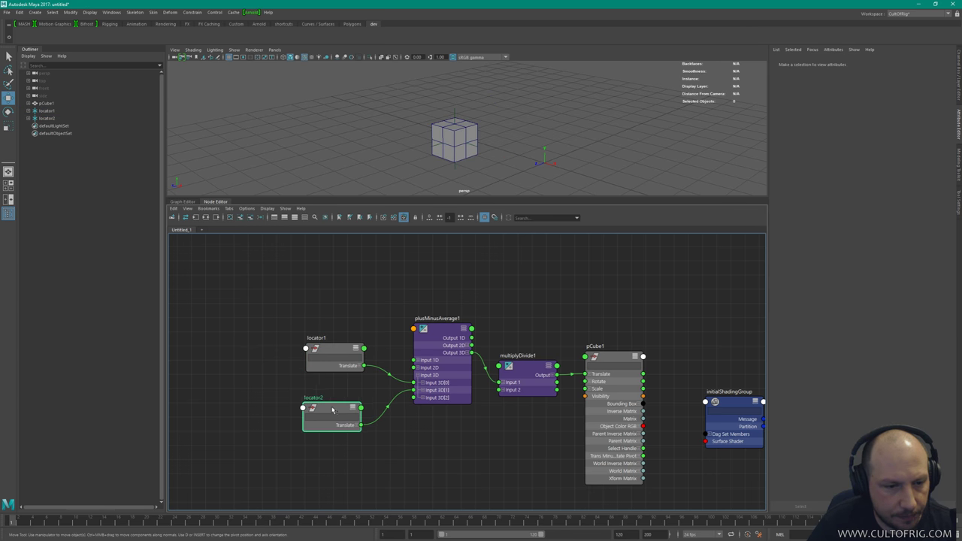
drag(333, 409, 339, 411)
Collapse pCube1 to its Translate attribute and realign the locator nodes on the left.
alt+middle_drag(565, 139, 674, 137)
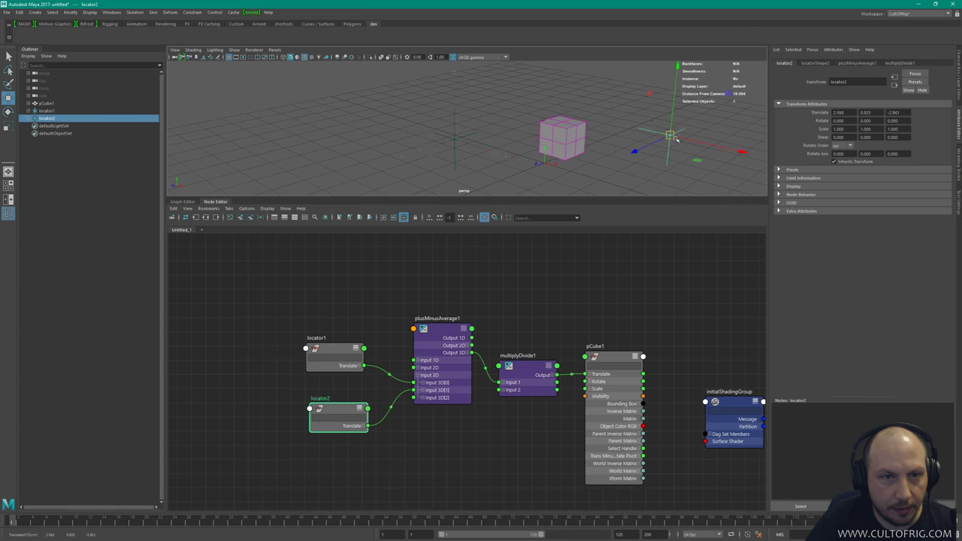
shift+click(442, 127)
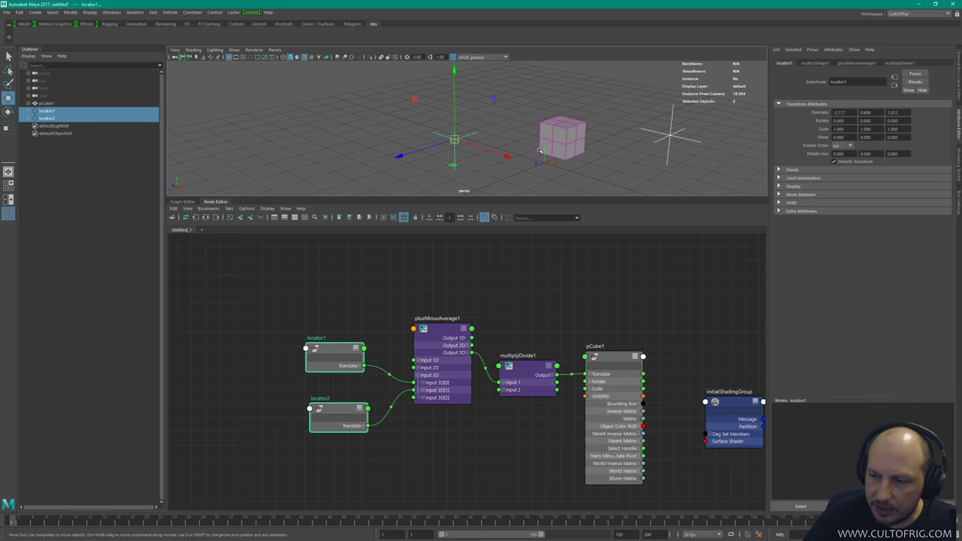
alt+middle_drag(513, 370, 423, 359)
click(553, 362)
key(2)
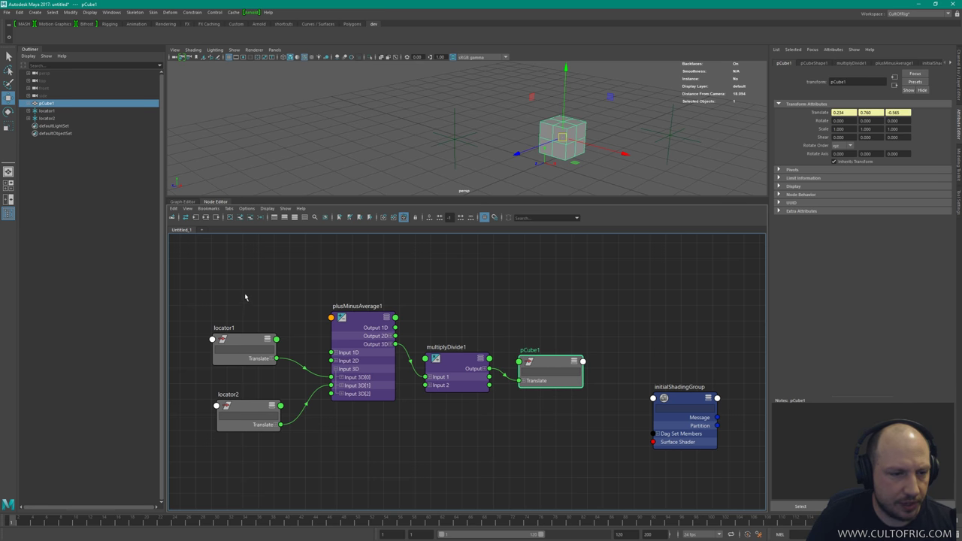
drag(244, 298, 256, 413)
drag(240, 350, 270, 346)
click(281, 286)
click(269, 343)
drag(269, 407, 269, 402)
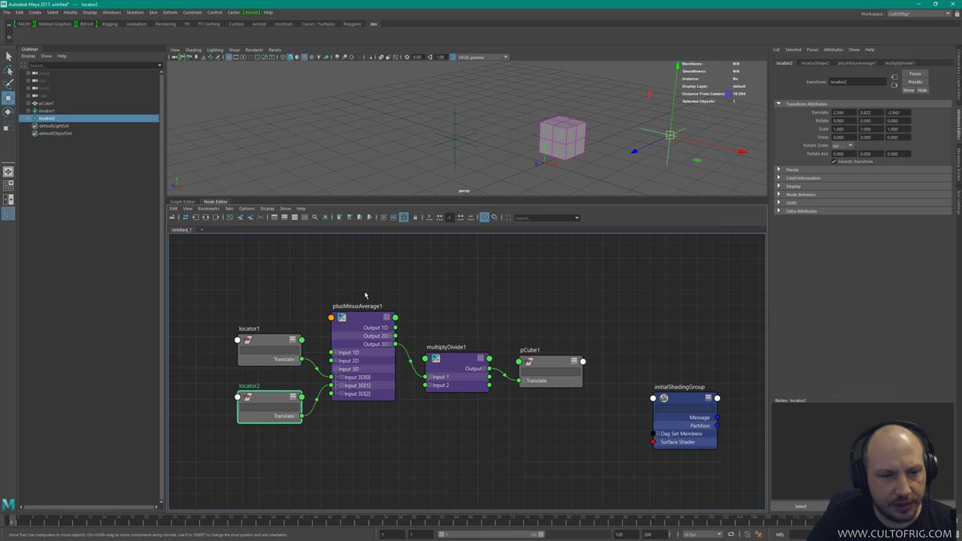
Remove initialShadingGroup from the graph, collapse Input 3D, and line up the node chain.
drag(466, 313, 463, 357)
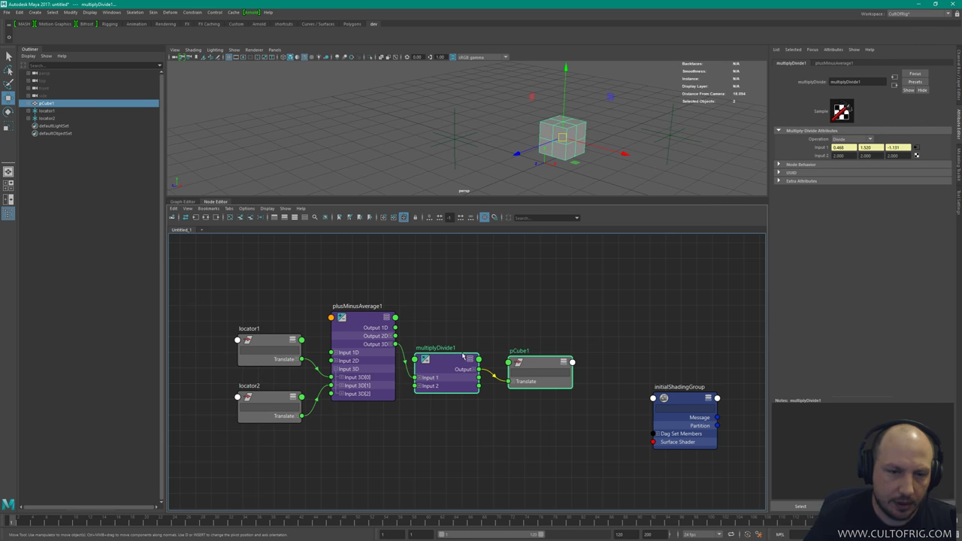
click(539, 376)
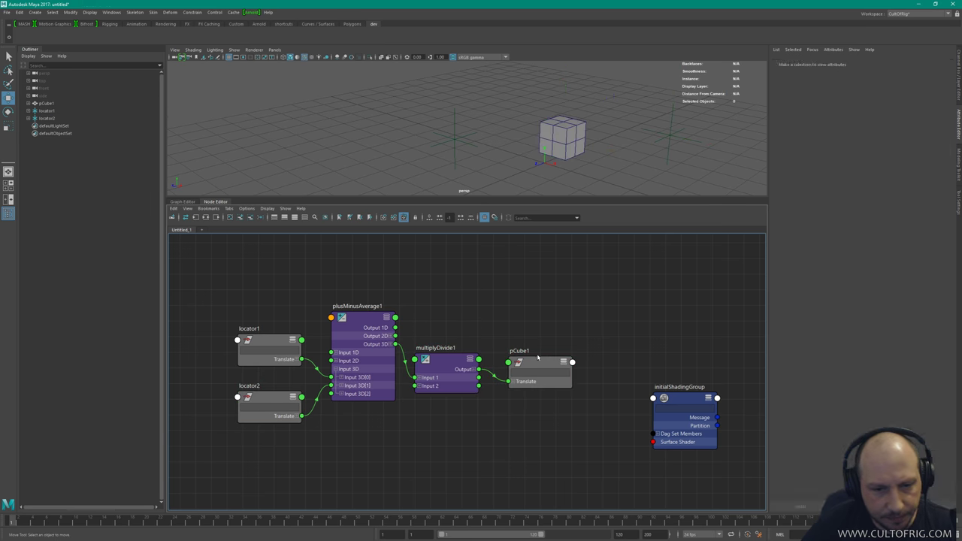
drag(537, 363, 530, 361)
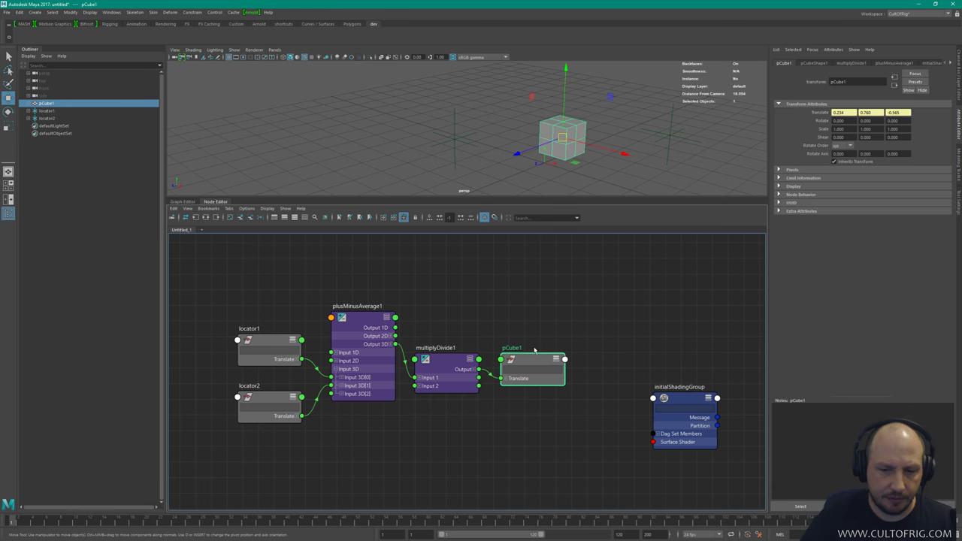
scroll(465, 315, up, 3)
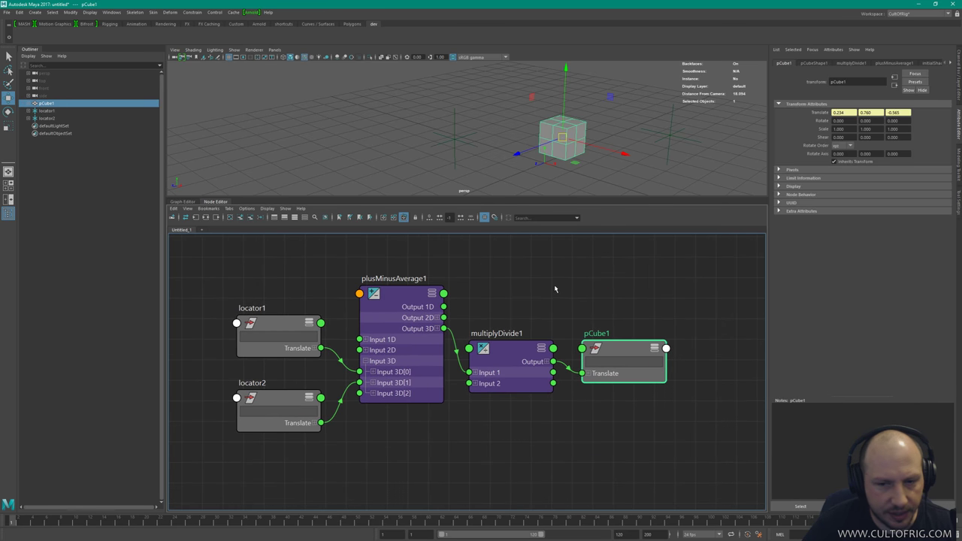
alt+middle_drag(599, 298, 471, 297)
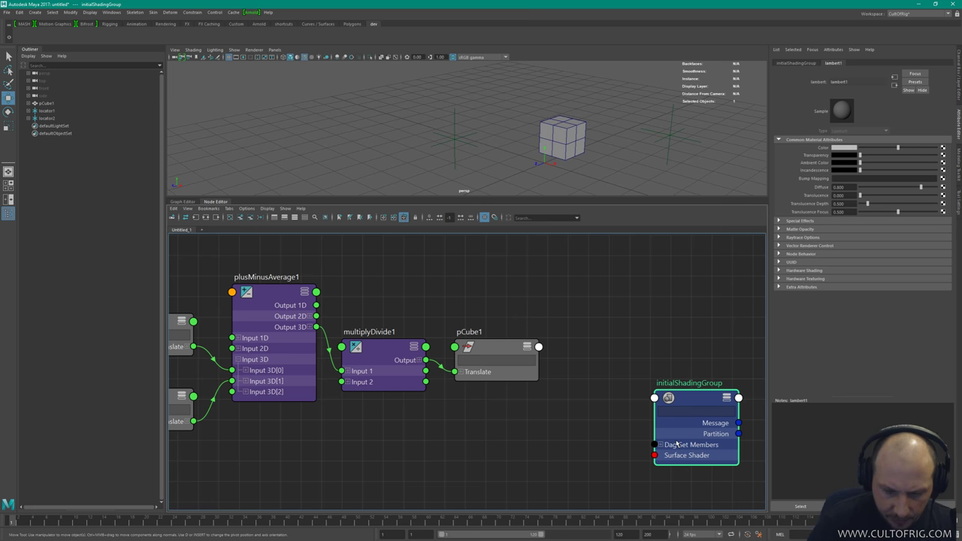
key(Delete)
key(f)
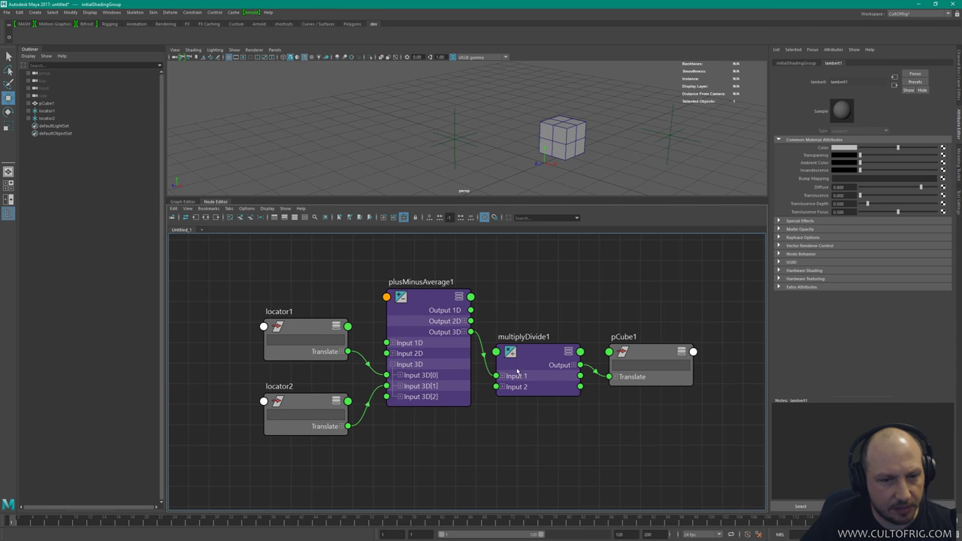
click(393, 353)
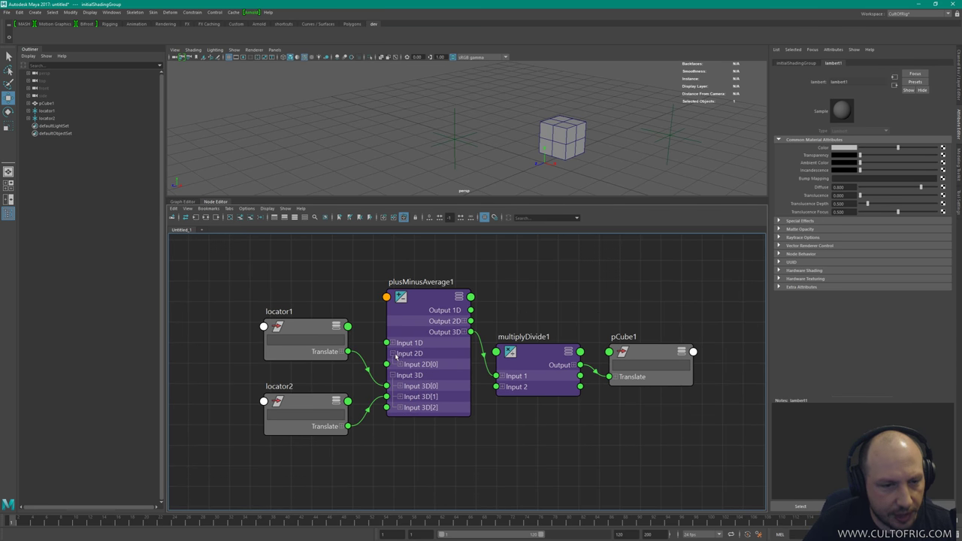
click(393, 353)
click(393, 365)
drag(427, 297, 425, 326)
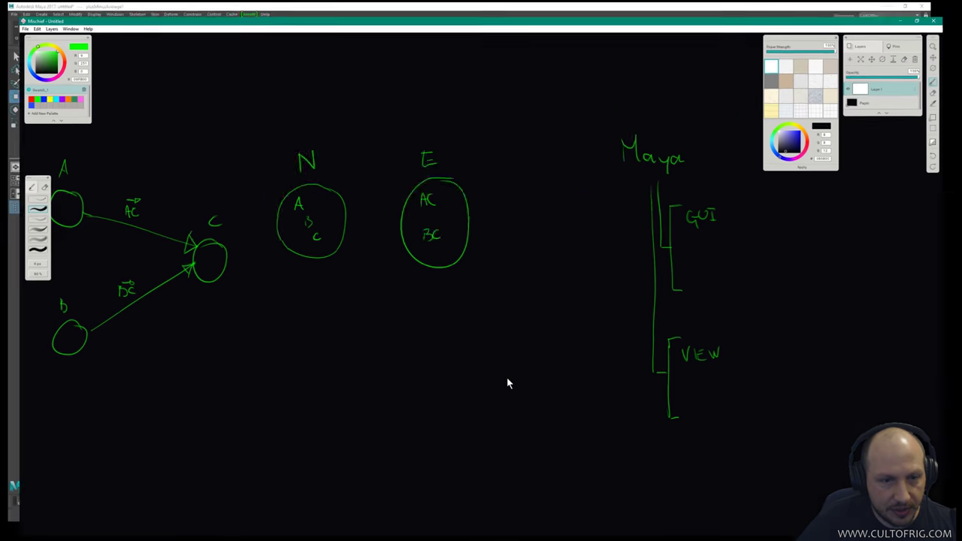
Make the Mischief drawing window see-through over Maya.
middle_drag(462, 407, 589, 228)
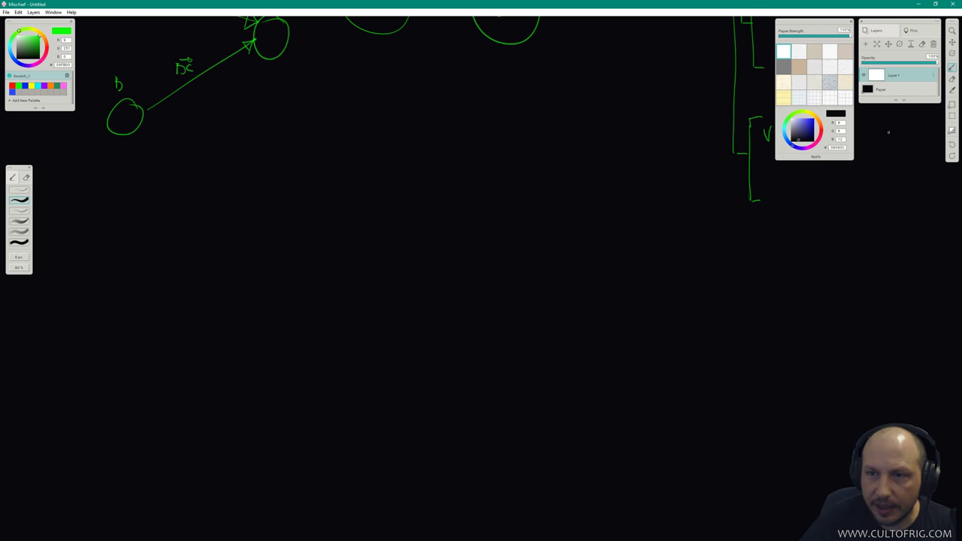
click(951, 130)
click(916, 130)
drag(915, 136, 909, 133)
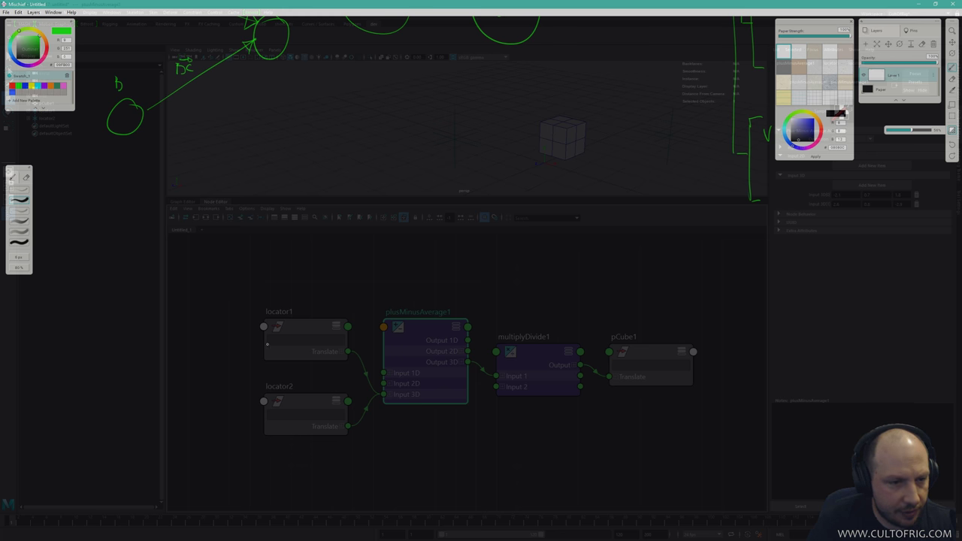
Bracket and label nodes in green: A locator1, locator2, C, D, and crossed Z pCube1.
mouse_move(266, 325)
mouse_down()
mouse_move(270, 363)
mouse_move(299, 360)
mouse_move(284, 298)
mouse_up()
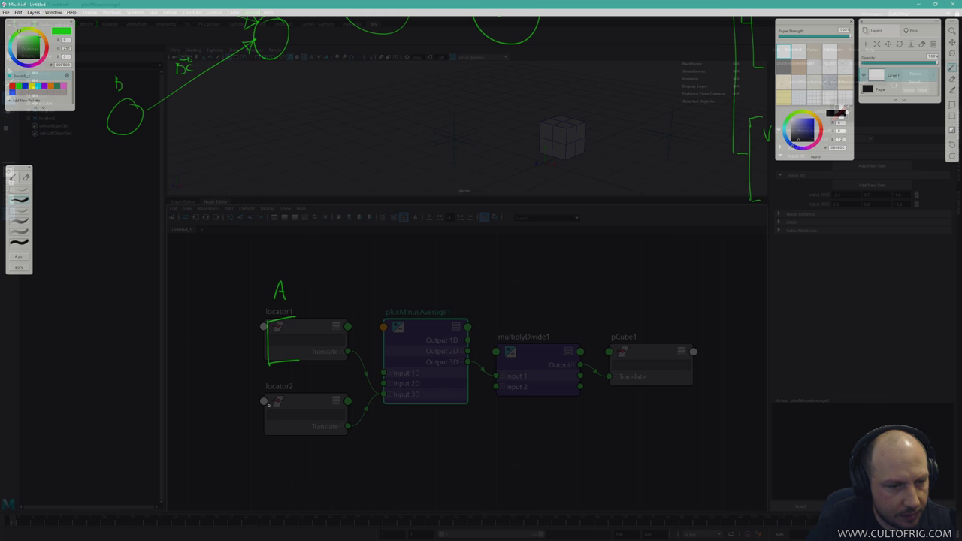
mouse_move(268, 392)
mouse_down()
mouse_move(270, 433)
mouse_move(293, 433)
mouse_move(285, 383)
mouse_up()
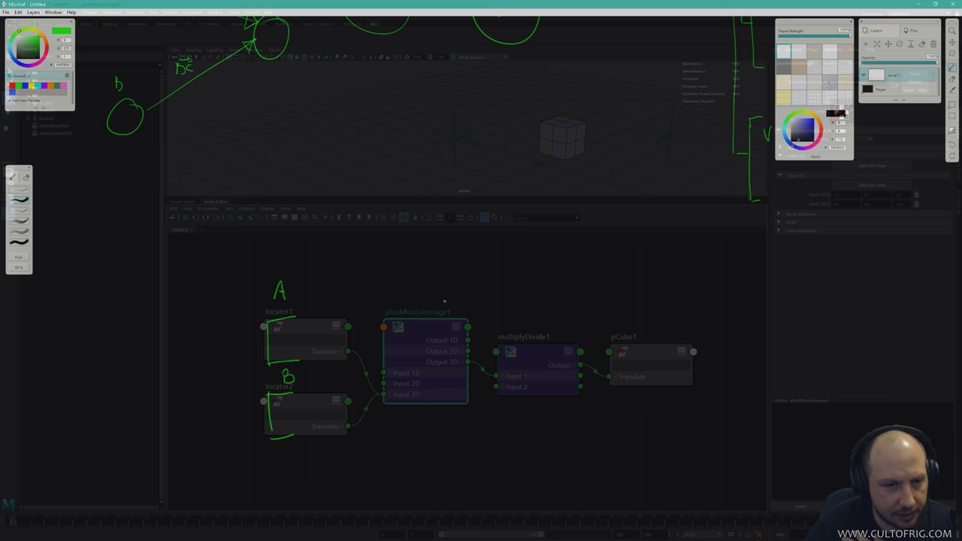
mouse_move(383, 356)
mouse_down()
mouse_move(383, 320)
mouse_move(412, 317)
mouse_move(407, 297)
mouse_up()
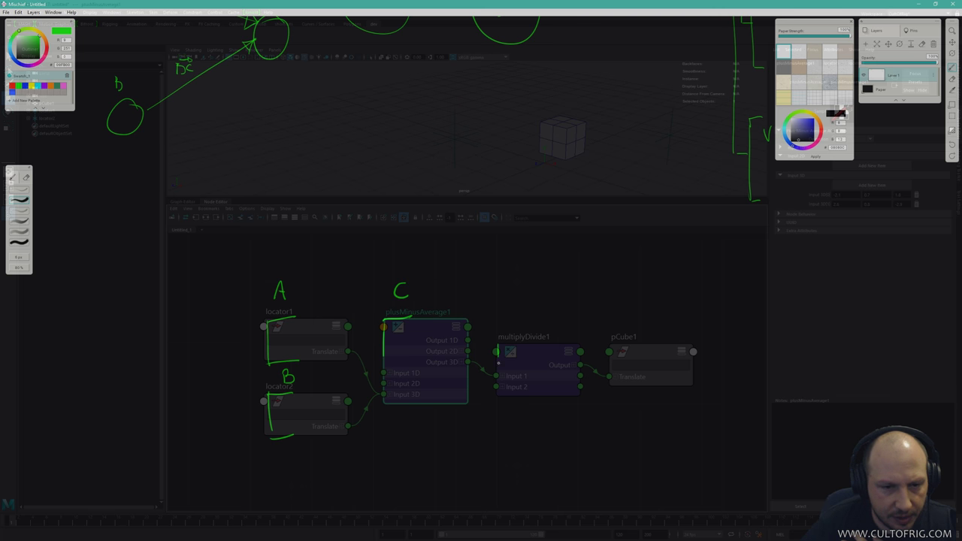
mouse_move(497, 375)
mouse_down()
mouse_move(501, 346)
mouse_move(526, 345)
mouse_up()
drag(503, 308, 502, 328)
mouse_move(504, 308)
mouse_down()
mouse_move(514, 310)
mouse_move(505, 328)
mouse_up()
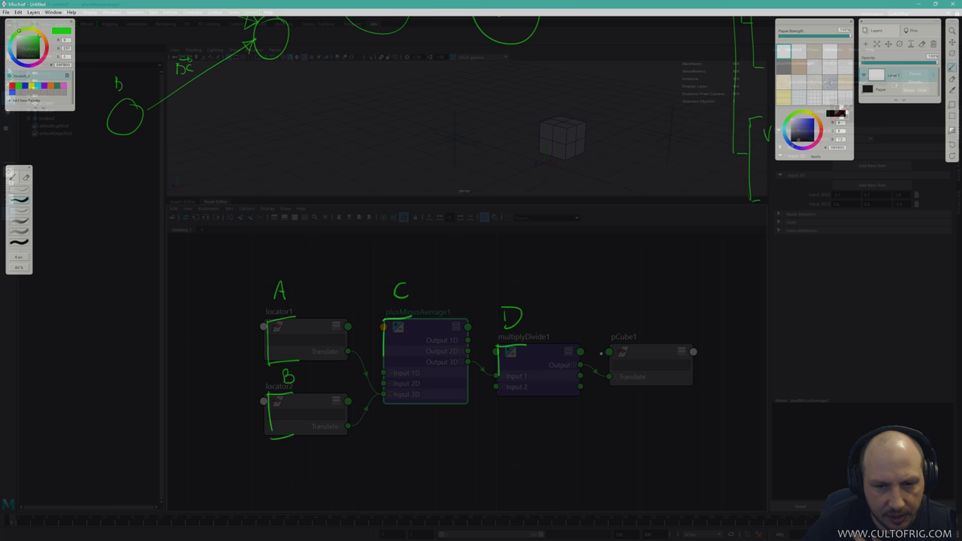
mouse_move(610, 345)
mouse_down()
mouse_move(609, 369)
mouse_move(613, 344)
mouse_move(695, 343)
mouse_move(693, 373)
mouse_up()
mouse_move(642, 311)
mouse_down()
mouse_move(663, 328)
mouse_move(662, 319)
mouse_up()
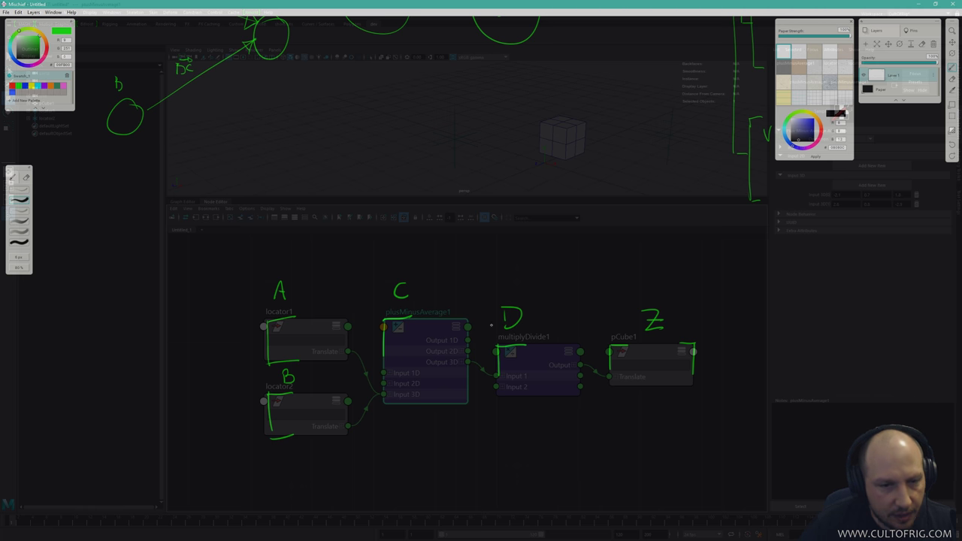
Add green brackets along the right sides of node C and both locators.
drag(455, 317, 466, 344)
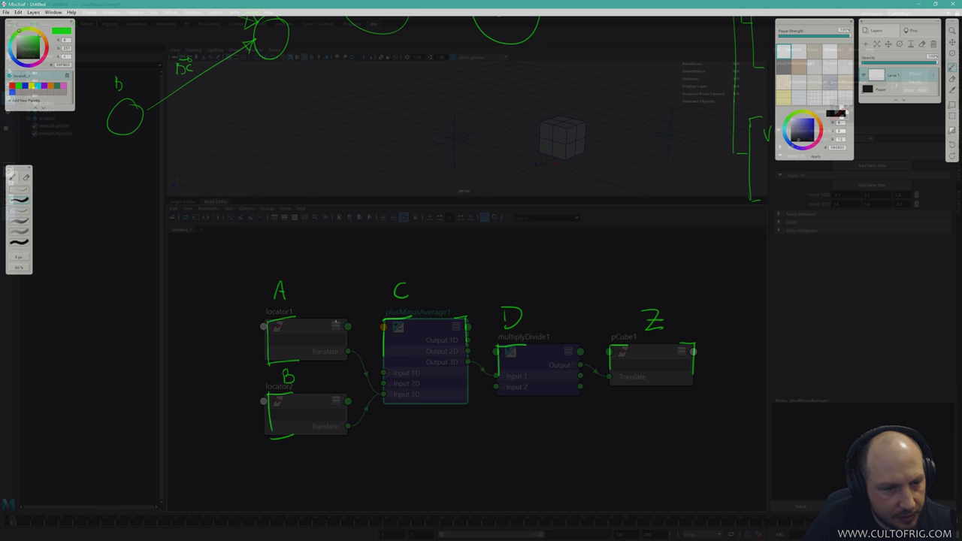
drag(335, 321, 347, 341)
mouse_move(338, 396)
mouse_down()
mouse_move(349, 399)
mouse_move(348, 418)
mouse_up()
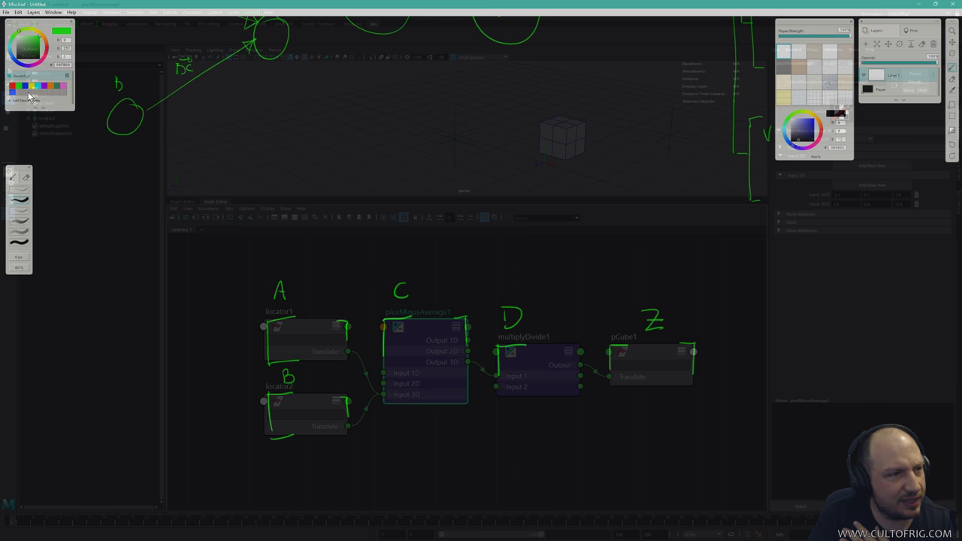
In cyan, write trans vec3 notes on both locators, node C and node D.
click(38, 87)
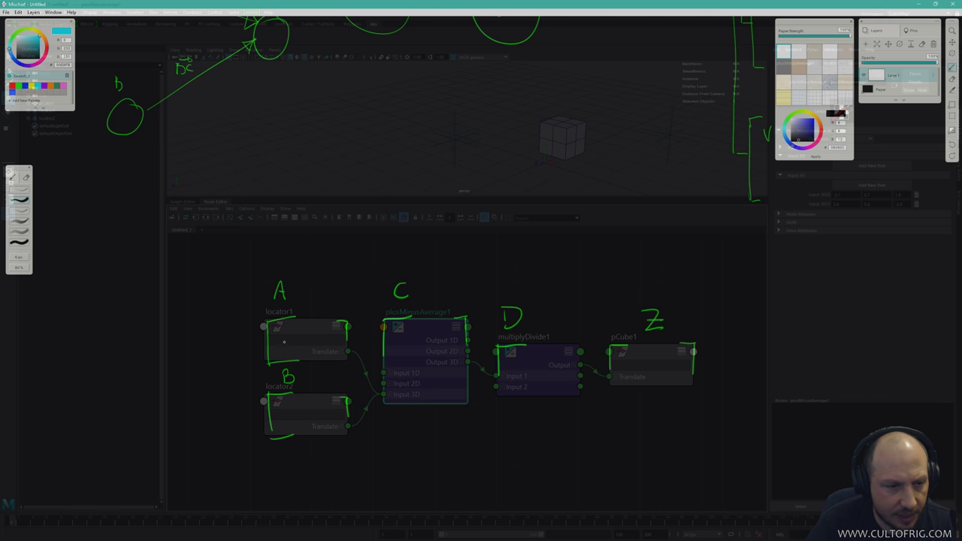
drag(284, 341, 326, 355)
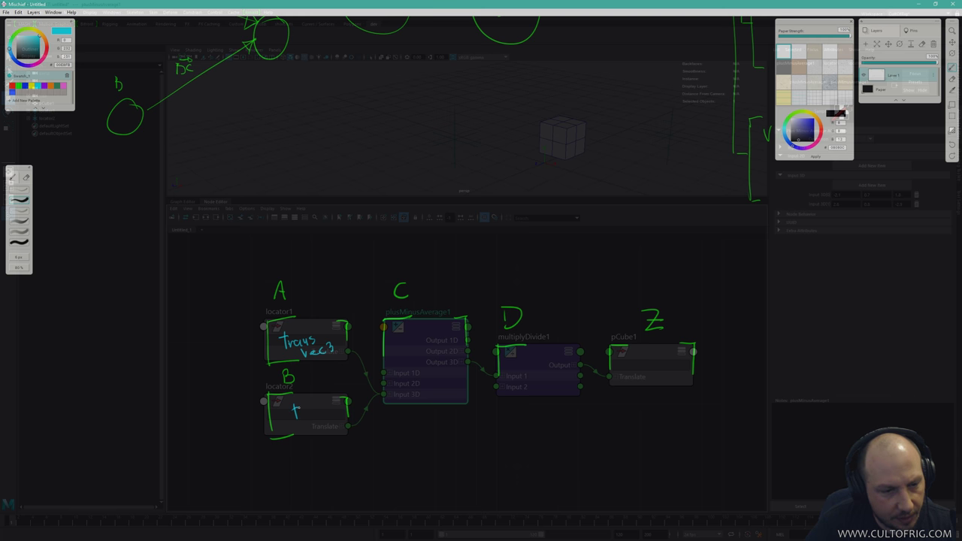
mouse_move(301, 420)
mouse_down()
mouse_move(324, 416)
mouse_move(319, 426)
mouse_move(328, 428)
mouse_up()
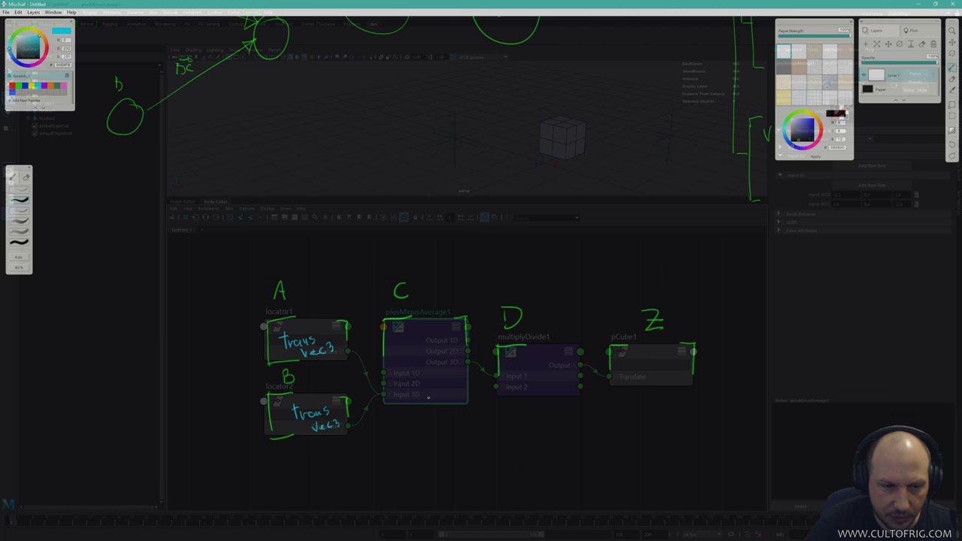
mouse_move(393, 379)
mouse_down()
mouse_move(394, 396)
mouse_move(427, 388)
mouse_move(439, 405)
mouse_up()
drag(445, 397, 449, 403)
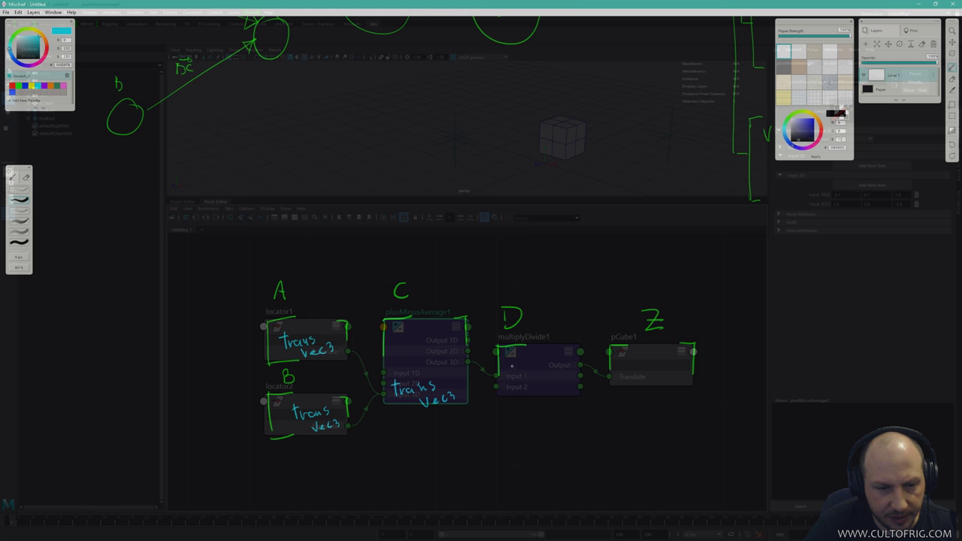
drag(511, 363, 549, 367)
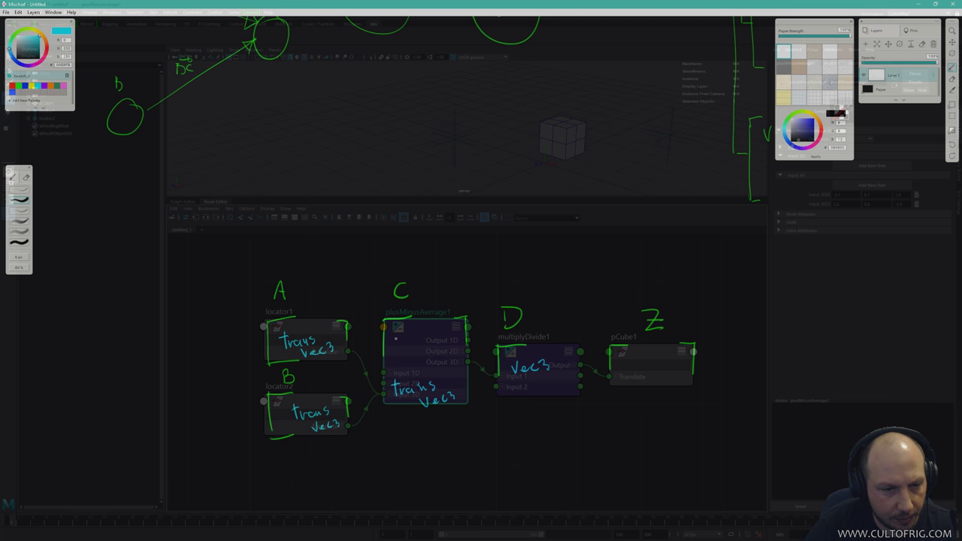
mouse_move(395, 338)
mouse_down()
mouse_move(399, 357)
mouse_move(438, 344)
mouse_move(421, 364)
mouse_move(429, 369)
mouse_up()
drag(437, 360, 439, 364)
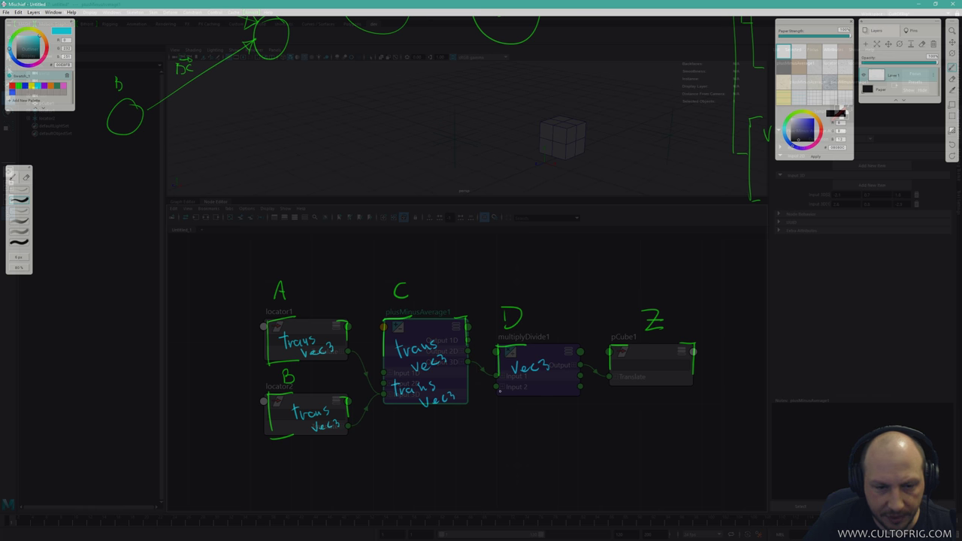
drag(516, 381, 553, 388)
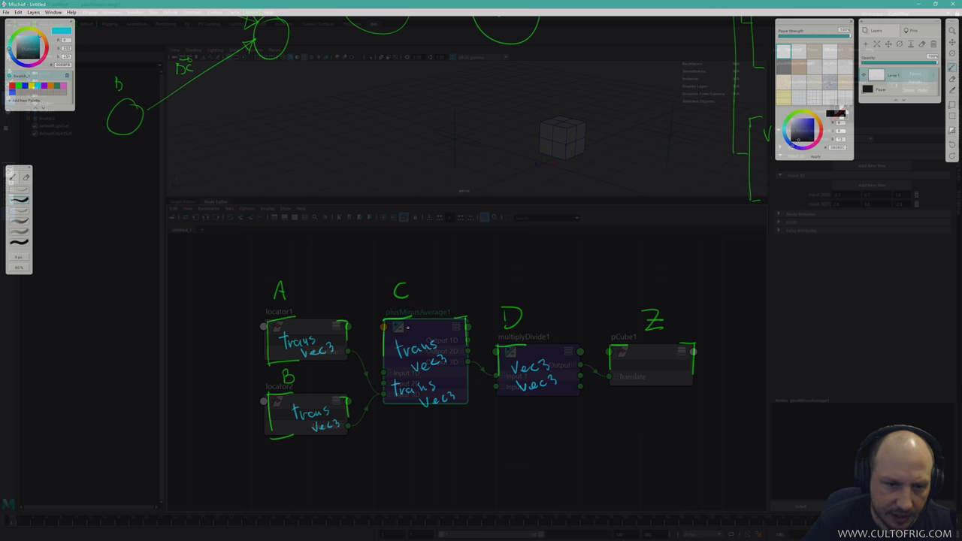
Erase node C's trans vec3 notes and rewrite them as two Vec3 labels.
key(e)
mouse_move(398, 353)
mouse_down()
mouse_move(435, 395)
mouse_move(416, 375)
mouse_move(404, 386)
mouse_move(450, 400)
mouse_up()
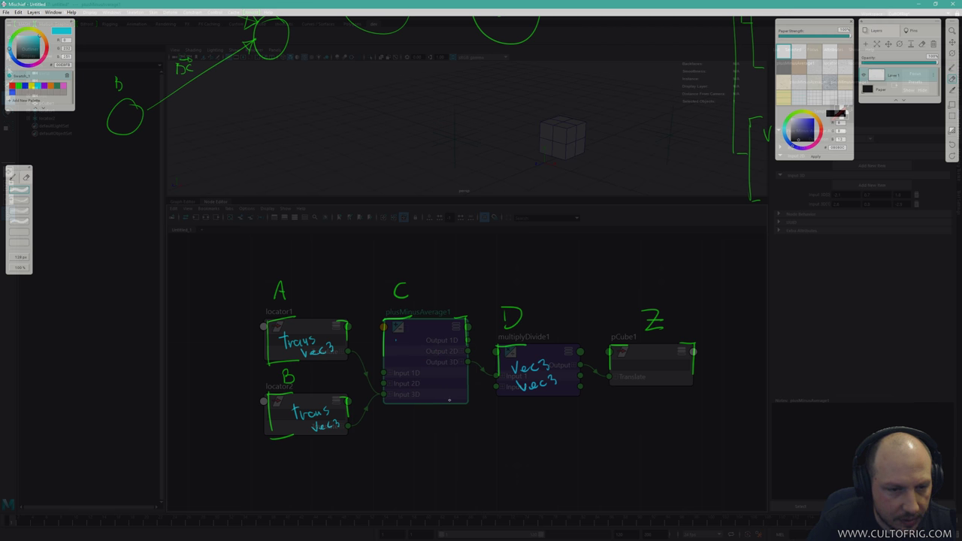
key(b)
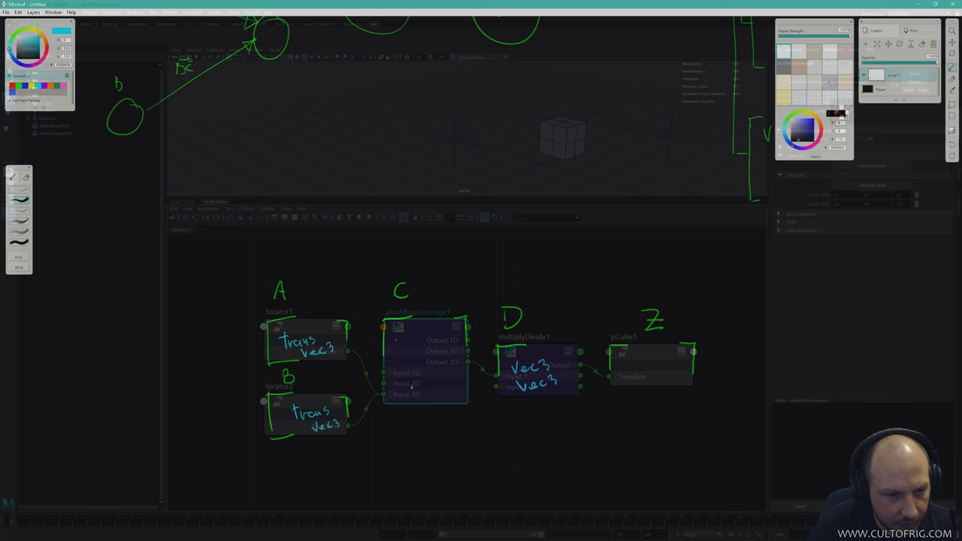
mouse_move(394, 369)
mouse_down()
mouse_move(427, 380)
mouse_move(404, 387)
mouse_move(414, 398)
mouse_up()
drag(421, 394, 433, 406)
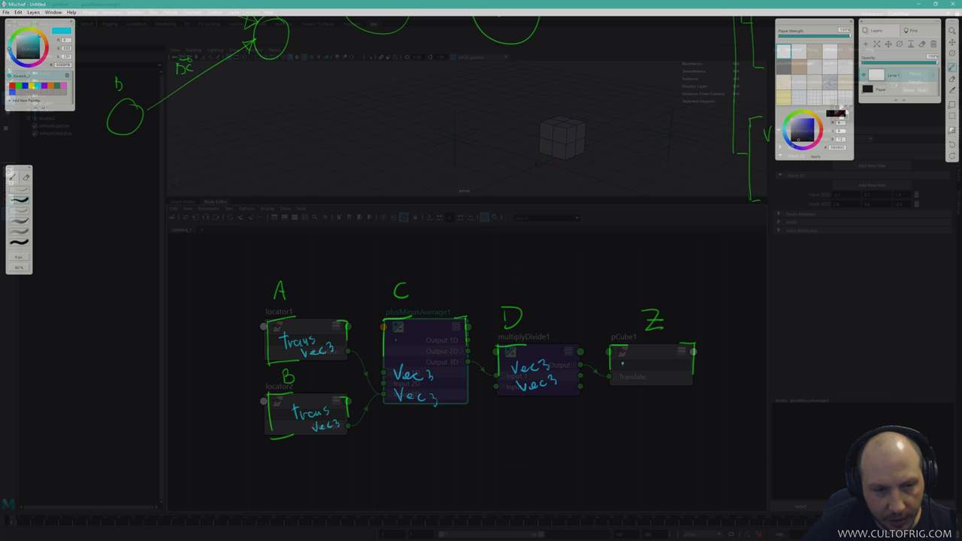
Label pCube1 trans Vec3 and draw a leader line to 'Viewport'.
drag(621, 365, 623, 380)
drag(616, 368, 657, 380)
mouse_move(663, 371)
mouse_down()
mouse_move(653, 391)
mouse_move(665, 400)
mouse_up()
mouse_move(673, 396)
mouse_down()
mouse_move(686, 399)
mouse_move(679, 407)
mouse_up()
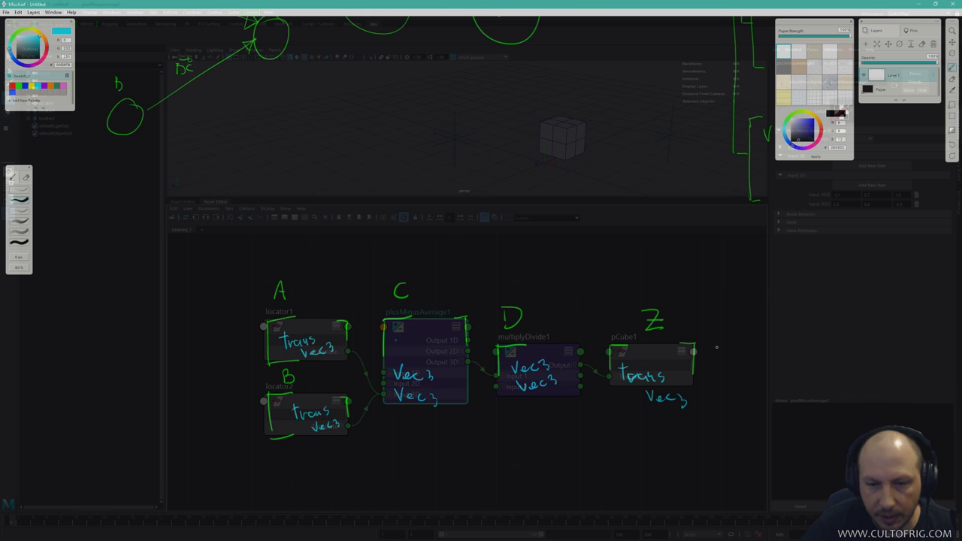
mouse_move(692, 351)
mouse_down()
mouse_move(720, 334)
mouse_move(728, 306)
mouse_move(748, 323)
mouse_move(759, 315)
mouse_move(766, 331)
mouse_move(775, 317)
mouse_move(791, 322)
mouse_up()
drag(786, 308, 795, 306)
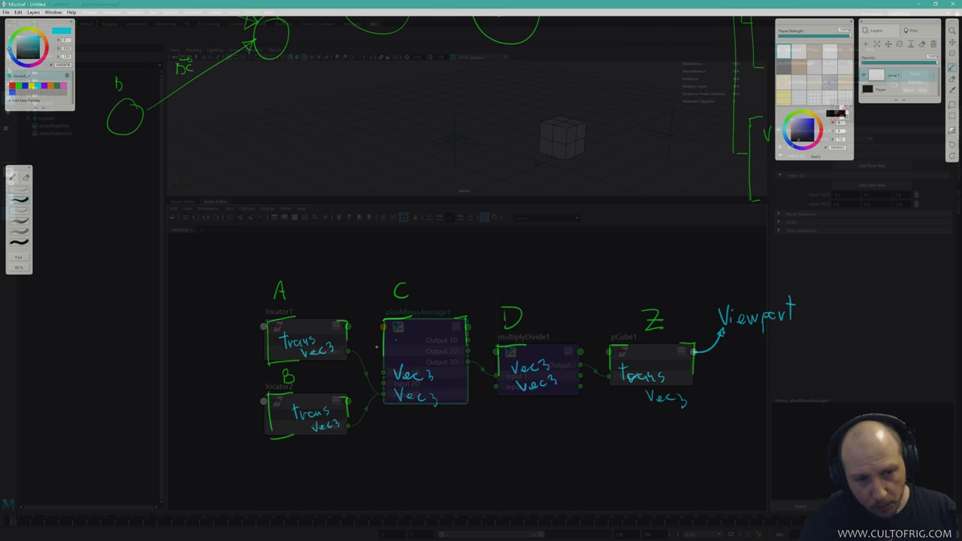
In yellow, trace both locator wires into node C, marking them 'a' and 'inplace'.
click(35, 86)
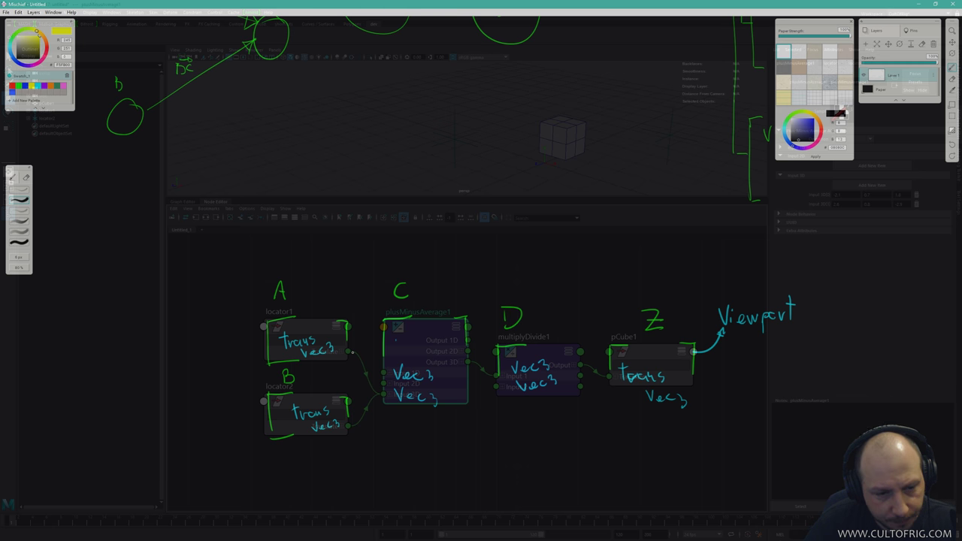
drag(350, 351, 366, 377)
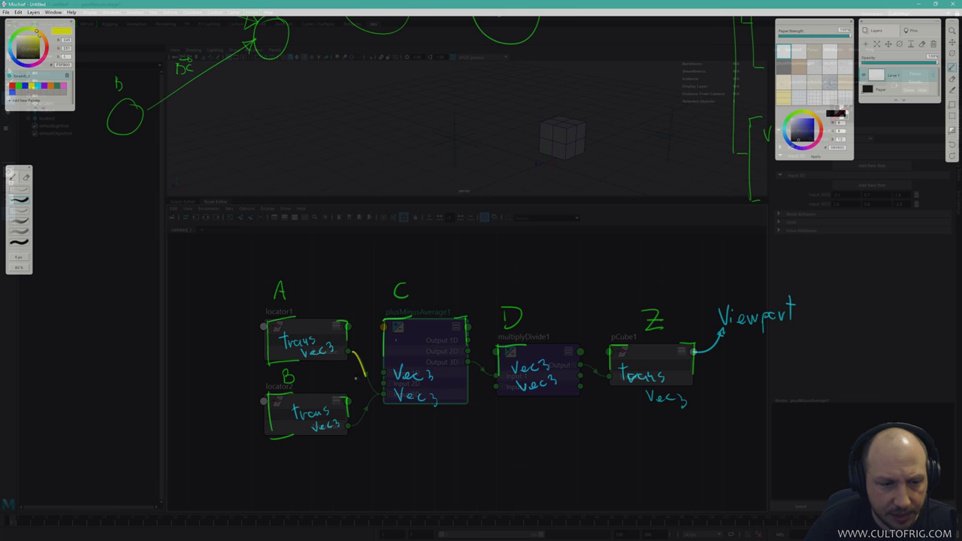
drag(369, 379, 372, 386)
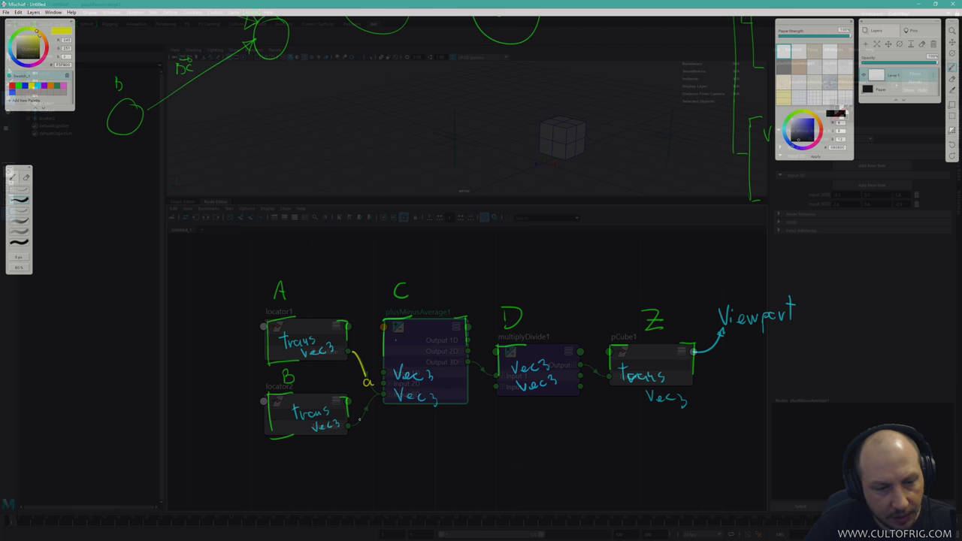
drag(358, 423, 370, 399)
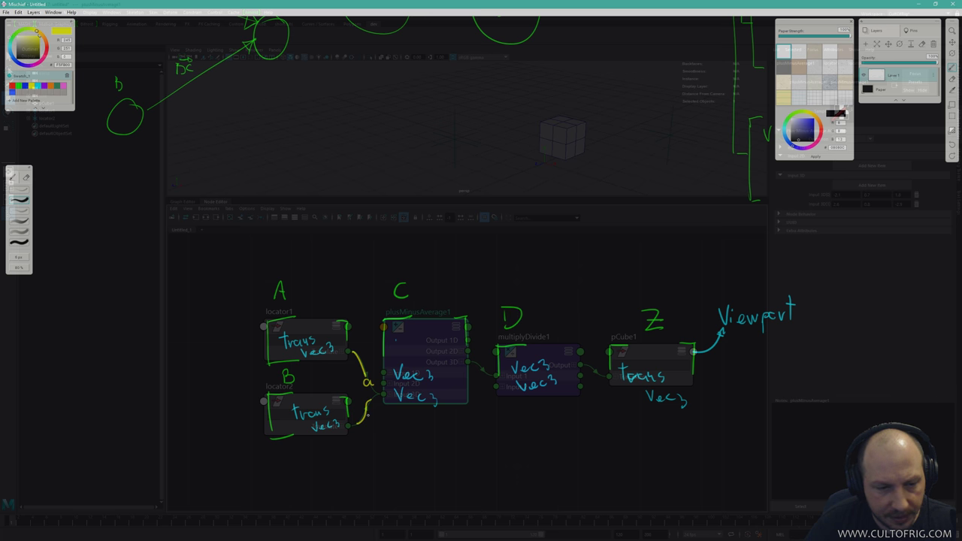
mouse_move(370, 404)
mouse_down()
mouse_move(376, 394)
mouse_move(394, 432)
mouse_move(401, 406)
mouse_move(426, 416)
mouse_up()
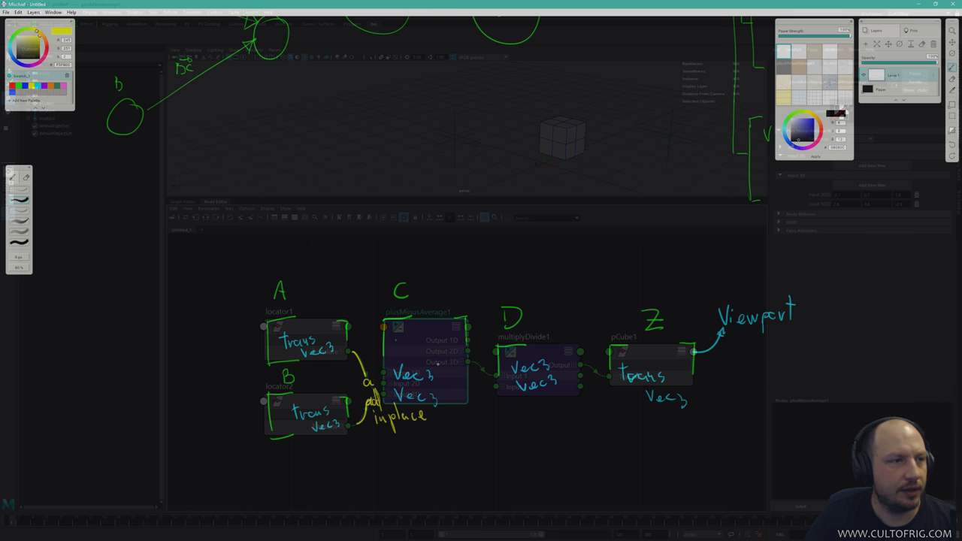
Replace node C's cyan Vec3 notes with one beside its output, and erase D's lower Vec3.
click(44, 89)
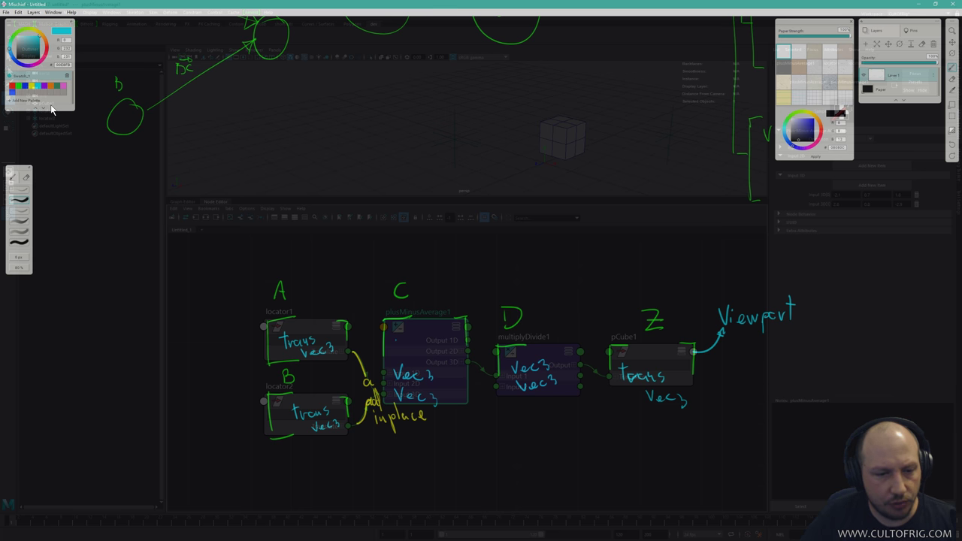
key(e)
mouse_move(413, 348)
mouse_down()
mouse_move(429, 390)
mouse_move(412, 387)
mouse_up()
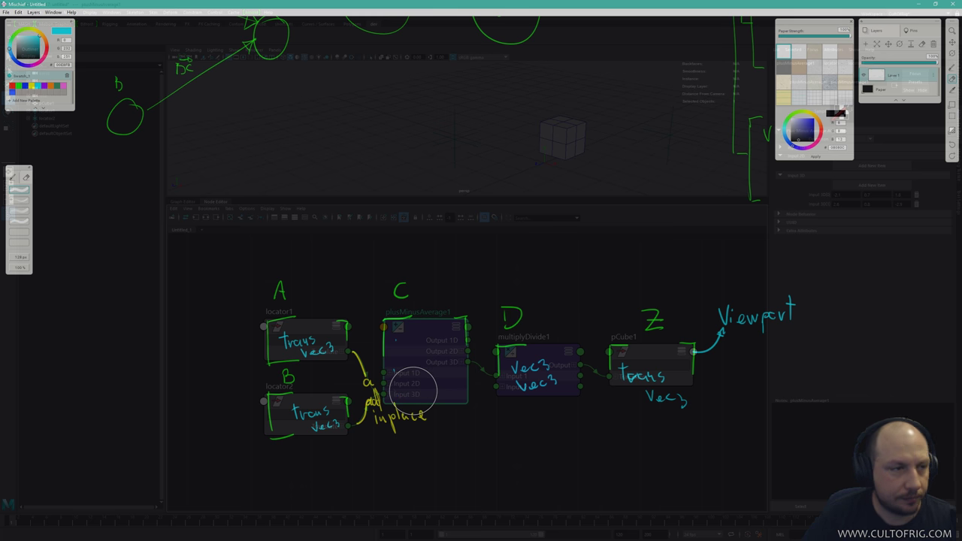
key(b)
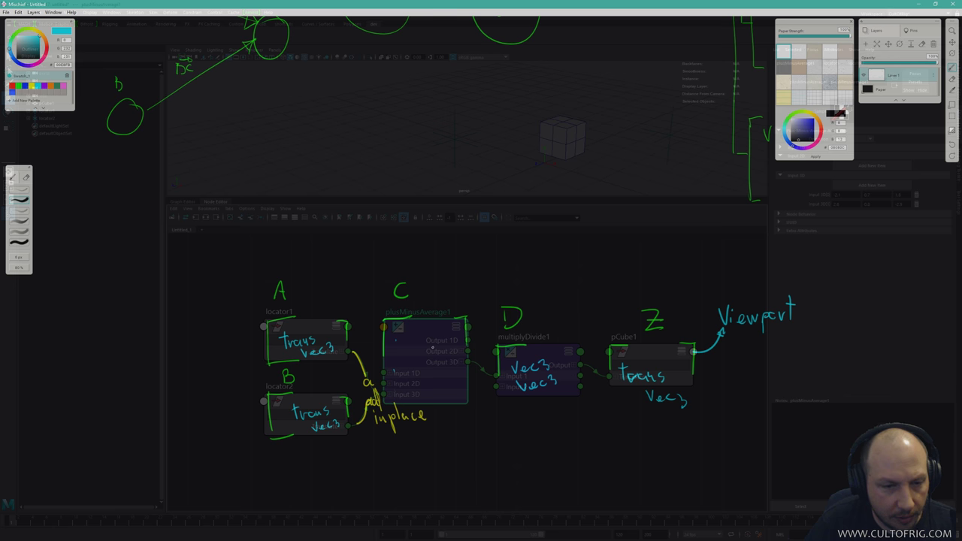
drag(425, 353, 453, 357)
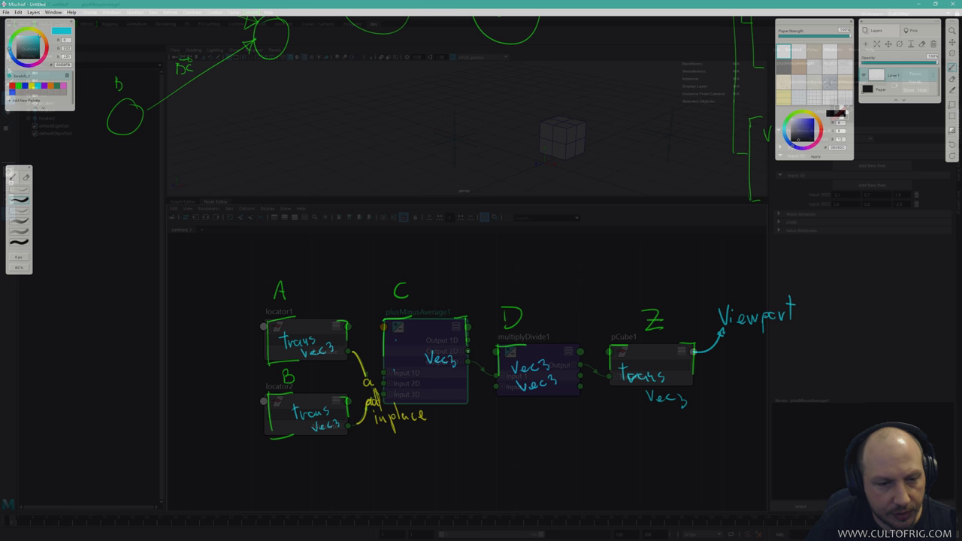
key(e)
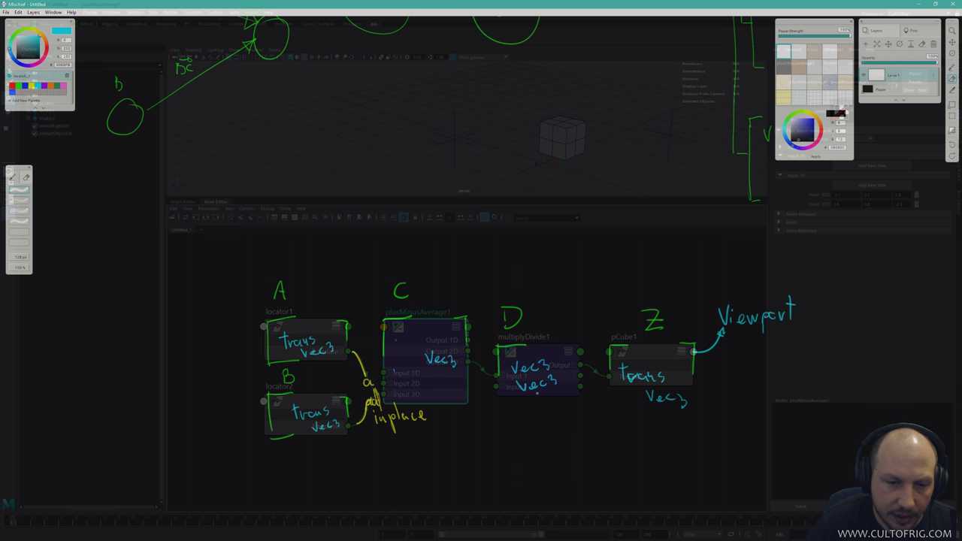
drag(536, 393, 552, 384)
key(b)
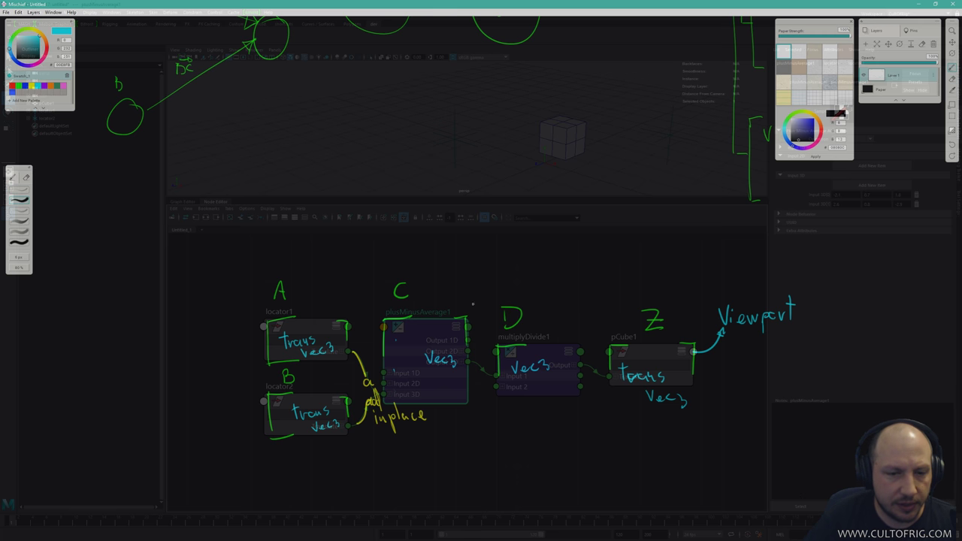
In yellow, write a const Vec3 note under node D and mark the C-to-D link 'a'.
click(33, 88)
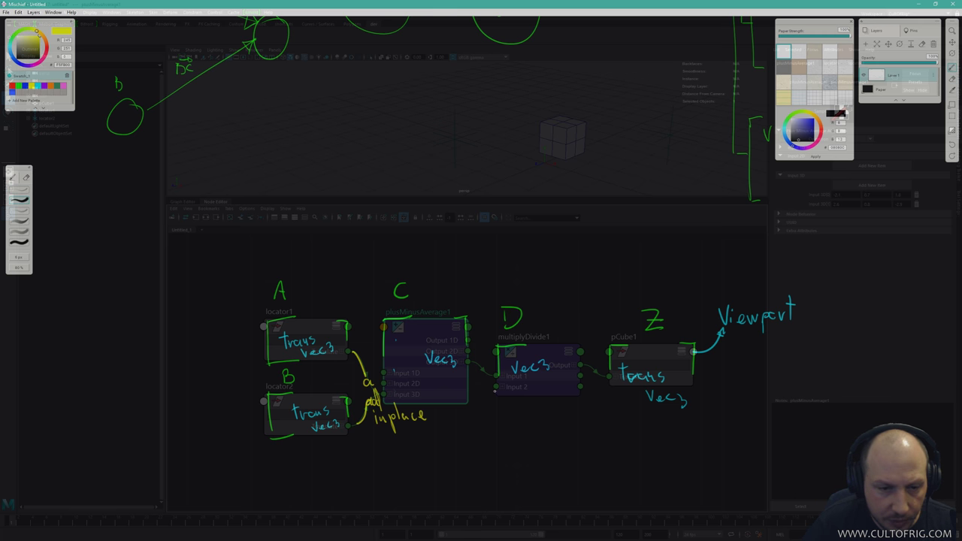
mouse_move(496, 387)
mouse_down()
mouse_move(495, 411)
mouse_move(450, 450)
mouse_up()
drag(462, 445, 487, 451)
mouse_move(481, 442)
mouse_down()
mouse_move(493, 441)
mouse_move(473, 461)
mouse_move(485, 471)
mouse_up()
mouse_move(494, 467)
mouse_down()
mouse_move(505, 469)
mouse_move(499, 475)
mouse_up()
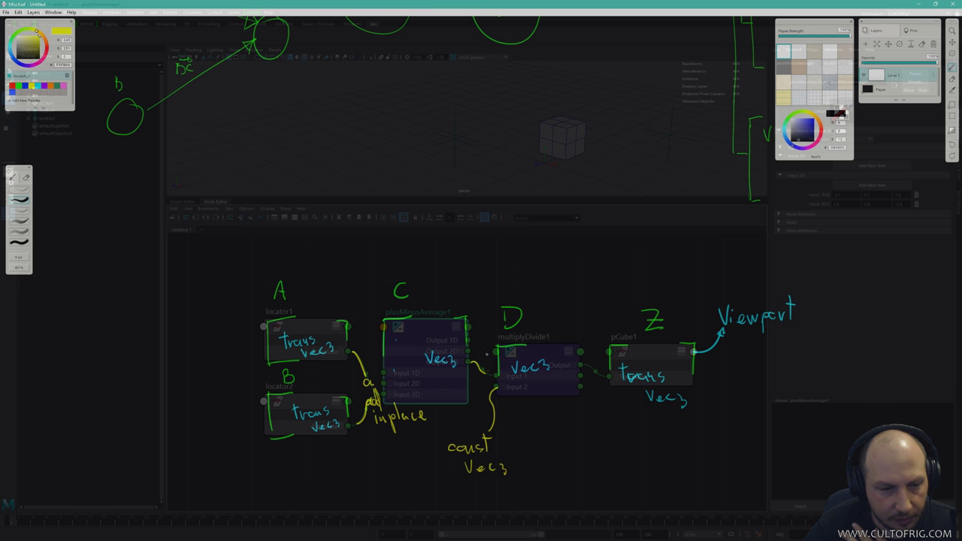
drag(481, 358, 488, 365)
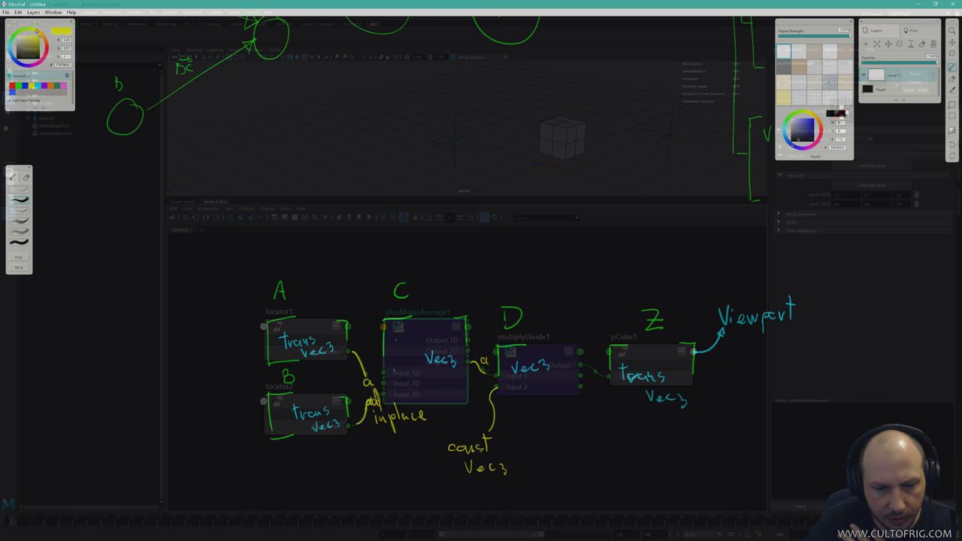
Erase the const note, box below C in green, write 'div in place' and mark D-to-pCube1.
key(e)
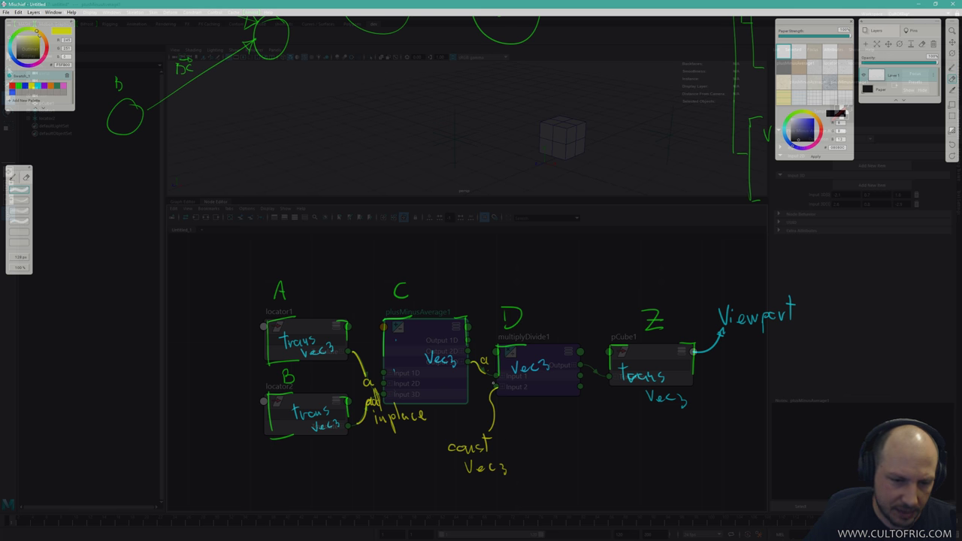
drag(478, 461, 487, 451)
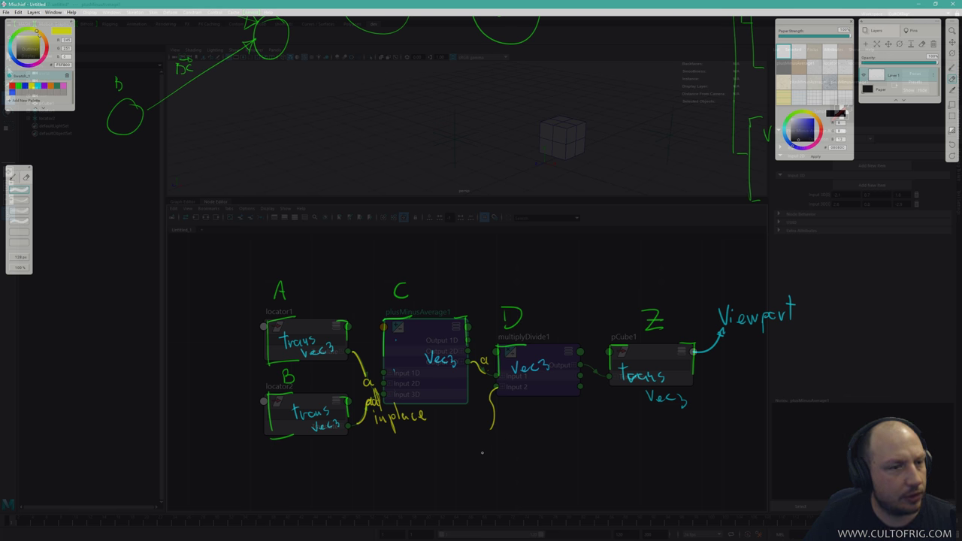
key(b)
click(19, 87)
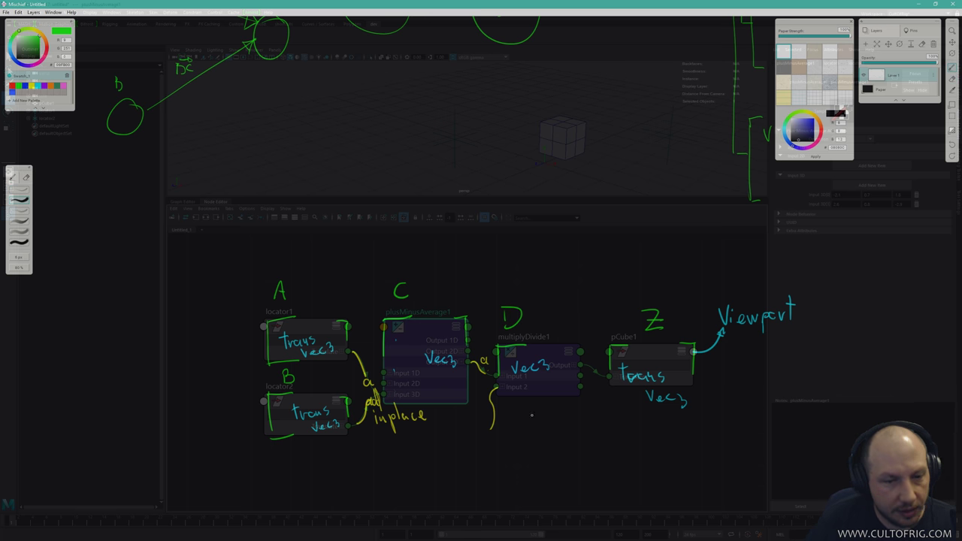
mouse_move(431, 442)
mouse_down()
mouse_move(432, 475)
mouse_move(466, 441)
mouse_move(442, 477)
mouse_move(443, 459)
mouse_move(457, 470)
mouse_up()
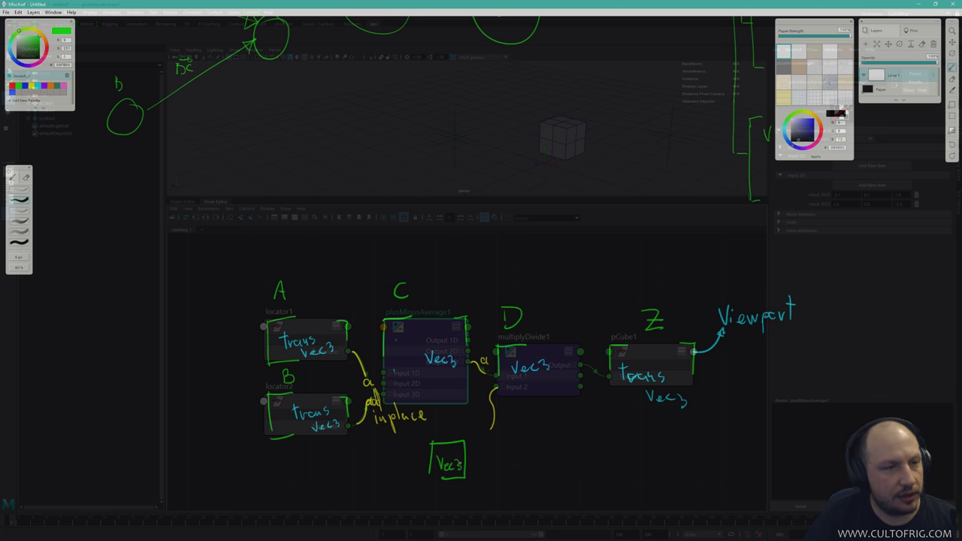
click(34, 86)
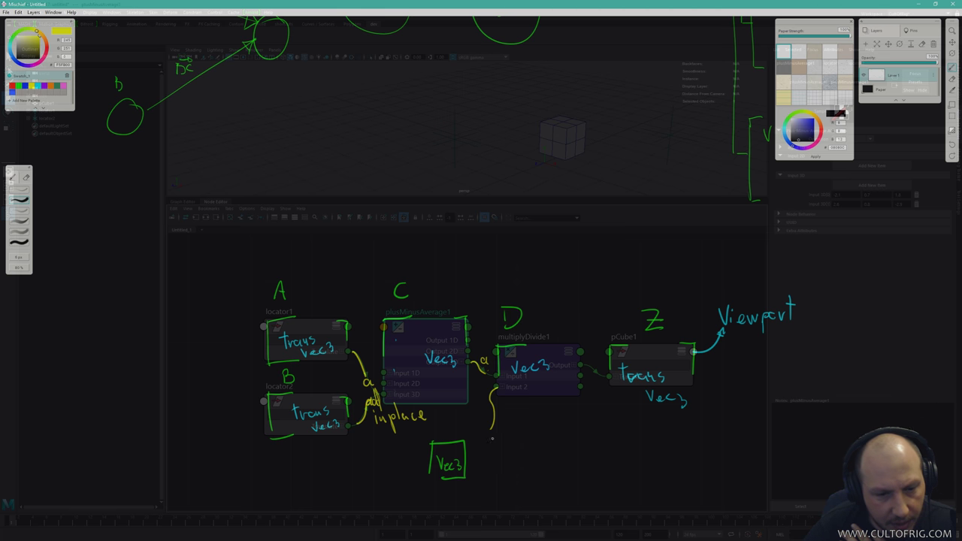
mouse_move(475, 442)
mouse_down()
mouse_move(482, 433)
mouse_move(487, 445)
mouse_move(517, 442)
mouse_move(500, 455)
mouse_move(532, 447)
mouse_up()
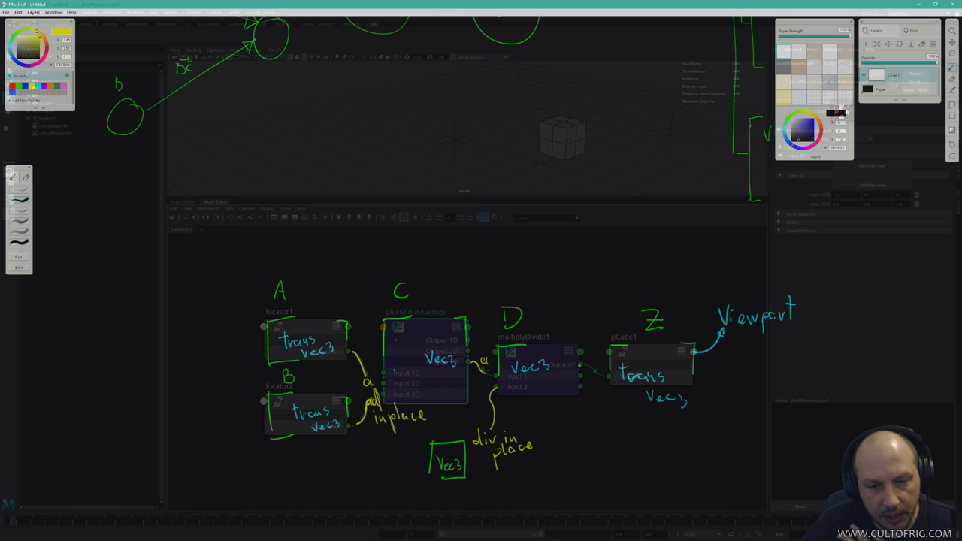
mouse_move(583, 364)
mouse_down()
mouse_move(606, 374)
mouse_move(599, 357)
mouse_up()
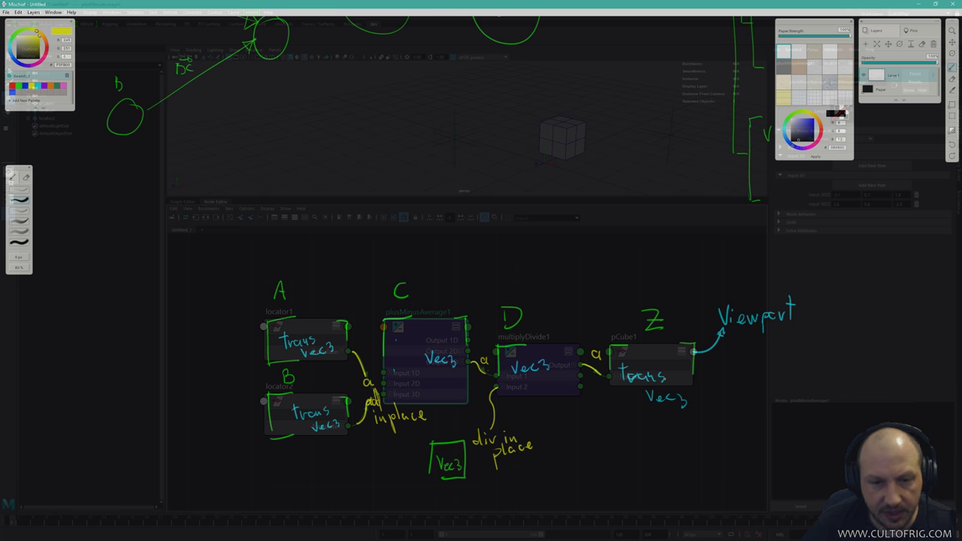
Erase pCube1's trans Vec3 notes and write 'DAG transform' on it in cyan.
key(e)
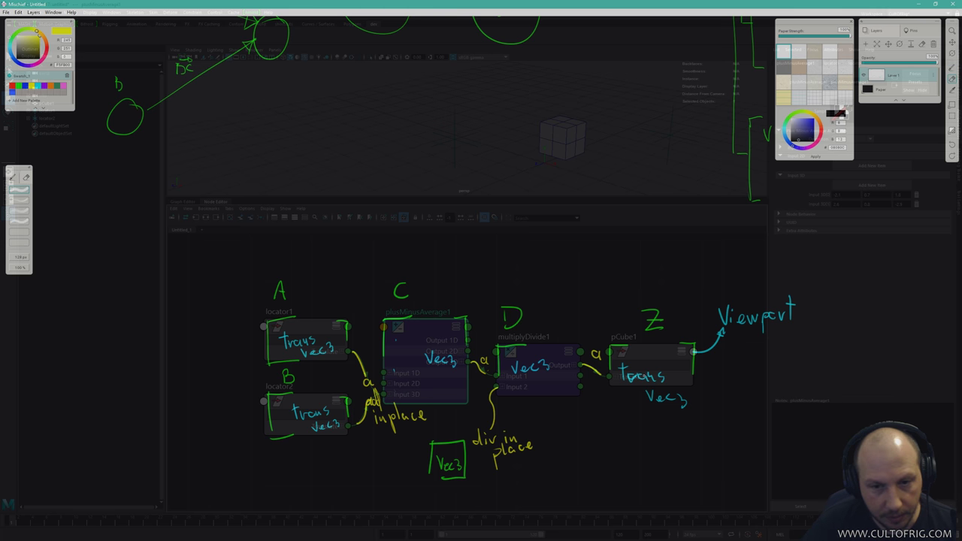
drag(618, 363, 680, 416)
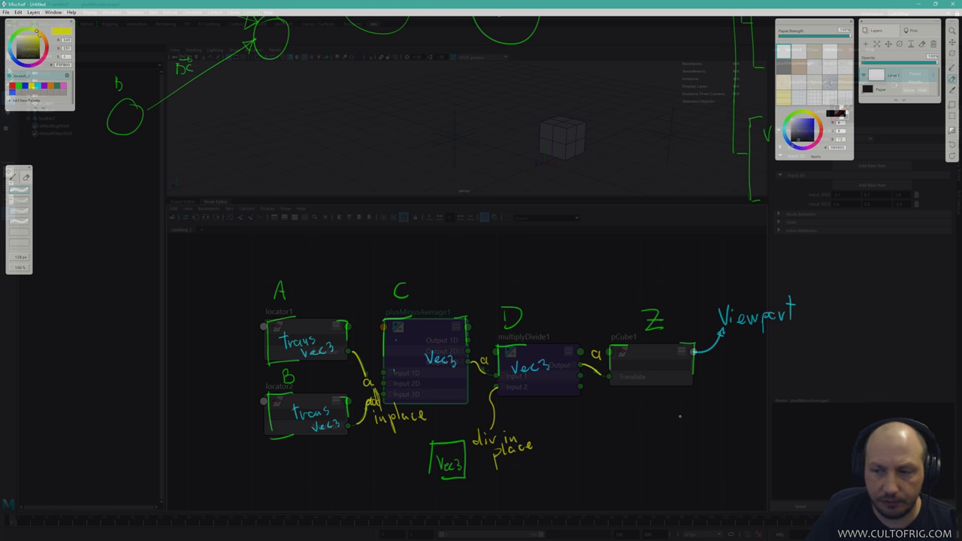
key(b)
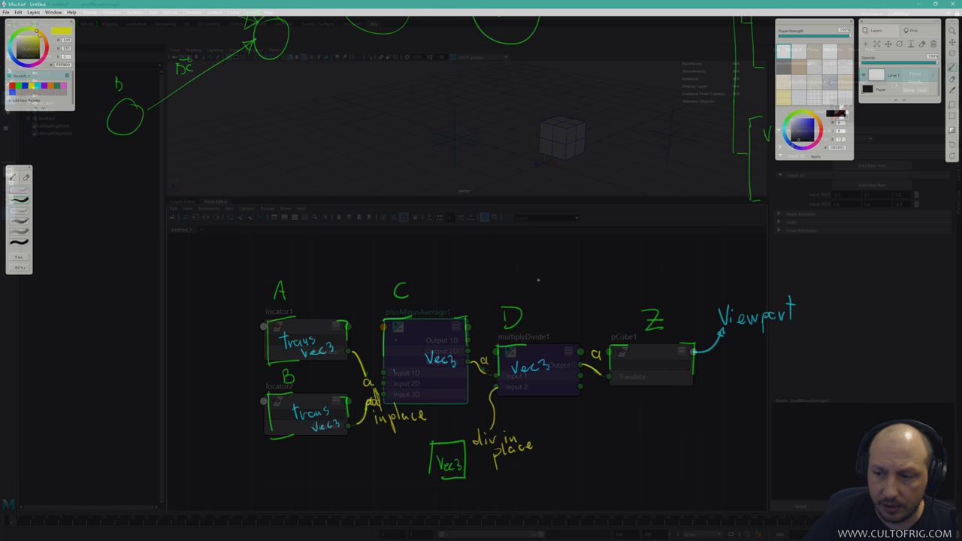
click(39, 86)
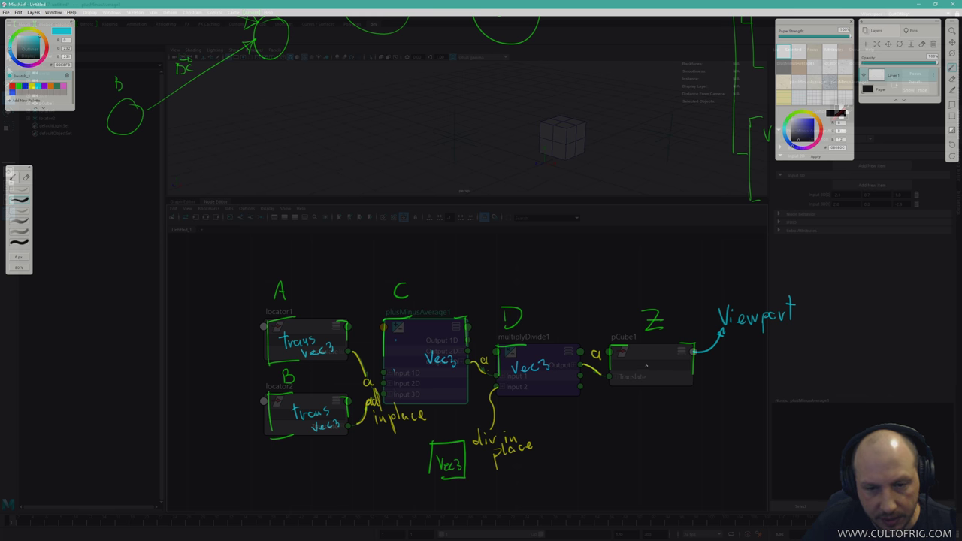
mouse_move(644, 357)
mouse_down()
mouse_move(643, 372)
mouse_move(676, 363)
mouse_move(657, 398)
mouse_move(667, 388)
mouse_move(693, 401)
mouse_move(709, 390)
mouse_move(724, 397)
mouse_up()
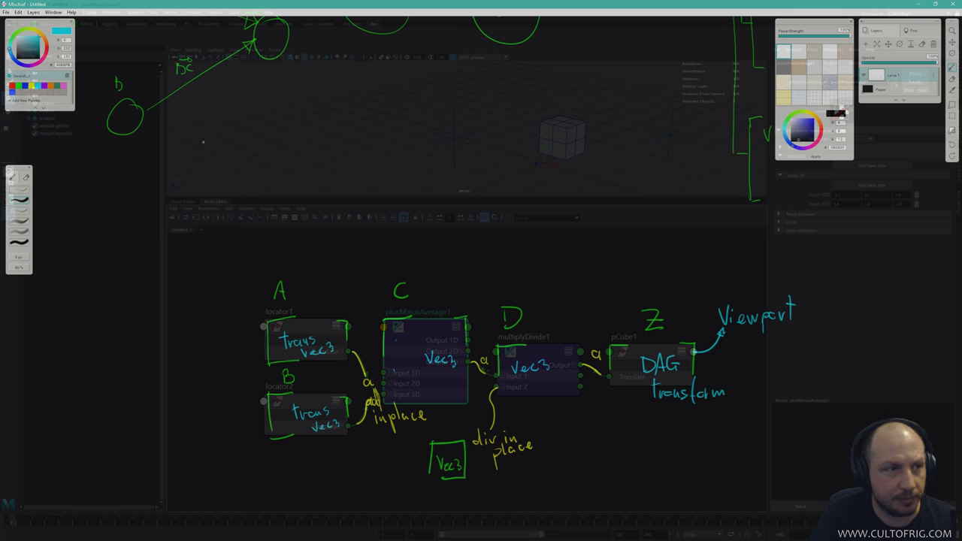
Cross out the Viewport arrow in yellow and move all annotations up above the graph.
click(35, 87)
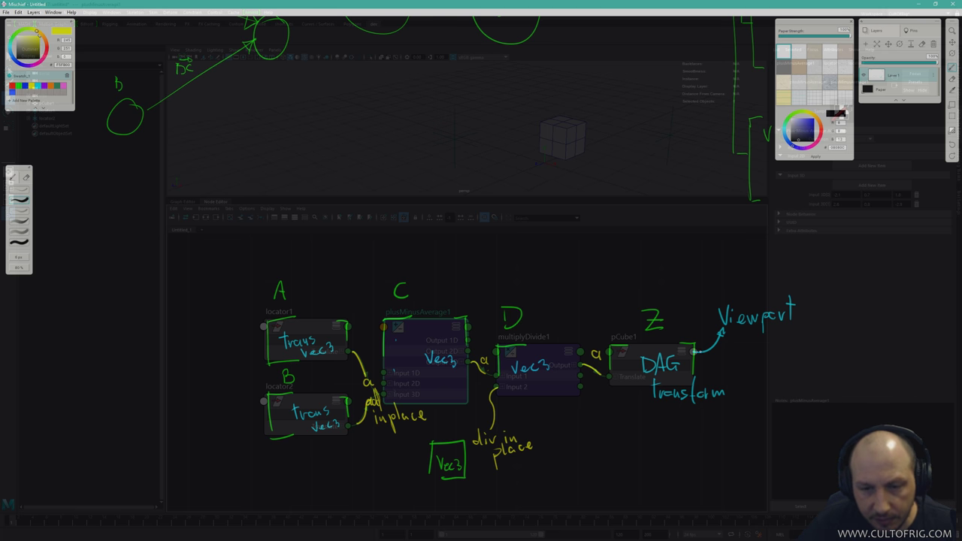
mouse_move(693, 351)
mouse_down()
mouse_move(723, 347)
mouse_move(728, 324)
mouse_up()
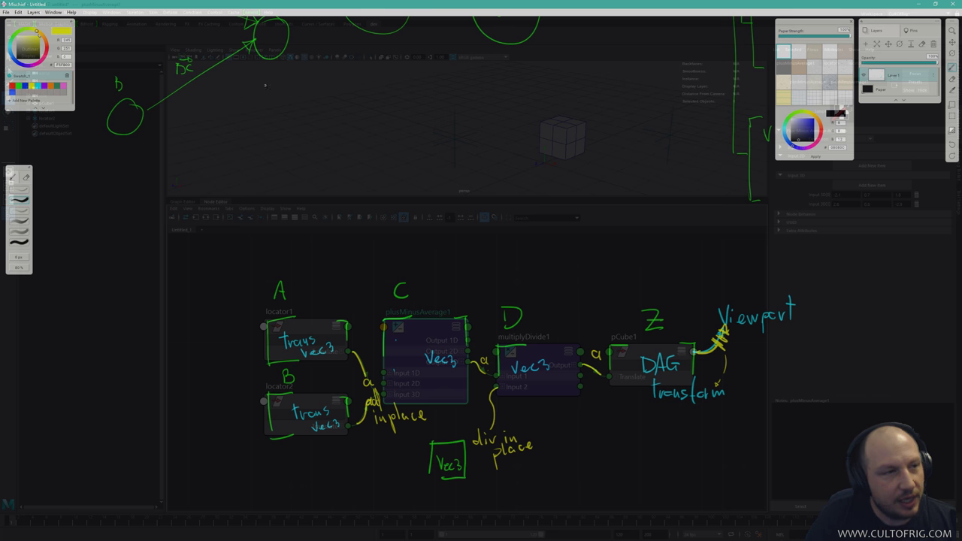
click(39, 86)
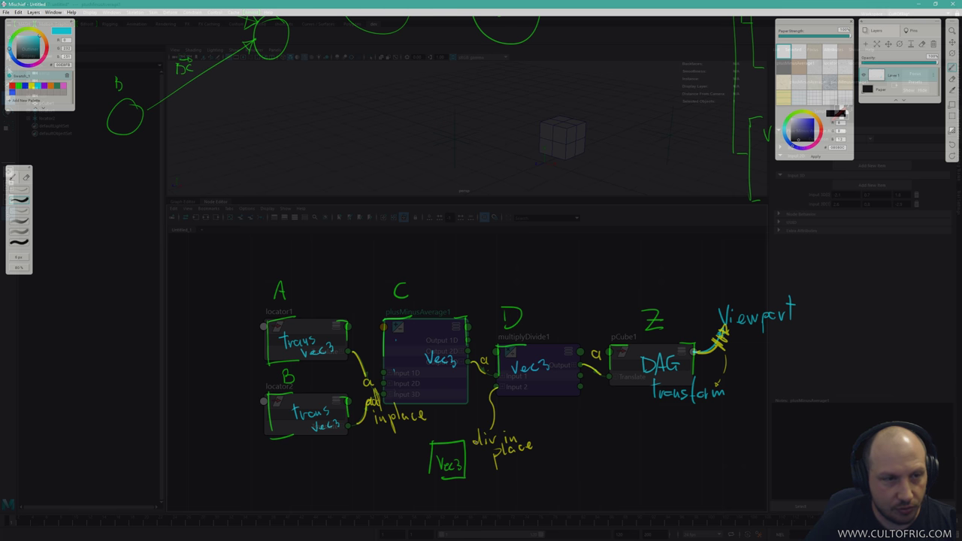
middle_drag(505, 473, 493, 215)
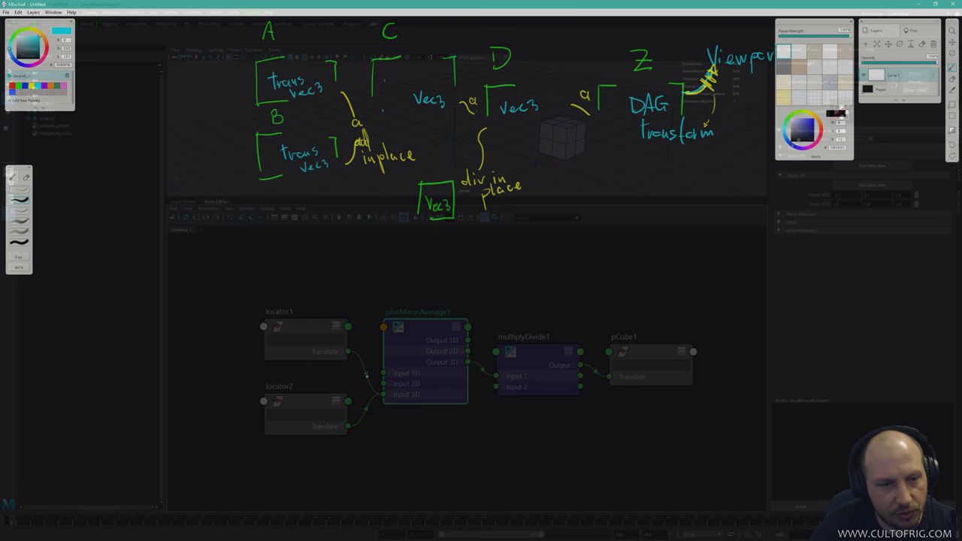
Draw green brackets over the tops of locator1, locator2, multiplyDivide1 and pCube1, undoing stray strokes.
click(18, 87)
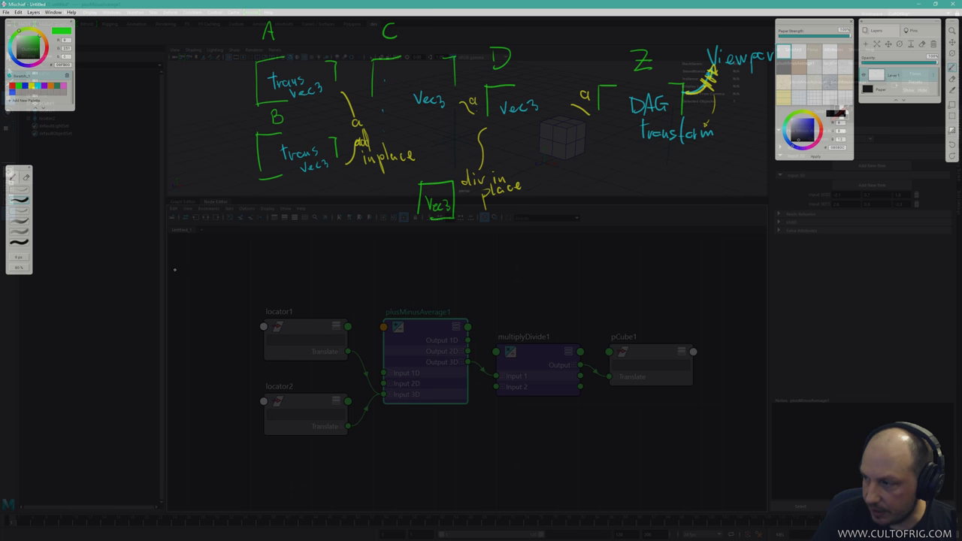
drag(201, 332, 199, 350)
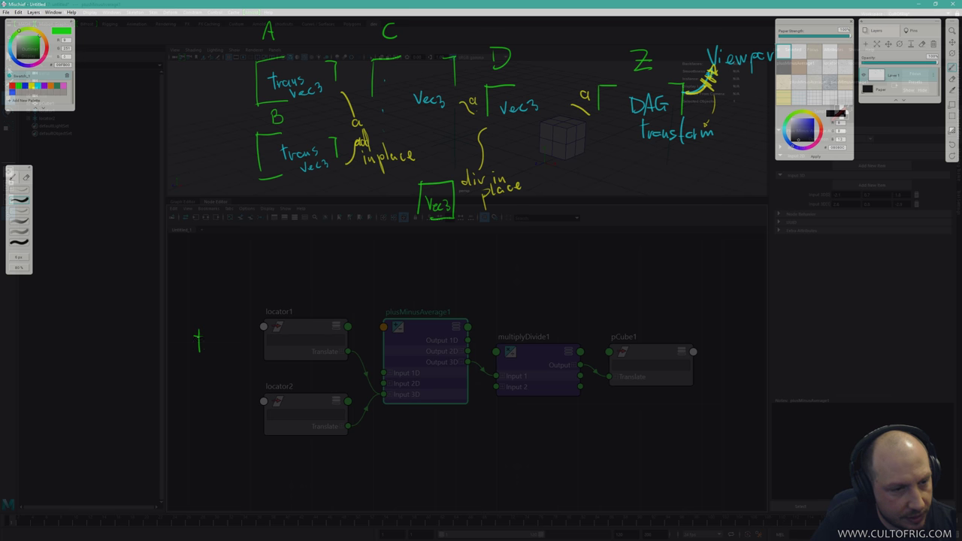
key(ctrl+z)
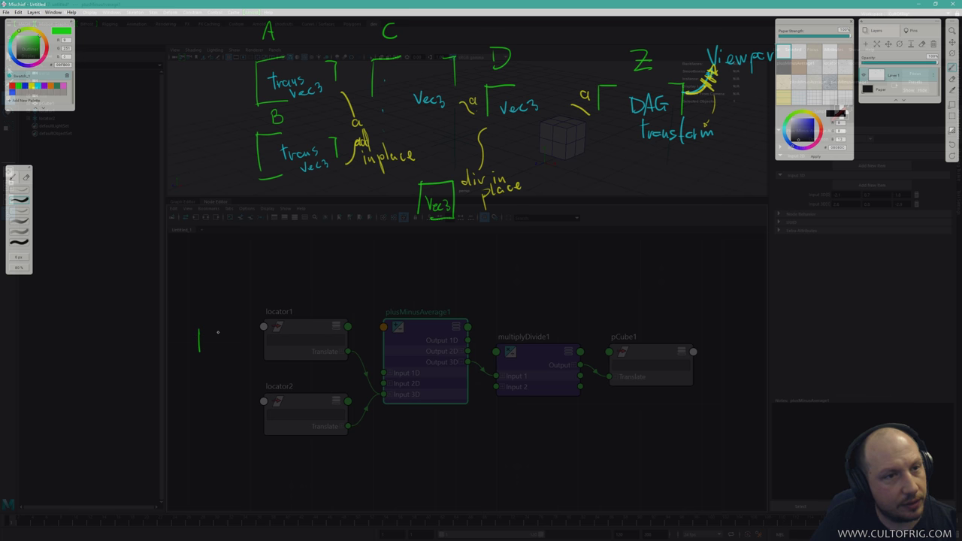
key(ctrl+z)
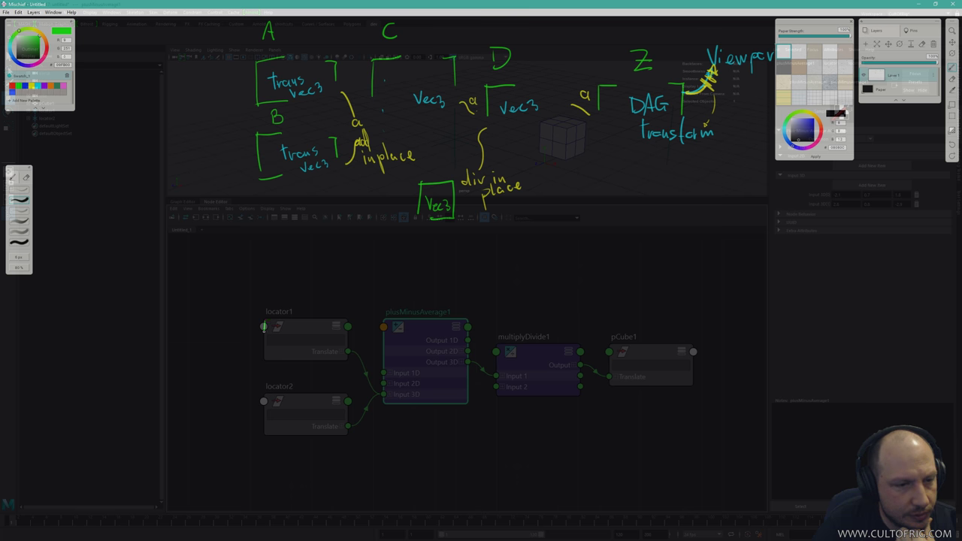
mouse_move(263, 326)
mouse_down()
mouse_move(344, 322)
mouse_move(345, 340)
mouse_move(398, 321)
mouse_move(512, 344)
mouse_up()
mouse_move(579, 342)
mouse_down()
mouse_move(580, 364)
mouse_move(617, 345)
mouse_move(690, 366)
mouse_up()
mouse_move(265, 406)
mouse_down()
mouse_move(274, 392)
mouse_move(346, 413)
mouse_up()
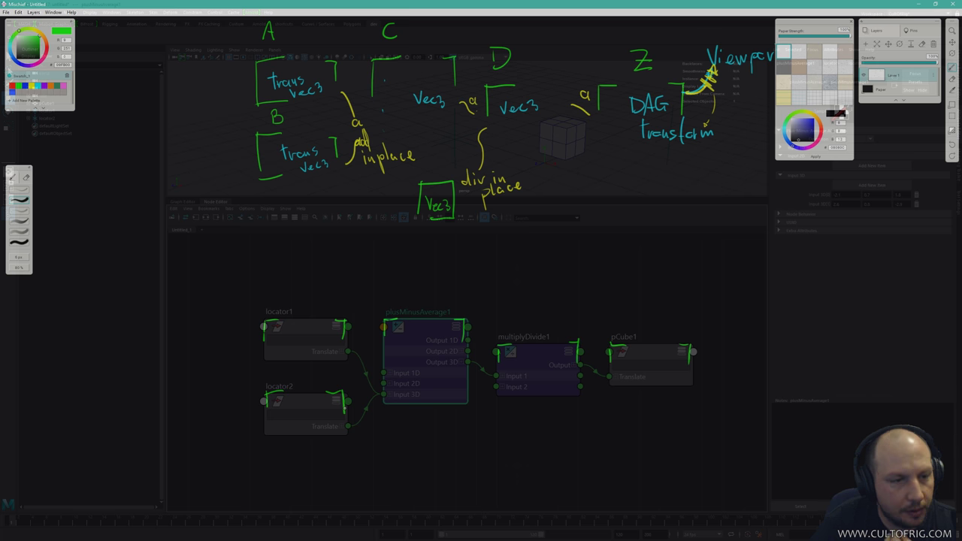
Handwrite two circled cyan 'Manip trans' labels left of locator1 and locator2, each linked to its locator.
click(38, 87)
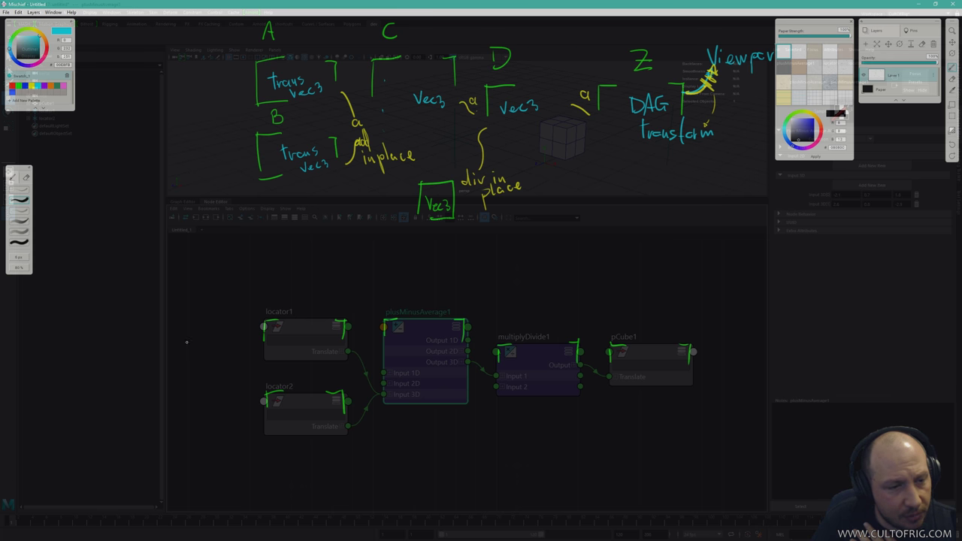
mouse_move(170, 293)
mouse_down()
mouse_move(169, 304)
mouse_move(198, 292)
mouse_move(206, 302)
mouse_up()
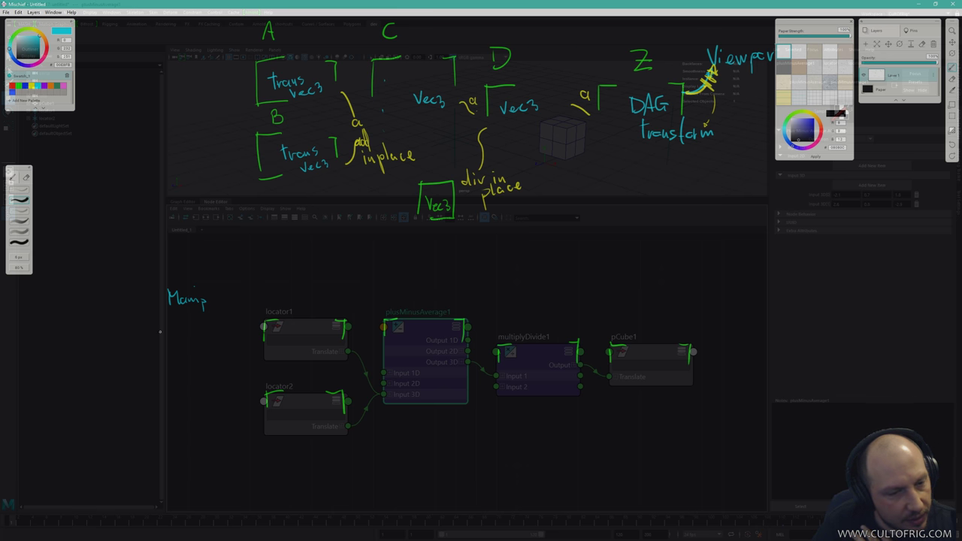
mouse_move(176, 314)
mouse_down()
mouse_move(179, 334)
mouse_move(216, 329)
mouse_up()
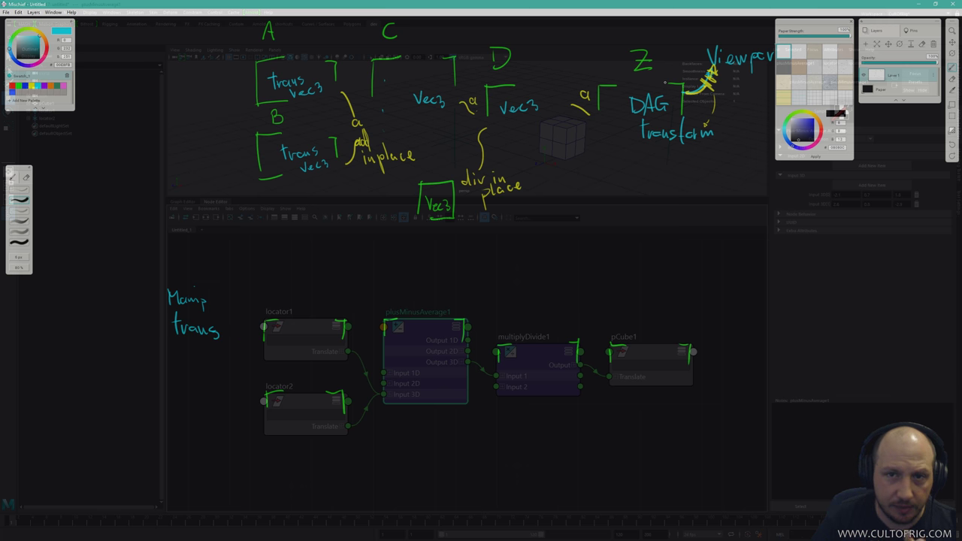
mouse_move(185, 287)
mouse_down()
mouse_move(224, 343)
mouse_move(199, 279)
mouse_up()
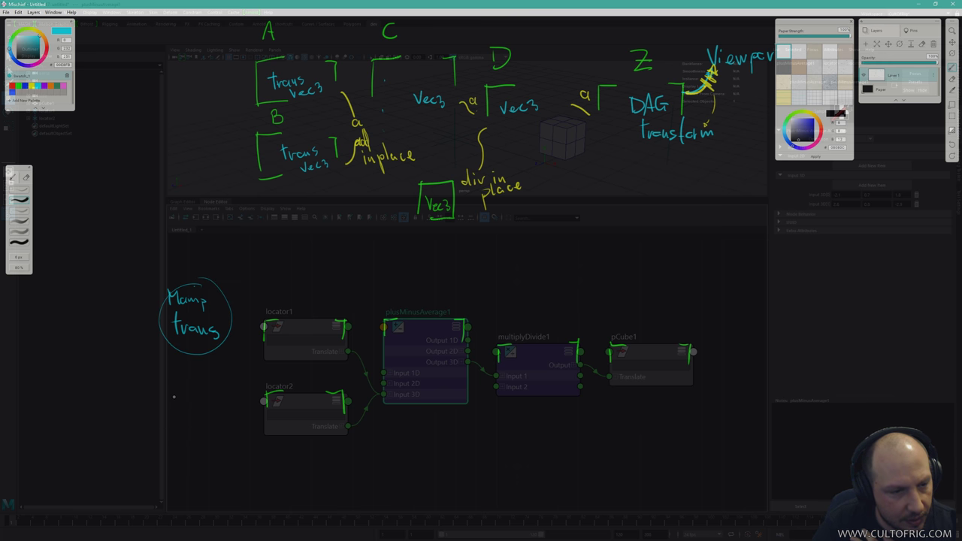
mouse_move(173, 409)
mouse_down()
mouse_move(214, 399)
mouse_move(215, 414)
mouse_move(216, 402)
mouse_move(189, 433)
mouse_move(221, 430)
mouse_up()
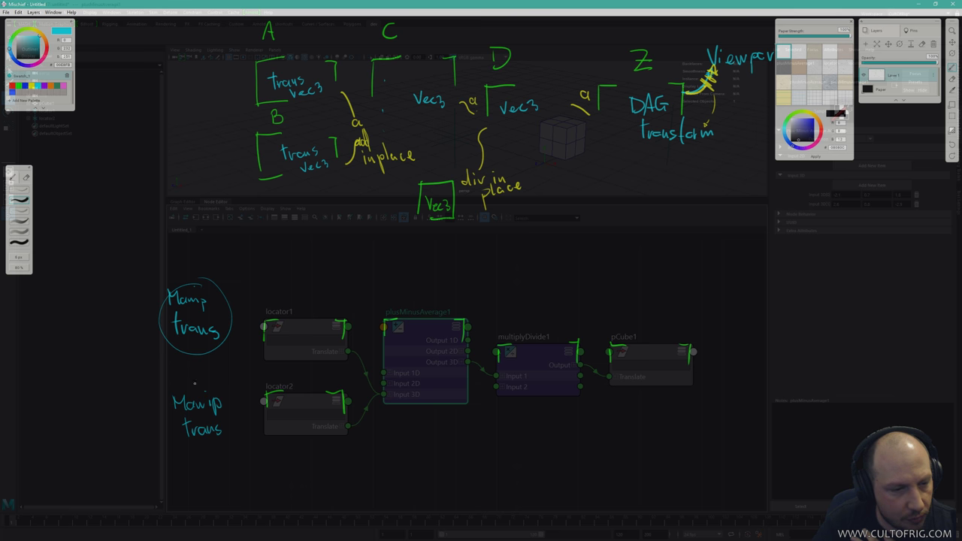
drag(194, 384, 222, 392)
drag(231, 323, 264, 340)
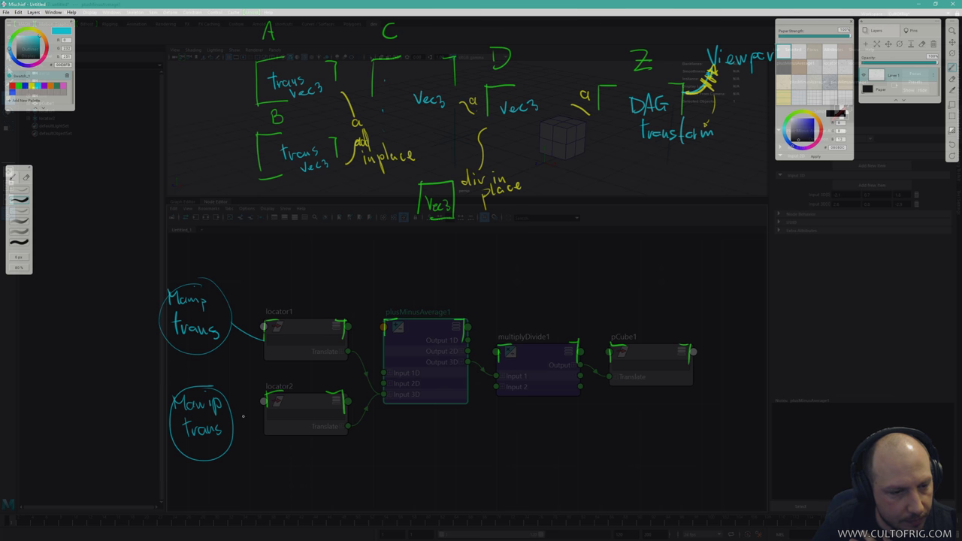
drag(233, 434, 270, 406)
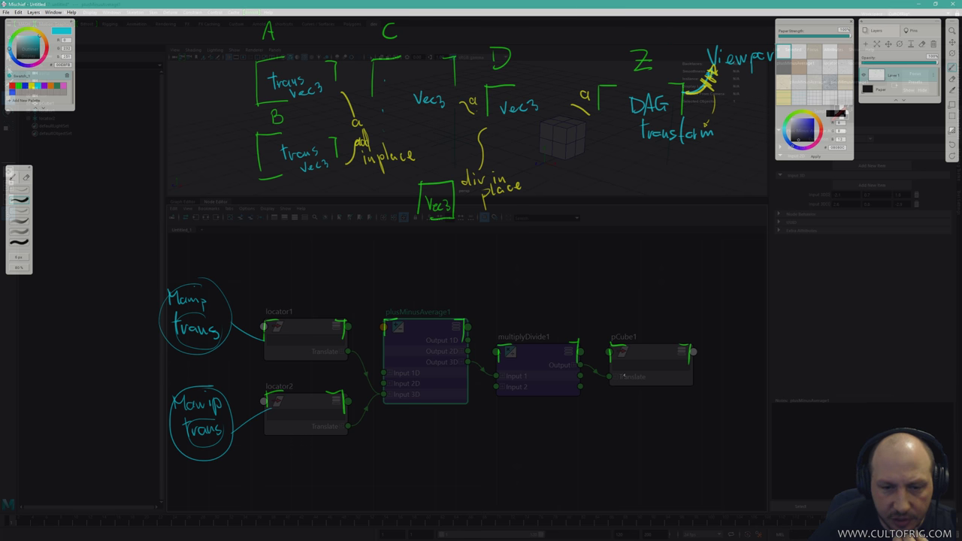
Bracket pCube1 in cyan, write 'DAG transform' beside it, and draw a curve leading to 'View'.
mouse_move(613, 383)
mouse_down()
mouse_move(611, 368)
mouse_move(635, 367)
mouse_move(617, 413)
mouse_move(652, 416)
mouse_up()
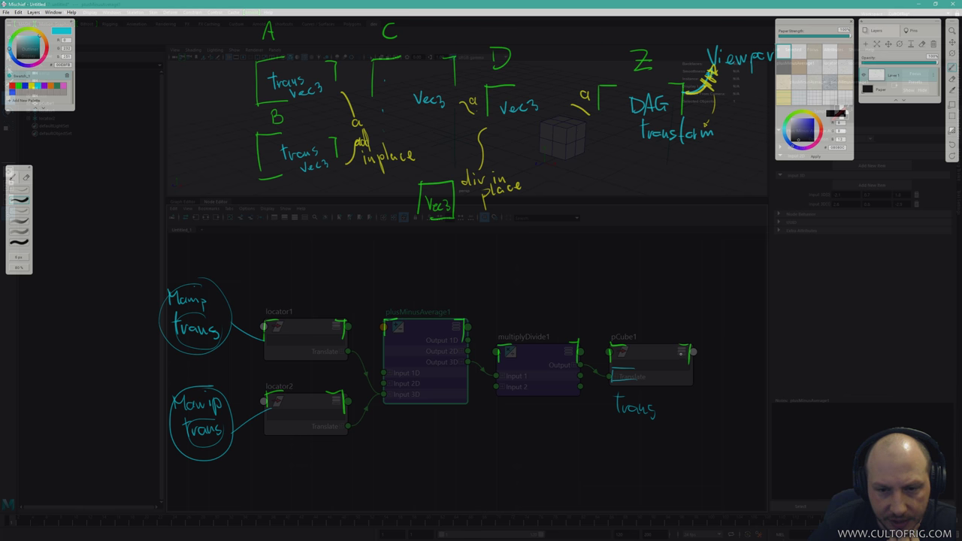
mouse_move(675, 349)
mouse_down()
mouse_move(688, 386)
mouse_move(676, 384)
mouse_move(719, 377)
mouse_up()
mouse_move(731, 370)
mouse_down()
mouse_move(701, 407)
mouse_move(772, 406)
mouse_up()
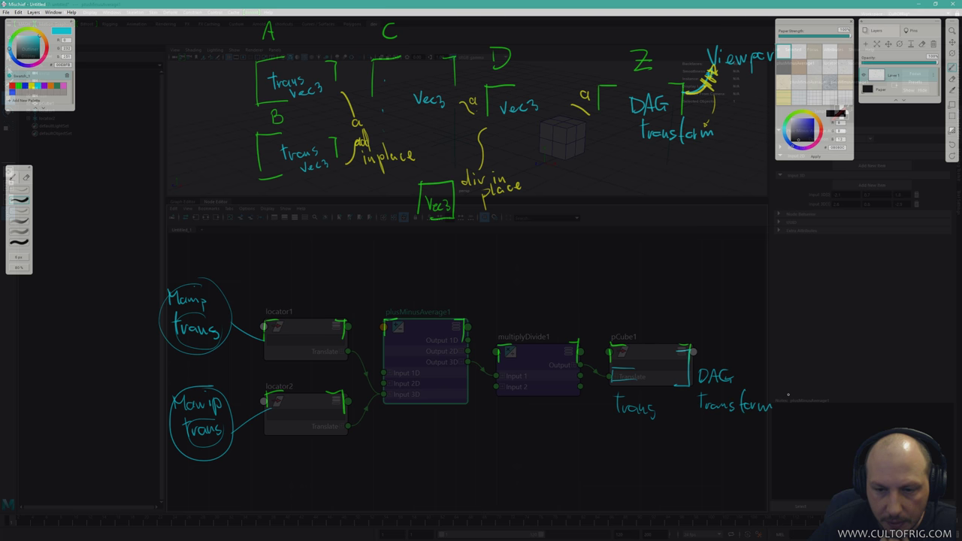
mouse_move(745, 345)
mouse_down()
mouse_move(771, 379)
mouse_move(821, 271)
mouse_up()
mouse_move(826, 278)
mouse_down()
mouse_move(827, 286)
mouse_move(852, 277)
mouse_up()
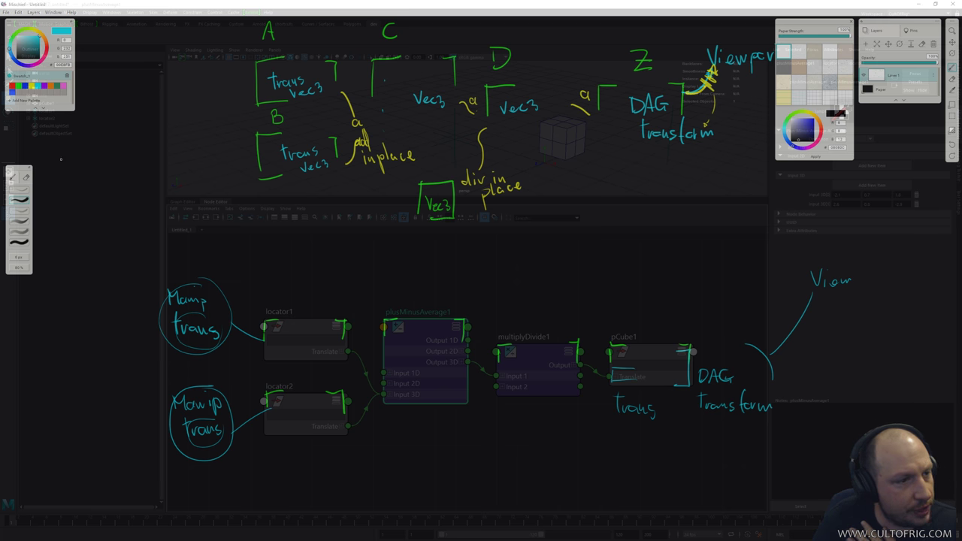
click(32, 85)
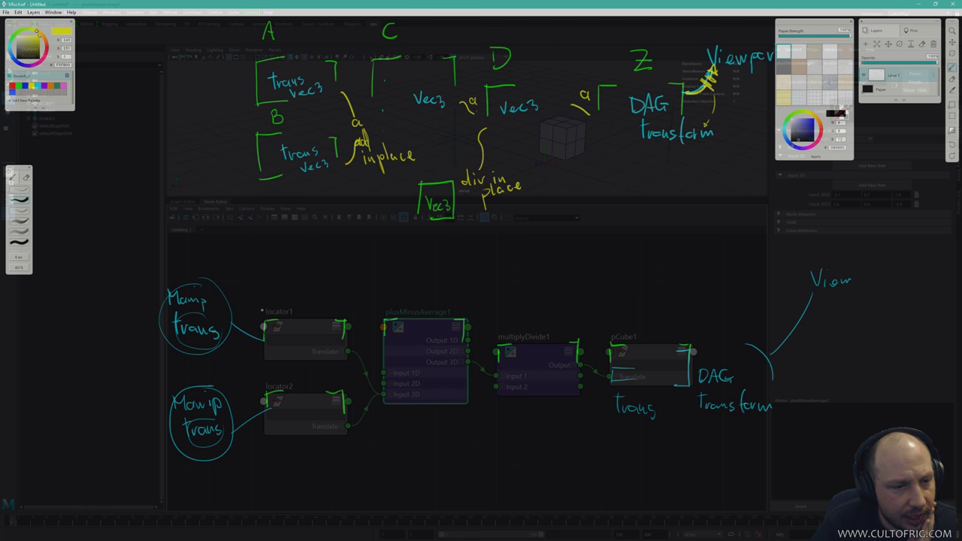
Write yellow 'host filter' on locator1 and locator2, and 'plus' on plusMinusAverage1.
mouse_move(283, 330)
mouse_down()
mouse_move(293, 350)
mouse_move(320, 335)
mouse_up()
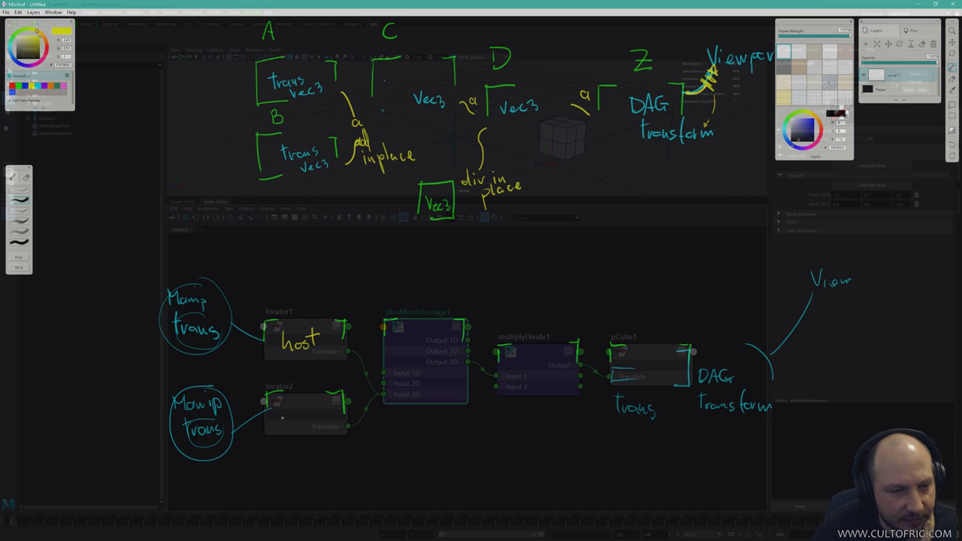
mouse_move(285, 414)
mouse_down()
mouse_move(294, 425)
mouse_move(320, 412)
mouse_up()
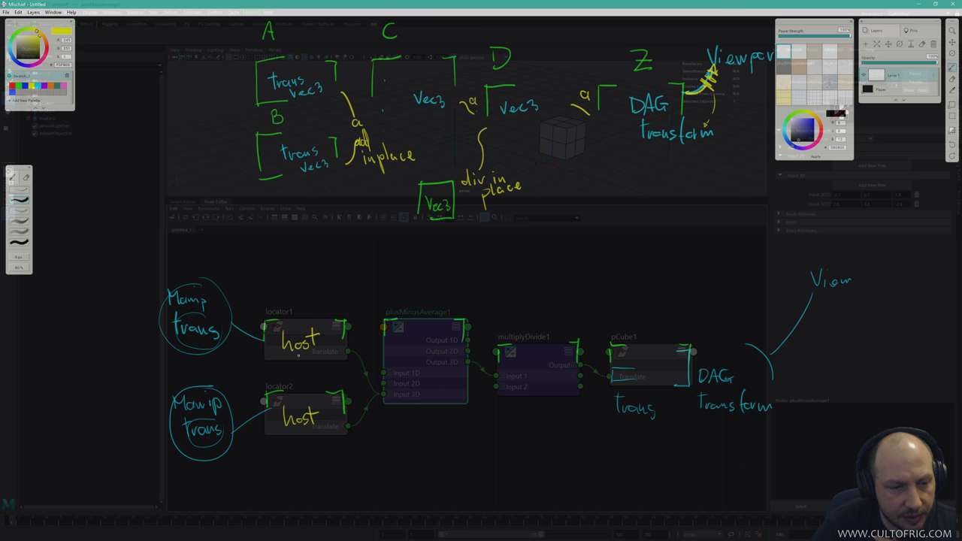
mouse_move(298, 352)
mouse_down()
mouse_move(301, 369)
mouse_move(320, 359)
mouse_move(311, 368)
mouse_up()
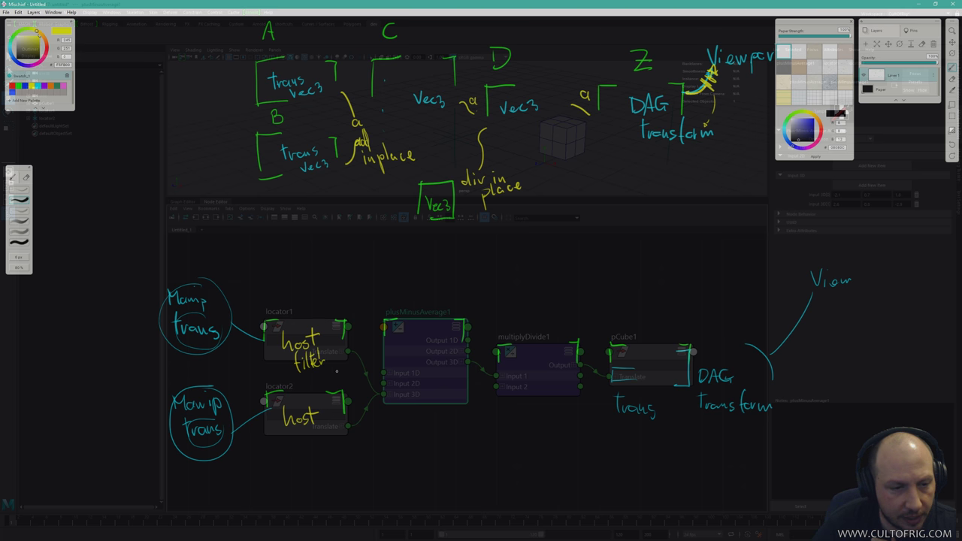
mouse_move(298, 430)
mouse_down()
mouse_move(299, 449)
mouse_move(314, 448)
mouse_up()
drag(309, 437, 330, 435)
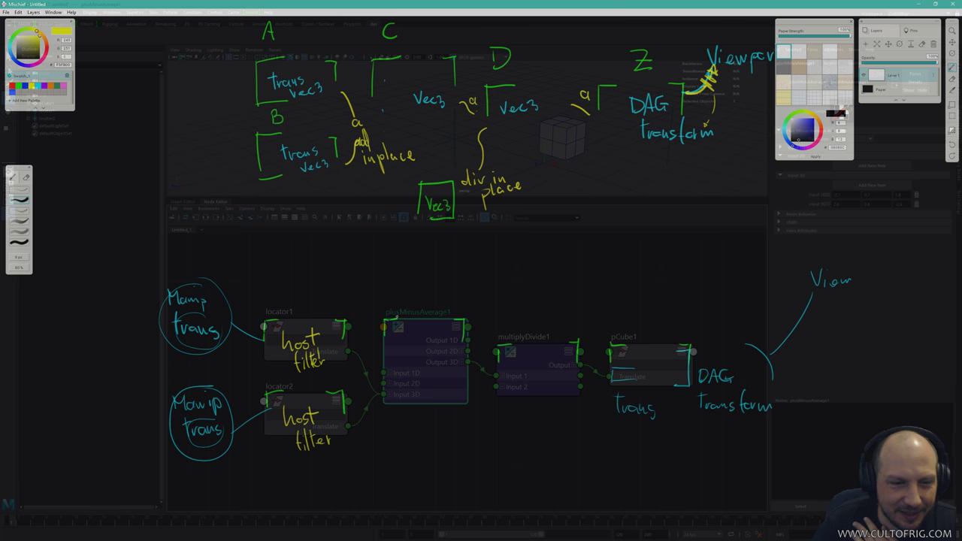
mouse_move(394, 338)
mouse_down()
mouse_move(395, 349)
mouse_move(425, 340)
mouse_up()
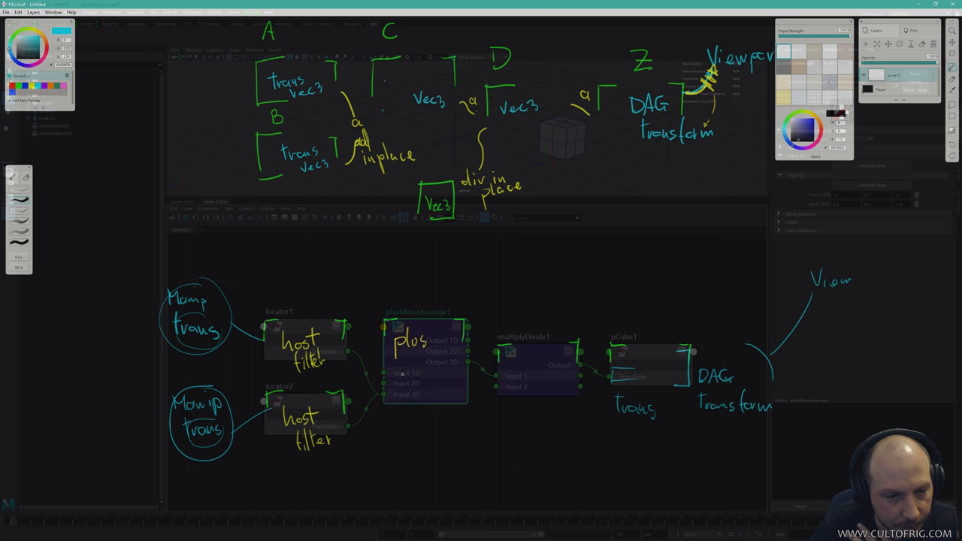
Annotate plusMinusAverage1's inputs and output as 'trans' in cyan and underline both locators' translate outputs.
mouse_move(390, 363)
mouse_down()
mouse_move(398, 394)
mouse_move(430, 370)
mouse_up()
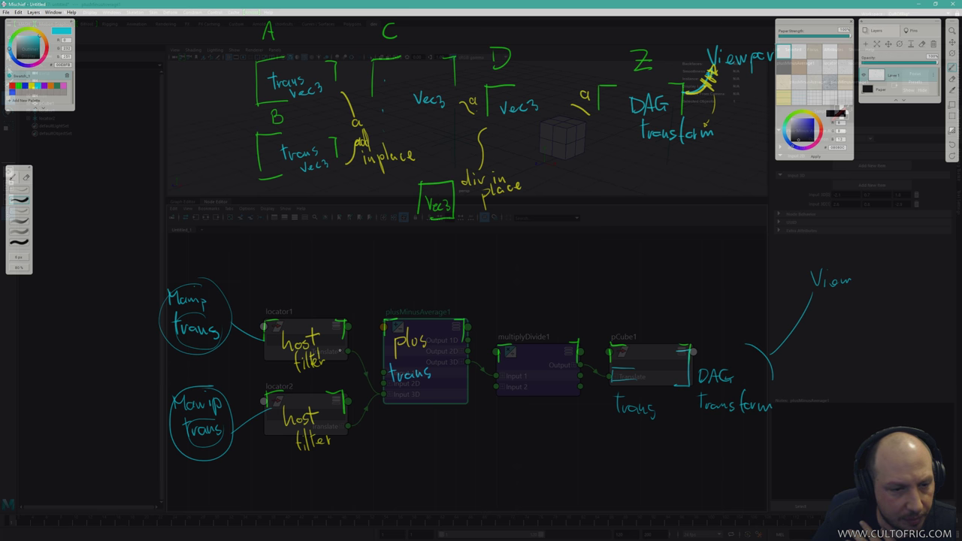
drag(332, 350, 357, 350)
mouse_move(340, 424)
mouse_down()
mouse_move(398, 383)
mouse_move(417, 381)
mouse_move(441, 399)
mouse_up()
mouse_move(414, 353)
mouse_down()
mouse_move(414, 367)
mouse_move(450, 338)
mouse_move(458, 347)
mouse_move(462, 329)
mouse_up()
mouse_move(456, 338)
mouse_down()
mouse_move(461, 346)
mouse_move(485, 331)
mouse_up()
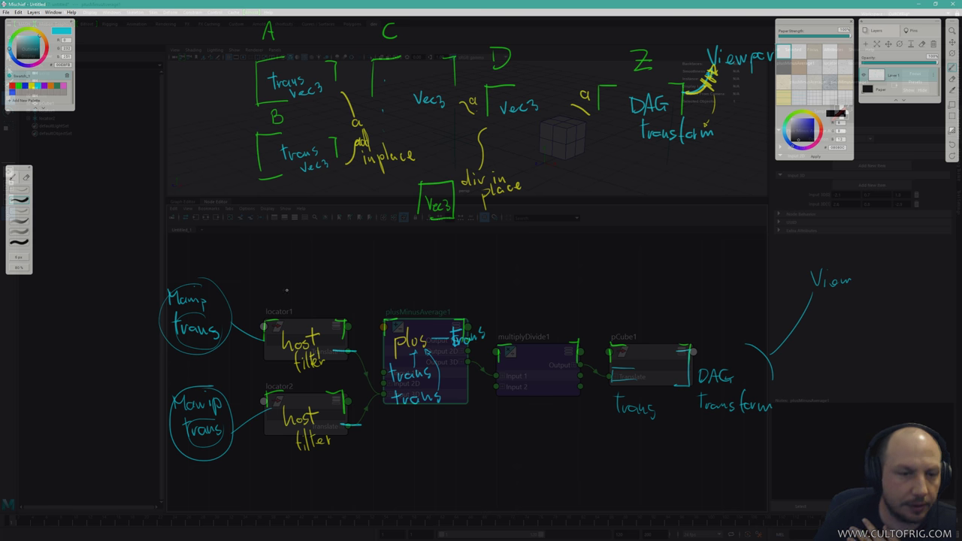
Trace cyan lines from both locators through plusMinusAverage1 and multiplyDivide1 into pCube1, undoing stray yellow strokes.
click(30, 86)
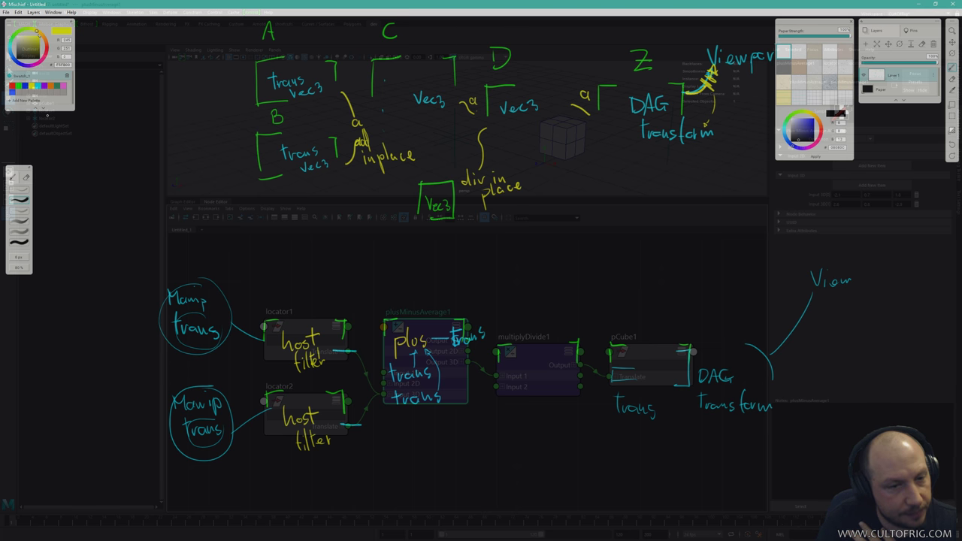
drag(353, 349, 381, 392)
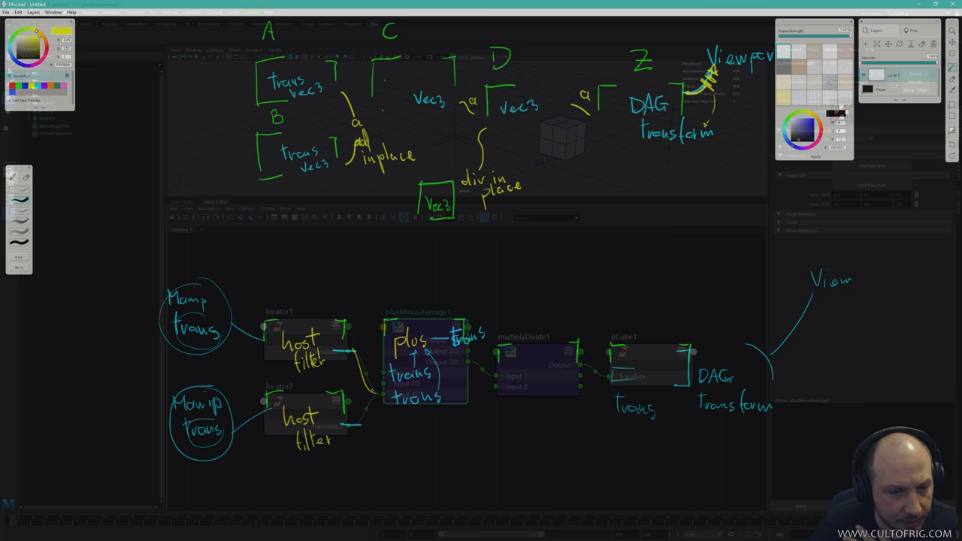
key(ctrl+z)
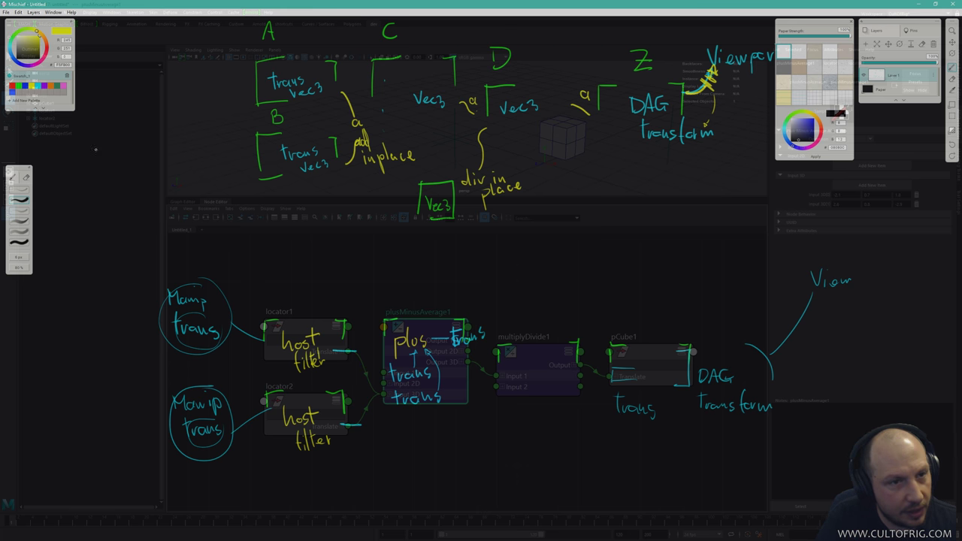
drag(353, 349, 381, 392)
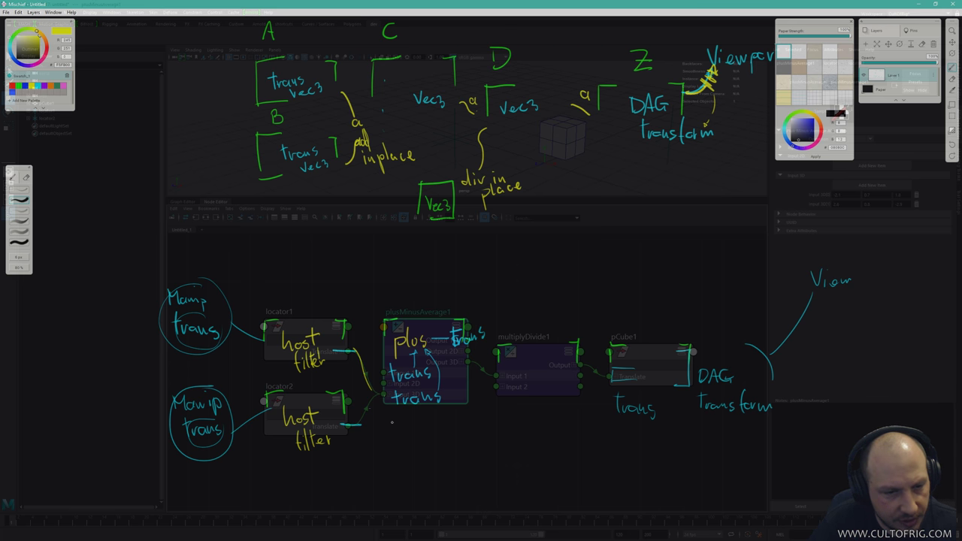
key(ctrl+z)
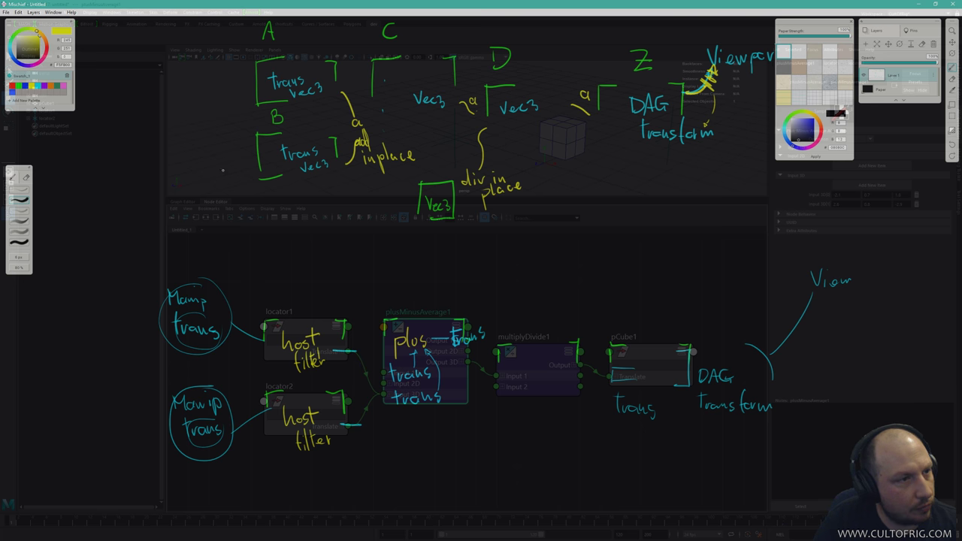
click(40, 87)
drag(353, 352, 376, 392)
drag(360, 424, 369, 404)
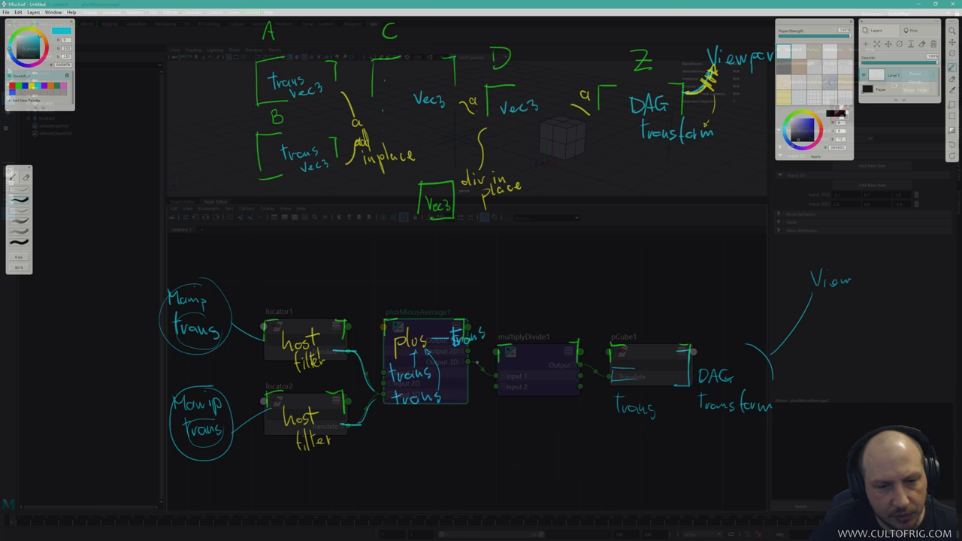
drag(472, 361, 490, 374)
drag(580, 363, 605, 375)
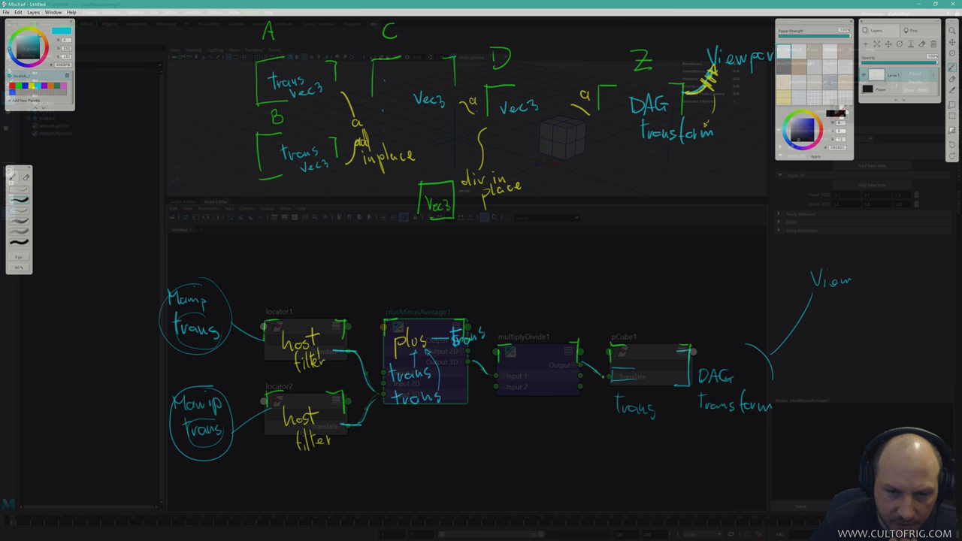
click(30, 87)
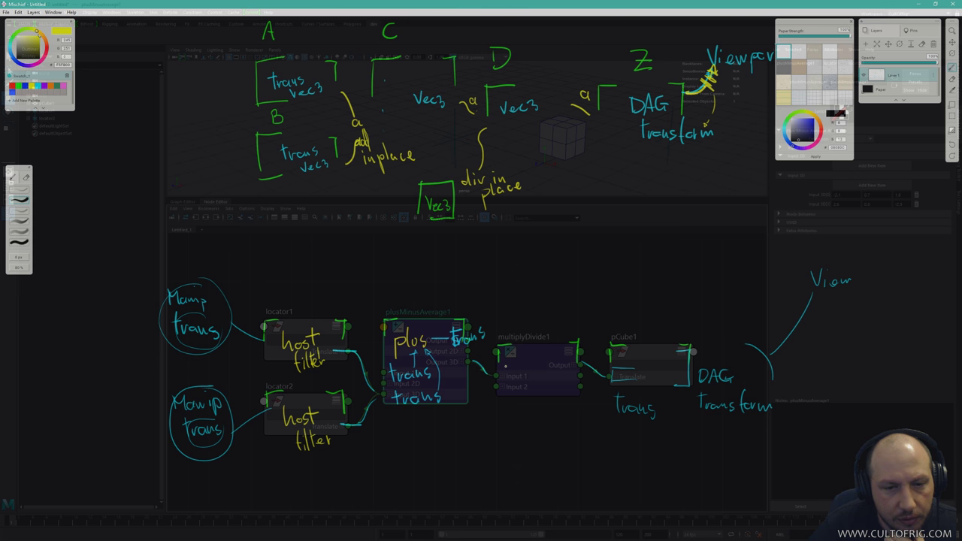
Write cyan 'trans' over both of multiplyDivide1's inputs, replacing an undone yellow mark.
mouse_move(508, 364)
mouse_down()
mouse_move(507, 377)
mouse_move(514, 370)
mouse_up()
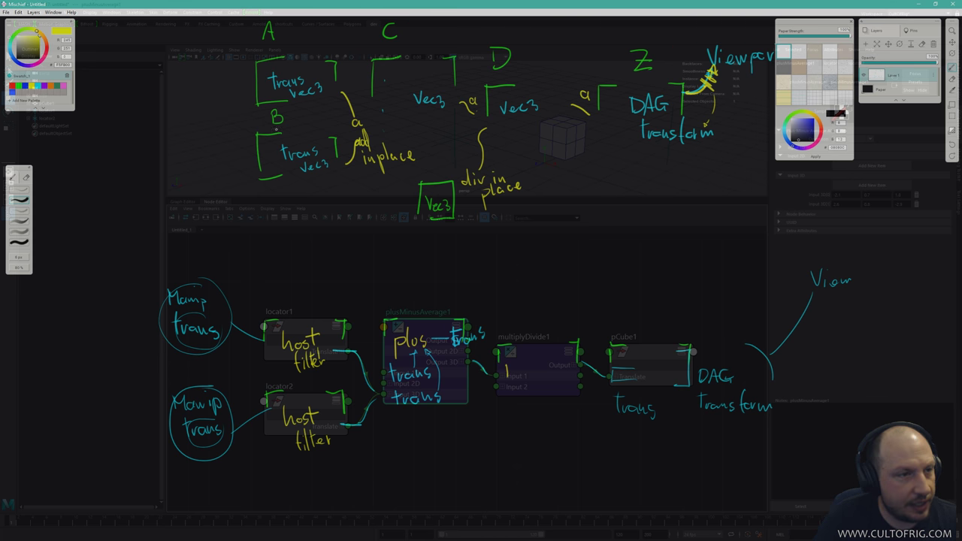
key(ctrl+z)
click(43, 89)
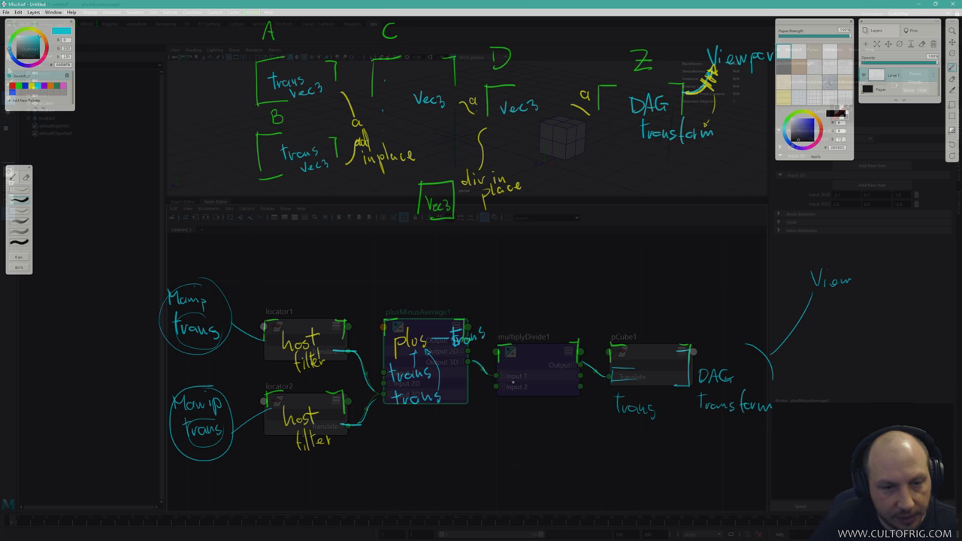
drag(508, 364, 508, 379)
drag(503, 371, 520, 371)
mouse_move(528, 372)
mouse_down()
mouse_move(538, 376)
mouse_move(512, 406)
mouse_up()
drag(505, 391, 553, 402)
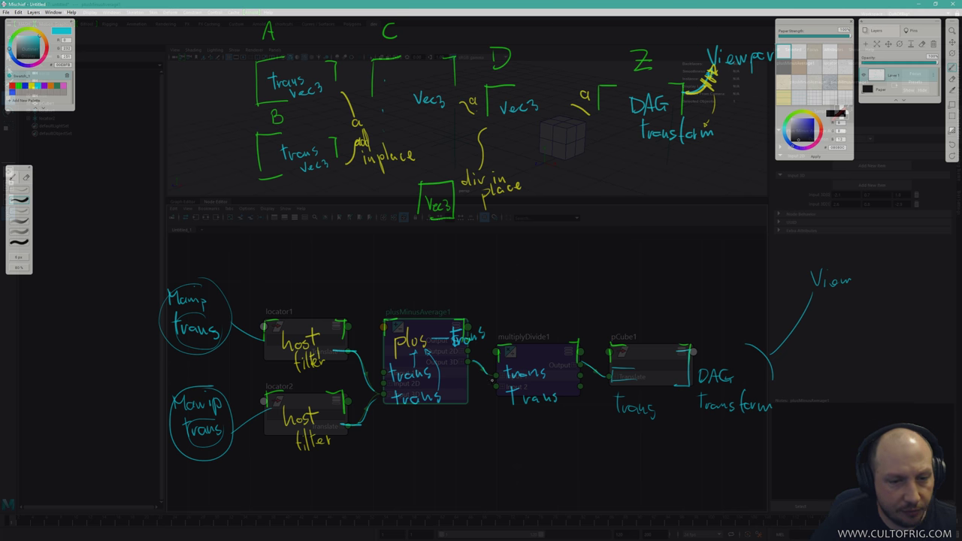
Add a yellow 'cont host' note below the plus node, tagged cyan 'trans' with a line into multiplyDivide1.
drag(493, 386, 455, 447)
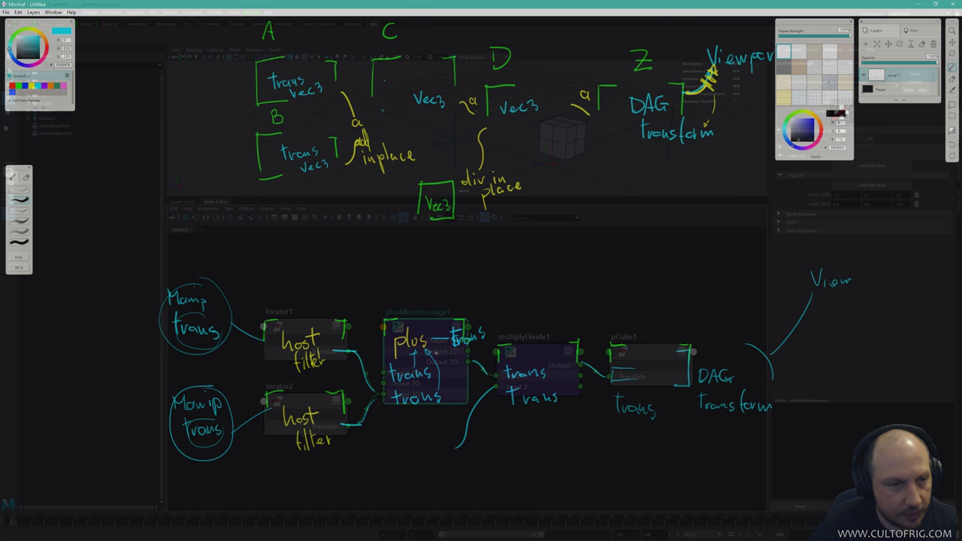
key(ctrl+z)
click(36, 88)
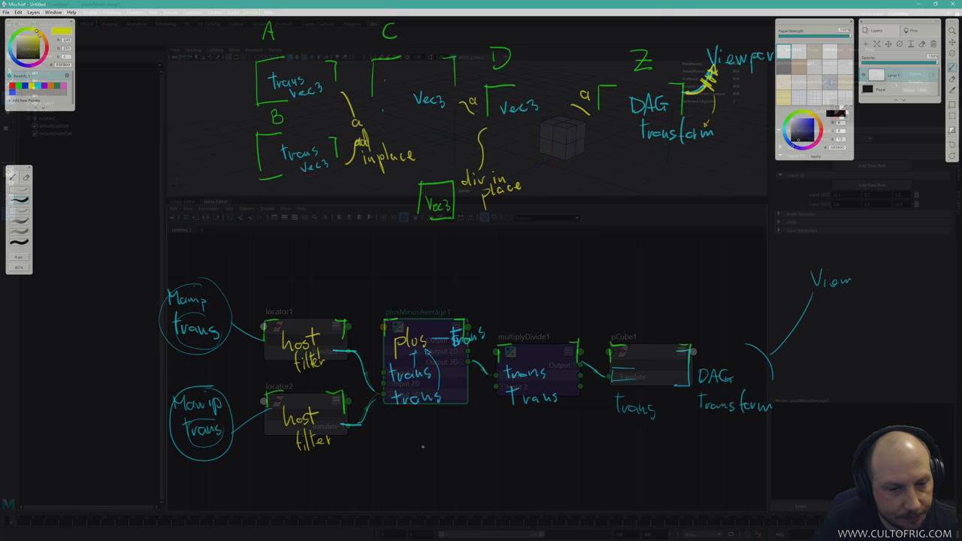
mouse_move(437, 435)
mouse_down()
mouse_move(455, 443)
mouse_move(460, 425)
mouse_move(457, 446)
mouse_move(466, 430)
mouse_move(455, 467)
mouse_move(460, 460)
mouse_up()
mouse_move(471, 457)
mouse_down()
mouse_move(466, 468)
mouse_move(492, 449)
mouse_up()
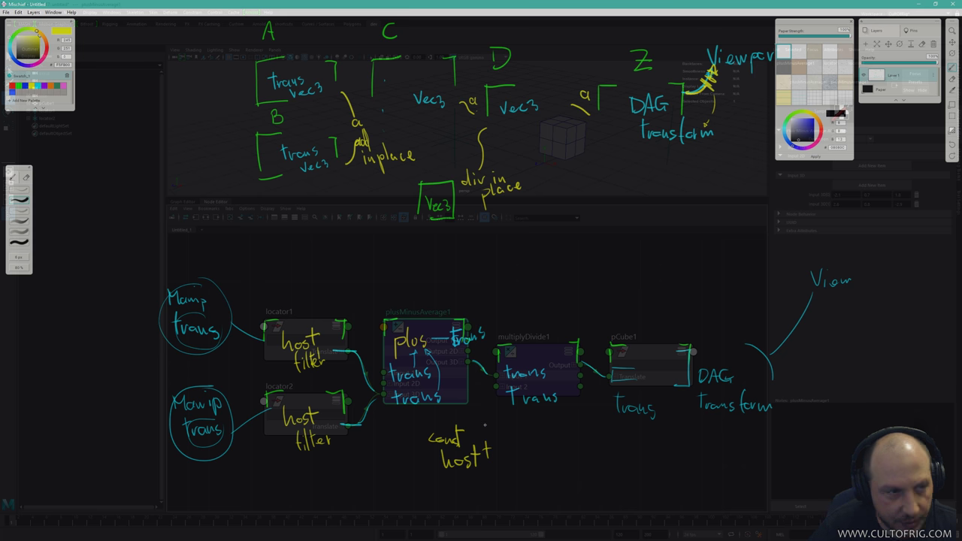
click(41, 88)
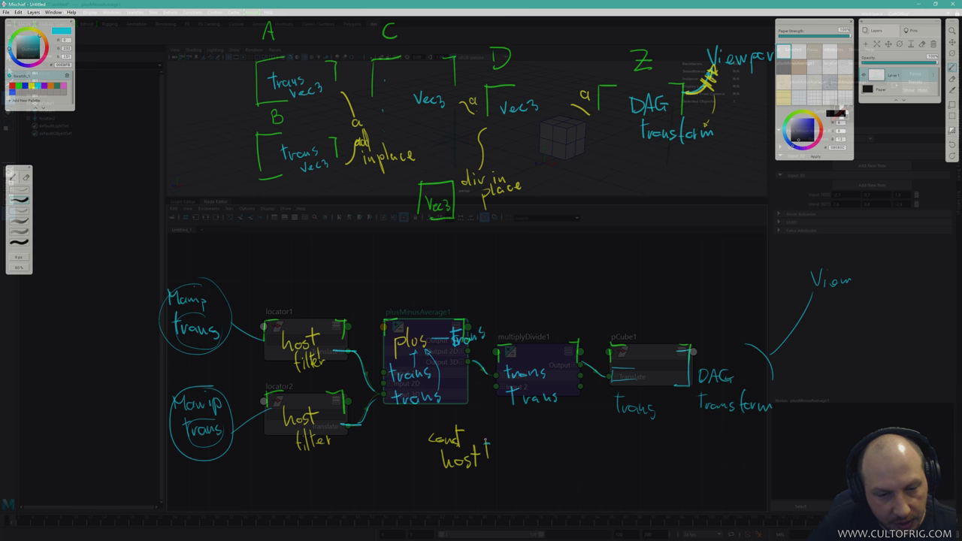
mouse_move(487, 447)
mouse_down()
mouse_move(519, 453)
mouse_move(489, 392)
mouse_move(501, 373)
mouse_up()
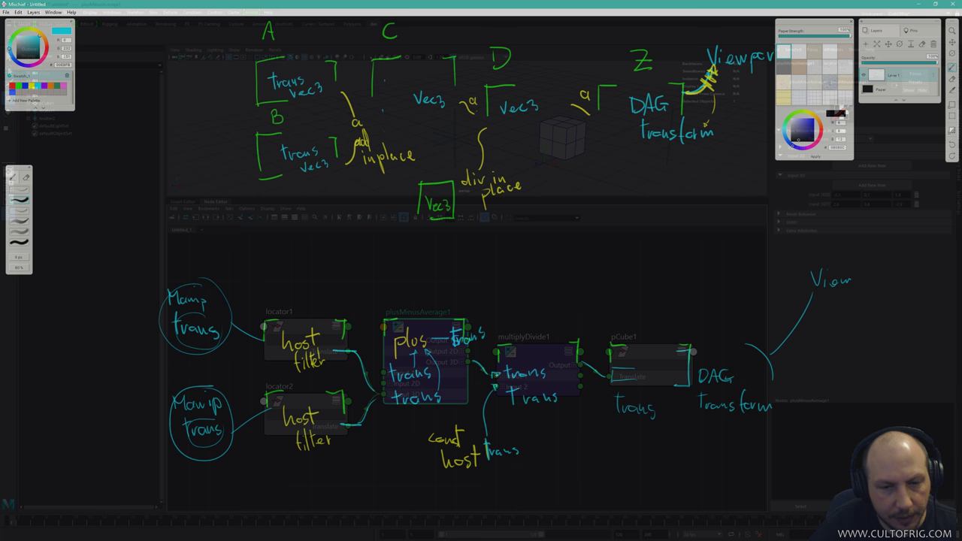
click(35, 88)
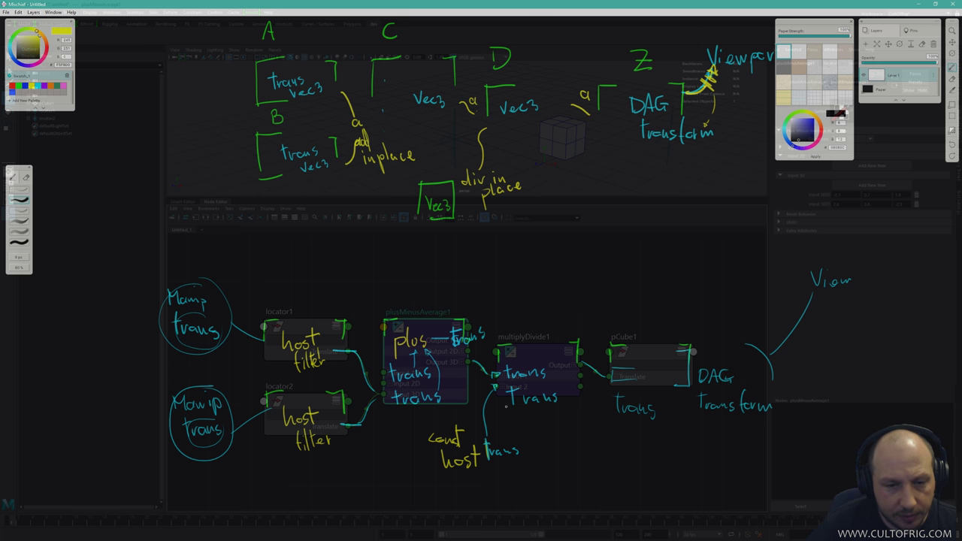
Label multiplyDivide1 'div' in yellow and write an 'f(a,b)' note above the plus node.
mouse_move(536, 351)
mouse_down()
mouse_move(564, 346)
mouse_move(551, 368)
mouse_move(563, 395)
mouse_up()
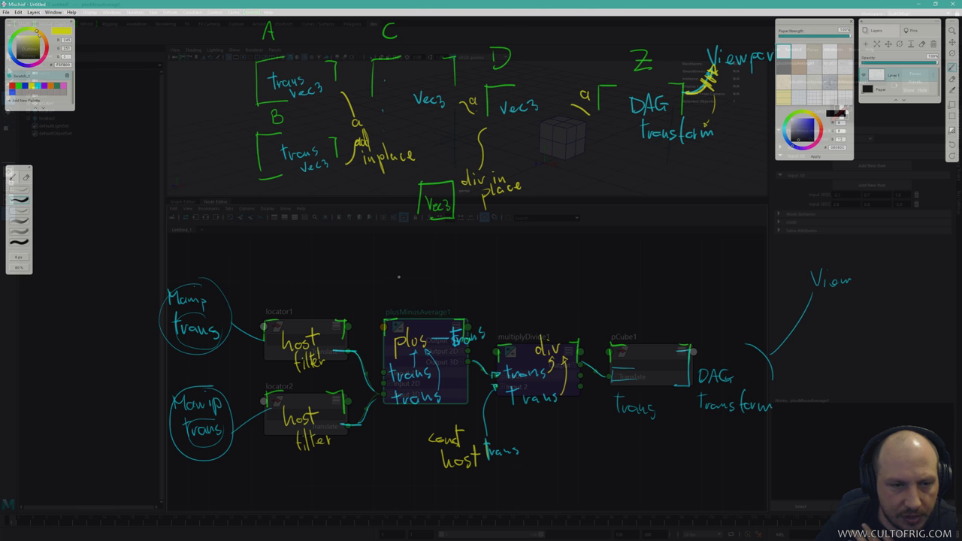
drag(405, 266, 401, 282)
drag(398, 274, 427, 277)
mouse_move(433, 275)
mouse_down()
mouse_move(403, 280)
mouse_move(402, 270)
mouse_move(396, 302)
mouse_move(514, 256)
mouse_move(384, 260)
mouse_move(413, 278)
mouse_up()
Erase the f(a,b) note and draw a cyan arrowhead into pCube1's translate input.
key(e)
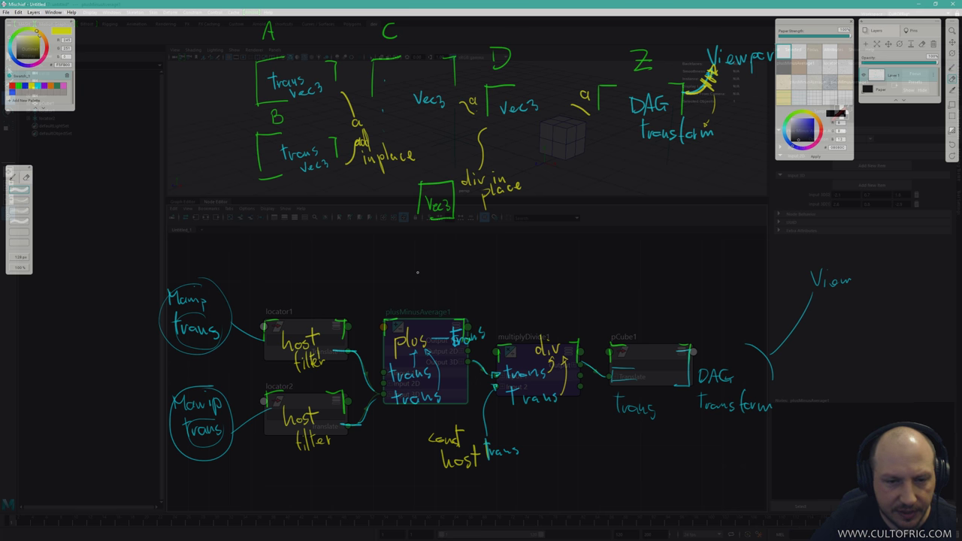
key(e)
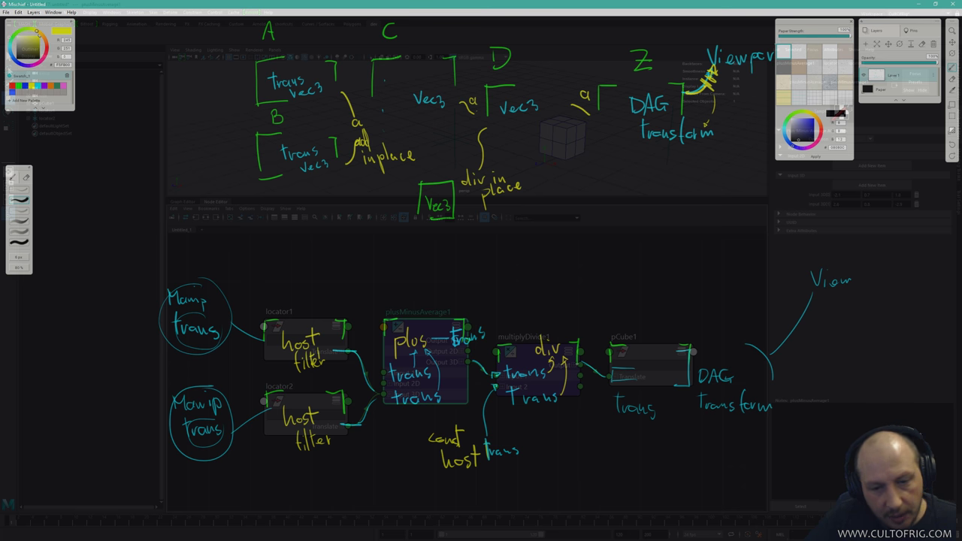
click(39, 88)
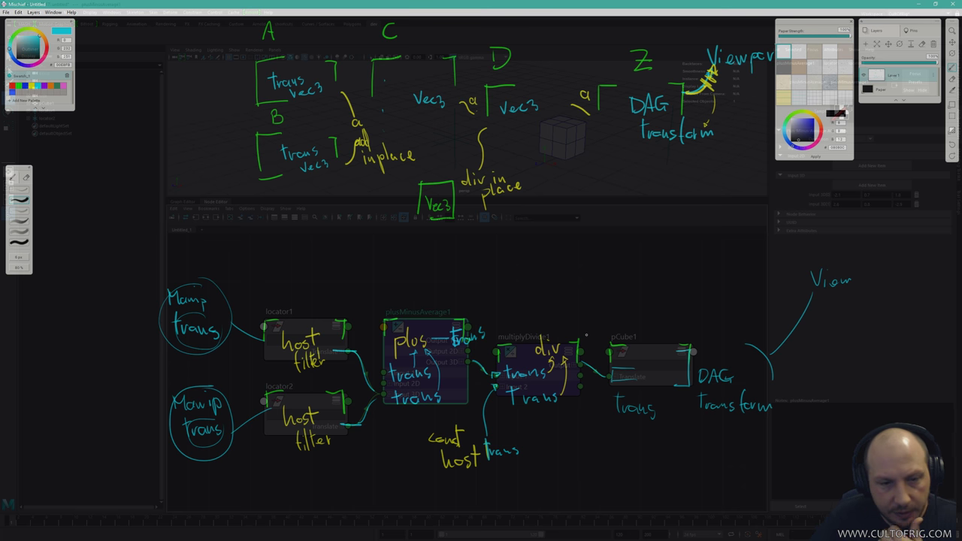
drag(607, 372, 608, 382)
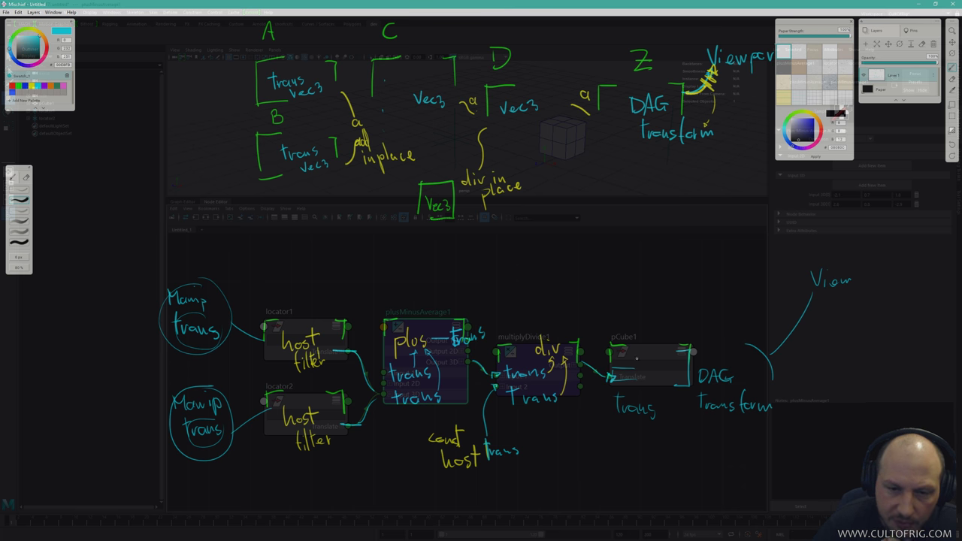
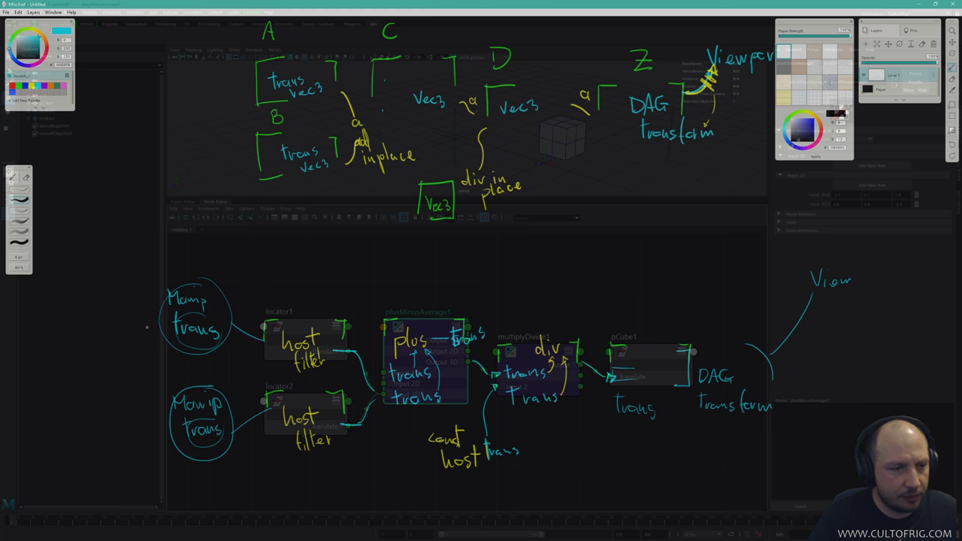
Draw cyan boxes beside both manip circles and right of DAG transform, with arcs looping to the nodes.
mouse_move(100, 309)
mouse_down()
mouse_move(102, 342)
mouse_move(124, 305)
mouse_move(113, 344)
mouse_up()
mouse_move(107, 411)
mouse_down()
mouse_move(109, 452)
mouse_move(134, 414)
mouse_up()
drag(134, 415, 133, 454)
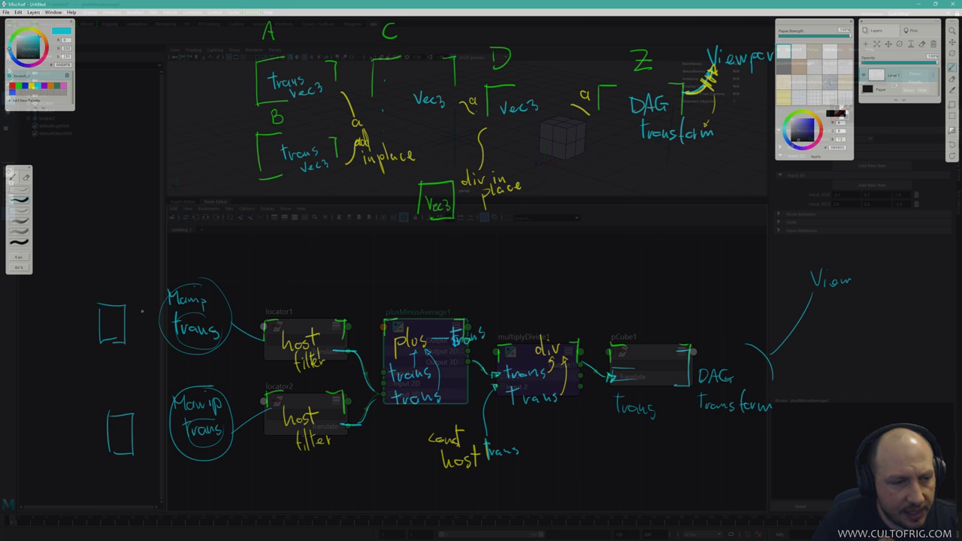
mouse_move(127, 305)
mouse_down()
mouse_move(168, 271)
mouse_move(241, 272)
mouse_move(295, 308)
mouse_move(365, 279)
mouse_move(404, 303)
mouse_move(491, 308)
mouse_move(499, 335)
mouse_move(552, 302)
mouse_move(630, 339)
mouse_up()
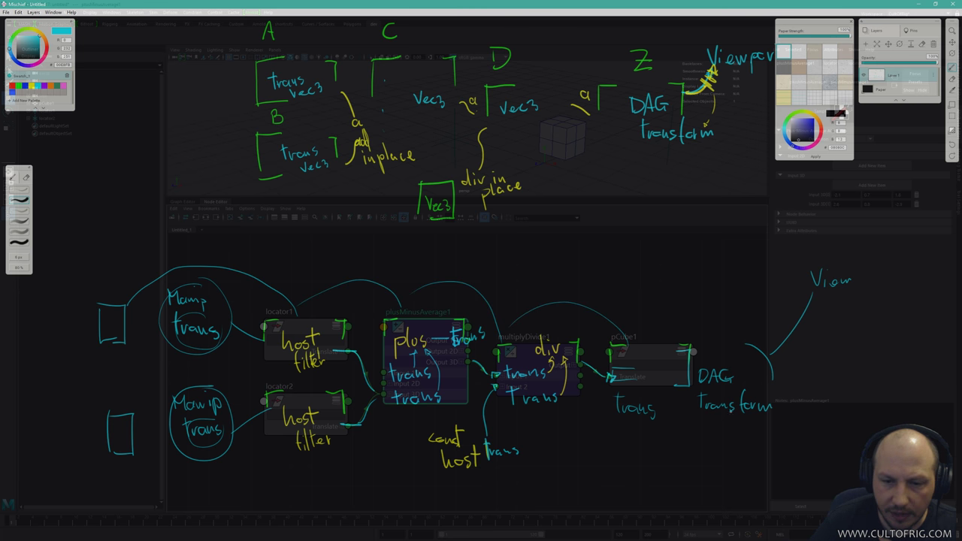
mouse_move(791, 383)
mouse_down()
mouse_move(794, 422)
mouse_move(824, 406)
mouse_move(812, 426)
mouse_up()
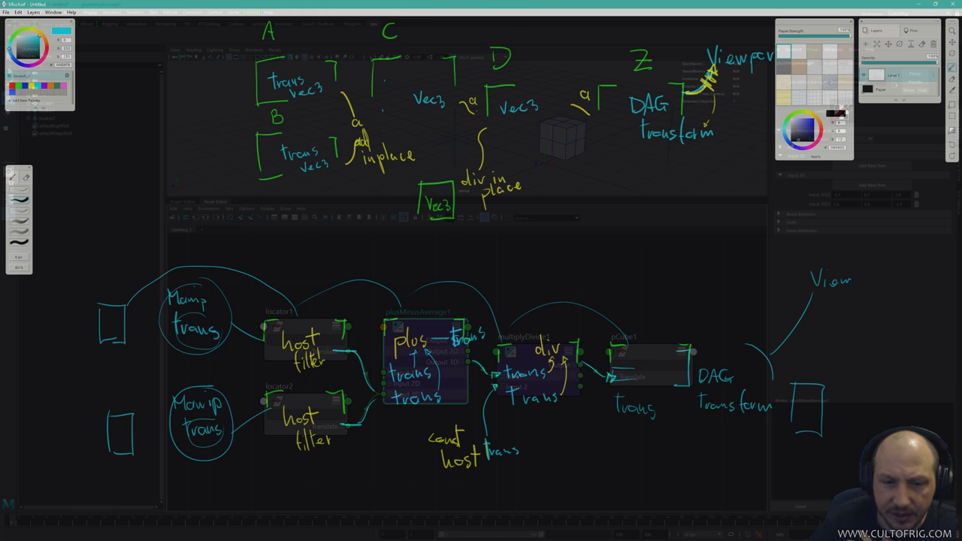
mouse_move(122, 457)
mouse_down()
mouse_move(203, 469)
mouse_move(281, 446)
mouse_up()
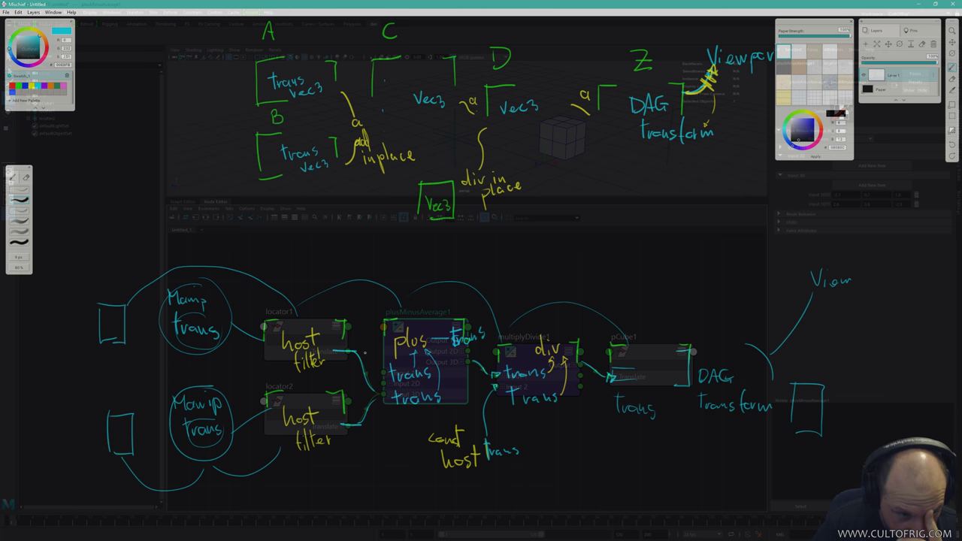
mouse_move(295, 457)
mouse_down()
mouse_move(392, 434)
mouse_move(397, 415)
mouse_up()
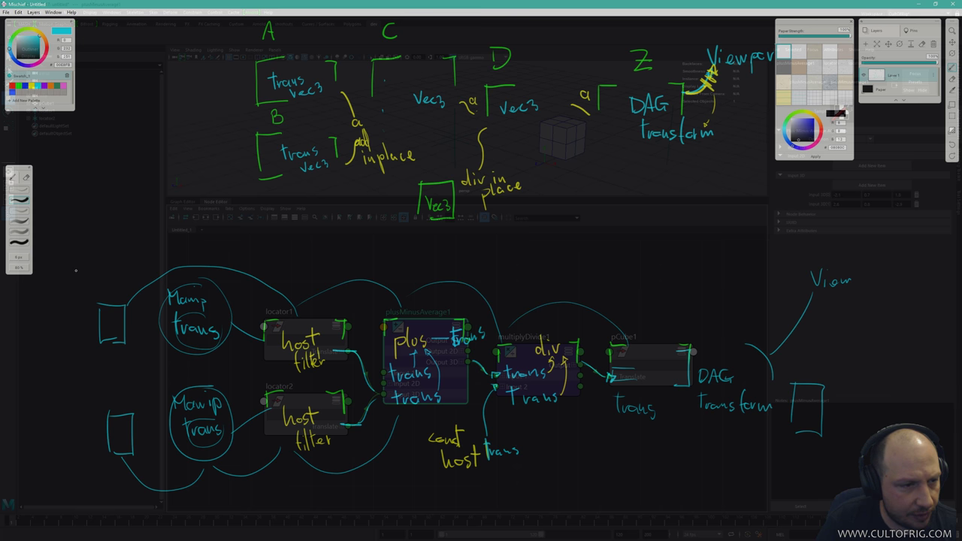
Letter the upper box A and the lower box B.
drag(76, 287, 86, 286)
drag(78, 279, 87, 278)
drag(83, 386, 87, 411)
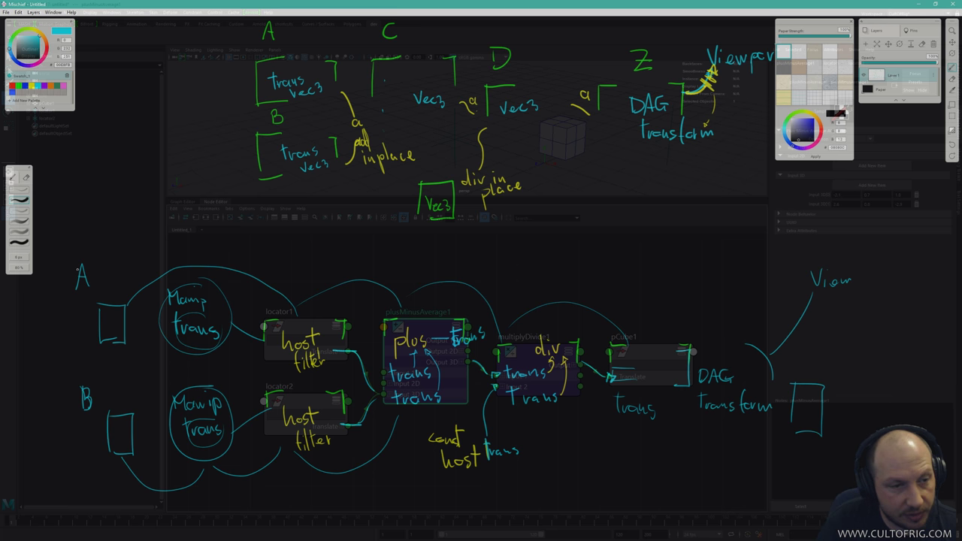
Label the right box Z and write d(p(h1, h2), c) above the node graph.
drag(824, 354, 839, 368)
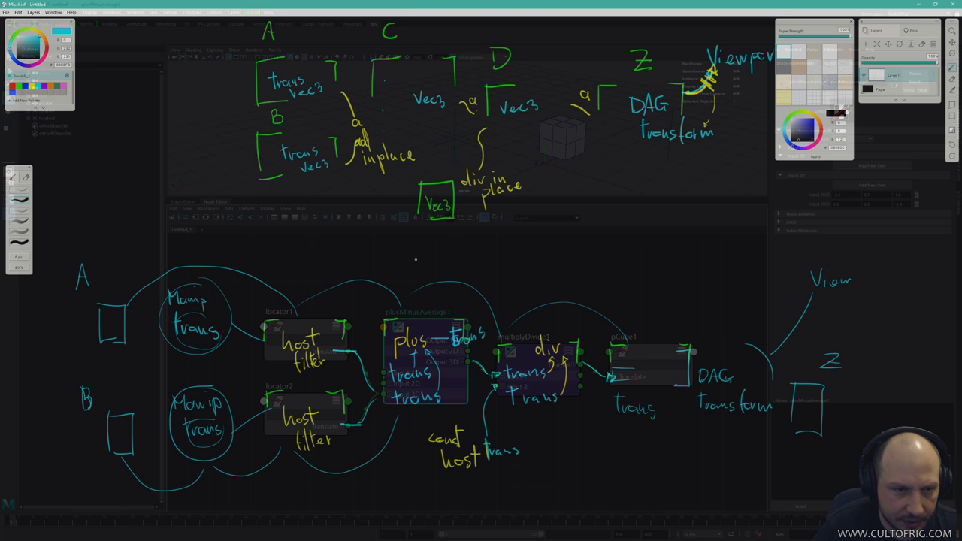
drag(414, 255, 414, 272)
mouse_move(414, 256)
mouse_down()
mouse_move(431, 268)
mouse_move(445, 261)
mouse_up()
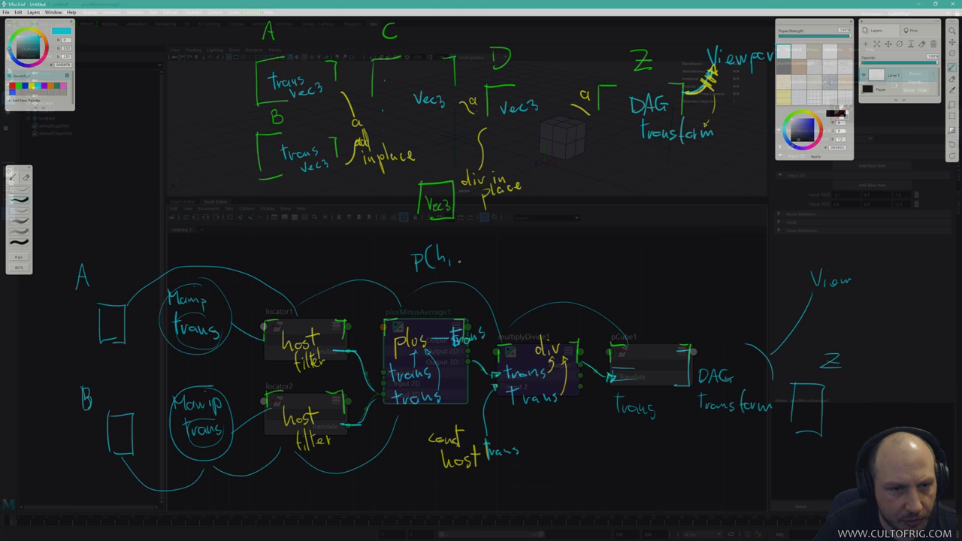
drag(467, 245, 492, 265)
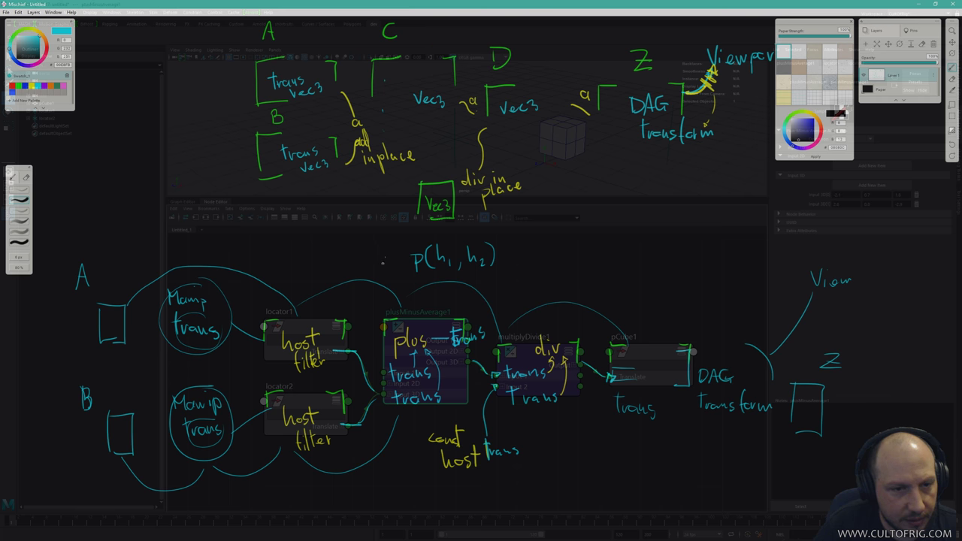
mouse_move(383, 260)
mouse_down()
mouse_move(384, 248)
mouse_move(386, 266)
mouse_move(404, 279)
mouse_up()
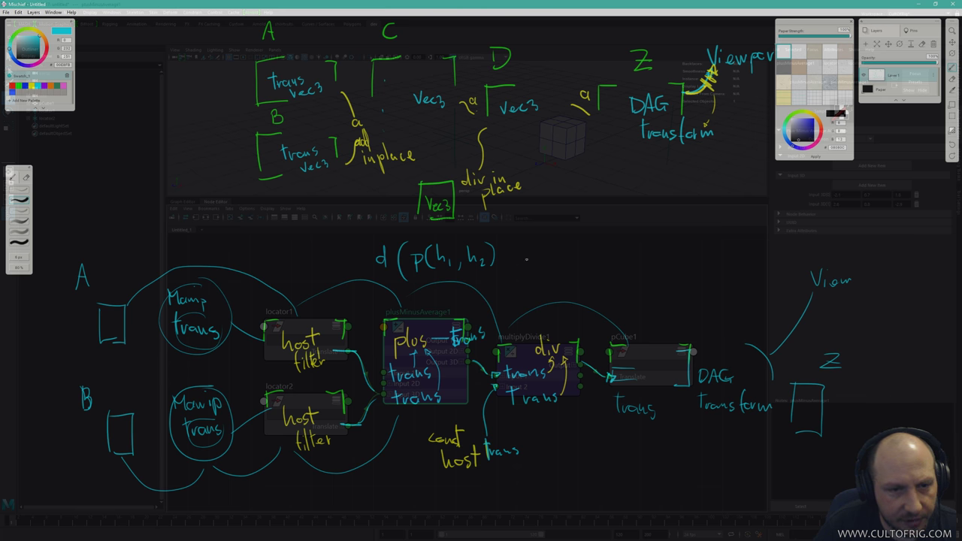
drag(524, 254, 538, 269)
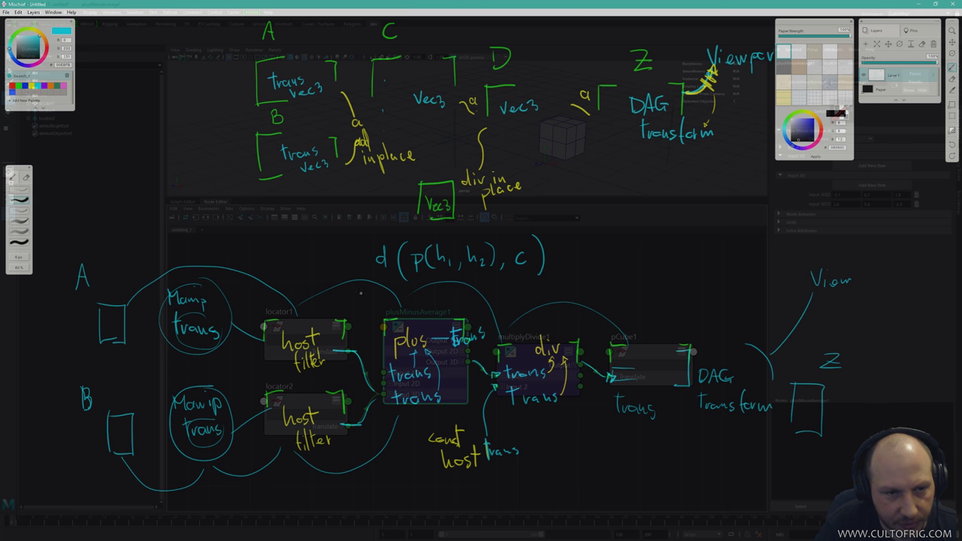
Write d(p(f1(A), f1(B))) beside it, with a Z and an arrow pointing down to it.
mouse_move(610, 254)
mouse_down()
mouse_move(630, 284)
mouse_move(639, 266)
mouse_up()
mouse_move(655, 242)
mouse_down()
mouse_move(652, 271)
mouse_move(666, 259)
mouse_move(681, 270)
mouse_move(698, 259)
mouse_move(744, 271)
mouse_up()
drag(748, 263, 748, 271)
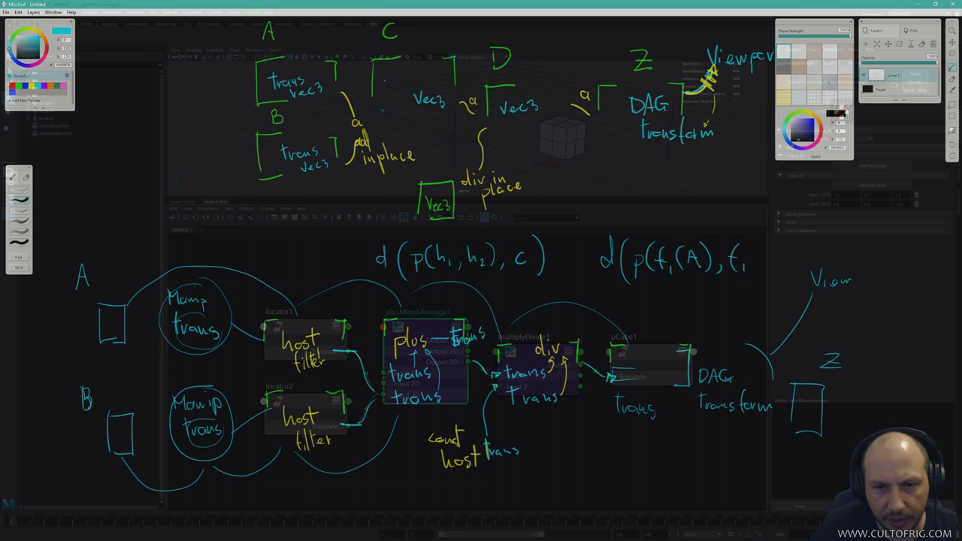
mouse_move(756, 243)
mouse_down()
mouse_move(753, 271)
mouse_move(760, 265)
mouse_up()
mouse_move(761, 249)
mouse_down()
mouse_move(761, 264)
mouse_move(777, 269)
mouse_up()
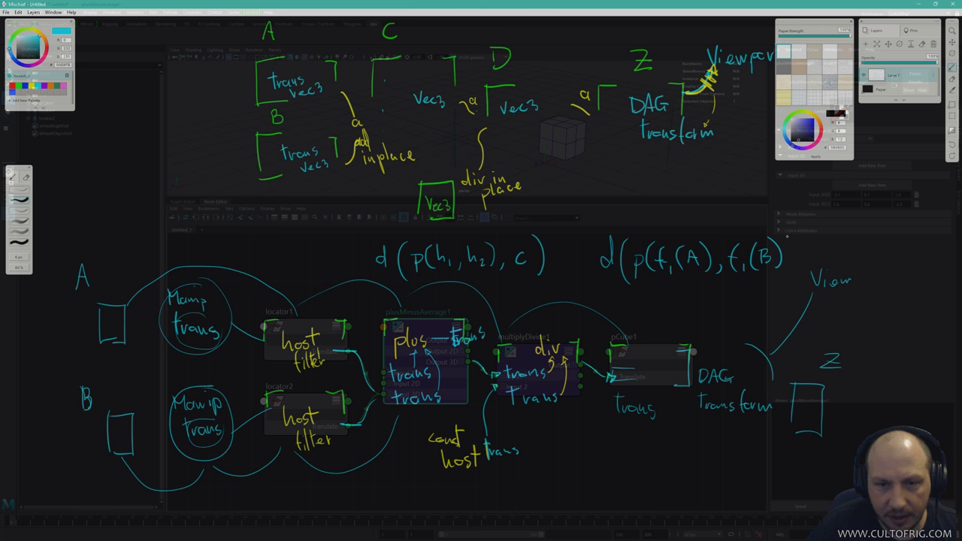
mouse_move(787, 228)
mouse_down()
mouse_move(799, 263)
mouse_move(792, 277)
mouse_up()
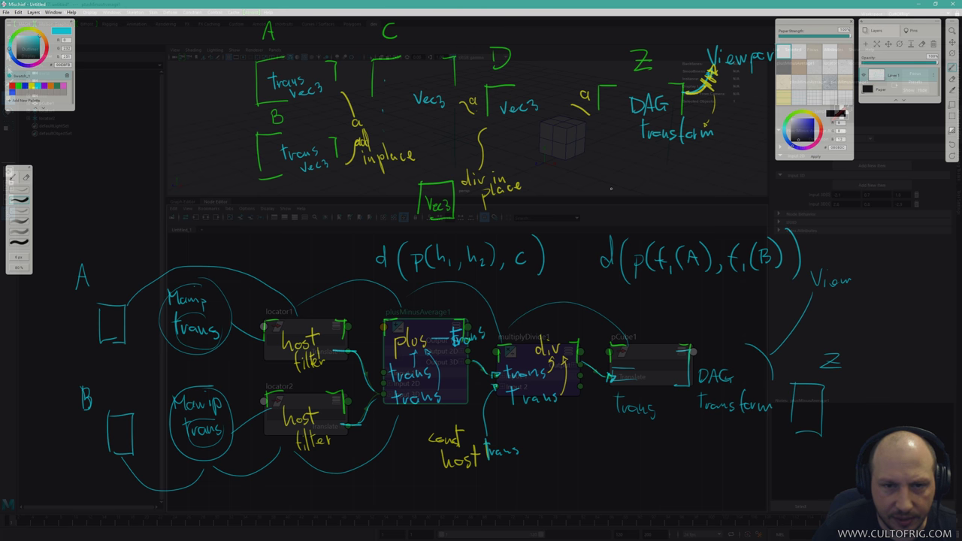
mouse_move(670, 175)
mouse_down()
mouse_move(695, 194)
mouse_move(692, 185)
mouse_move(679, 223)
mouse_up()
mouse_move(686, 208)
mouse_down()
mouse_move(686, 219)
mouse_move(692, 214)
mouse_up()
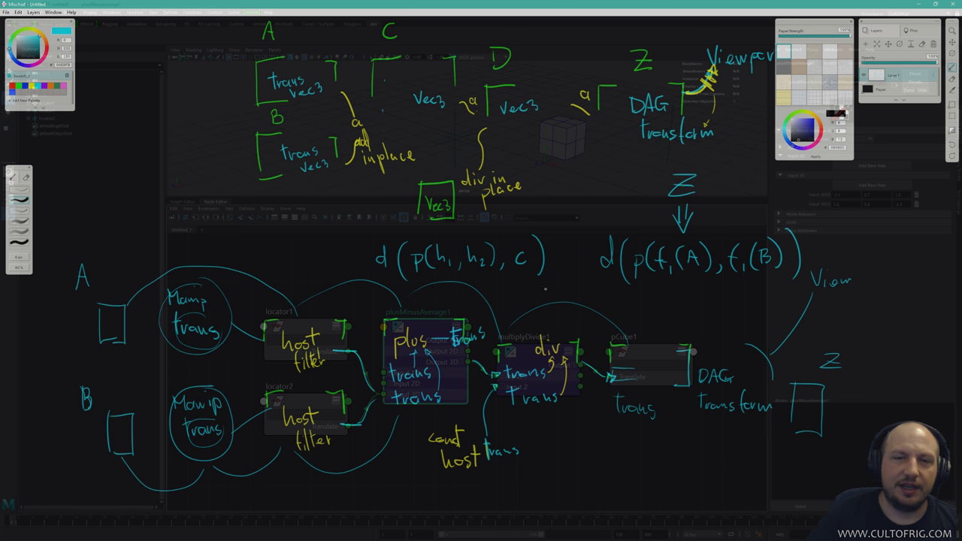
scroll(532, 286, down, 5)
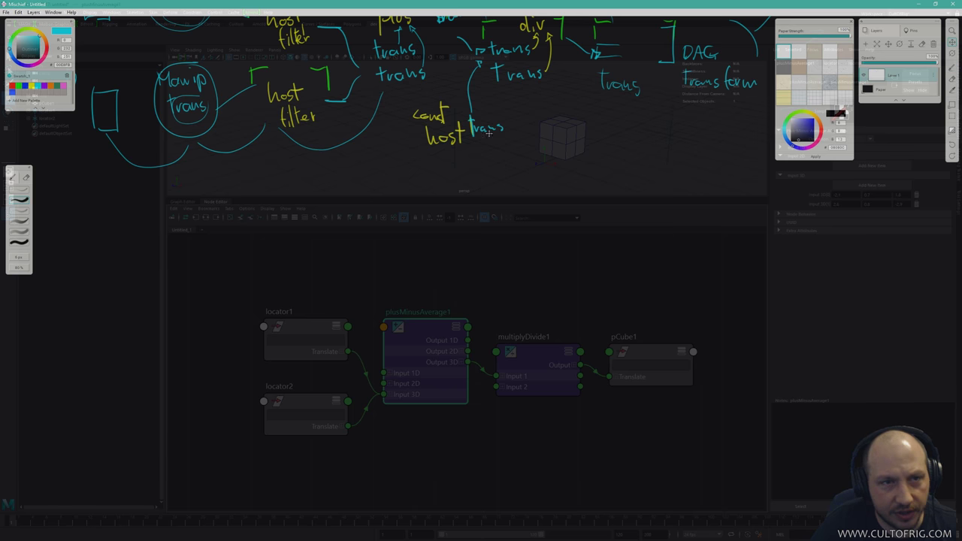
Drag the Mischief backdrop opacity slider so the paper turns light and the node graph shows through.
scroll(361, 124, up, 5)
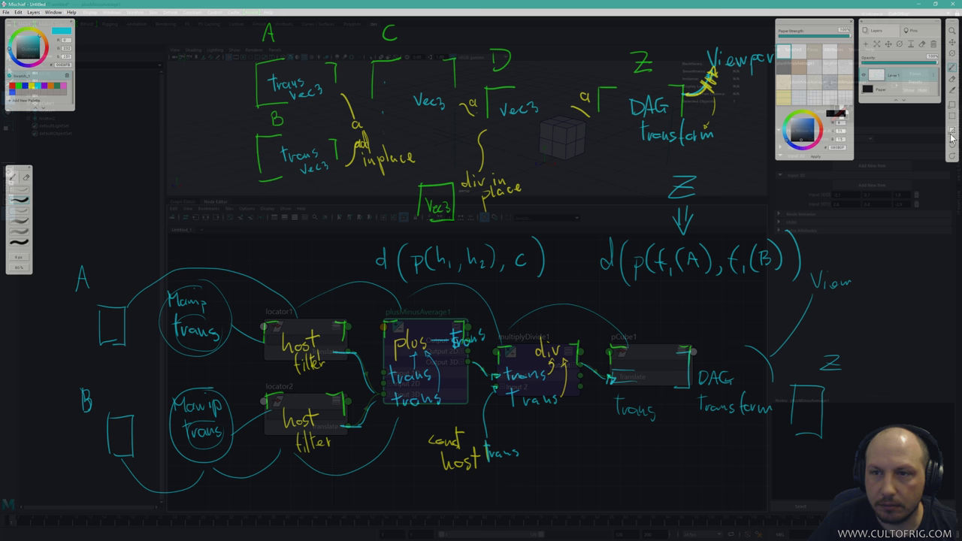
mouse_move(950, 139)
drag(920, 132, 905, 134)
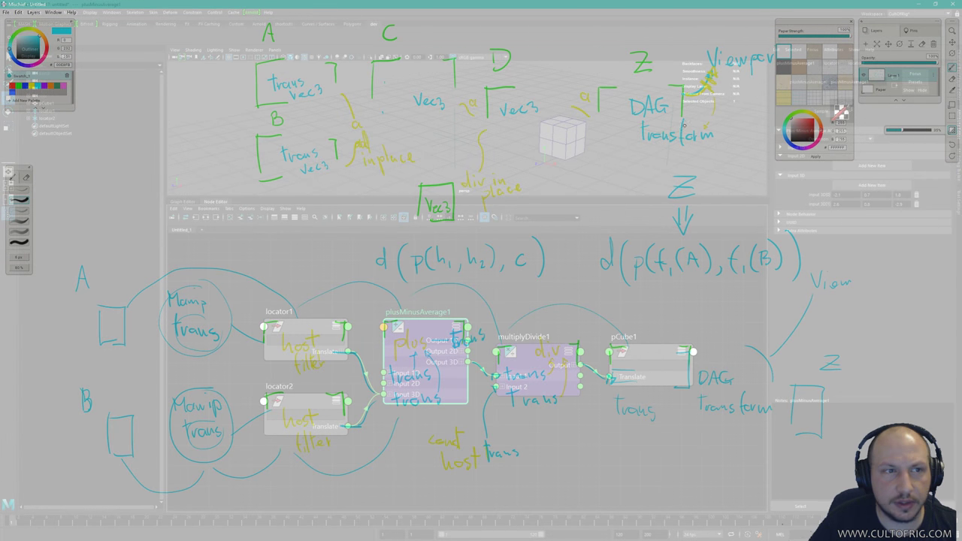
Return to the Mischief drawing and pan the ink up off the node graph.
key(super+Tab)
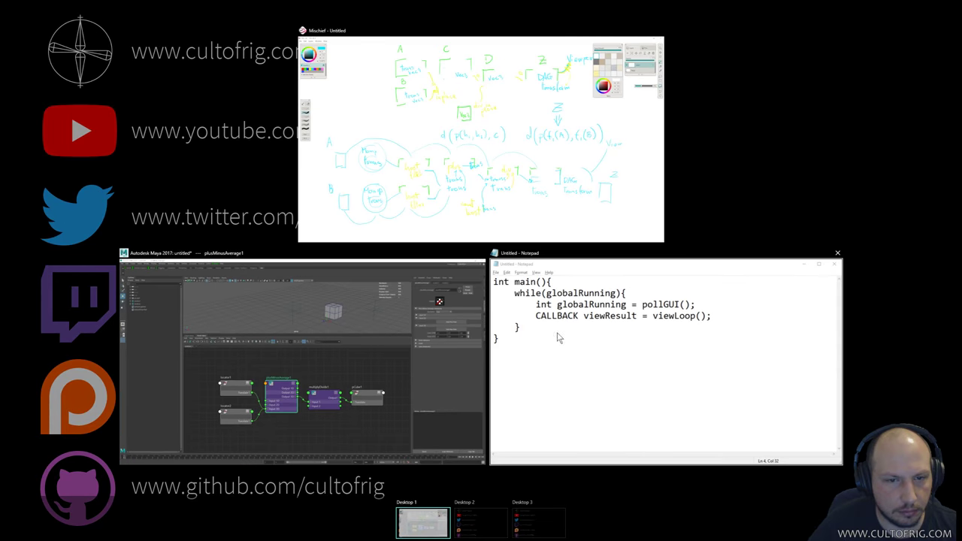
click(472, 228)
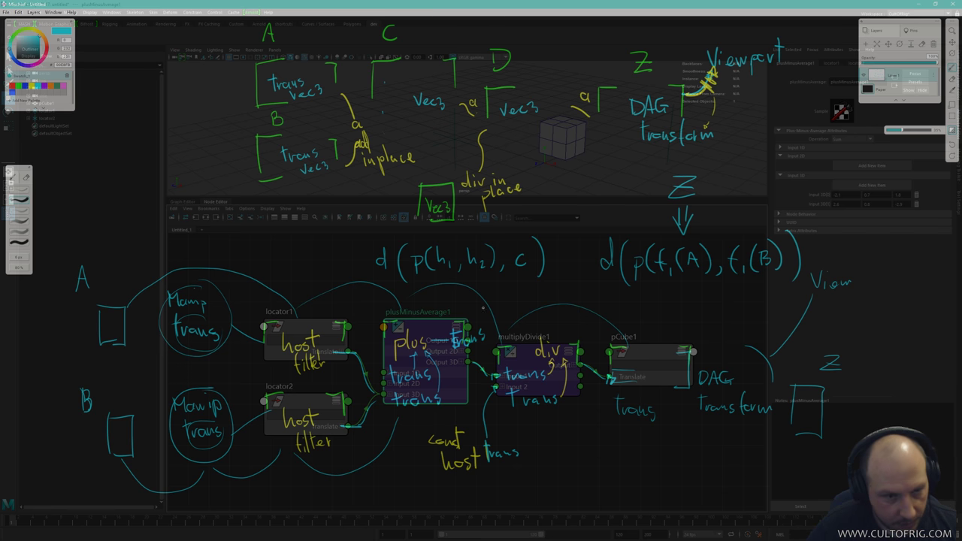
scroll(483, 307, down, 5)
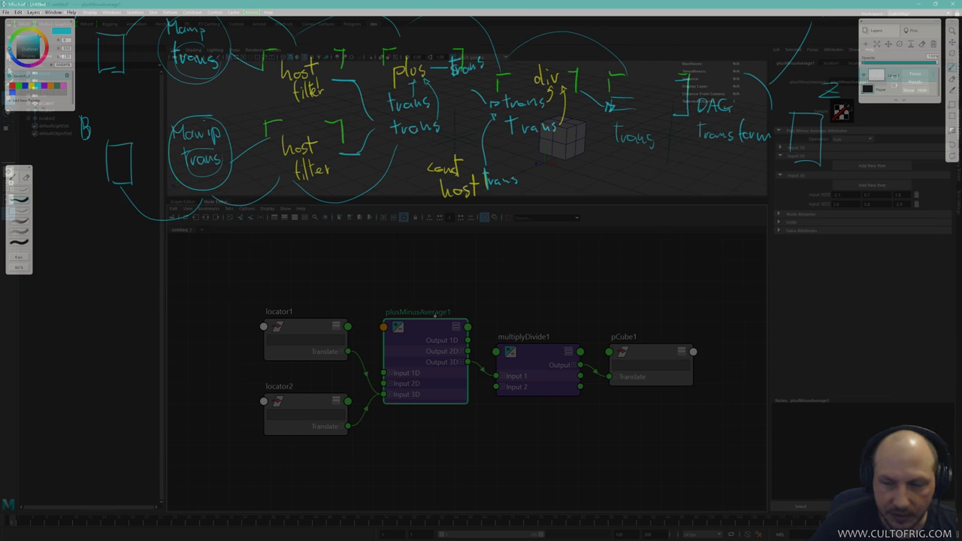
scroll(511, 278, down, 1)
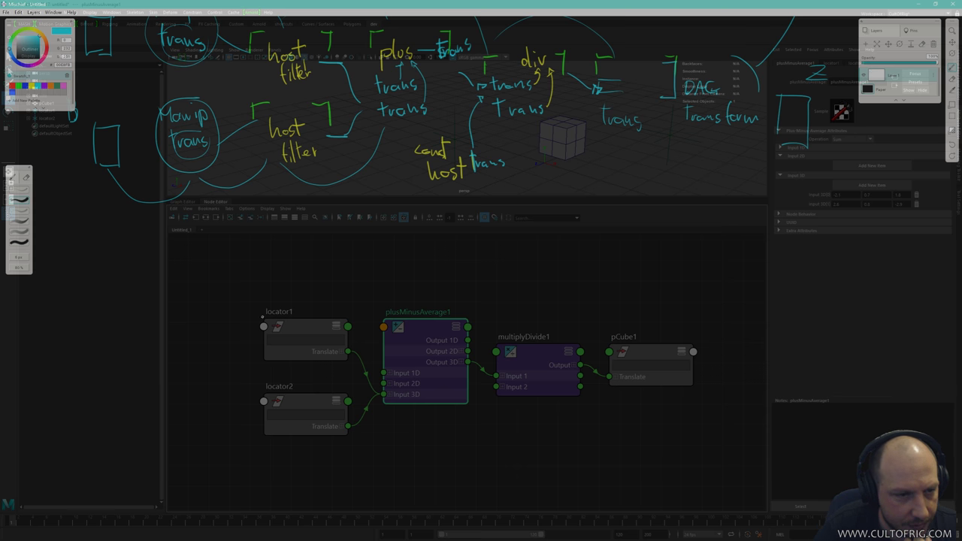
Undo a stray stroke beside locator1, switch the pen to green, and head back to Maya.
drag(264, 282, 266, 364)
key(ctrl+z)
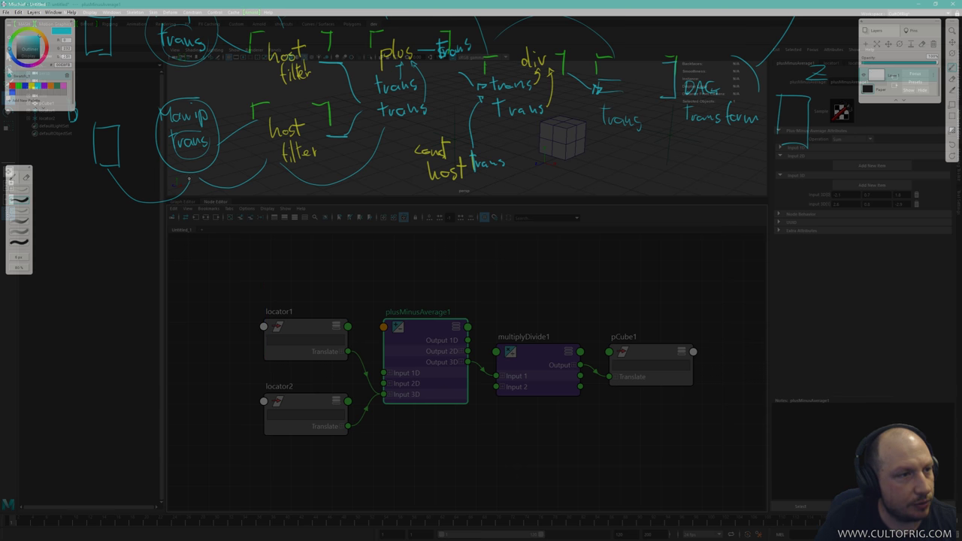
click(23, 90)
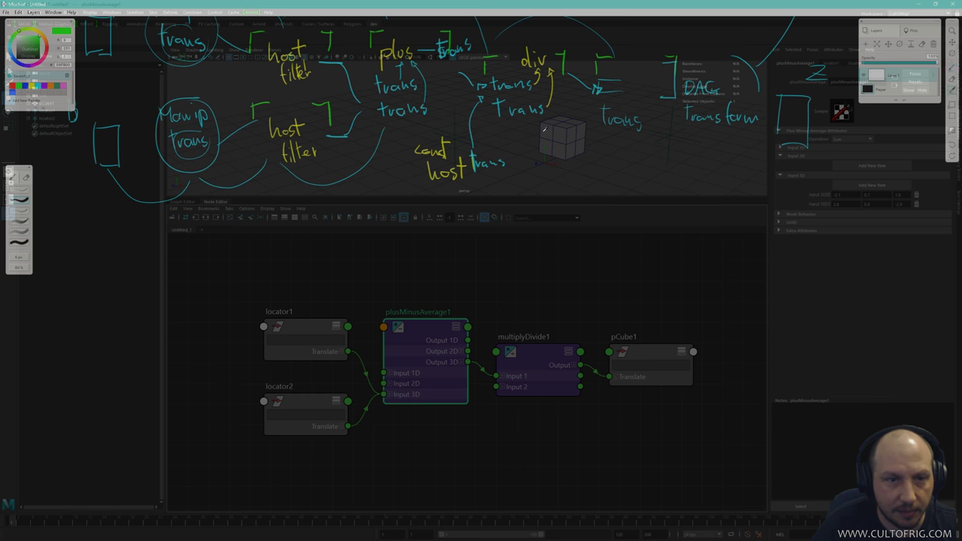
key(alt+Tab)
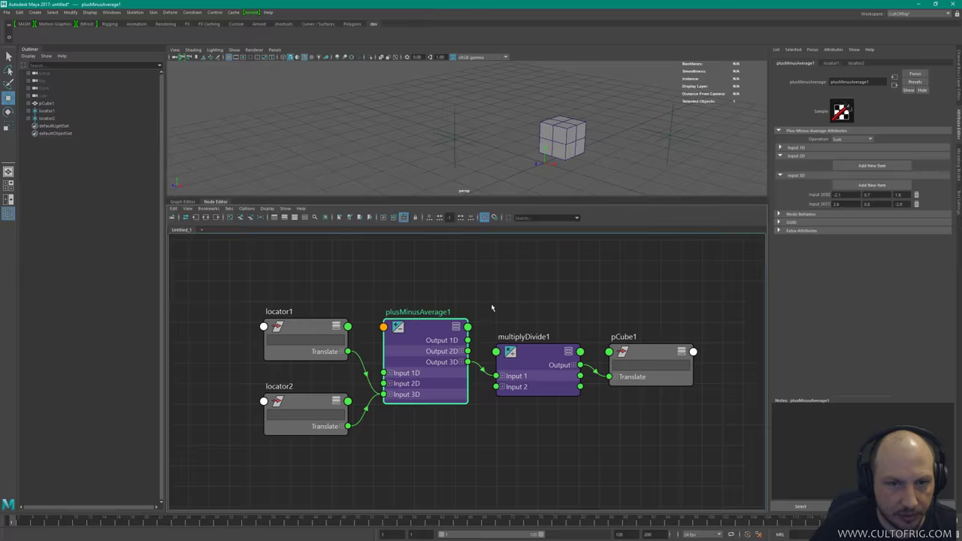
Bring Maya up full screen and hide the Outliner and attribute panel to widen the Node Editor.
key(super+Tab)
click(506, 240)
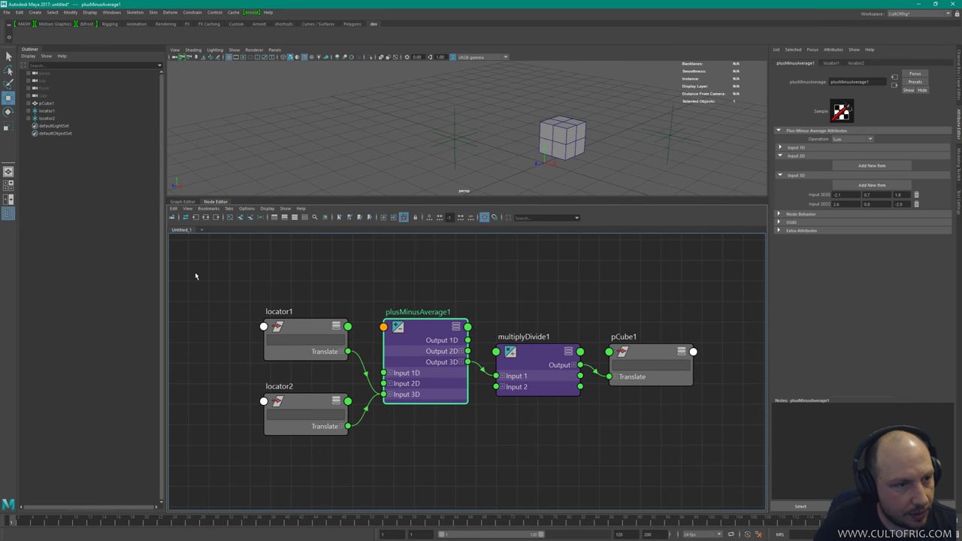
click(8, 213)
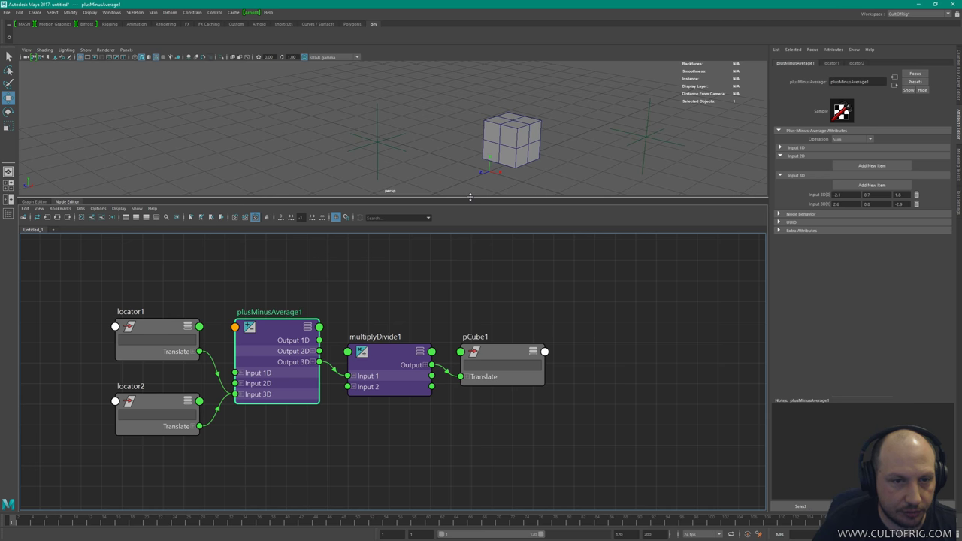
drag(470, 197, 469, 152)
click(918, 148)
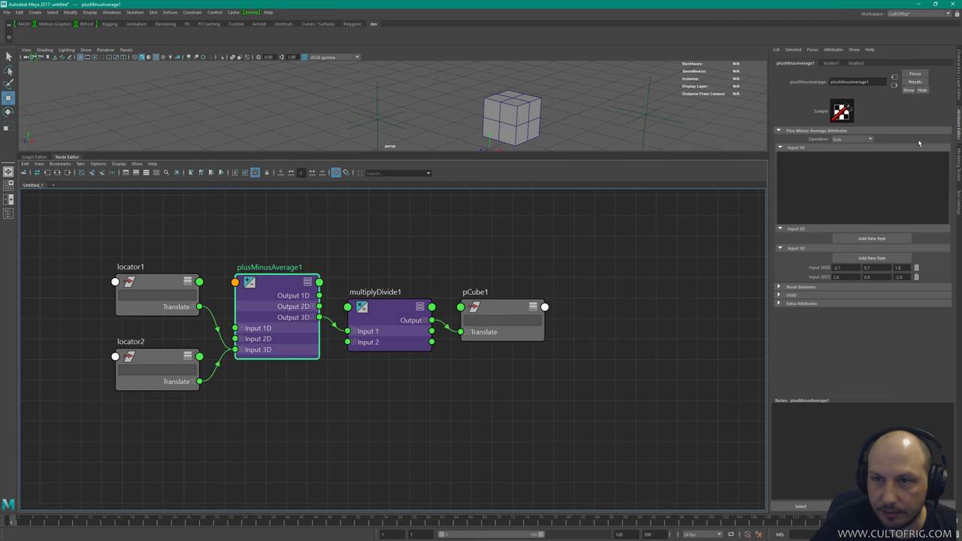
click(958, 135)
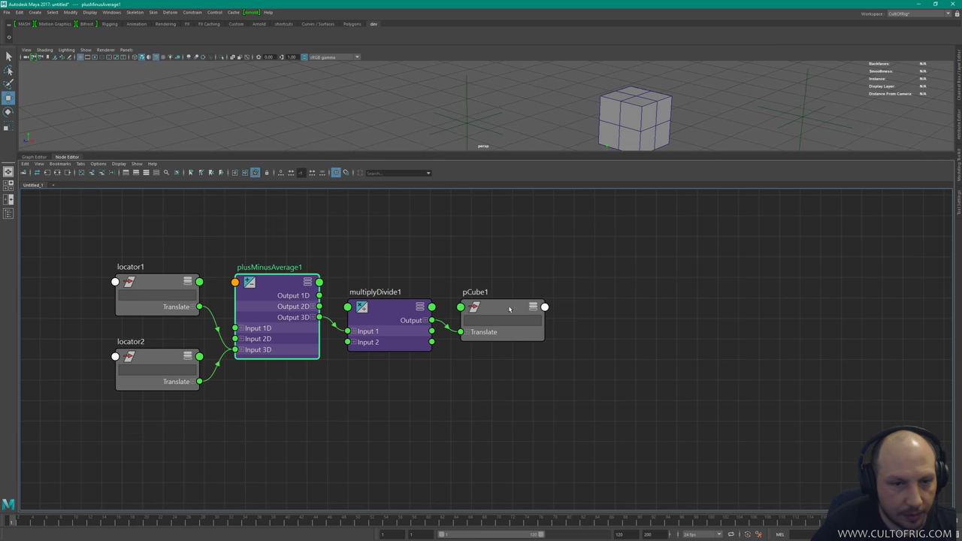
Spread out pCube1, multiplyDivide1, plusMinusAverage1 and the locators, then enlarge the perspective view centred on the cube.
drag(509, 309, 687, 308)
drag(398, 311, 518, 325)
drag(680, 307, 734, 308)
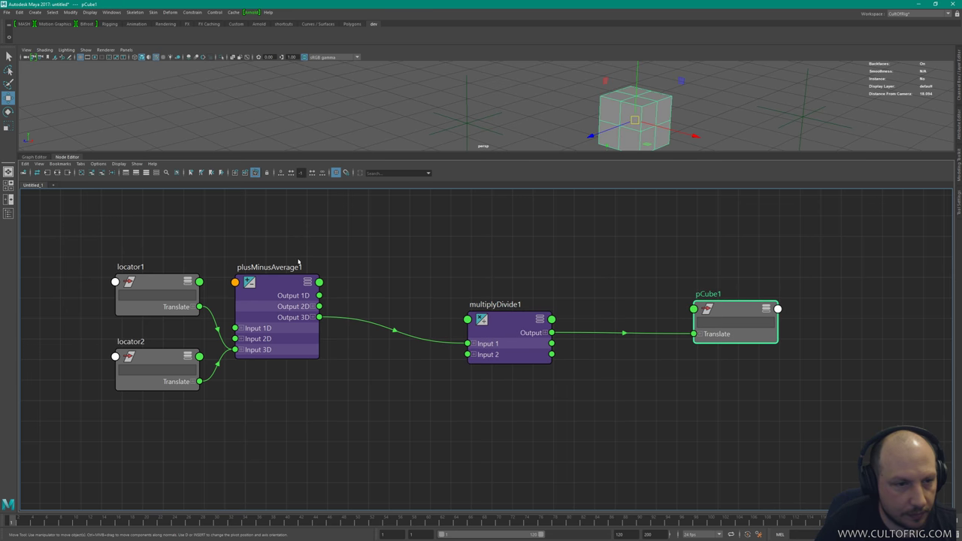
drag(254, 286, 328, 292)
drag(158, 355, 151, 422)
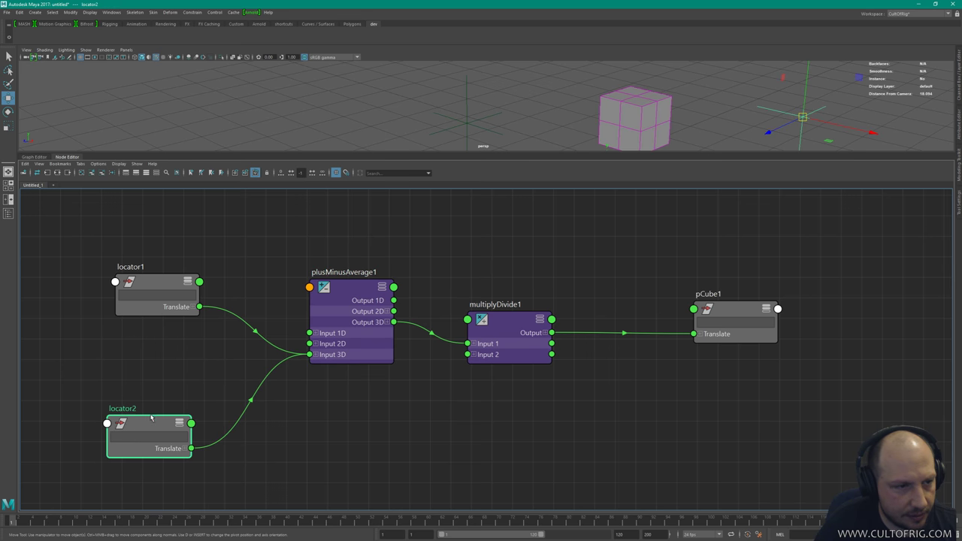
drag(197, 287, 188, 259)
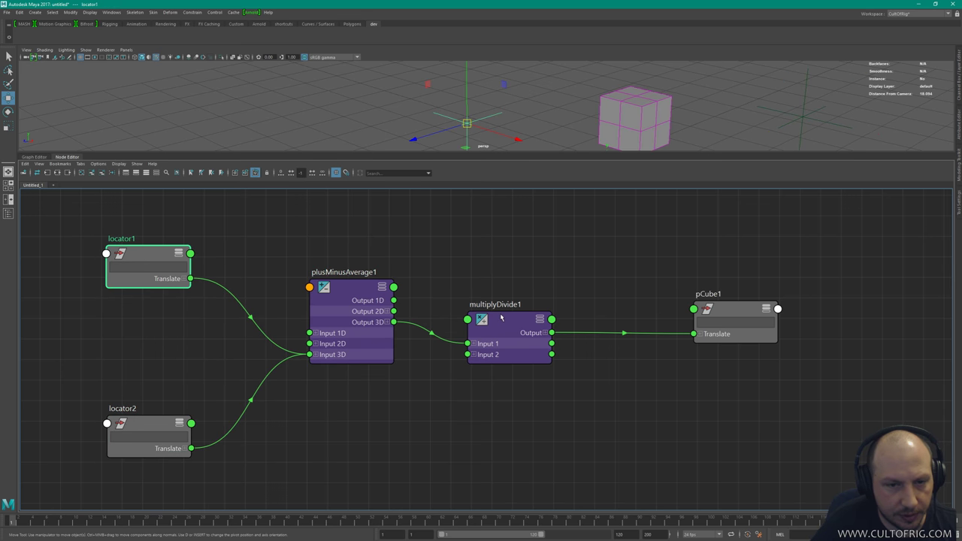
drag(502, 317, 532, 296)
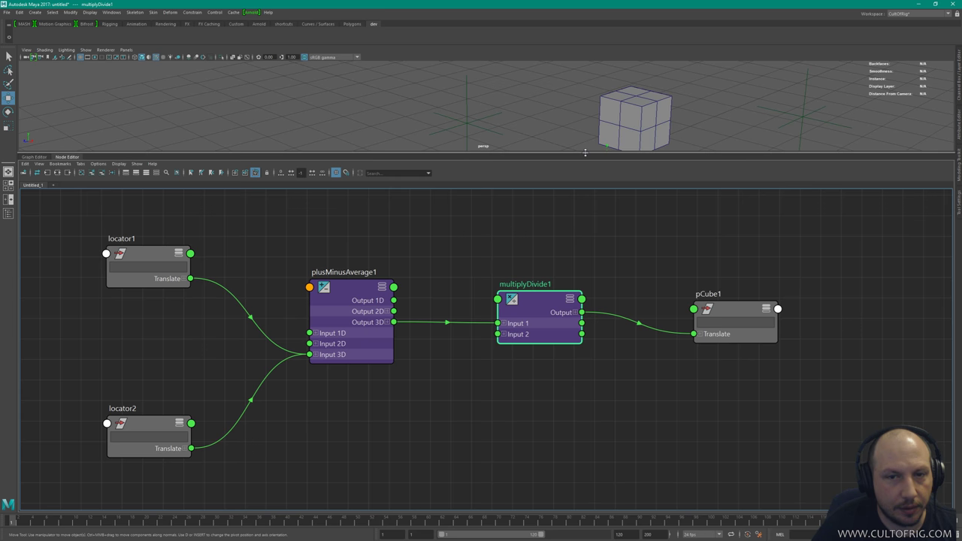
drag(586, 154, 582, 201)
alt+drag(524, 93, 435, 121)
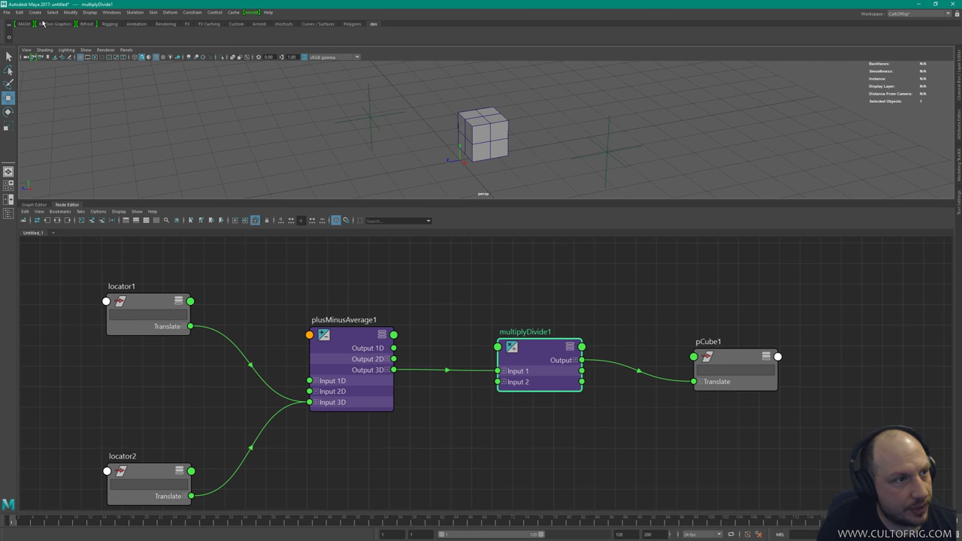
Create a polygon sphere, pSphere1, and show its attributes in the Attribute Editor.
click(35, 12)
mouse_move(69, 48)
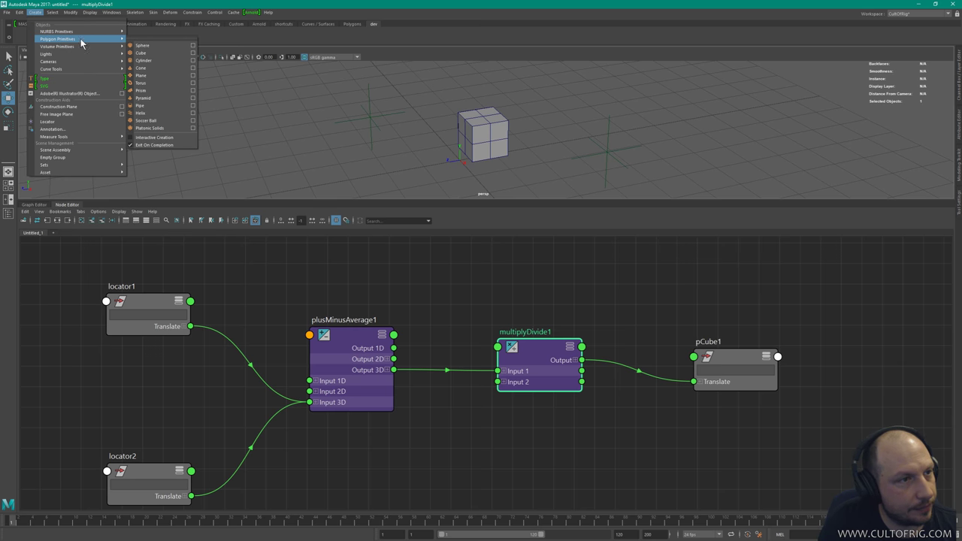
click(146, 43)
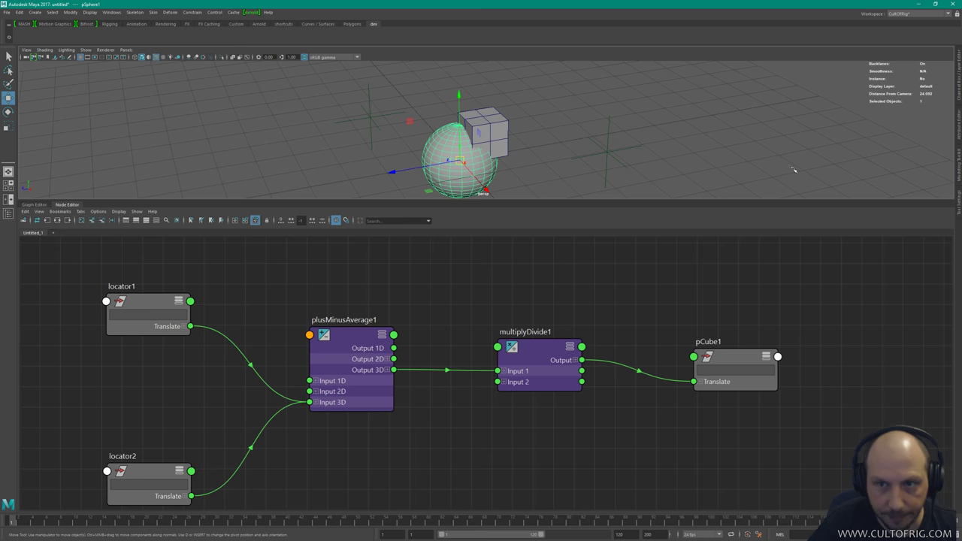
click(634, 117)
key(ctrl+z)
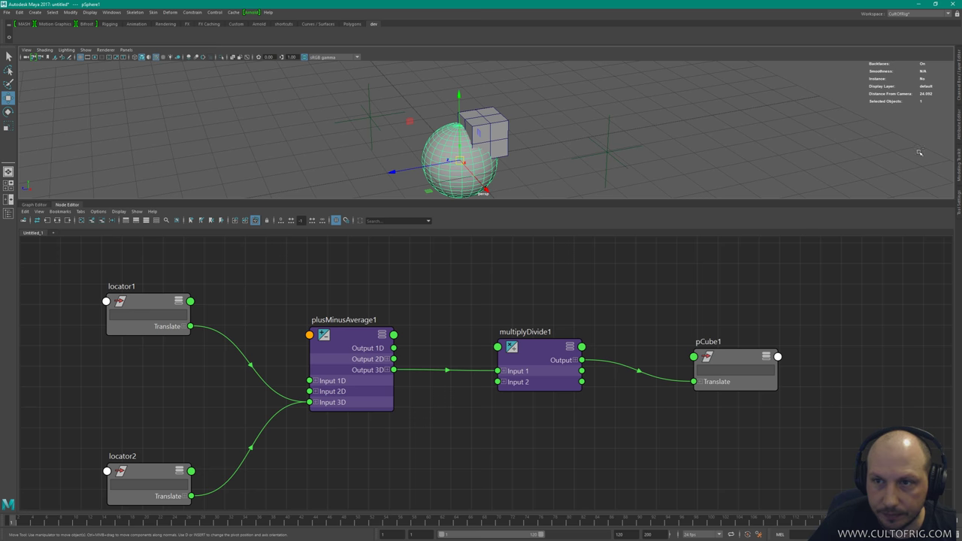
click(957, 140)
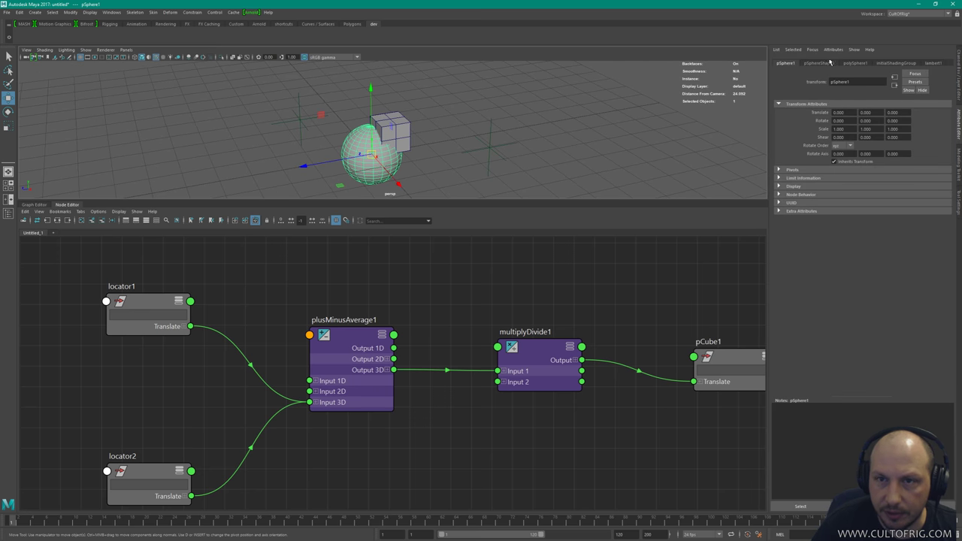
Set polySphere1's Radius to 0.5 and turn on the Outliner.
click(826, 63)
click(855, 62)
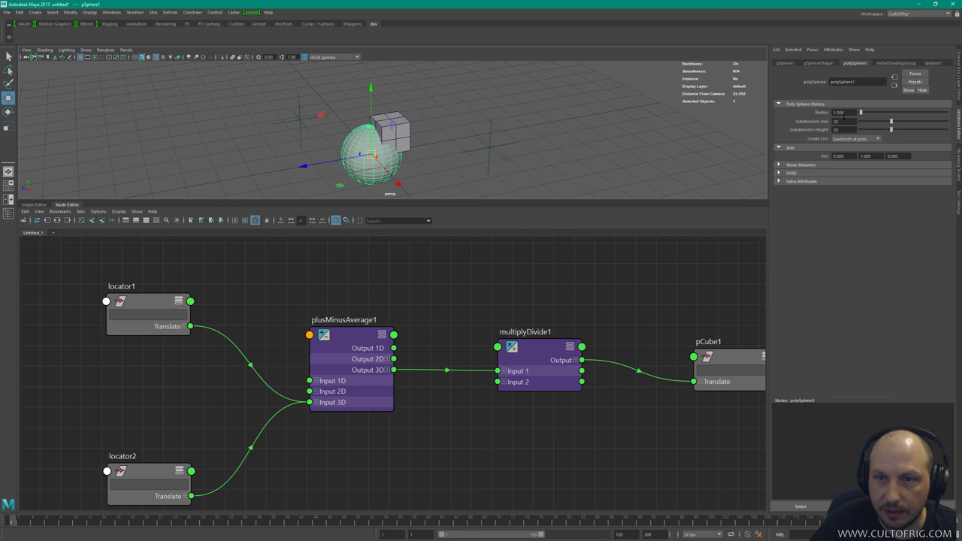
click(840, 112)
text(0.5)
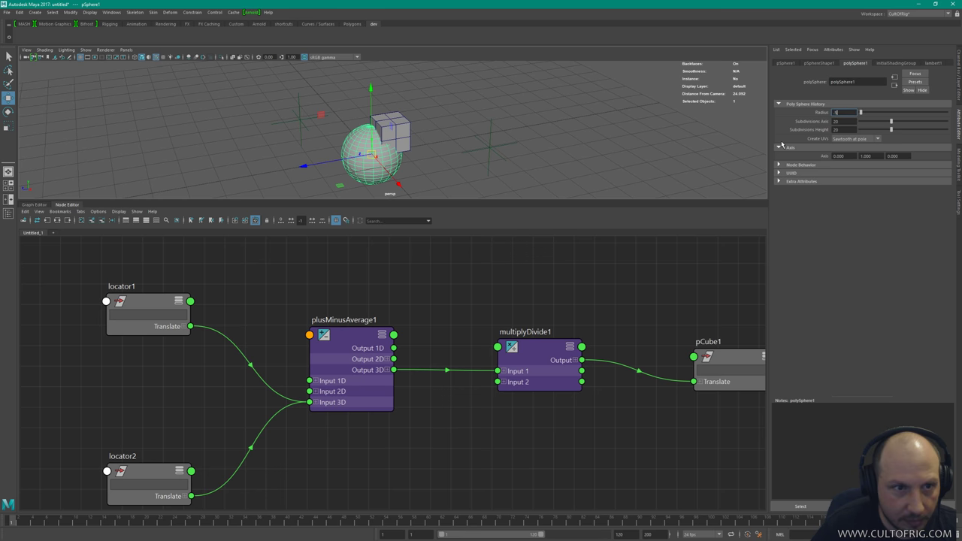
key(Return)
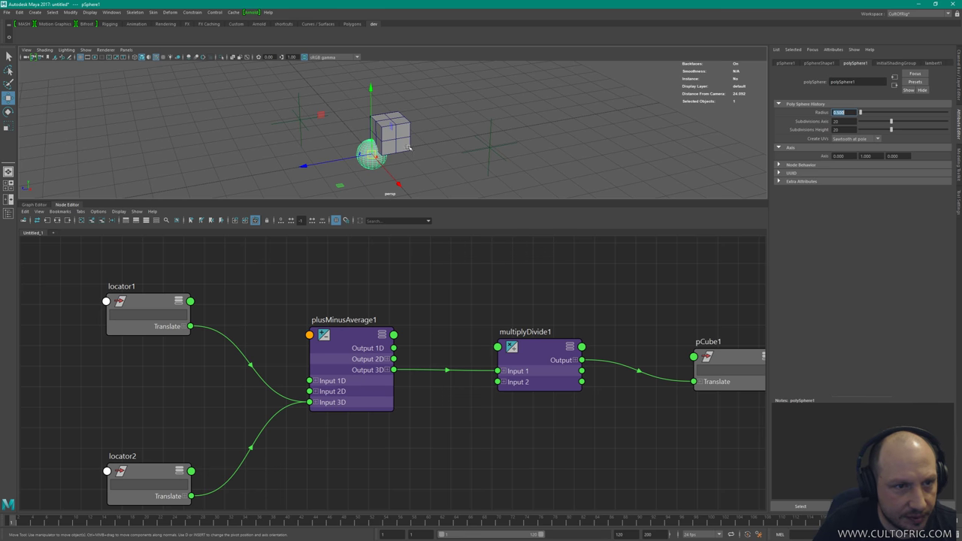
scroll(443, 360, down, 3)
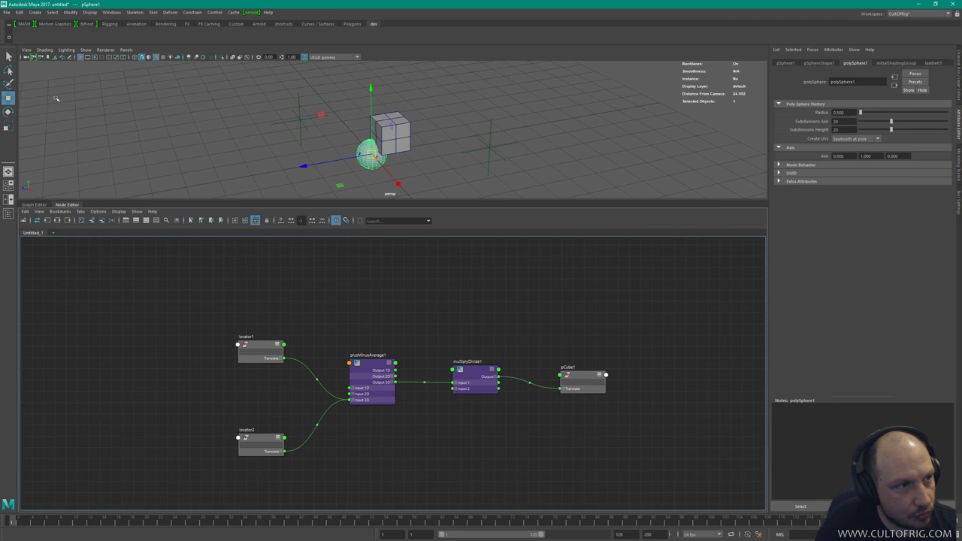
click(8, 213)
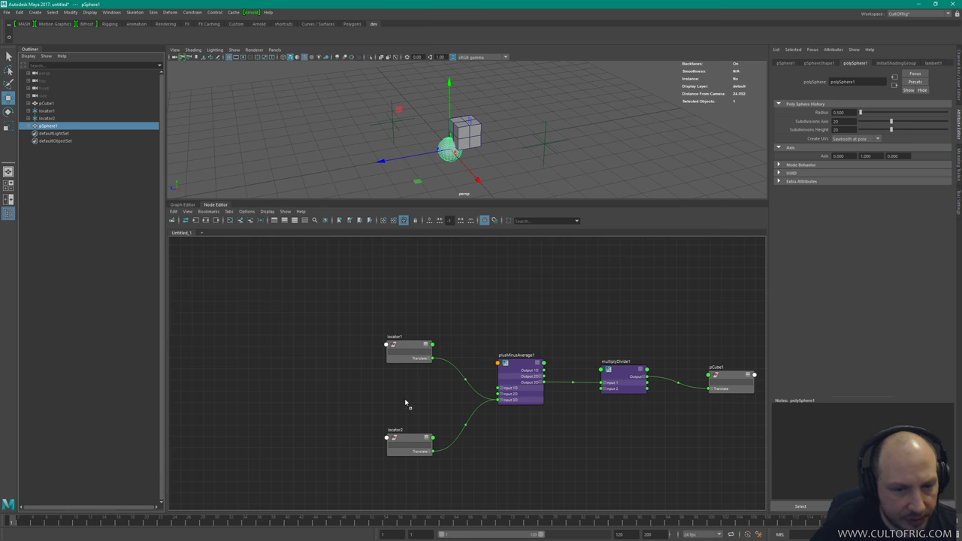
Add pSphere1 to the Node Editor below multiplyDivide1 and expand plusMinusAverage1's Input 3D entries.
middle_drag(47, 126, 594, 459)
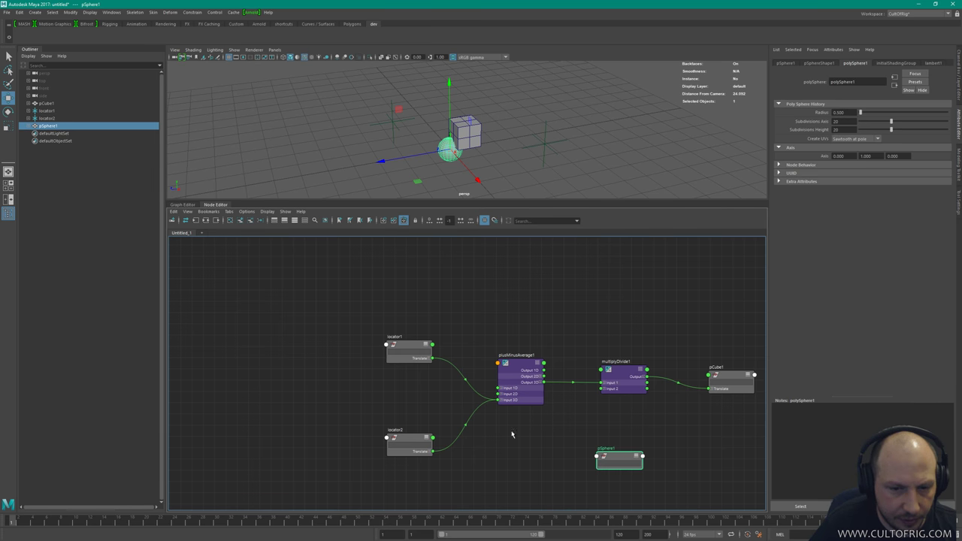
click(8, 213)
alt+middle_drag(491, 340, 404, 314)
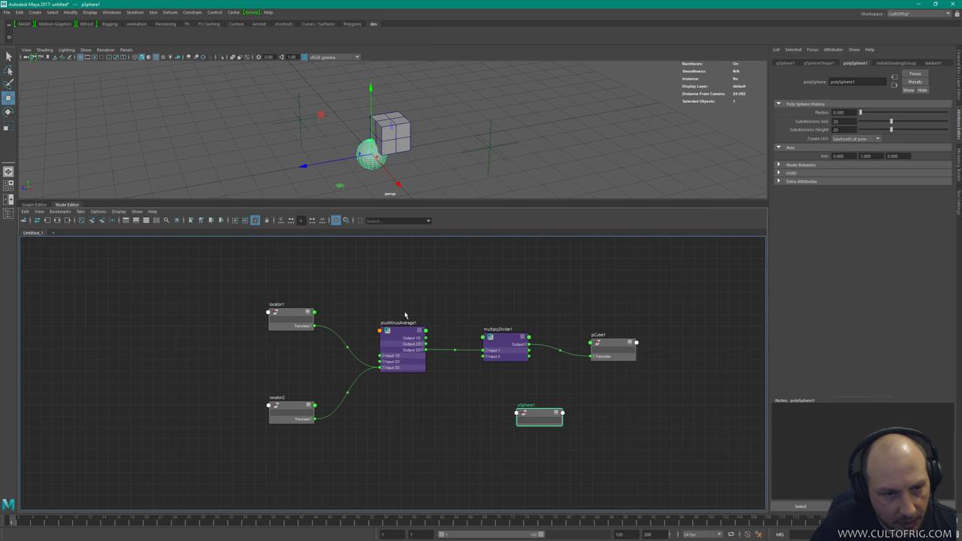
click(412, 341)
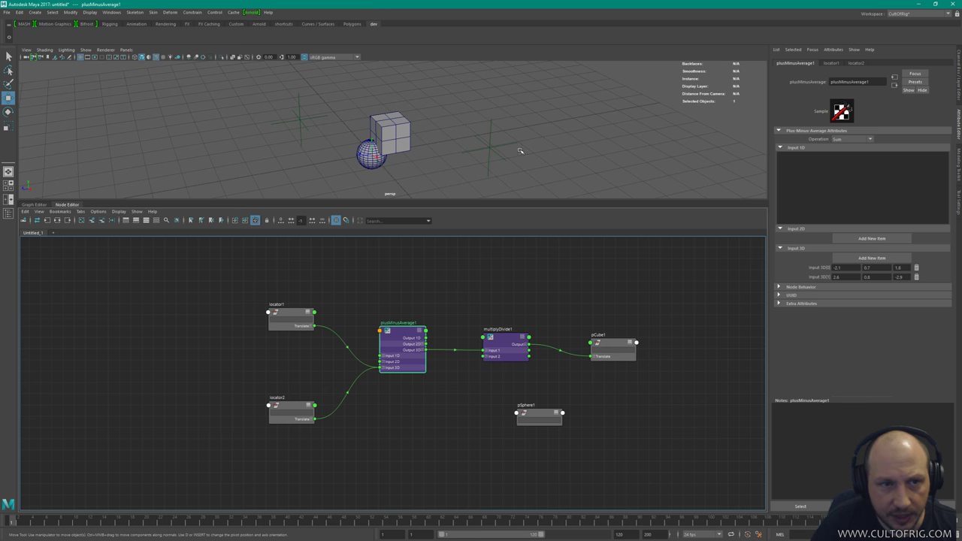
click(385, 368)
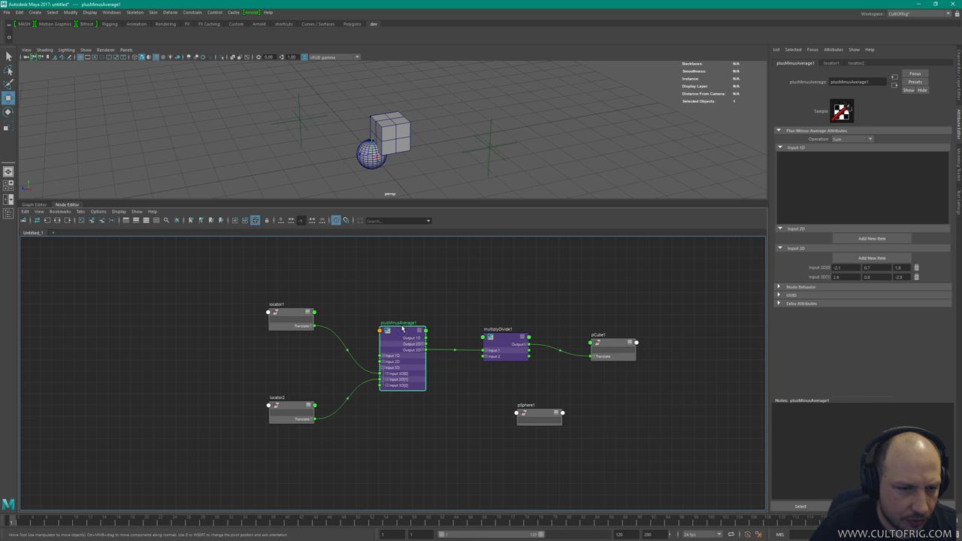
click(535, 412)
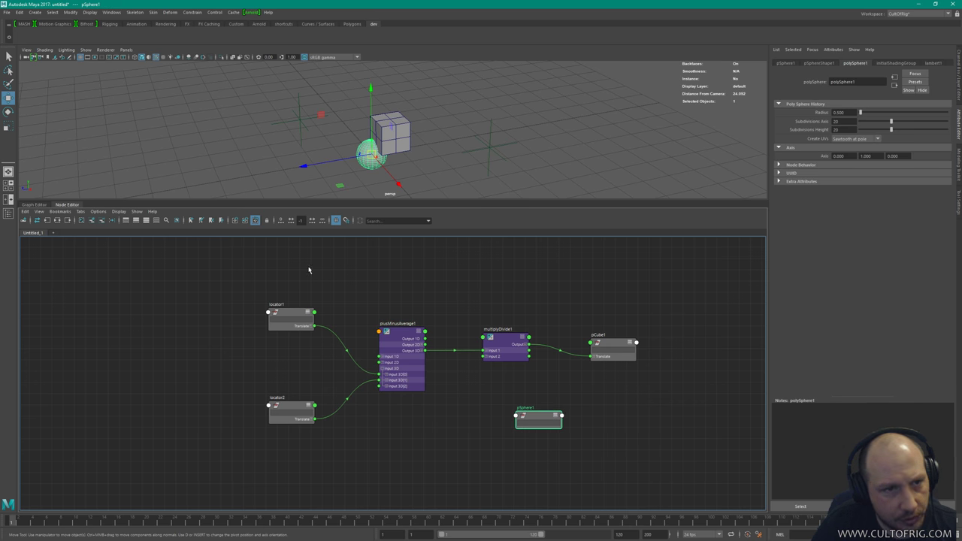
drag(532, 423, 510, 432)
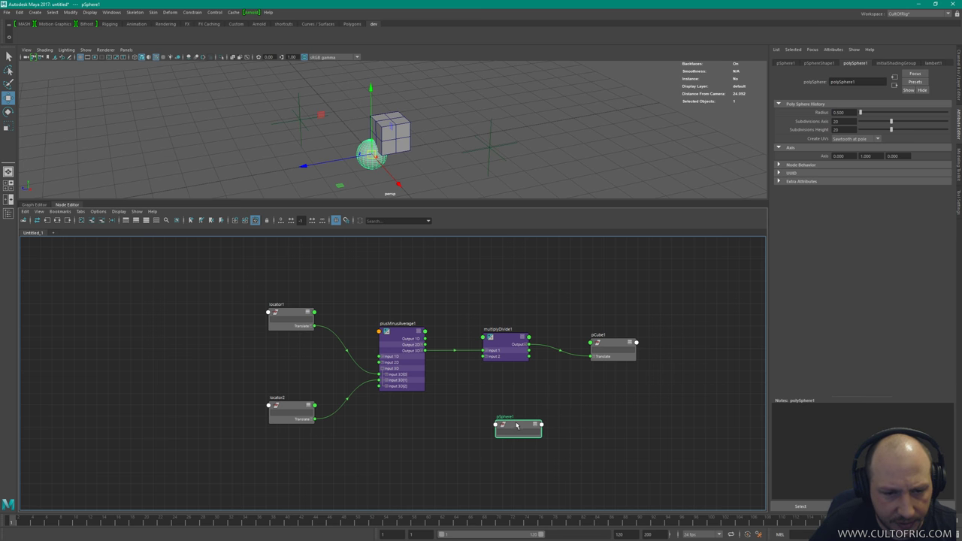
Show all of pSphere1's attributes and connect plusMinusAverage1's Output 3D to its Translate.
key(3)
drag(519, 426, 508, 394)
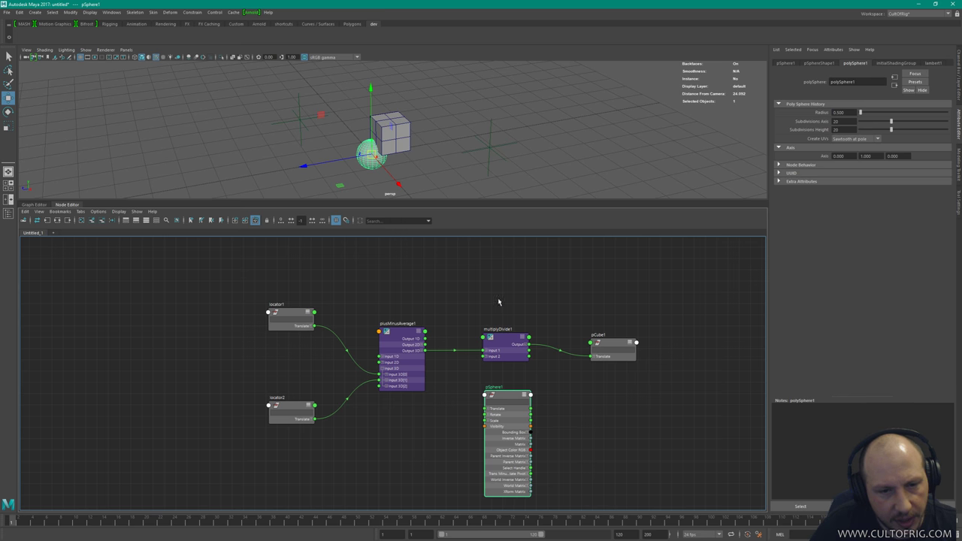
middle_drag(493, 305, 446, 270)
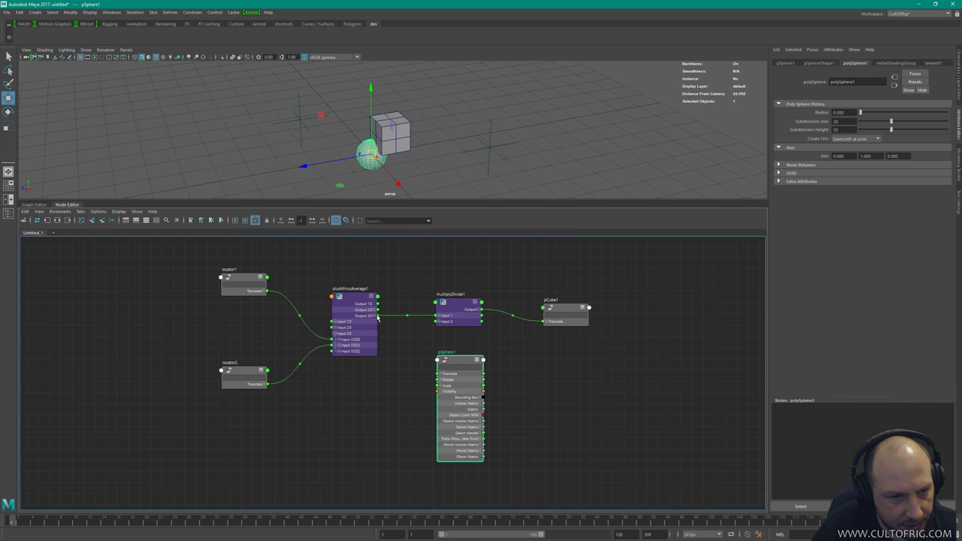
drag(378, 316, 461, 367)
Move locator2 and locator1 to confirm the sphere and cube follow, then inspect multiplyDivide1.
click(496, 150)
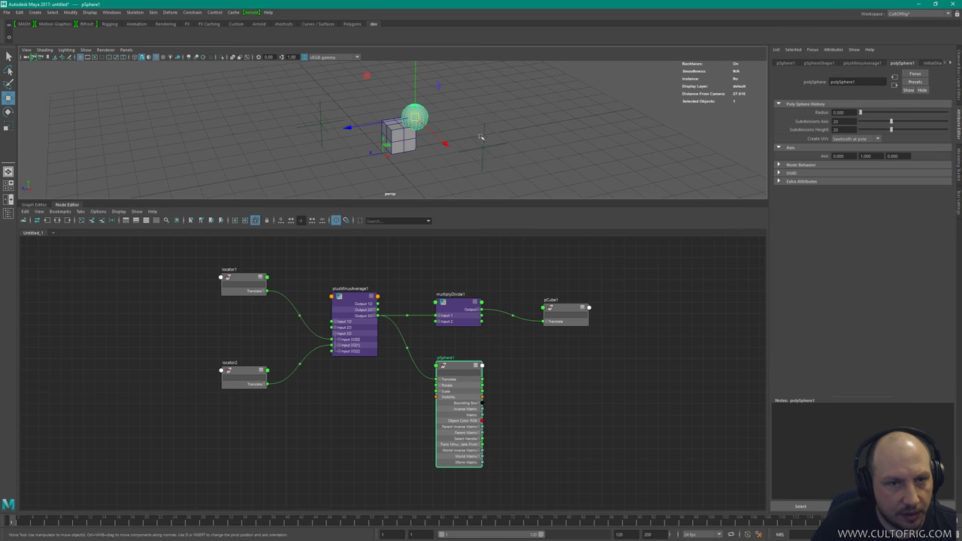
drag(498, 151, 568, 133)
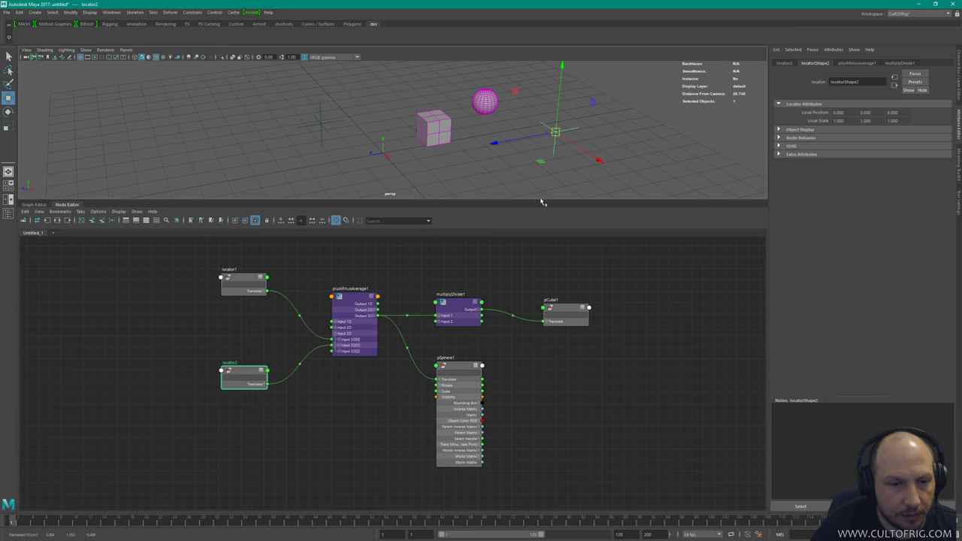
drag(347, 295, 344, 293)
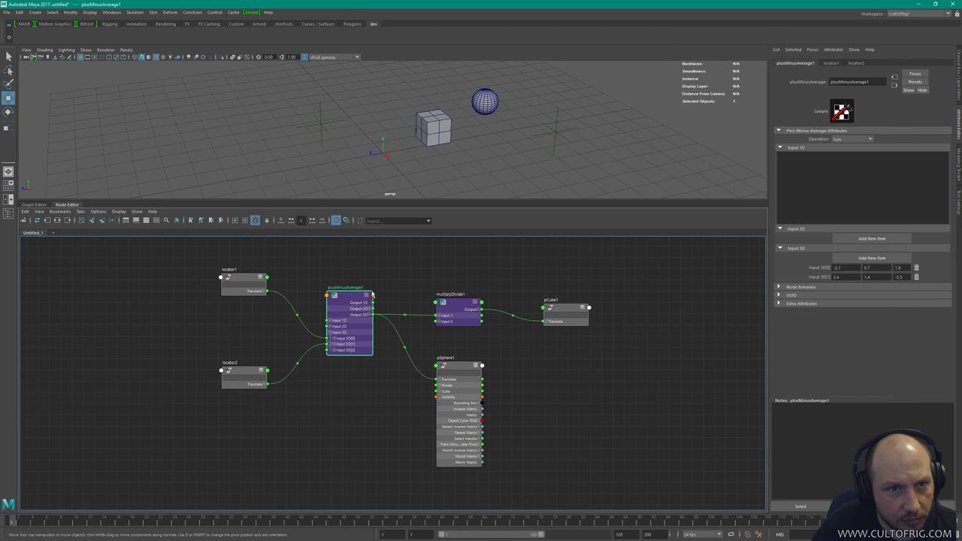
click(556, 135)
drag(556, 135, 528, 136)
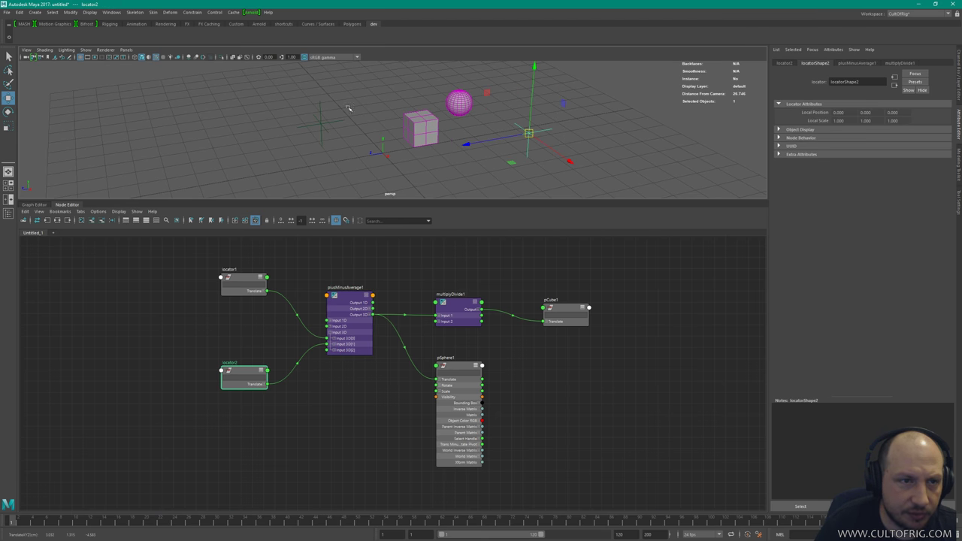
click(321, 124)
drag(321, 124, 395, 109)
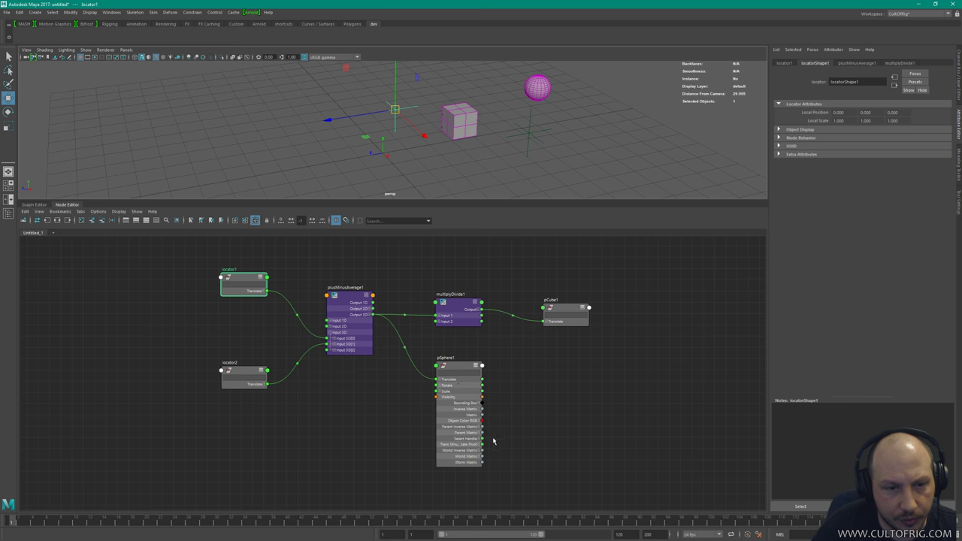
click(460, 302)
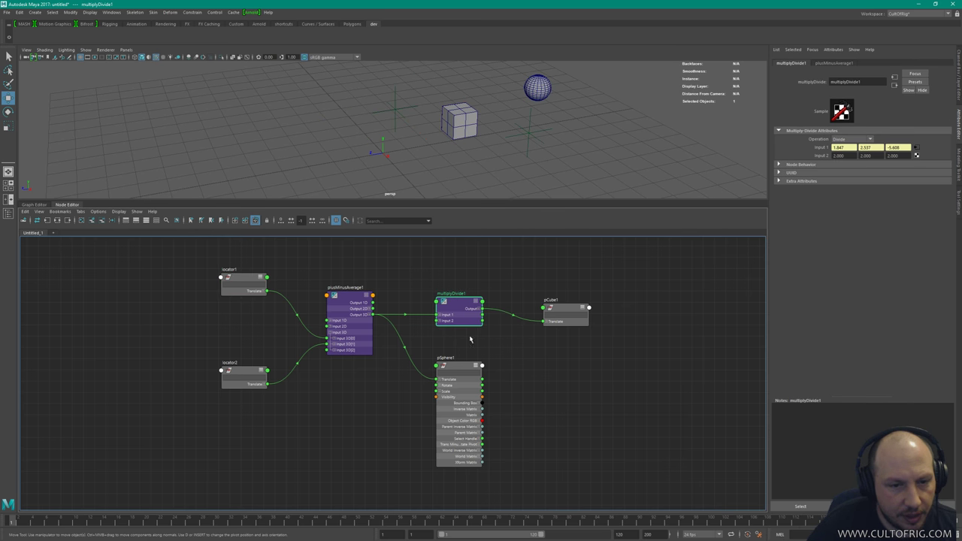
scroll(502, 367, up, 4)
Show only connected attributes on every node and move pSphere1 down and right.
click(486, 369)
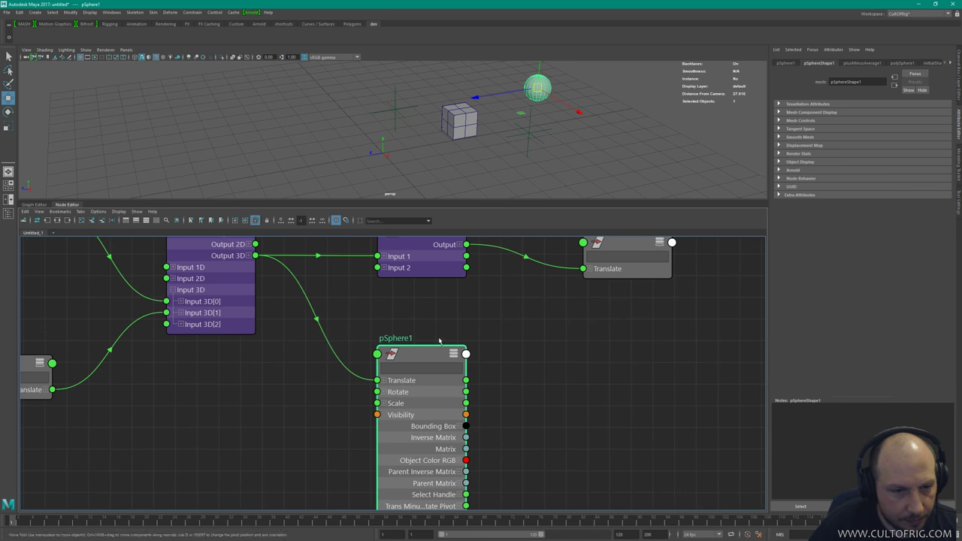
scroll(446, 319, down, 5)
scroll(446, 318, down, 2)
drag(338, 272, 536, 423)
key(2)
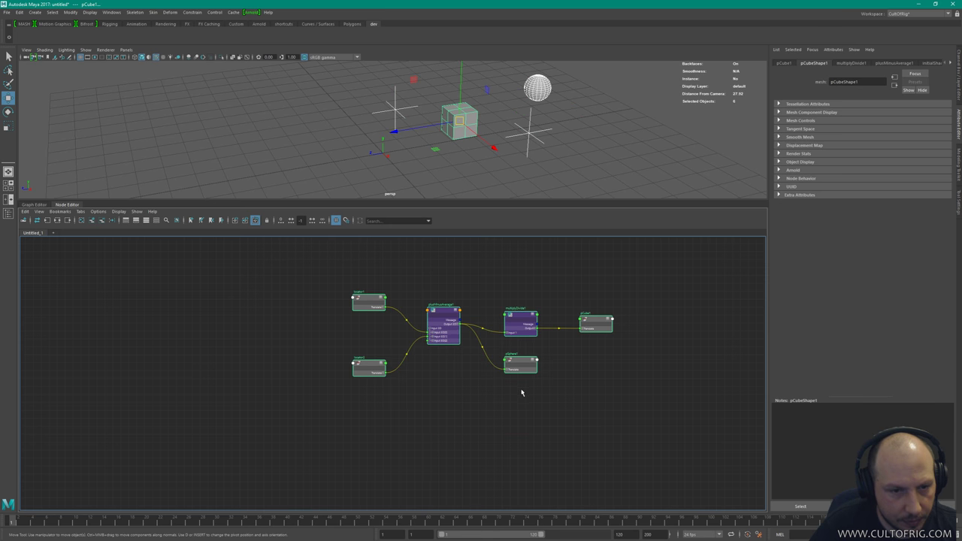
scroll(556, 326, up, 2)
click(552, 331)
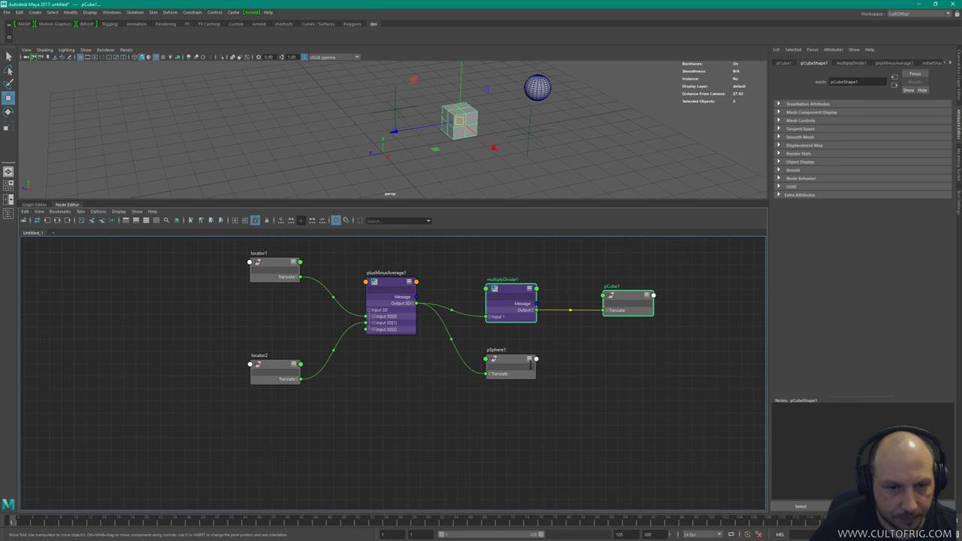
drag(511, 362, 535, 412)
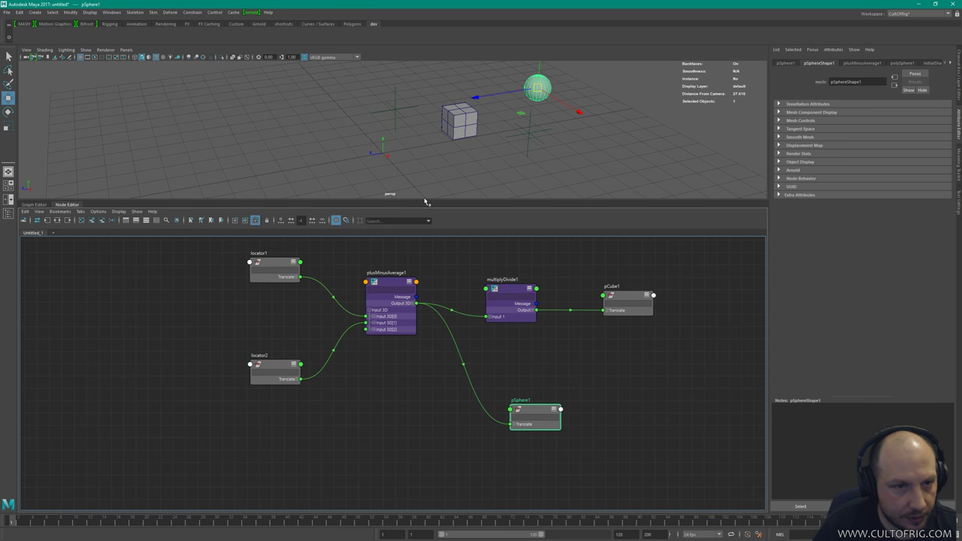
Enlarge the node graph, hide the attribute panel, raise multiplyDivide1 and select pCube1.
drag(425, 201, 421, 146)
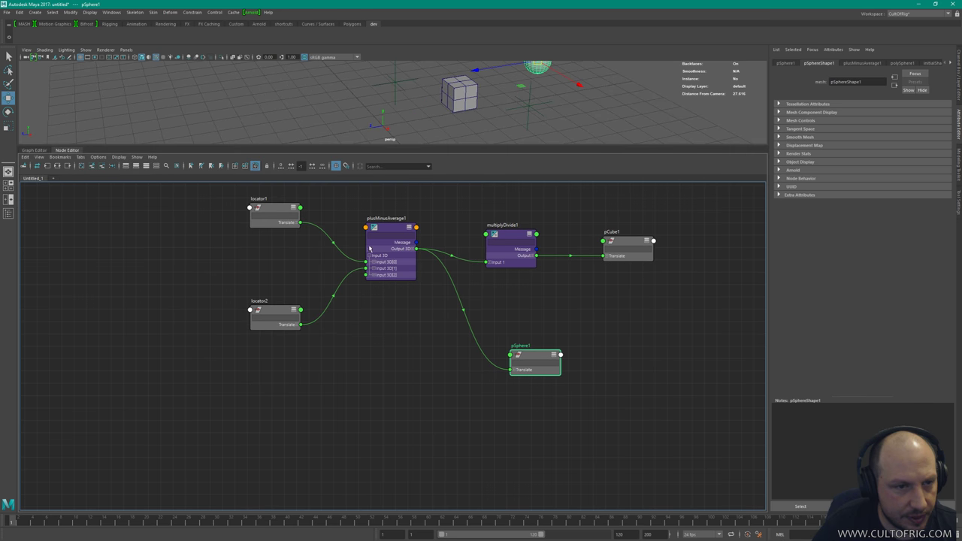
drag(277, 309, 274, 324)
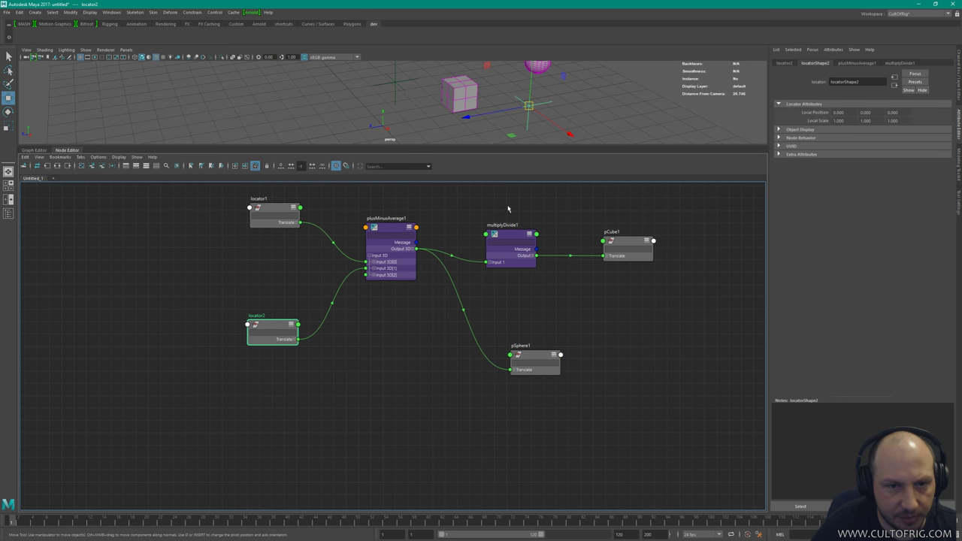
scroll(450, 365, up, 3)
scroll(467, 351, down, 2)
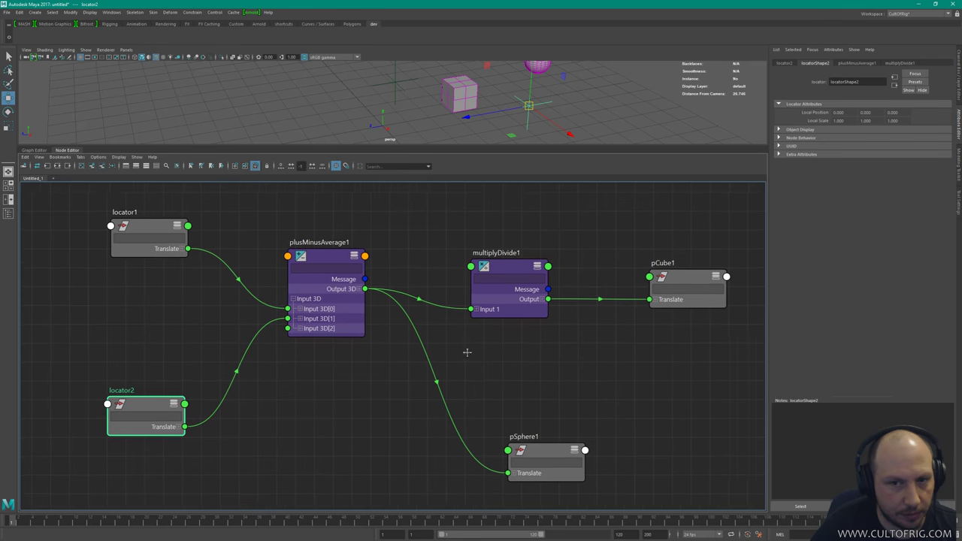
alt+middle_drag(467, 351, 470, 347)
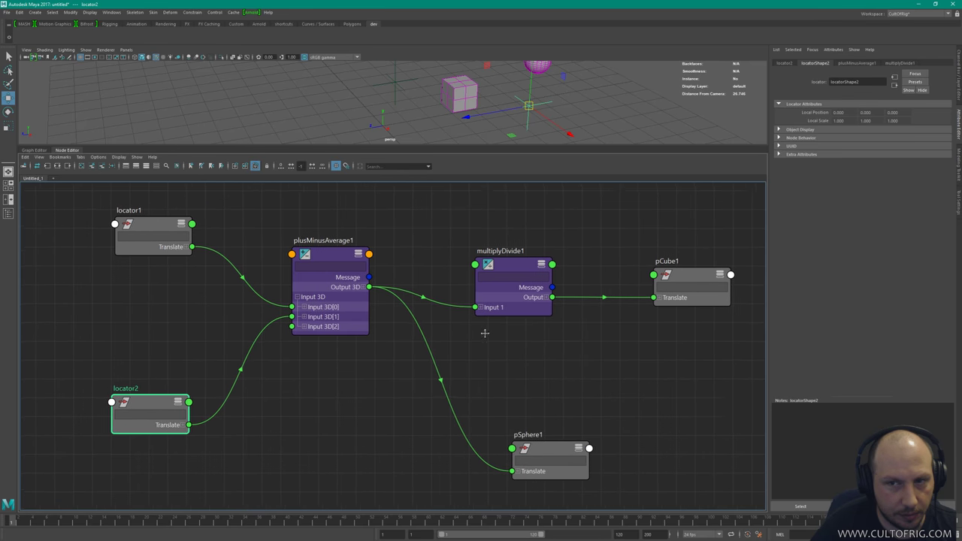
click(958, 129)
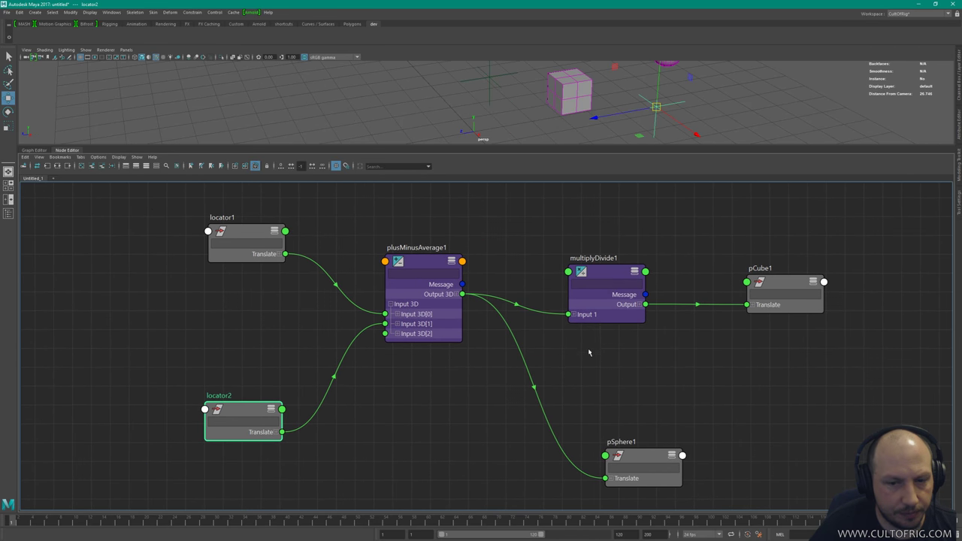
drag(620, 266, 623, 248)
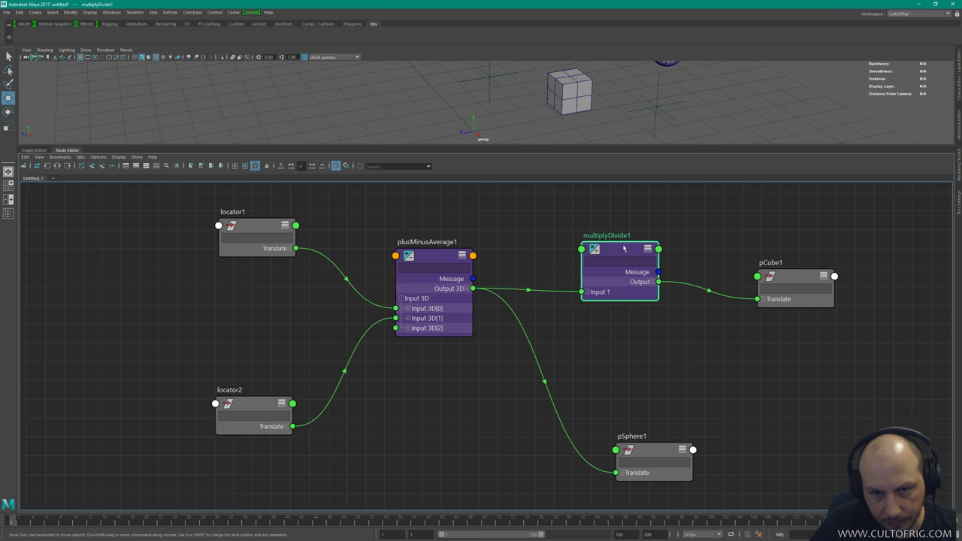
click(781, 277)
Bring the Mischief sketch overlay back over Maya's node graph.
key(super+Tab)
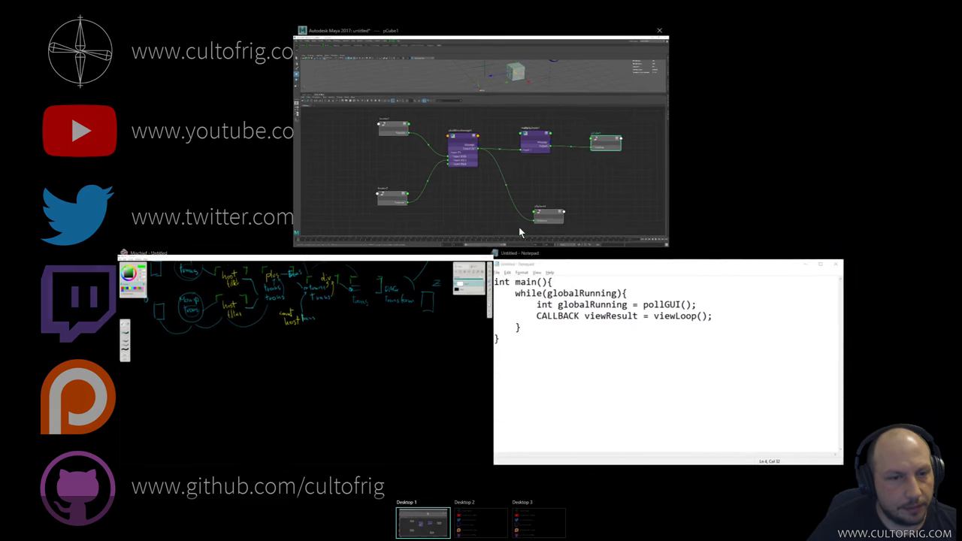
click(386, 376)
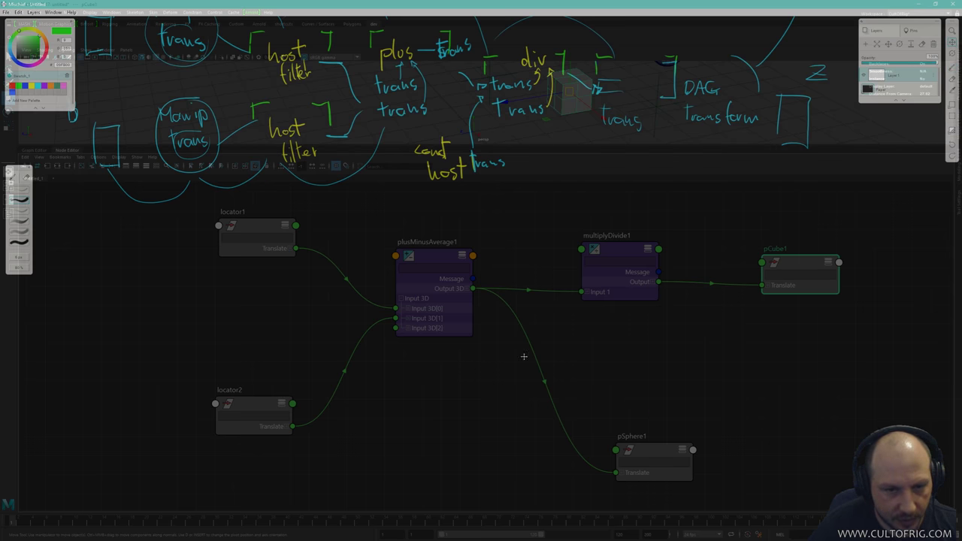
scroll(524, 357, down, 5)
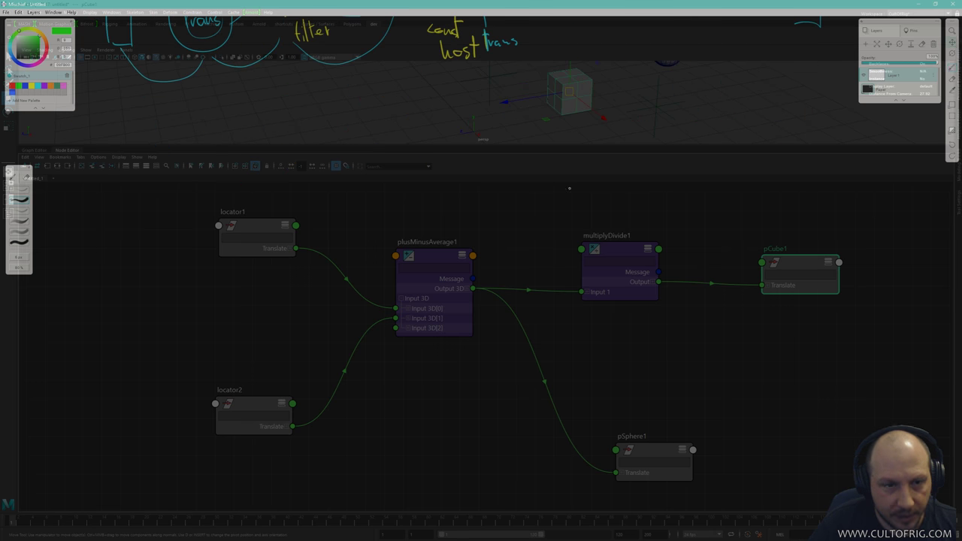
scroll(421, 217, up, 7)
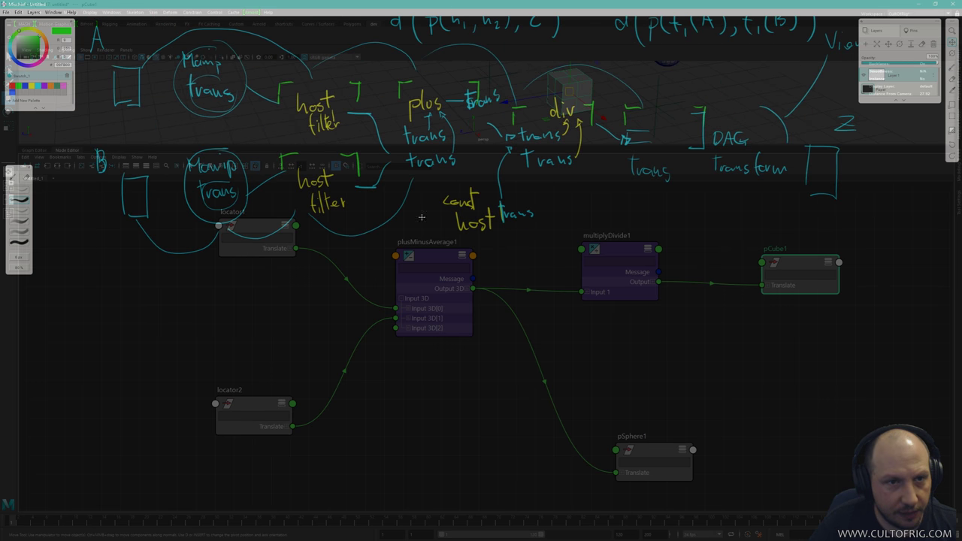
Label locator1 a, locator2 b, plusMinusAverage1 c, multiplyDivide1 d, pSphere1 e and pCube1 f.
scroll(422, 218, down, 6)
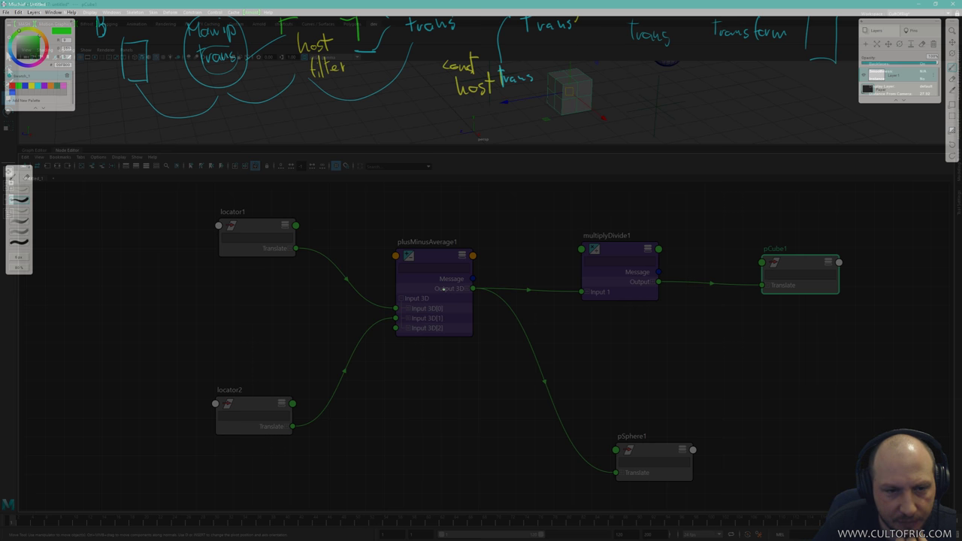
drag(443, 289, 466, 291)
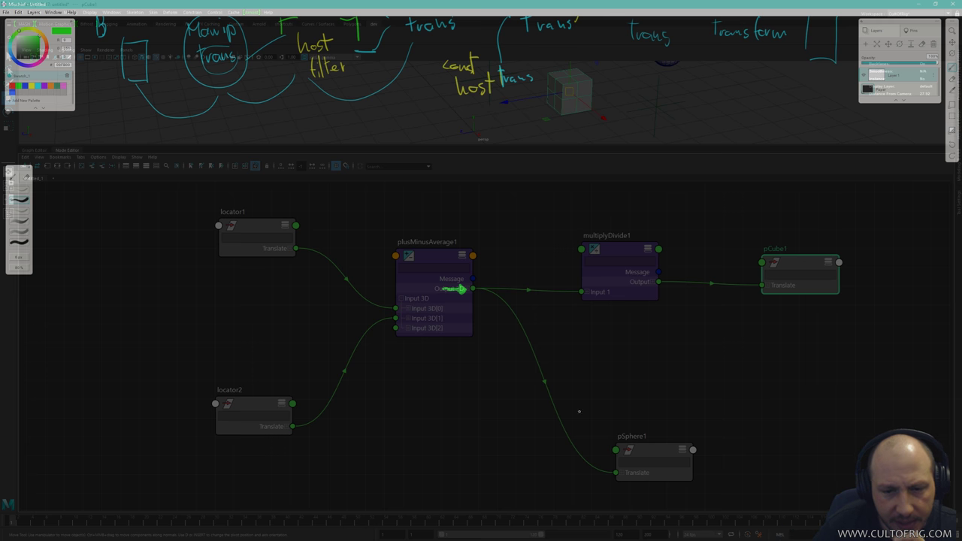
mouse_move(616, 463)
mouse_down()
mouse_move(622, 445)
mouse_move(688, 445)
mouse_move(692, 462)
mouse_up()
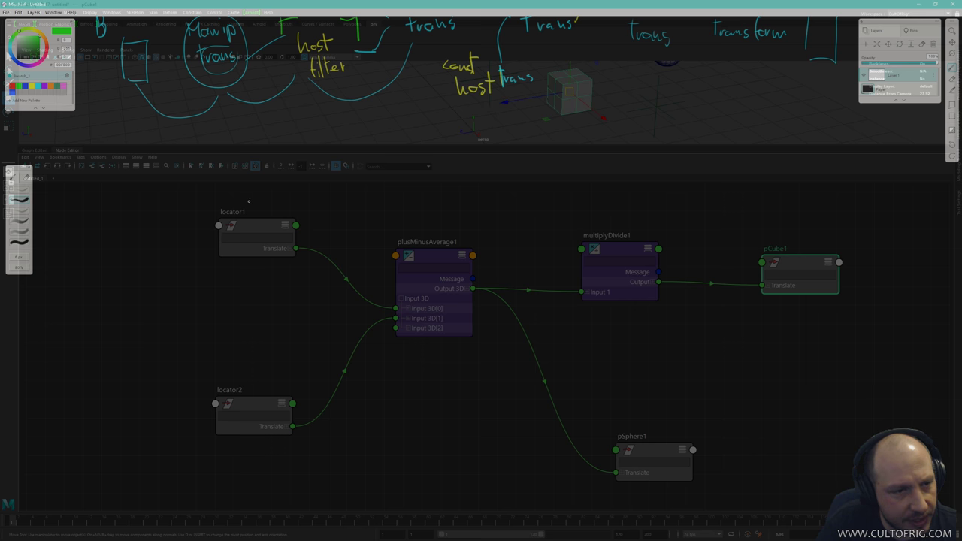
mouse_move(252, 211)
mouse_down()
mouse_move(257, 191)
mouse_move(264, 205)
mouse_up()
drag(243, 363, 253, 384)
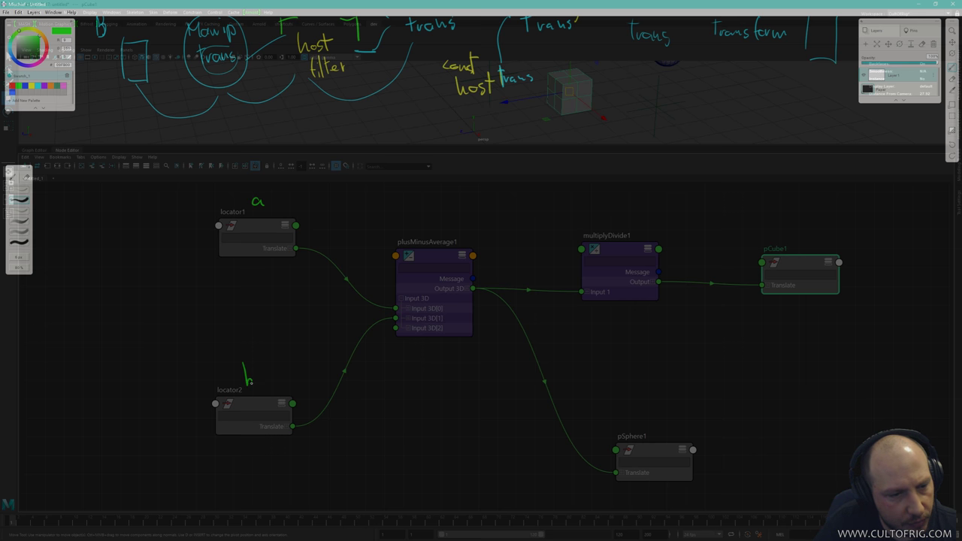
drag(432, 228, 434, 235)
drag(609, 220, 610, 208)
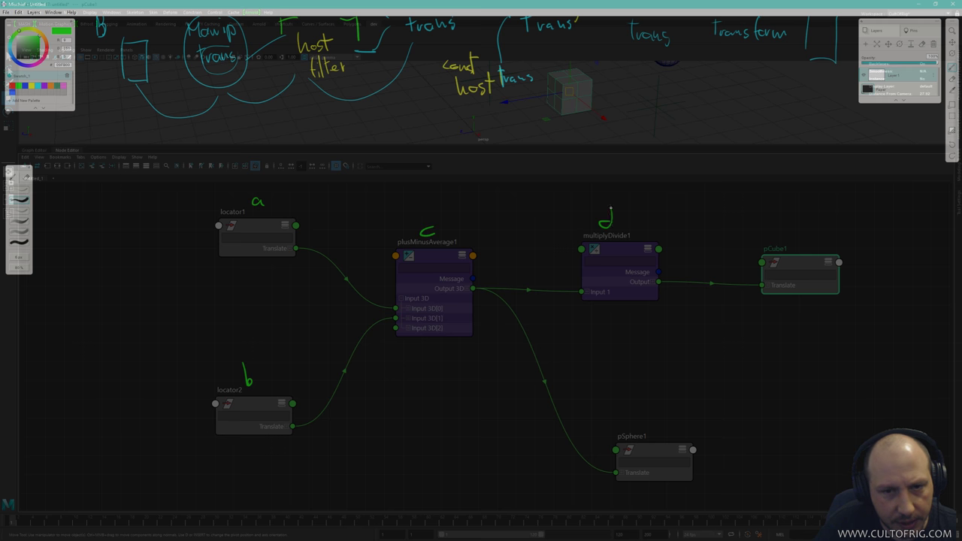
mouse_move(636, 426)
mouse_down()
mouse_move(651, 413)
mouse_move(678, 429)
mouse_up()
key(ctrl+z)
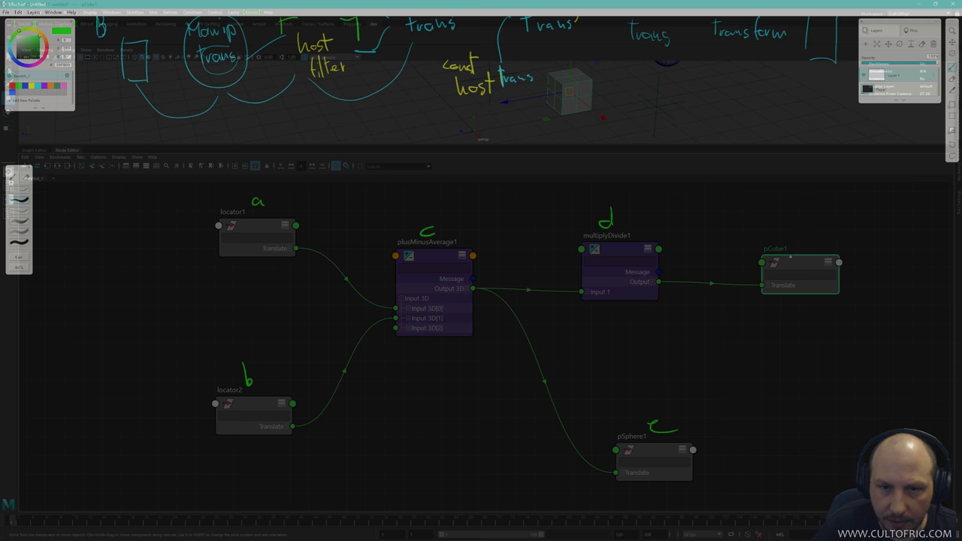
mouse_move(808, 217)
mouse_down()
mouse_move(798, 247)
mouse_move(809, 232)
mouse_up()
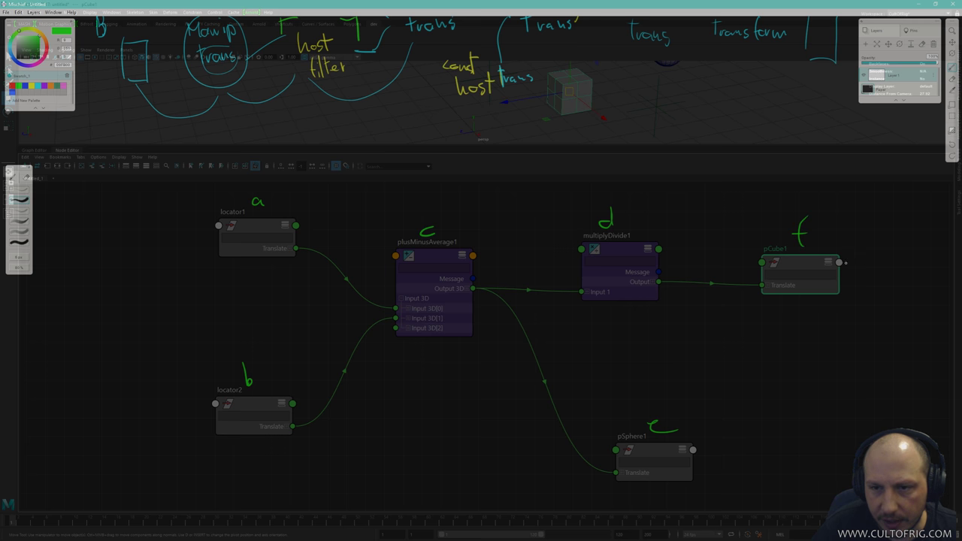
Draw arrowed curves from pCube1's and pSphere1's outputs into a handwritten Z.
mouse_move(843, 262)
mouse_down()
mouse_move(882, 256)
mouse_move(894, 239)
mouse_up()
mouse_move(906, 212)
mouse_down()
mouse_move(921, 211)
mouse_move(925, 229)
mouse_move(923, 218)
mouse_up()
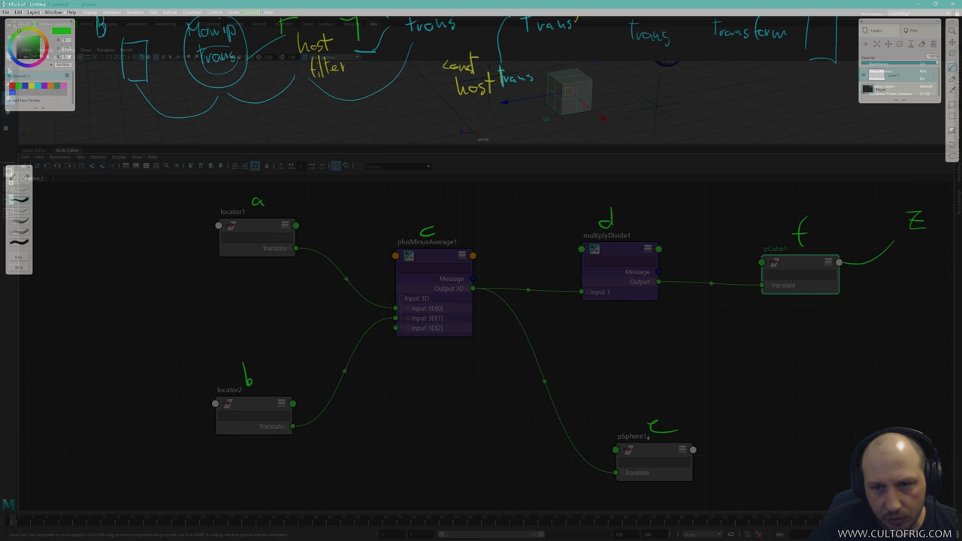
mouse_move(693, 450)
mouse_down()
mouse_move(810, 413)
mouse_move(917, 269)
mouse_move(917, 250)
mouse_move(899, 230)
mouse_move(904, 238)
mouse_up()
mouse_move(686, 442)
mouse_down()
mouse_move(703, 441)
mouse_move(689, 435)
mouse_up()
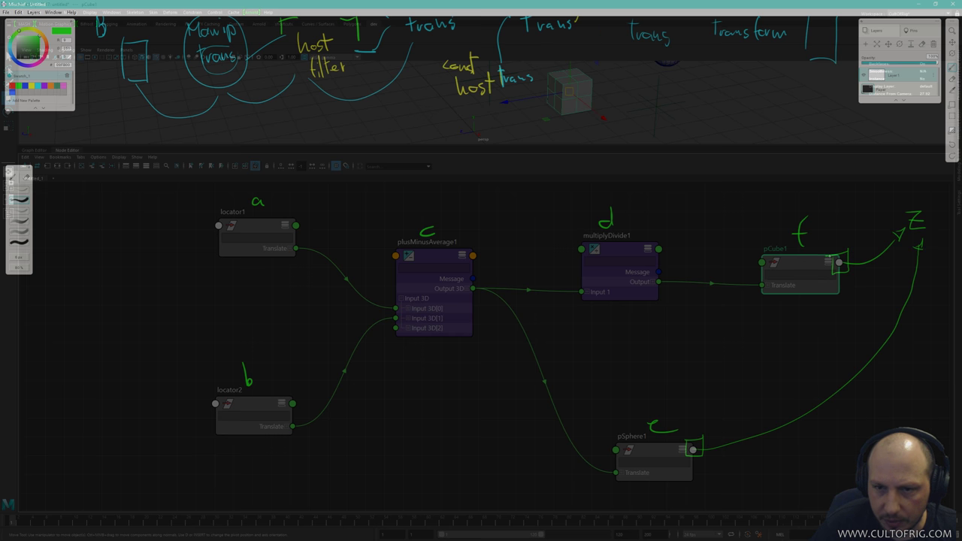
key(ctrl+z)
key(ctrl+z)
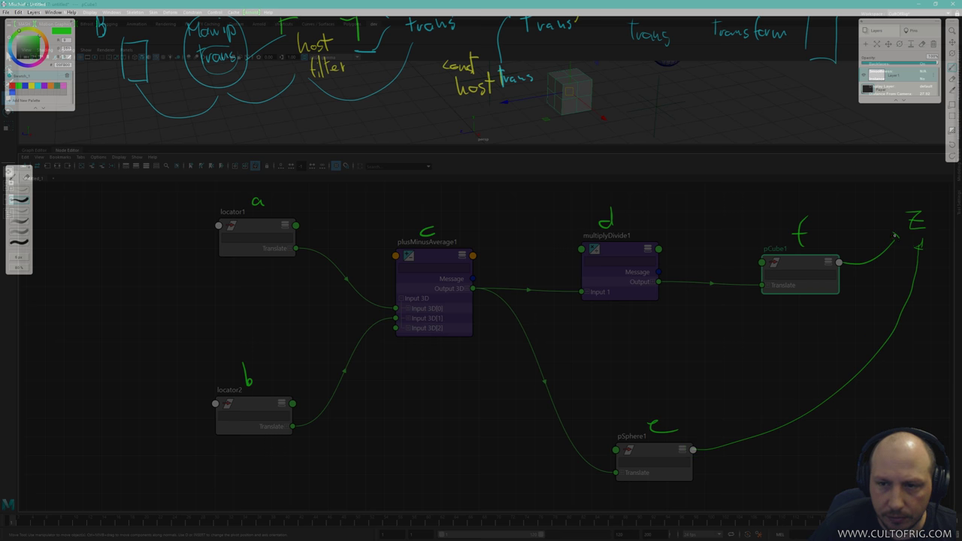
mouse_move(895, 234)
mouse_down()
mouse_move(904, 230)
mouse_move(893, 243)
mouse_up()
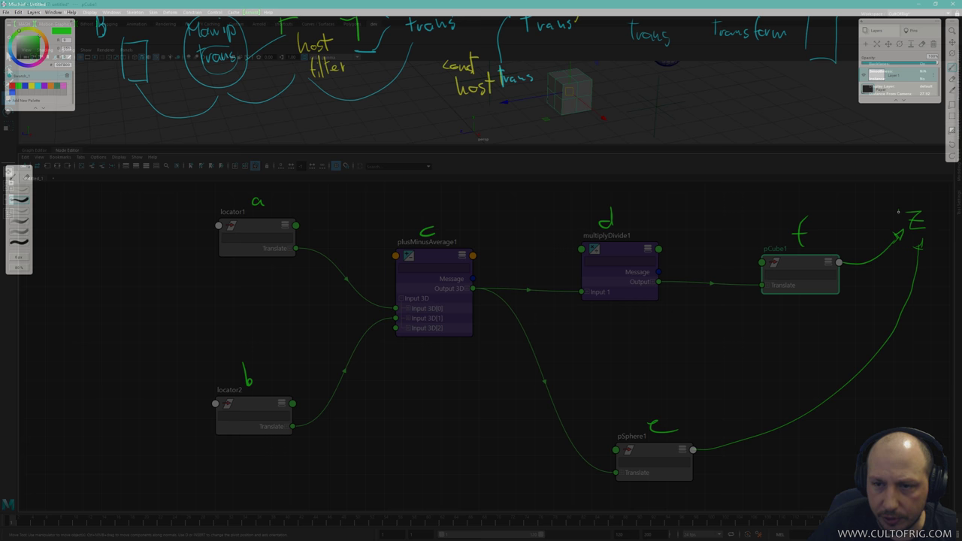
drag(898, 212, 900, 232)
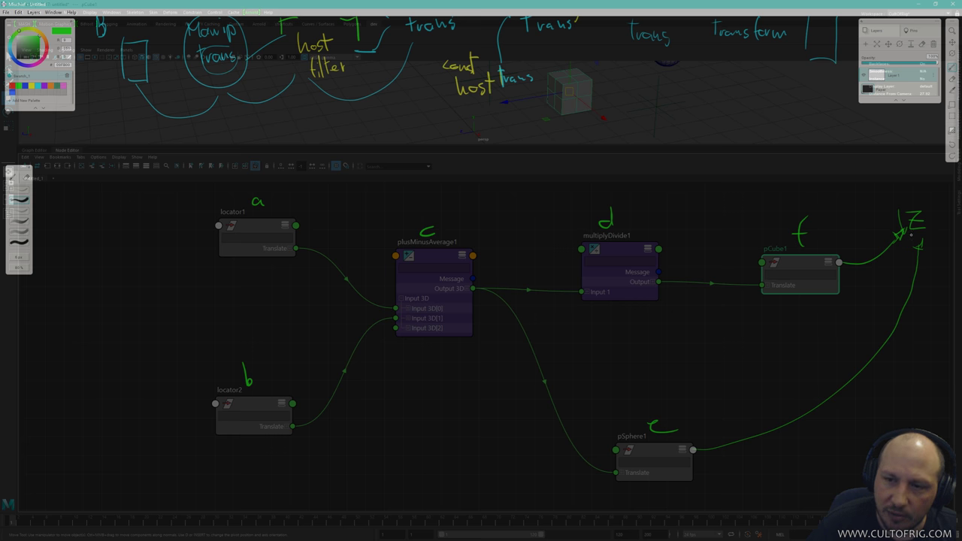
drag(911, 235, 920, 244)
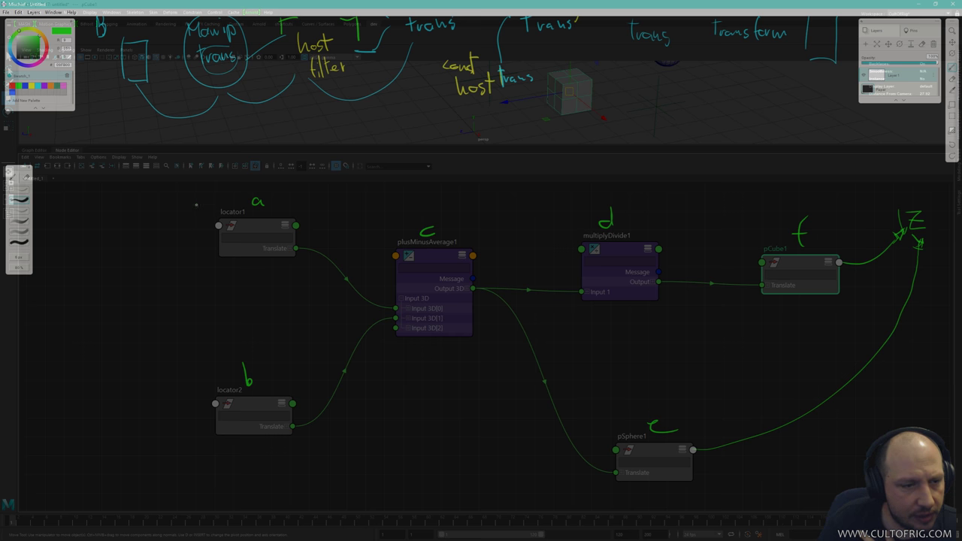
Draw green lines setting locator1, locator2 and plusMinusAverage1 apart as one group.
mouse_move(196, 204)
mouse_down()
mouse_move(196, 433)
mouse_move(208, 203)
mouse_move(219, 205)
mouse_up()
drag(445, 204, 473, 204)
mouse_move(488, 216)
mouse_down()
mouse_move(466, 454)
mouse_move(239, 453)
mouse_up()
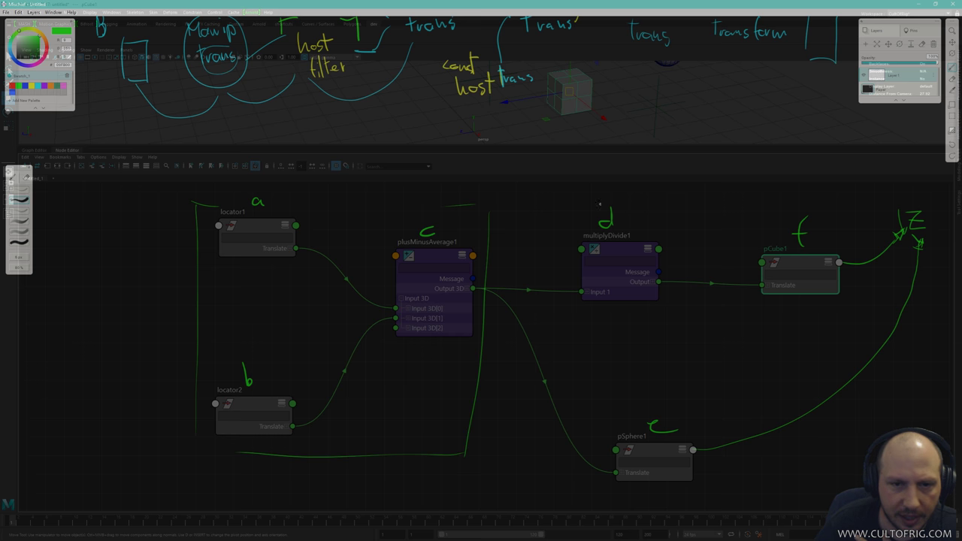
Box multiplyDivide1 and pCube1 with green lines, removing the stray strokes beside pSphere1.
drag(569, 203, 657, 211)
drag(551, 203, 553, 339)
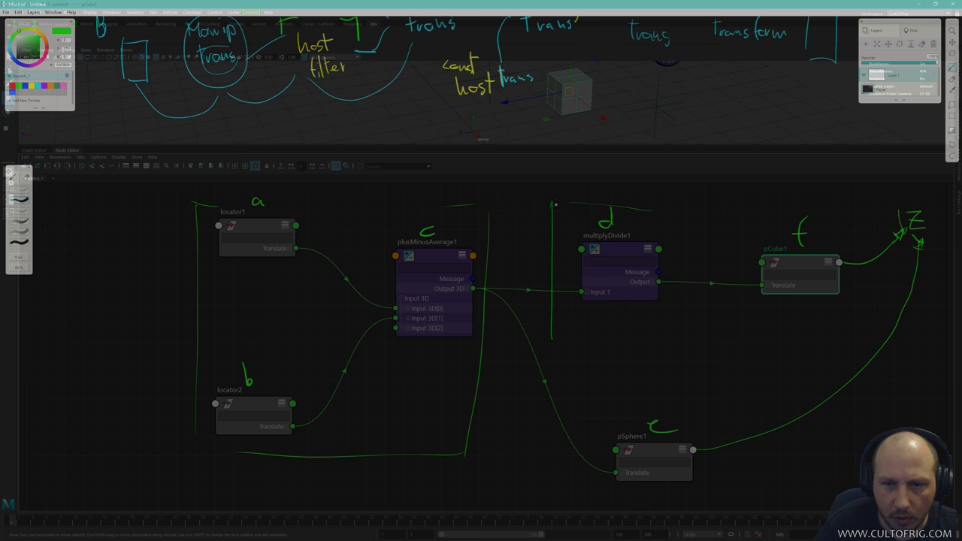
mouse_move(586, 208)
mouse_down()
mouse_move(838, 214)
mouse_move(849, 339)
mouse_up()
drag(571, 334, 847, 342)
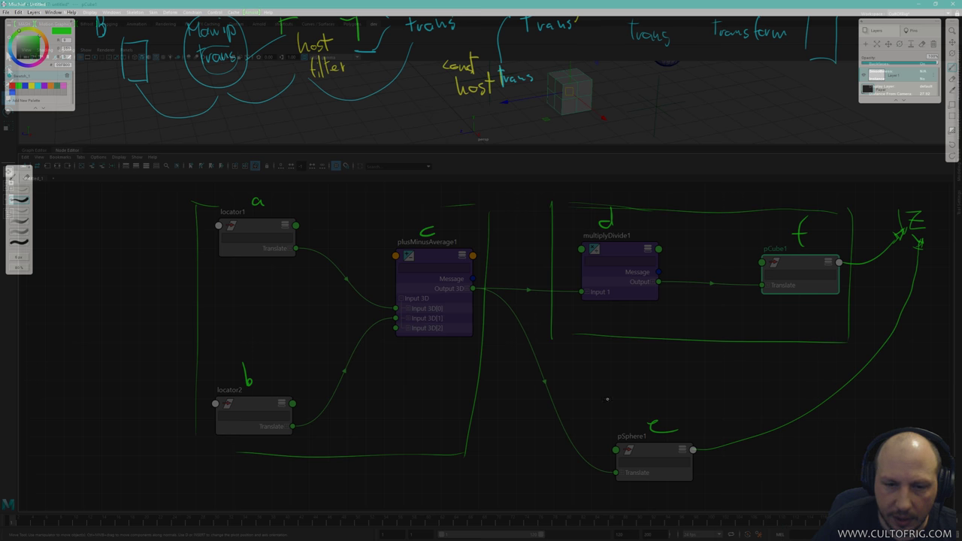
drag(556, 407, 557, 503)
mouse_move(553, 387)
mouse_down()
mouse_move(687, 386)
mouse_move(719, 502)
mouse_move(545, 499)
mouse_up()
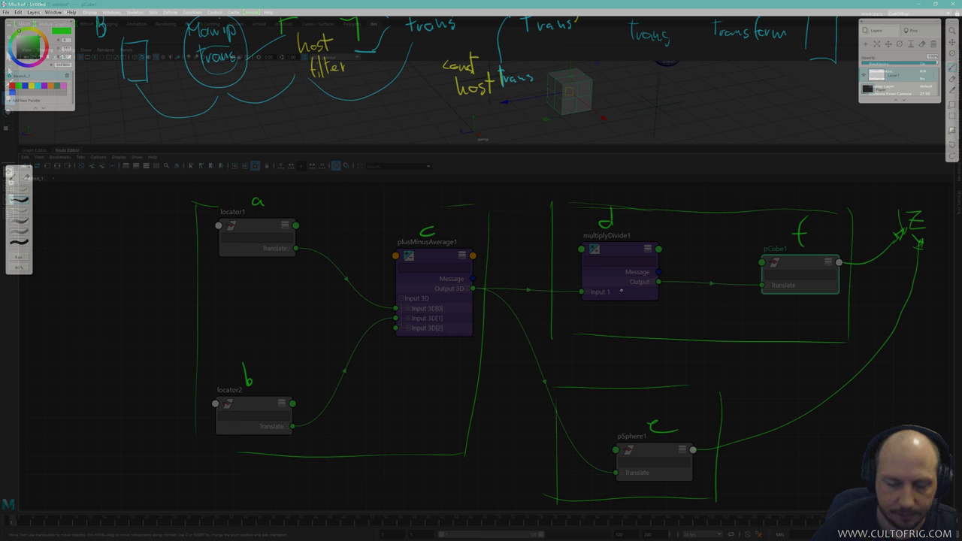
key(ctrl+z)
key(ctrl+z)
key(ctrl+z)
key(ctrl+z)
key(ctrl+z)
key(ctrl+z)
key(ctrl+z)
key(ctrl+z)
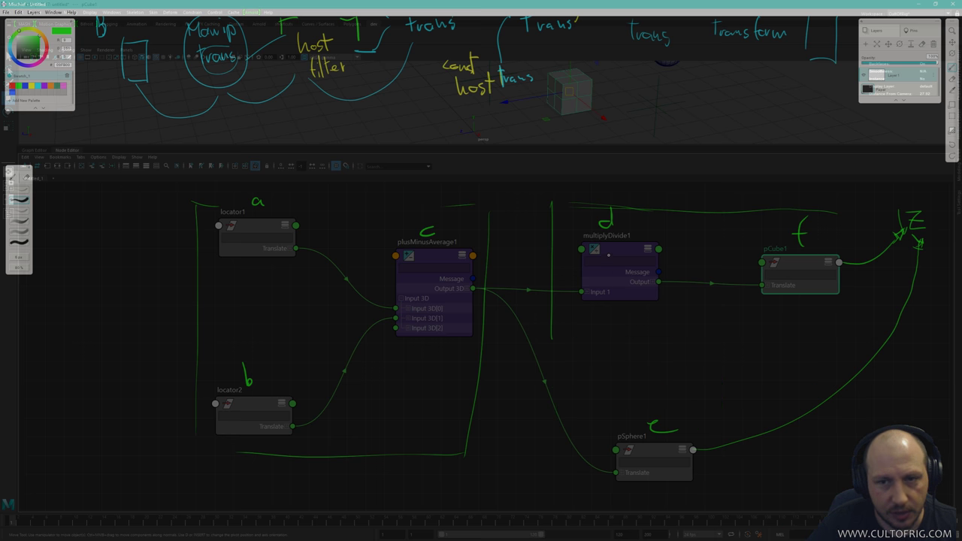
Clear the grouping lines, tick locator1's Translate output, and add a 'manip' arrow left of the locators.
key(ctrl+z)
key(ctrl+z)
key(ctrl+z)
key(ctrl+z)
key(ctrl+z)
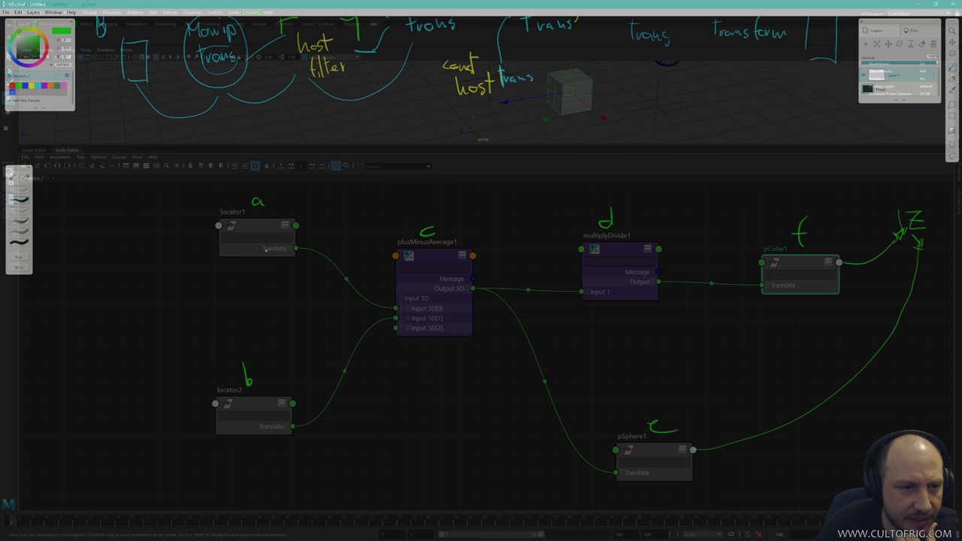
mouse_move(276, 256)
mouse_down()
mouse_move(294, 253)
mouse_move(296, 237)
mouse_move(286, 257)
mouse_move(294, 233)
mouse_up()
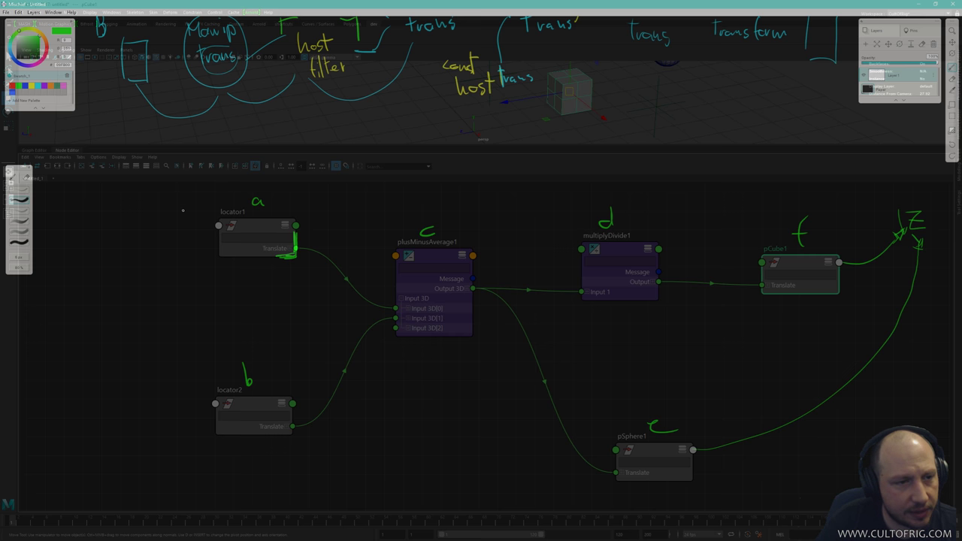
drag(189, 186, 180, 389)
key(ctrl+z)
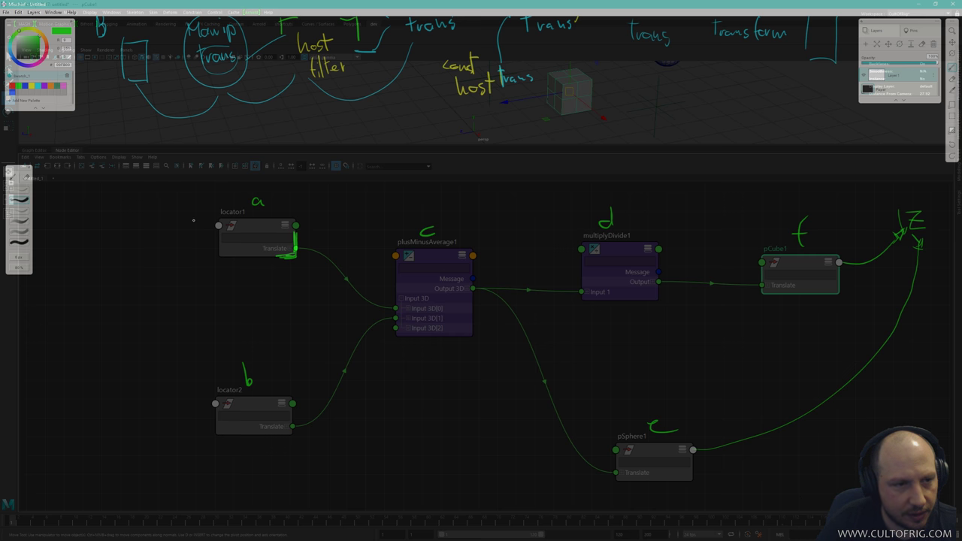
drag(189, 198, 191, 410)
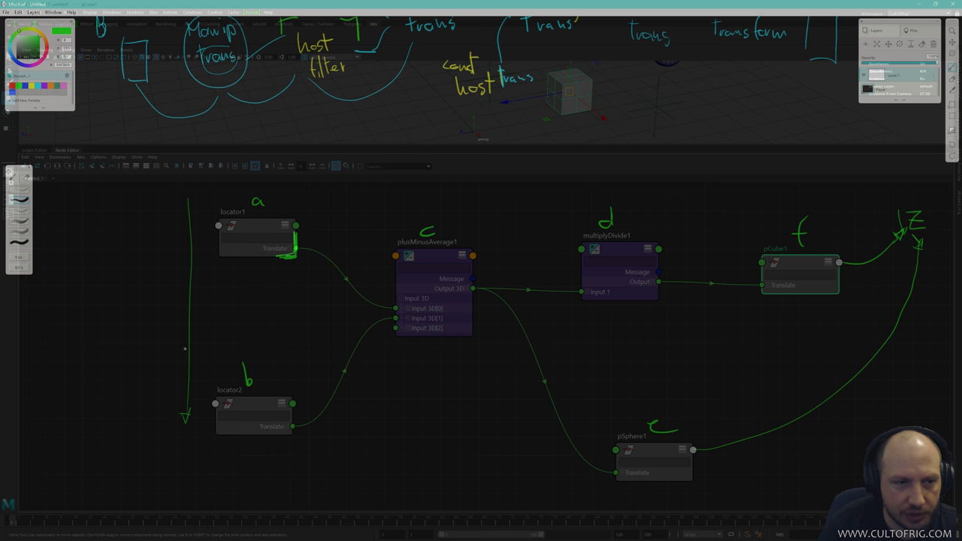
mouse_move(101, 216)
mouse_down()
mouse_move(127, 217)
mouse_move(141, 193)
mouse_move(163, 203)
mouse_up()
click(158, 192)
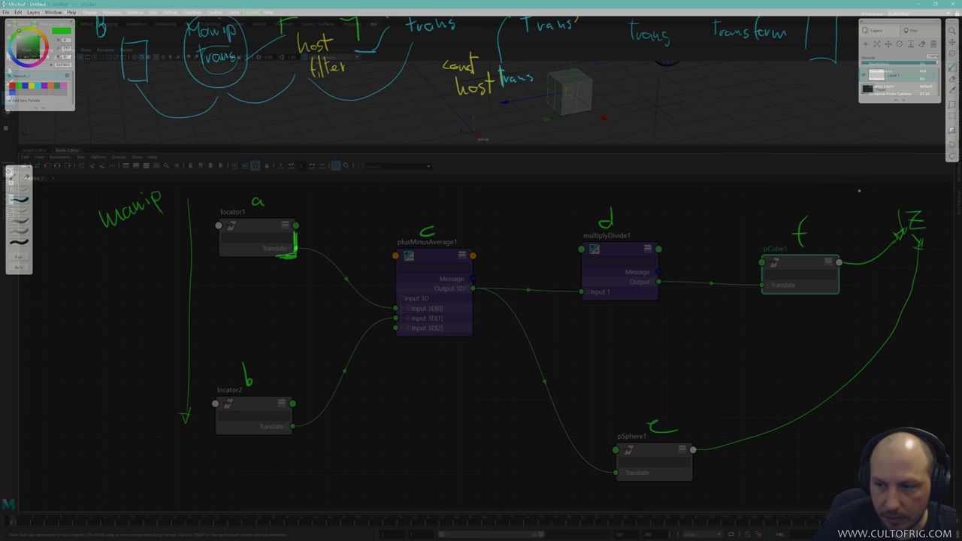
Handwrite 'rendering' above the Z at the graph's top right.
mouse_move(857, 182)
mouse_down()
mouse_move(894, 183)
mouse_move(900, 167)
mouse_move(938, 167)
mouse_move(944, 183)
mouse_up()
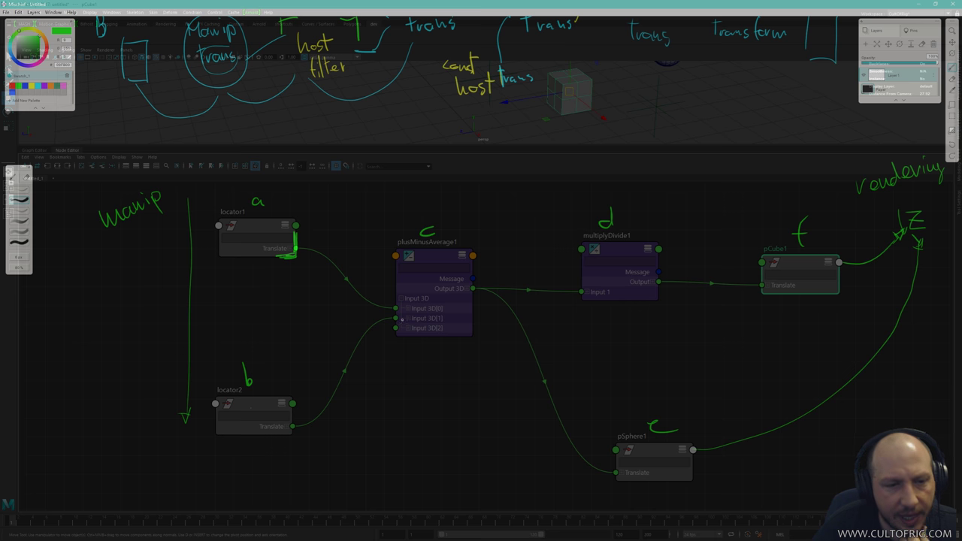
Plus-mark plusMinusAverage1's inputs and output, multiplyDivide1's Input 1 and Output, pCube1's Translate, and pSphere1's ports.
mouse_move(402, 319)
mouse_down()
mouse_move(391, 318)
mouse_move(401, 310)
mouse_up()
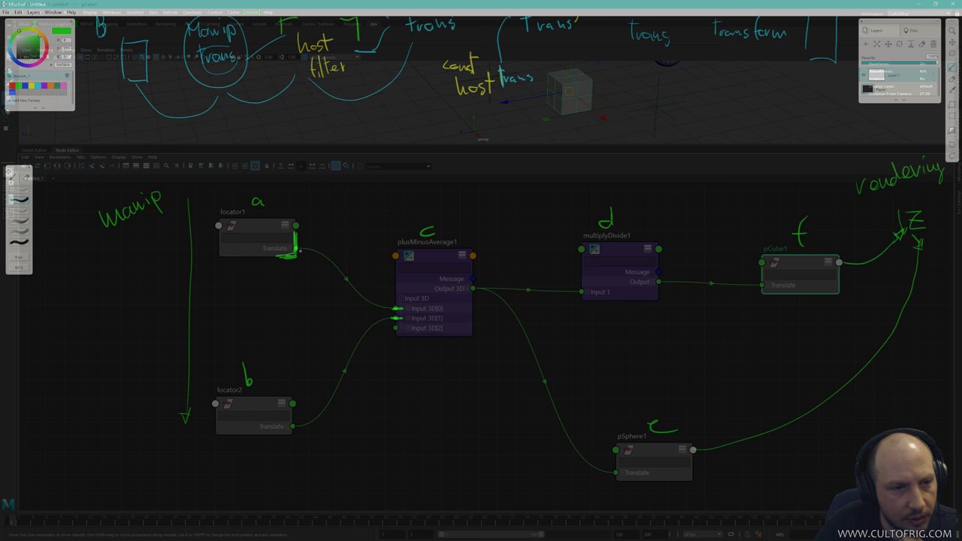
drag(396, 302, 396, 315)
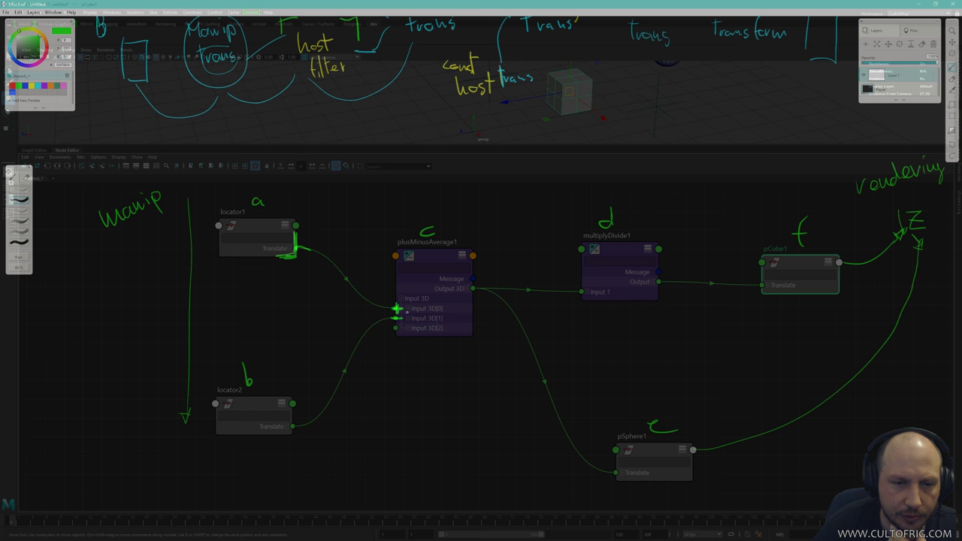
mouse_move(461, 287)
mouse_down()
mouse_move(478, 287)
mouse_move(472, 294)
mouse_up()
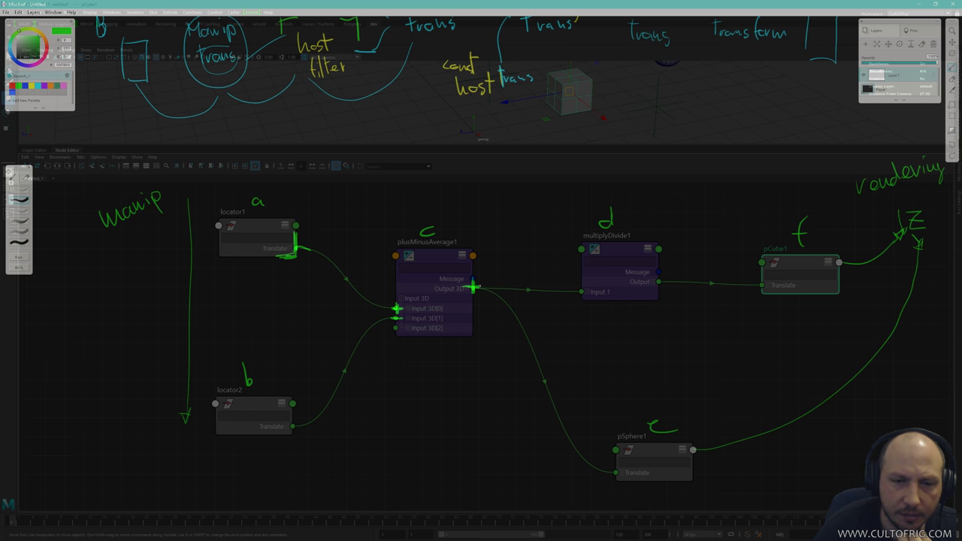
mouse_move(573, 291)
mouse_down()
mouse_move(588, 292)
mouse_move(582, 298)
mouse_up()
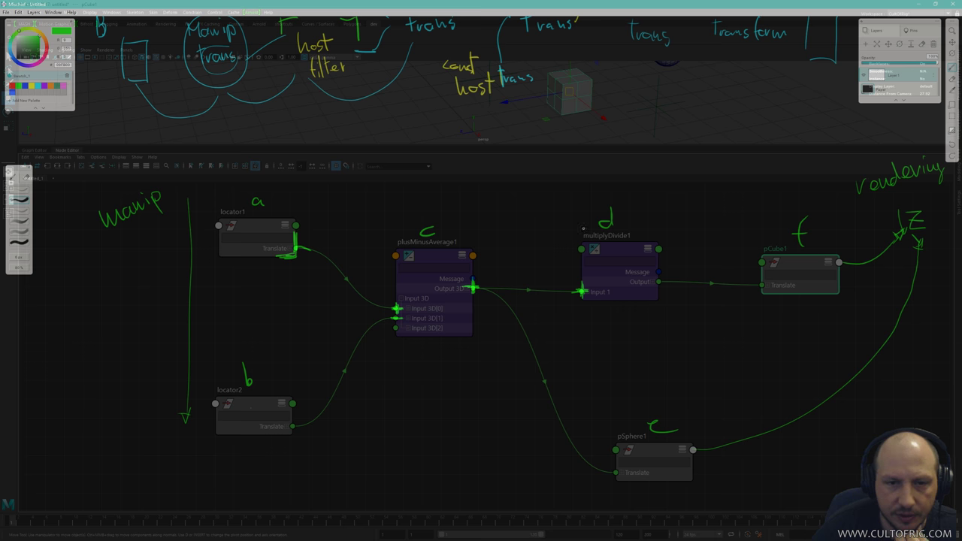
mouse_move(658, 271)
mouse_down()
mouse_move(657, 292)
mouse_move(668, 282)
mouse_up()
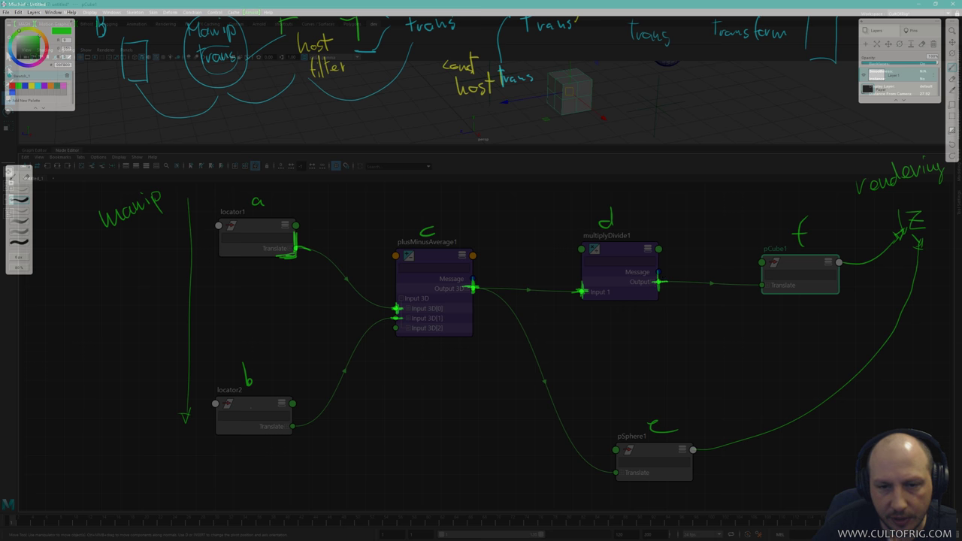
mouse_move(754, 286)
mouse_down()
mouse_move(767, 285)
mouse_move(761, 293)
mouse_move(762, 285)
mouse_up()
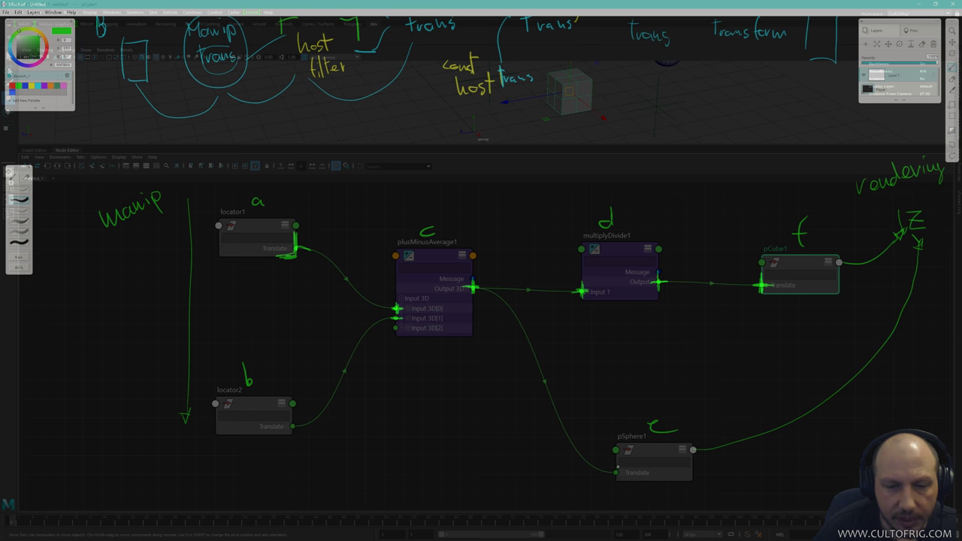
drag(617, 465, 617, 481)
drag(612, 474, 622, 471)
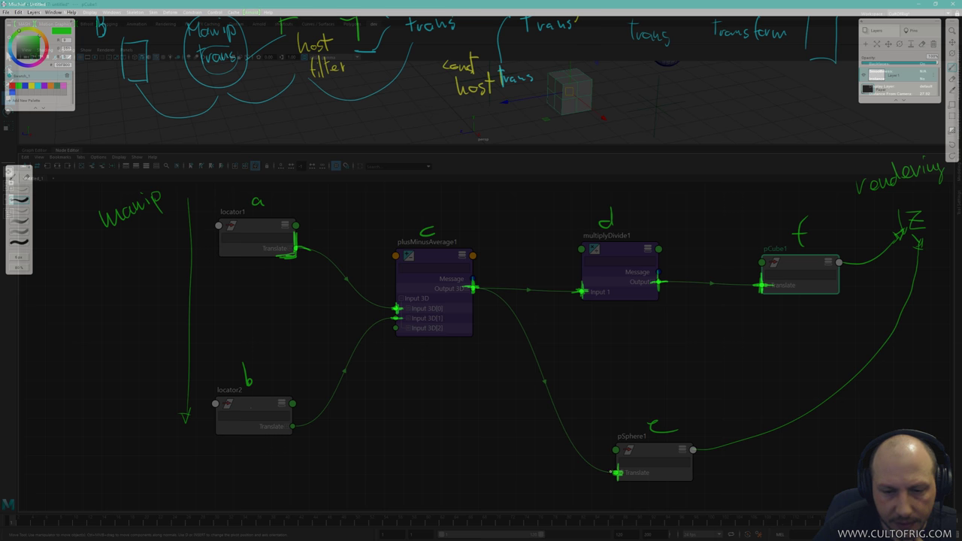
mouse_move(695, 440)
mouse_down()
mouse_move(694, 458)
mouse_move(706, 451)
mouse_move(697, 448)
mouse_up()
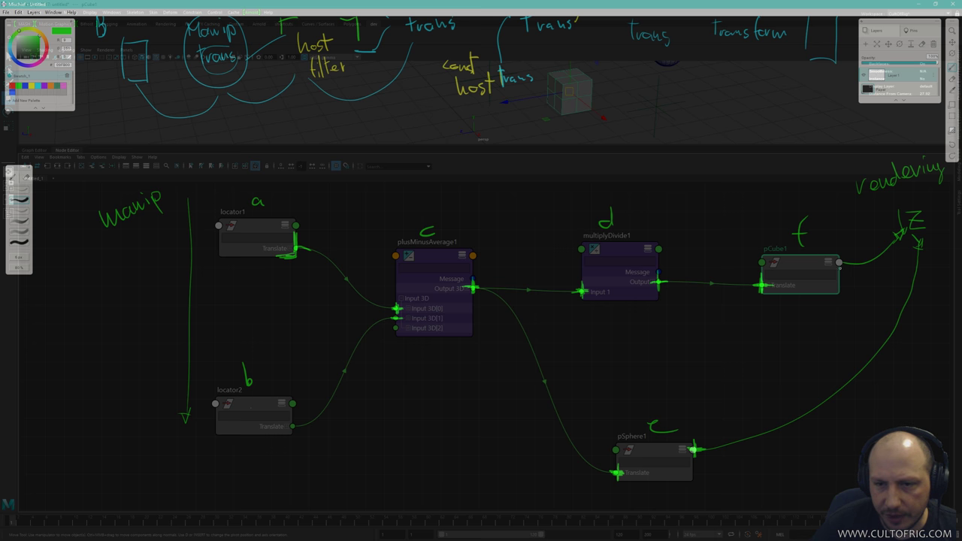
Sketch a box right of the graph, fed by lines from pCube1's and pSphere1's outputs.
drag(842, 266, 861, 339)
mouse_move(696, 449)
mouse_down()
mouse_move(755, 432)
mouse_move(848, 352)
mouse_move(848, 372)
mouse_move(899, 343)
mouse_move(850, 375)
mouse_move(924, 344)
mouse_move(945, 303)
mouse_up()
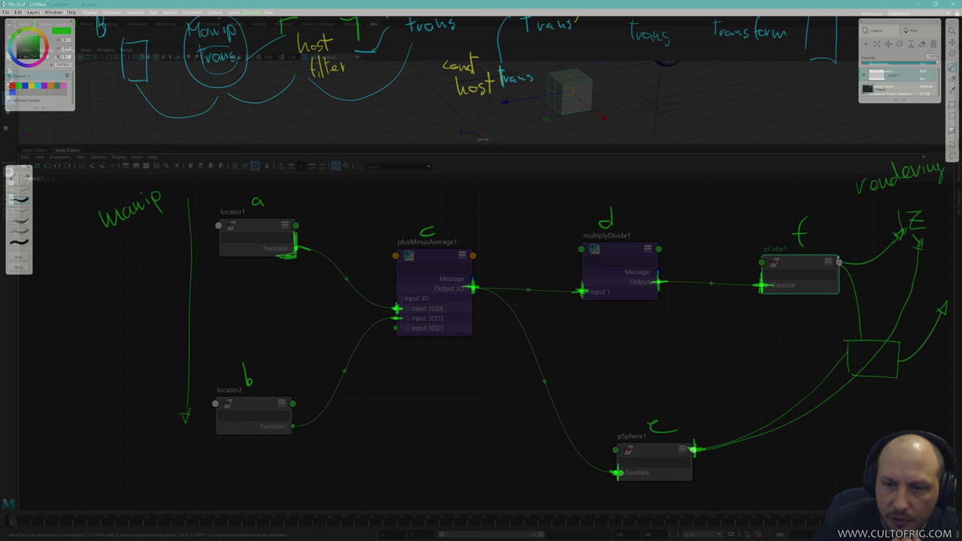
drag(838, 256, 840, 278)
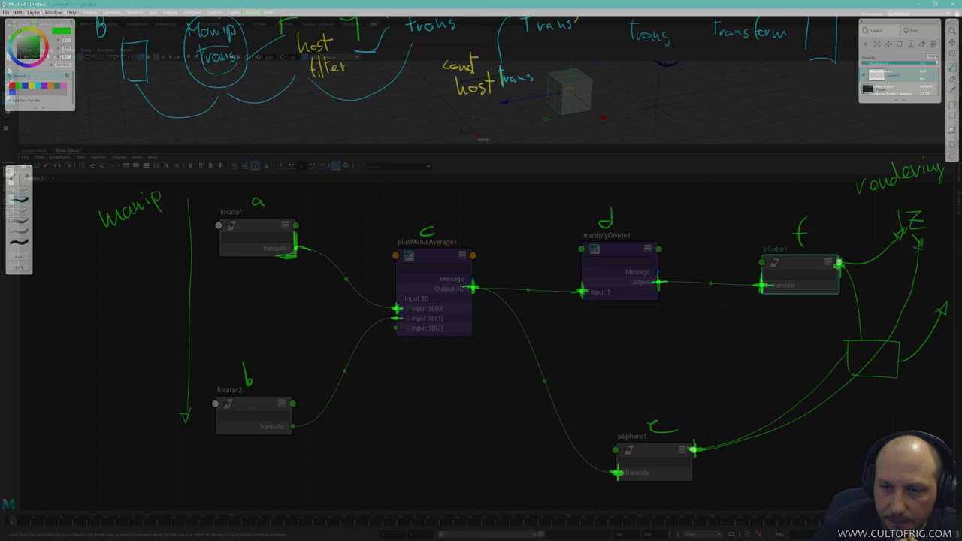
mouse_move(847, 338)
mouse_down()
mouse_move(897, 342)
mouse_move(898, 353)
mouse_move(844, 377)
mouse_move(894, 378)
mouse_up()
drag(900, 344, 900, 371)
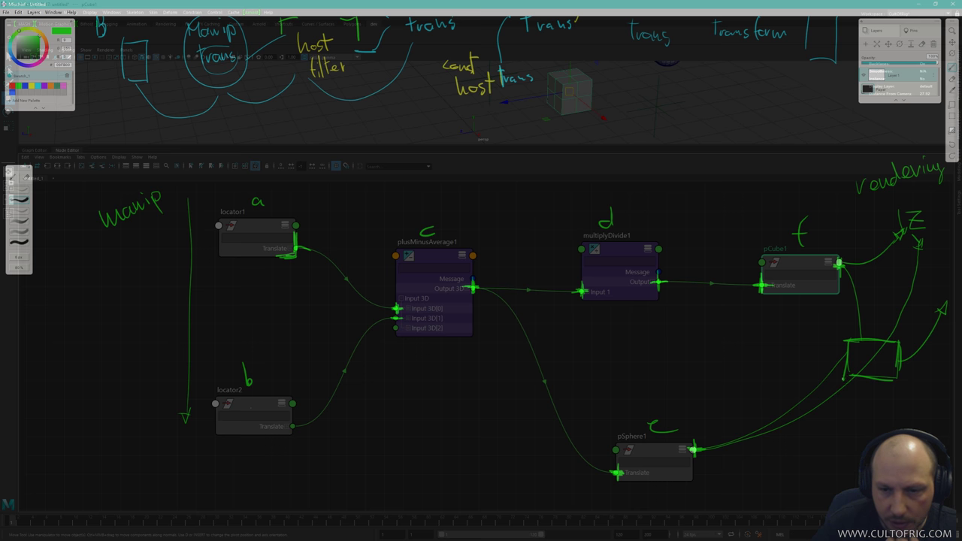
mouse_move(694, 449)
mouse_down()
mouse_move(743, 439)
mouse_move(862, 371)
mouse_up()
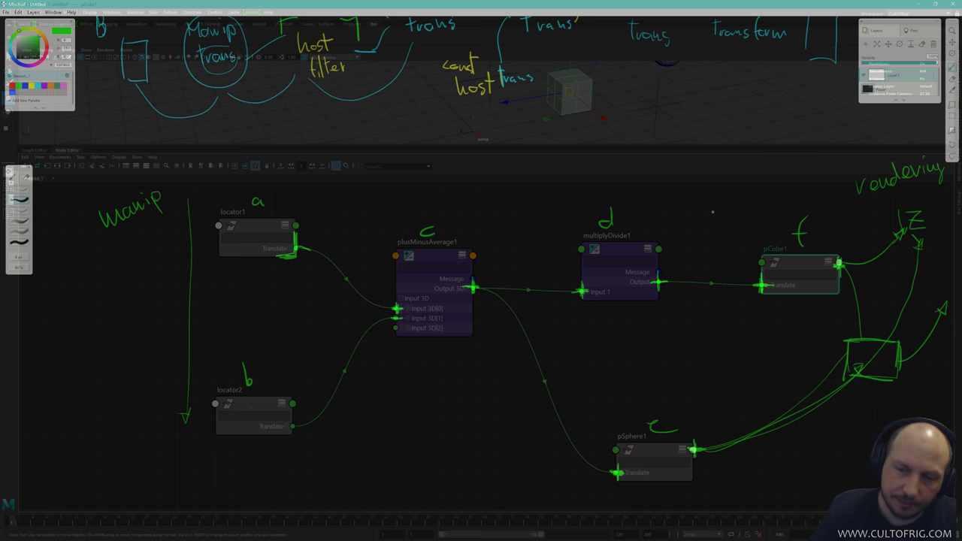
Erase the box sketch, redraw pSphere1's output line to the Z, and bolden the Z.
key(e)
mouse_move(830, 391)
mouse_down()
mouse_move(875, 333)
mouse_move(895, 384)
mouse_move(935, 303)
mouse_move(941, 318)
mouse_move(861, 342)
mouse_move(864, 311)
mouse_up()
drag(830, 382, 710, 449)
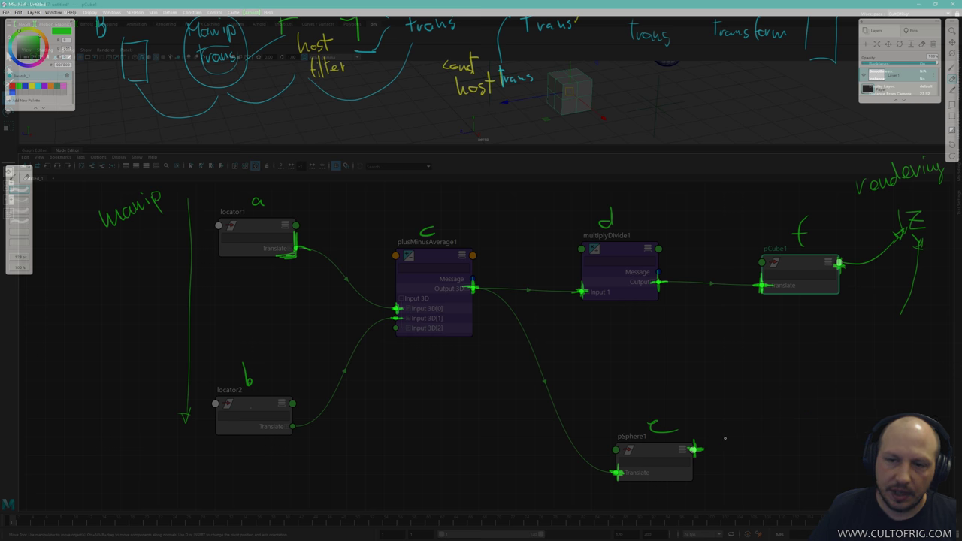
key(b)
mouse_move(695, 449)
mouse_down()
mouse_move(799, 409)
mouse_move(902, 311)
mouse_up()
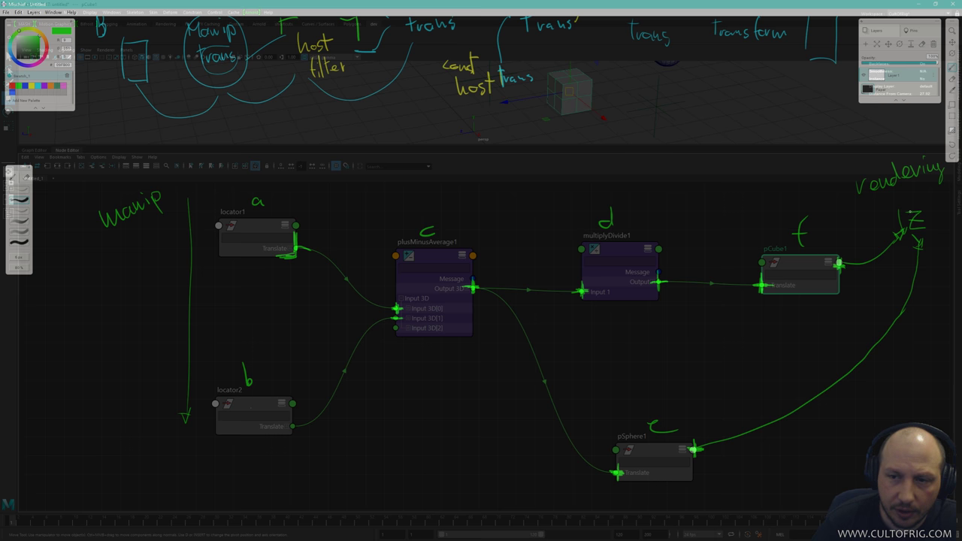
mouse_move(910, 212)
mouse_down()
mouse_move(923, 229)
mouse_move(925, 219)
mouse_up()
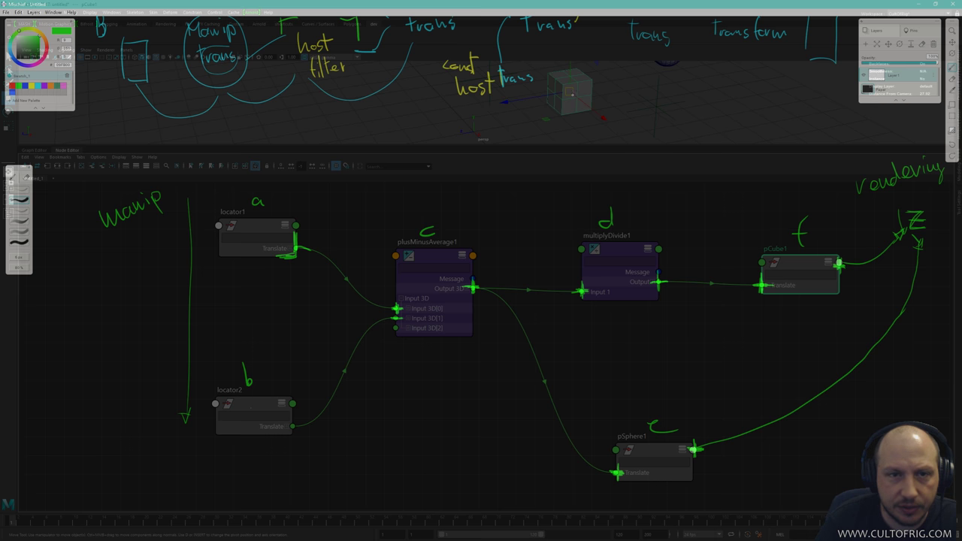
Draw a line from the viewport cube to a crossed circle near the Z.
mouse_move(568, 95)
mouse_down()
mouse_move(663, 116)
mouse_move(773, 171)
mouse_move(833, 229)
mouse_move(853, 218)
mouse_move(834, 234)
mouse_move(867, 225)
mouse_up()
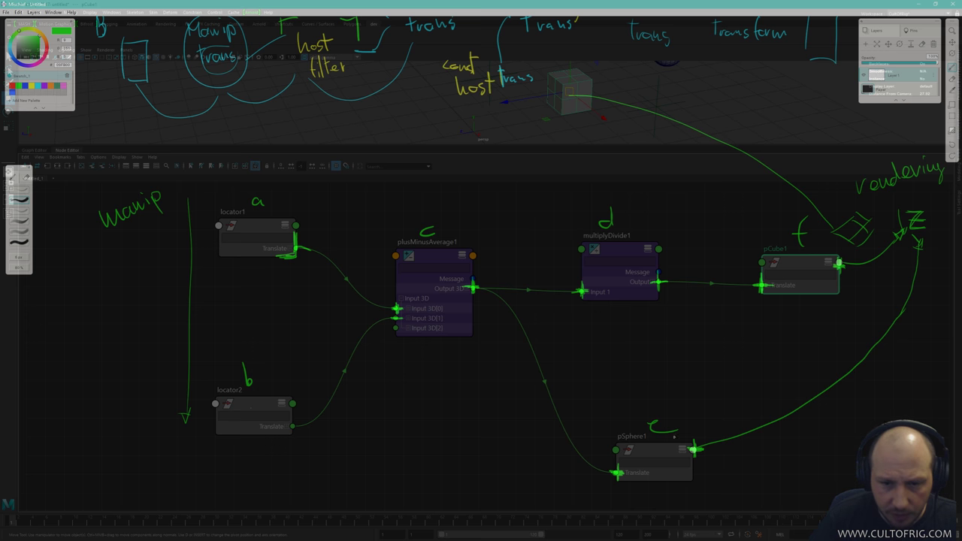
mouse_move(870, 245)
mouse_down()
mouse_move(908, 308)
mouse_move(918, 282)
mouse_move(917, 299)
mouse_up()
drag(915, 290, 906, 299)
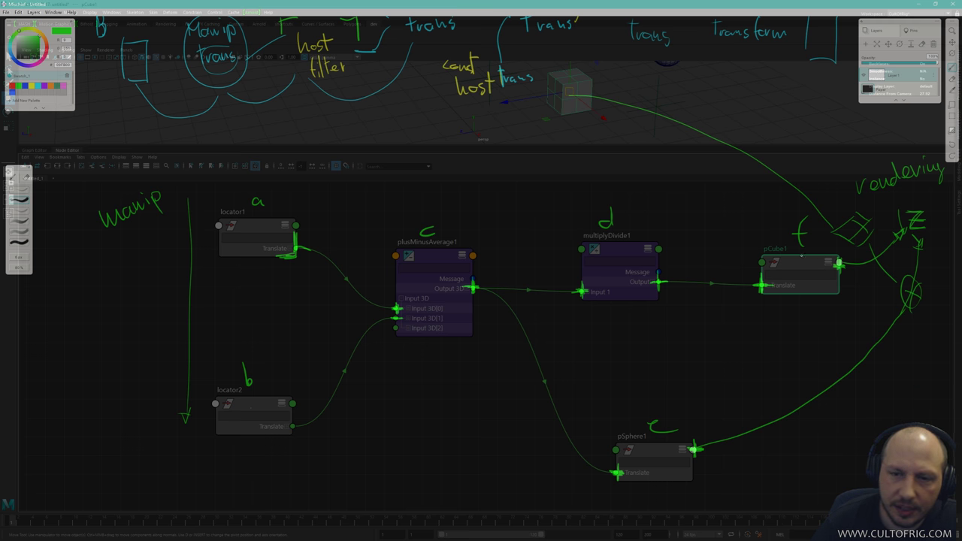
drag(772, 254, 785, 254)
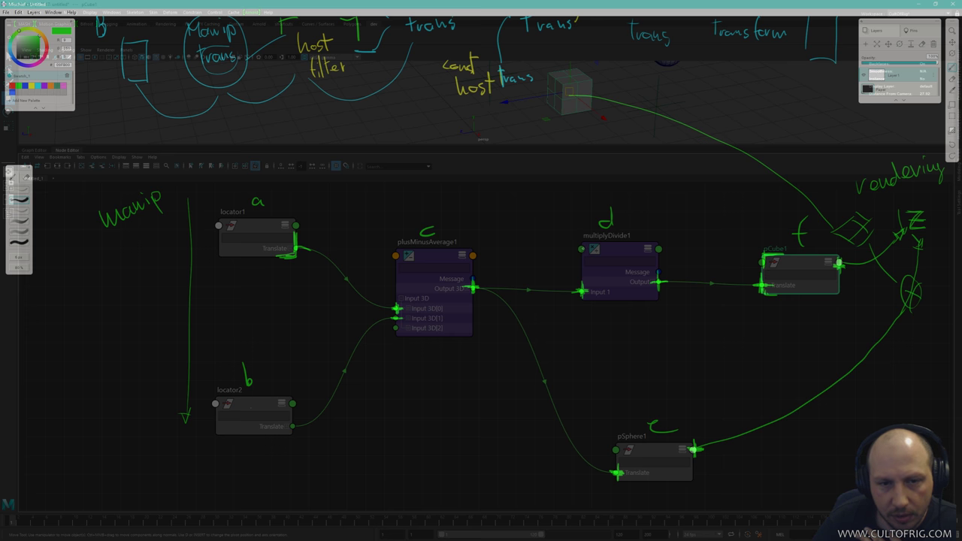
Outline multiplyDivide1 and mark the edges of plusMinusAverage1 and locator2.
mouse_move(583, 263)
mouse_down()
mouse_move(584, 243)
mouse_move(639, 241)
mouse_move(659, 259)
mouse_up()
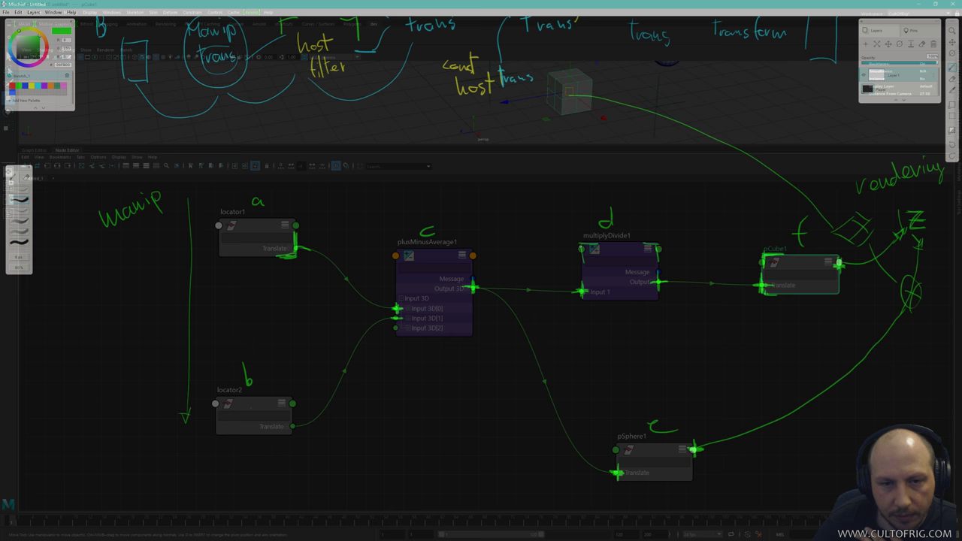
drag(580, 263, 580, 242)
drag(658, 245, 658, 258)
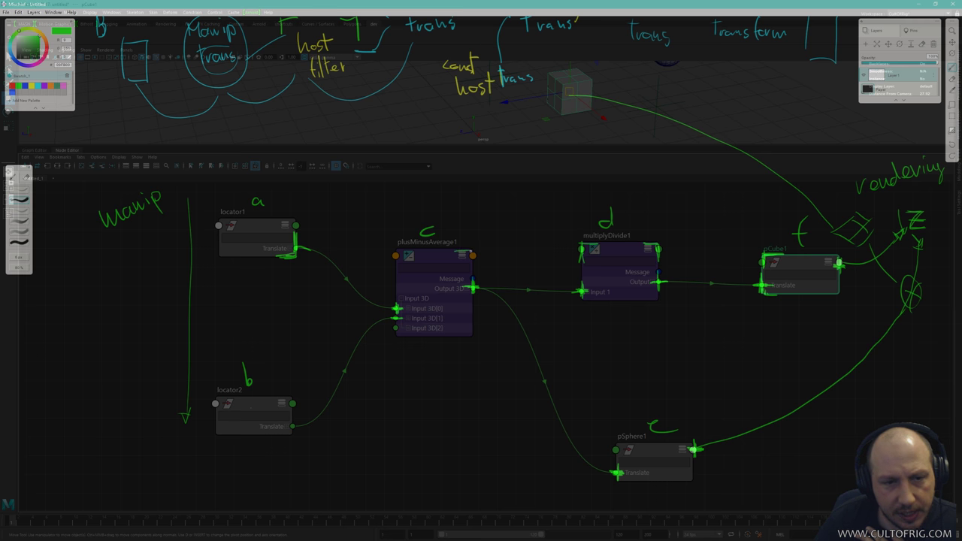
drag(396, 251, 396, 267)
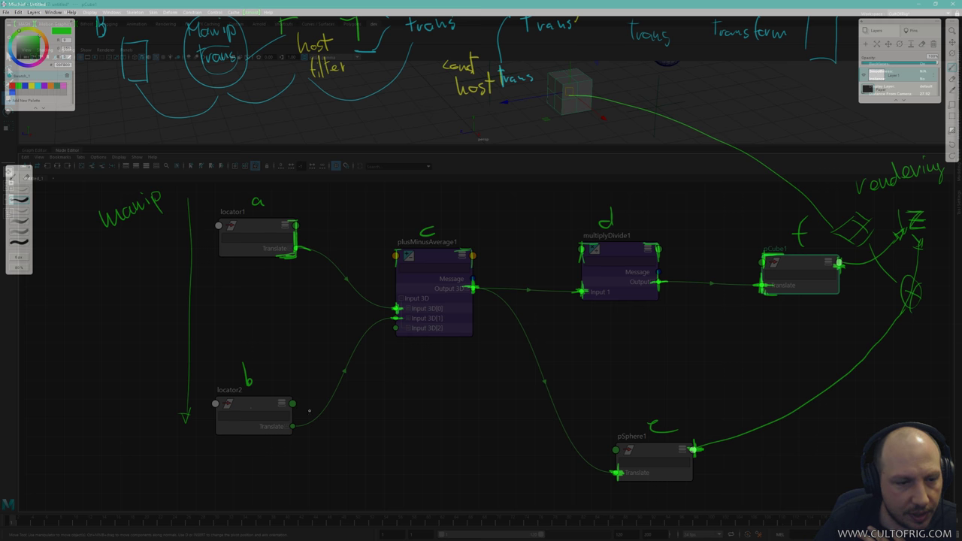
drag(290, 399, 294, 419)
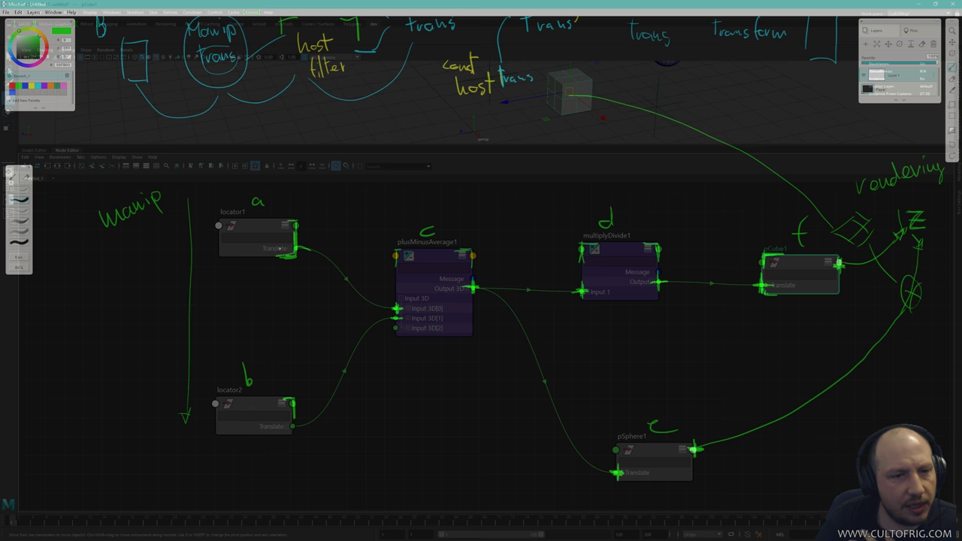
Write c(a,b) below locator2 and draw a k arrow into multiplyDivide1's Input 1.
drag(216, 476, 248, 480)
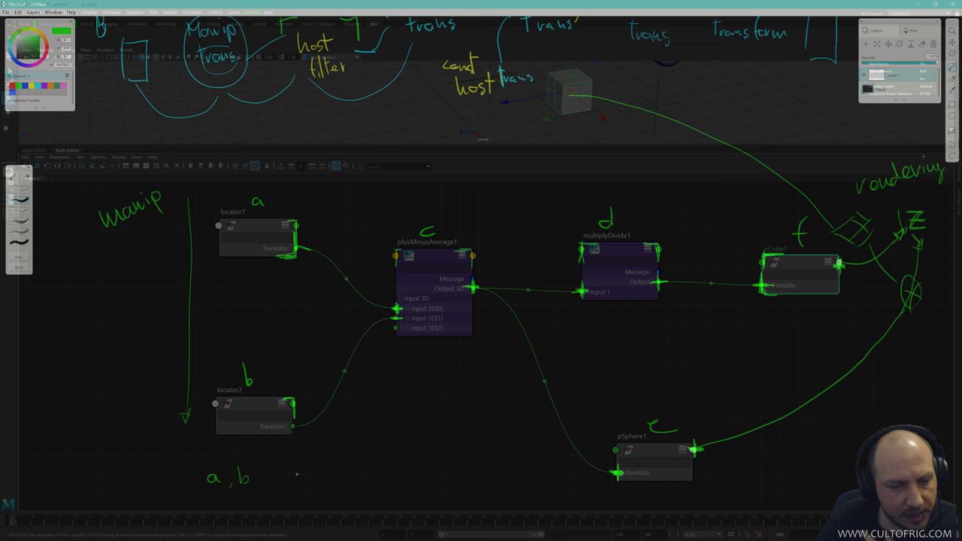
drag(197, 462, 193, 493)
drag(246, 455, 252, 494)
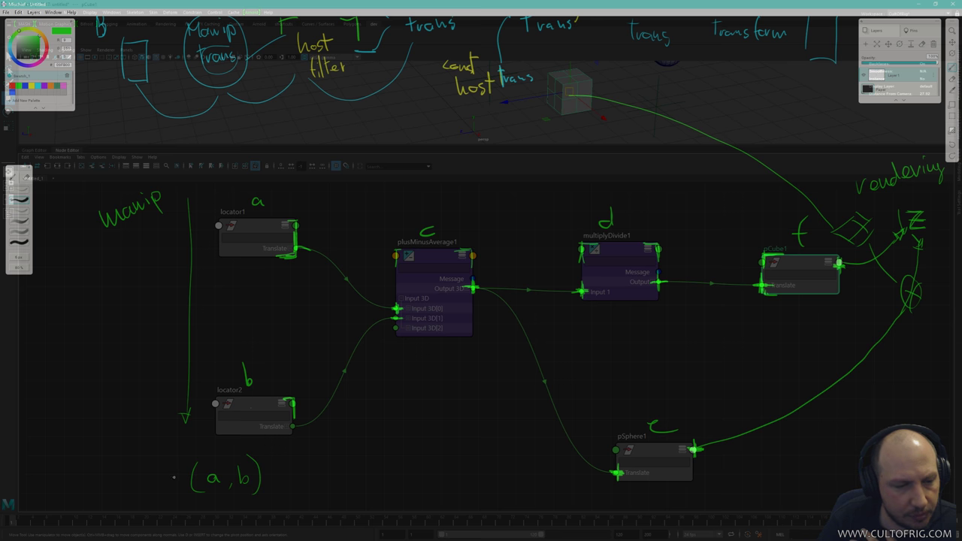
drag(180, 477, 183, 487)
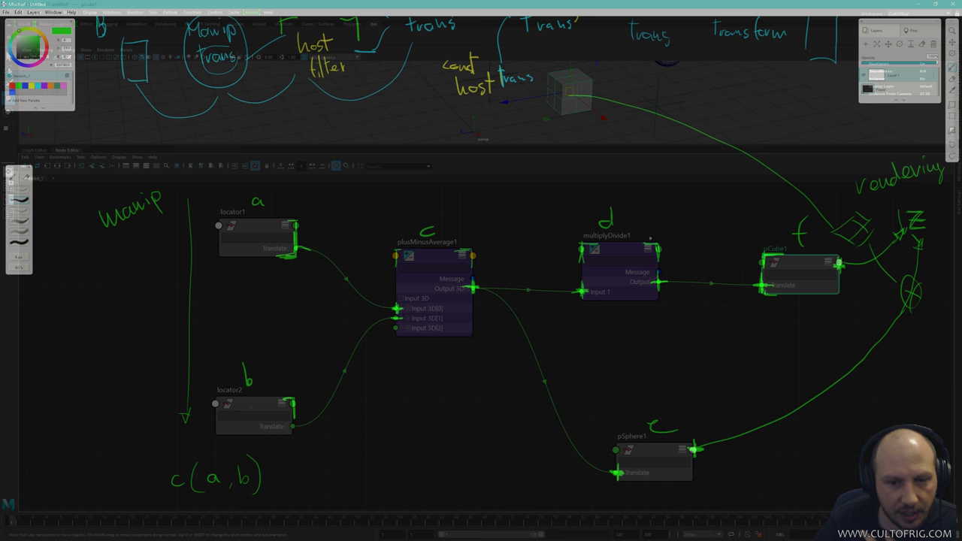
drag(550, 322, 583, 301)
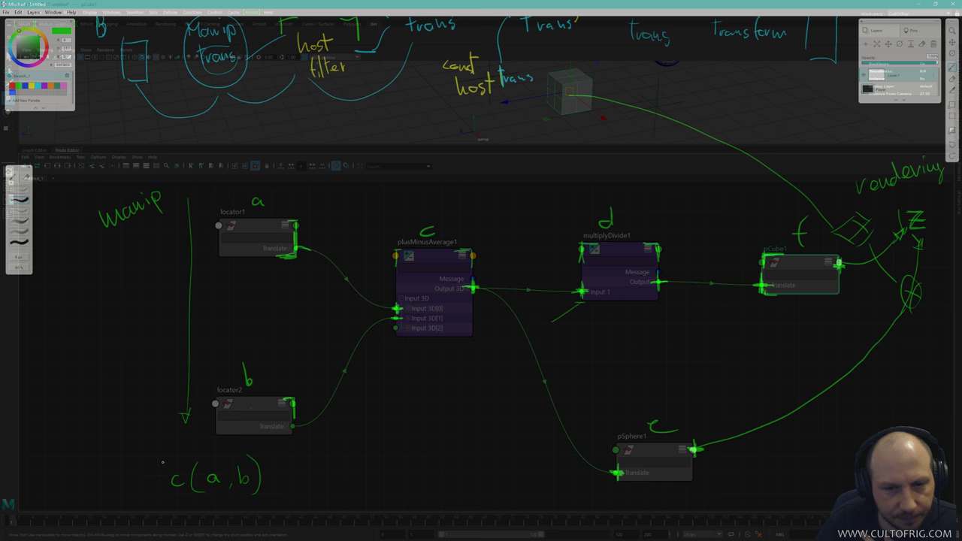
drag(535, 322, 546, 331)
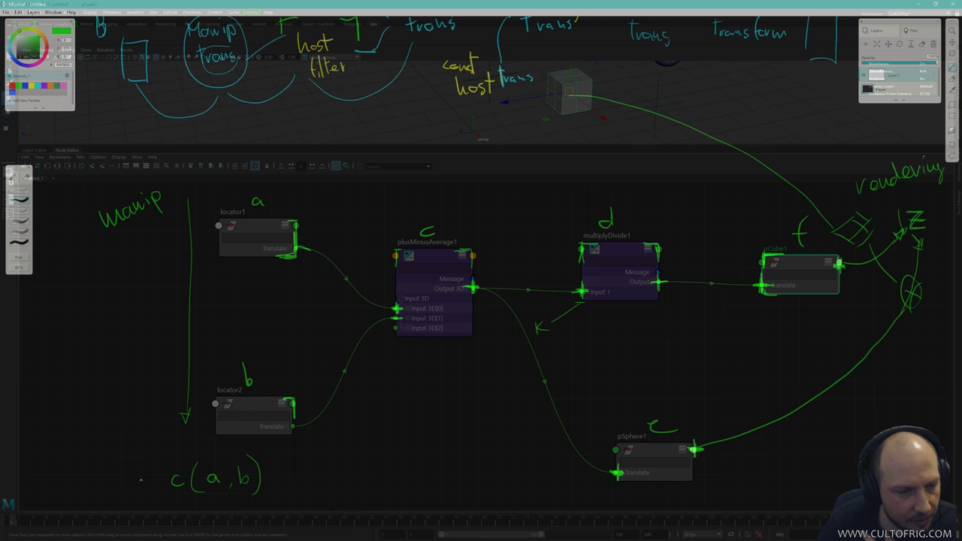
Extend the formula to f(d(c(a,b), k)) ⇒ view.
mouse_move(147, 476)
mouse_down()
mouse_move(138, 484)
mouse_move(148, 489)
mouse_up()
drag(177, 452, 173, 500)
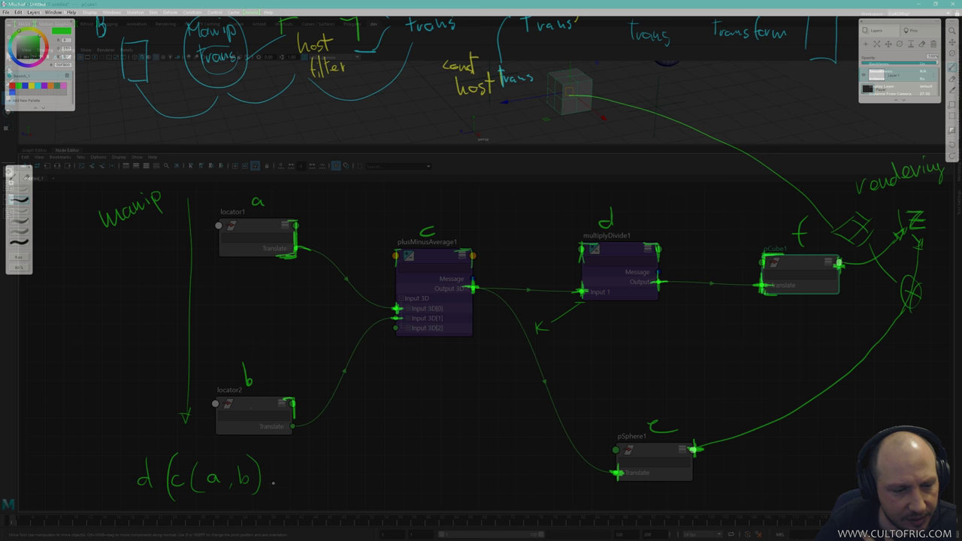
drag(272, 482, 270, 496)
drag(290, 464, 290, 482)
mouse_move(300, 468)
mouse_down()
mouse_move(292, 475)
mouse_move(320, 485)
mouse_up()
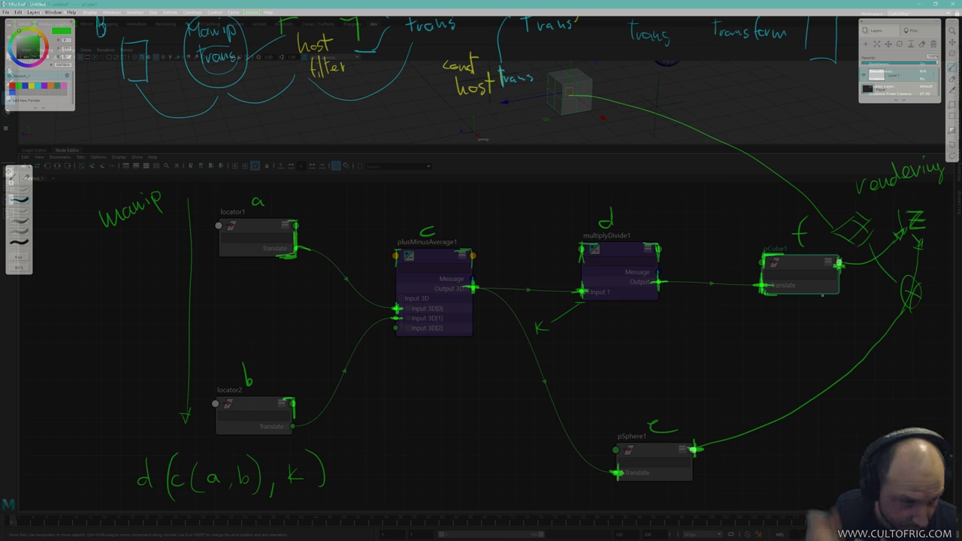
drag(106, 452, 100, 487)
mouse_move(96, 473)
mouse_down()
mouse_move(106, 472)
mouse_move(129, 502)
mouse_up()
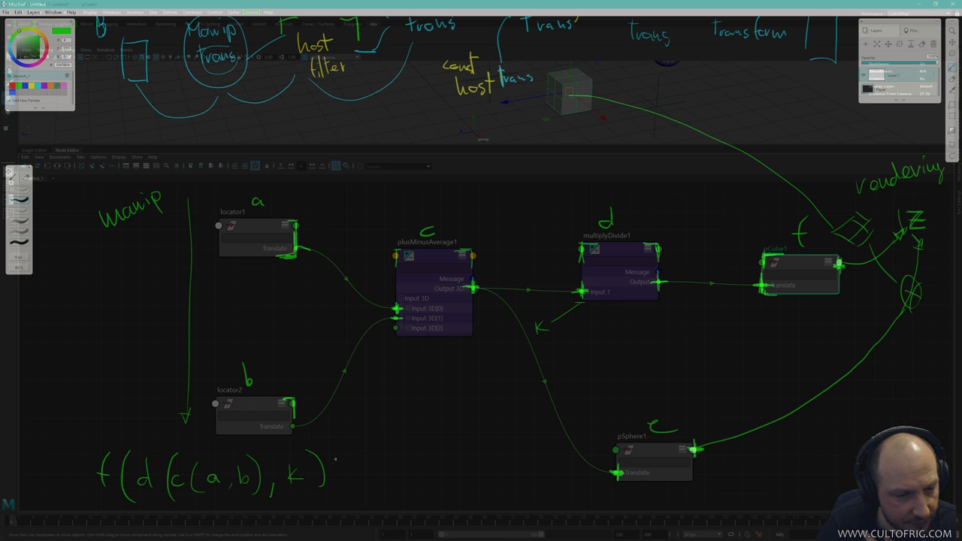
drag(331, 445, 333, 493)
drag(367, 466, 381, 461)
mouse_move(379, 455)
mouse_down()
mouse_move(377, 482)
mouse_move(409, 474)
mouse_move(415, 460)
mouse_up()
mouse_move(419, 462)
mouse_down()
mouse_move(419, 475)
mouse_move(454, 461)
mouse_up()
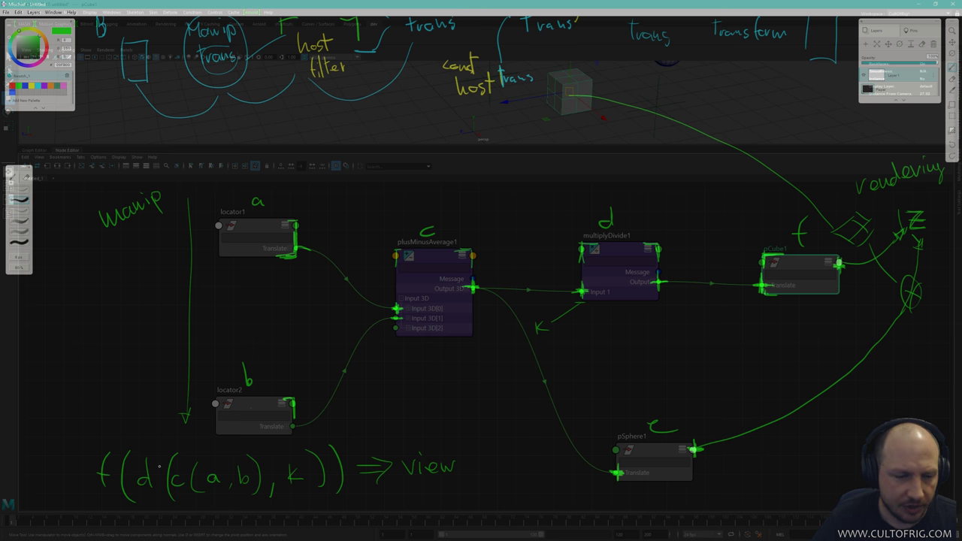
Erase the view arrow and f(d( strokes, then start writing c(a,b) under locator2.
key(e)
drag(395, 467, 296, 474)
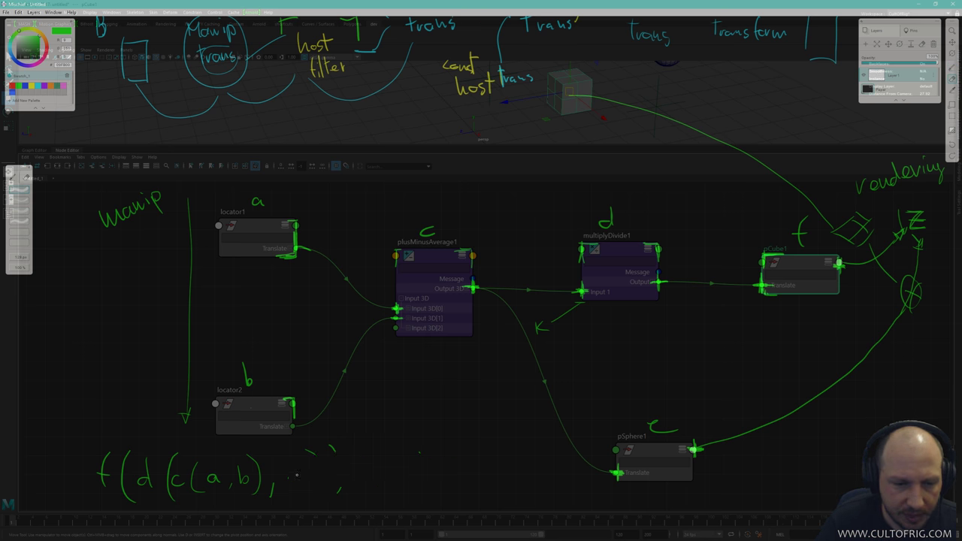
mouse_move(371, 493)
mouse_down()
mouse_move(248, 478)
mouse_move(286, 477)
mouse_up()
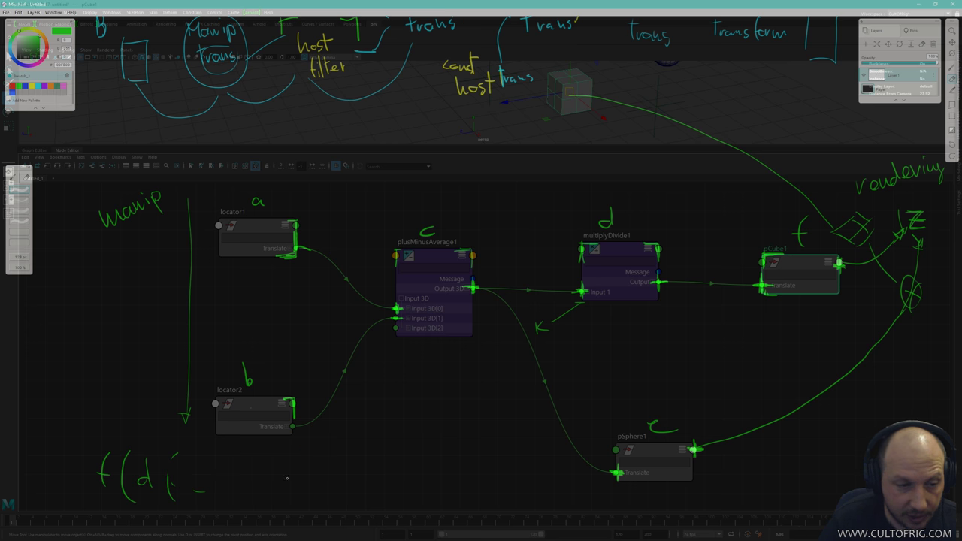
drag(200, 485, 84, 441)
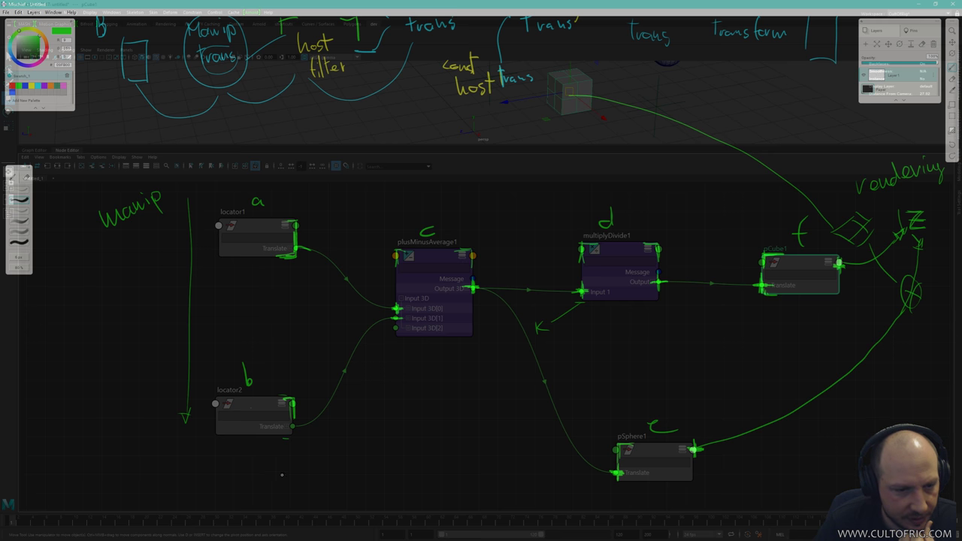
mouse_move(263, 480)
mouse_down()
mouse_move(262, 489)
mouse_move(278, 492)
mouse_move(331, 491)
mouse_up()
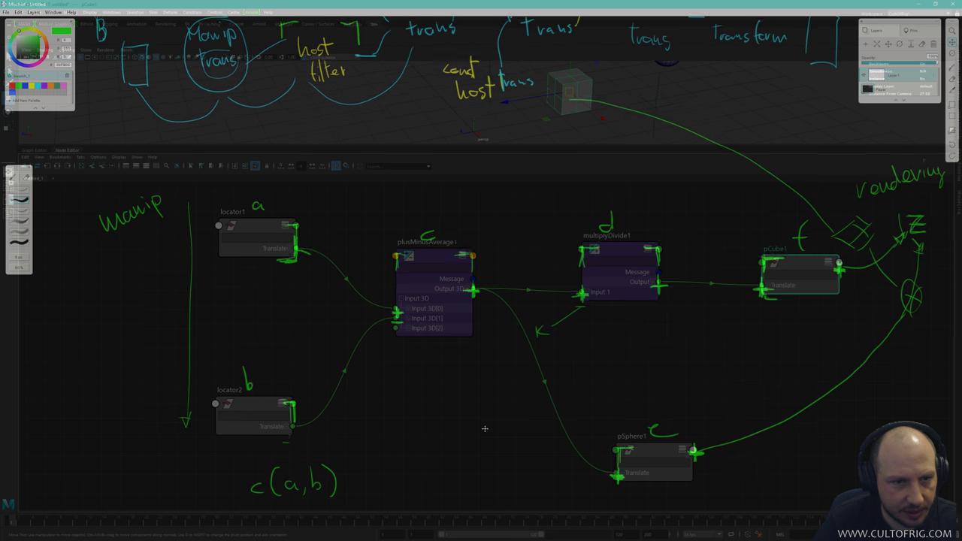
Move the c(a,b) note under plusMinusAverage1, with a brace and D beneath it.
key(e)
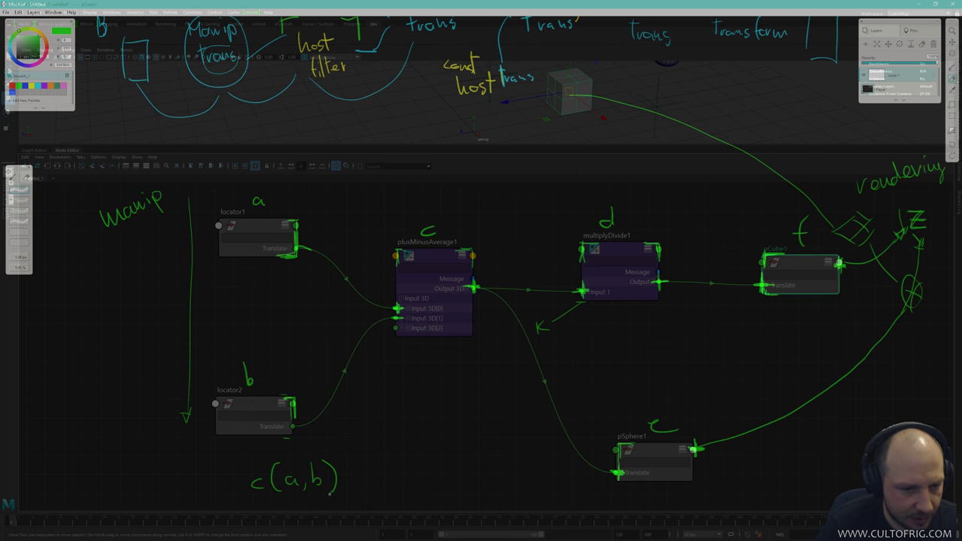
drag(334, 474, 278, 489)
key(p)
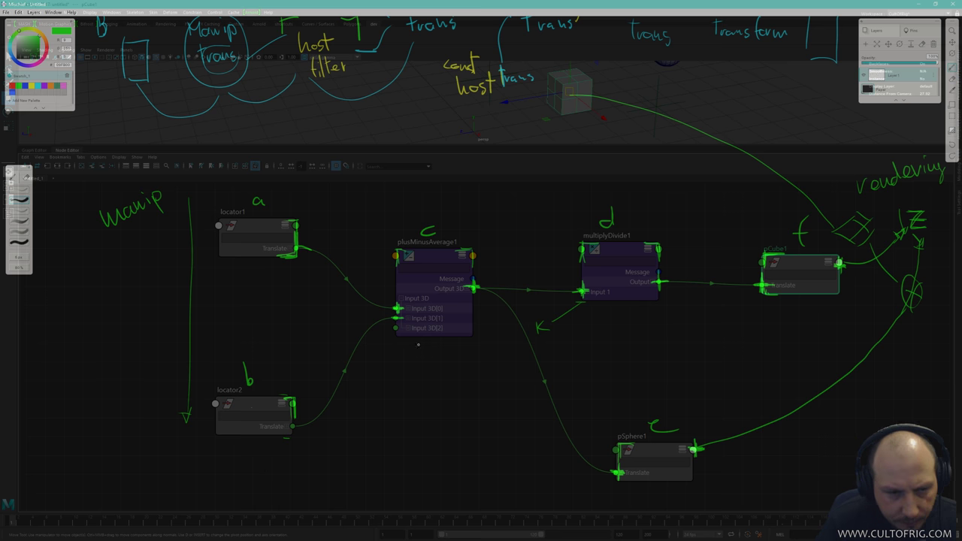
drag(410, 368, 418, 378)
mouse_move(438, 368)
mouse_down()
mouse_move(442, 381)
mouse_move(468, 367)
mouse_move(463, 381)
mouse_up()
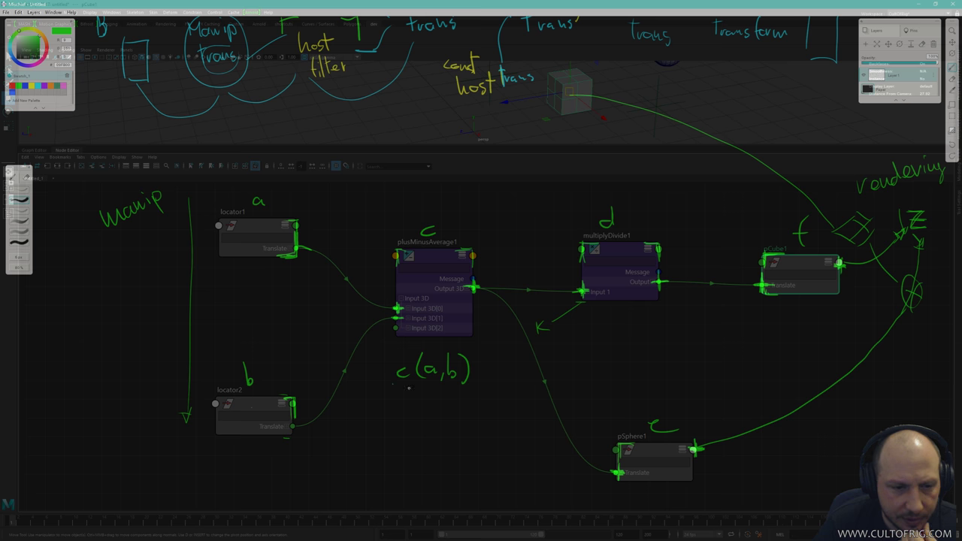
mouse_move(393, 385)
mouse_down()
mouse_move(406, 398)
mouse_move(470, 395)
mouse_up()
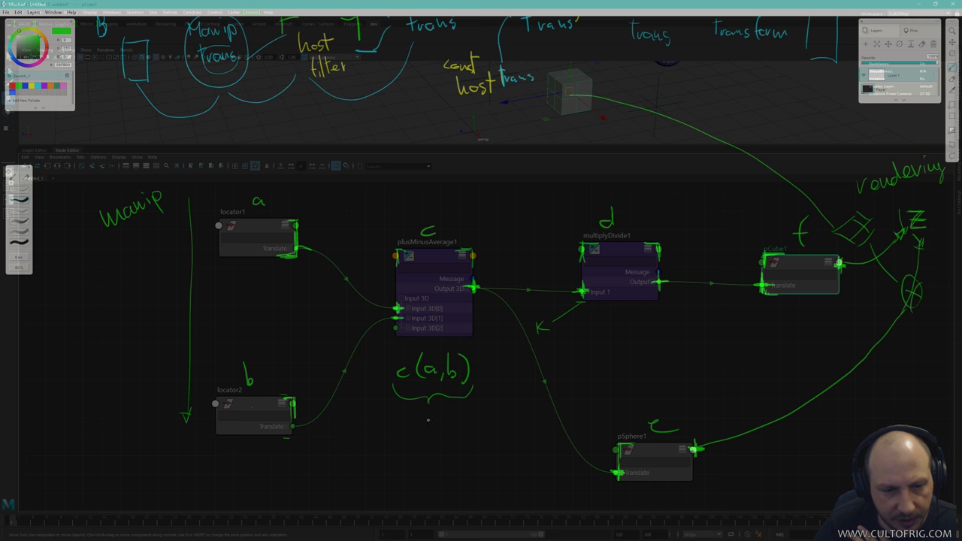
drag(421, 409, 425, 424)
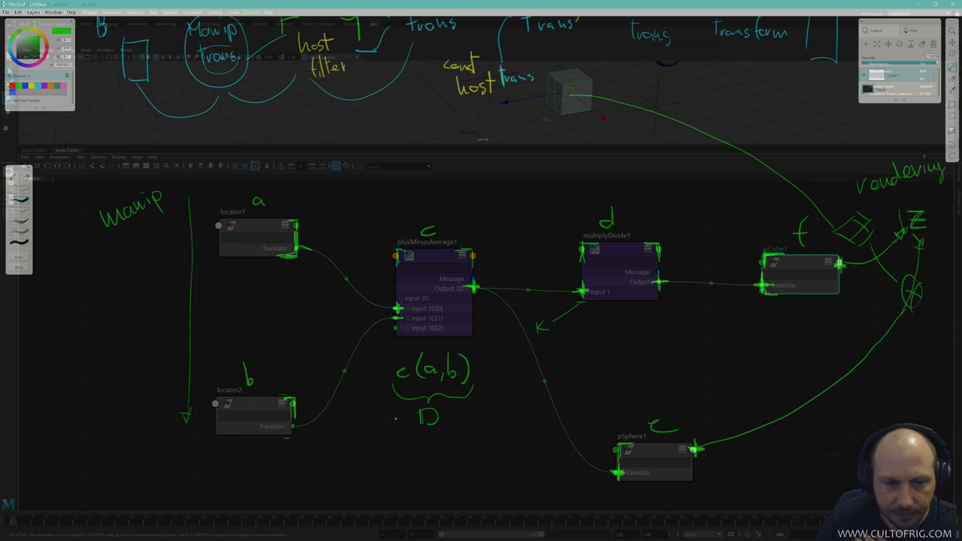
drag(419, 408, 425, 425)
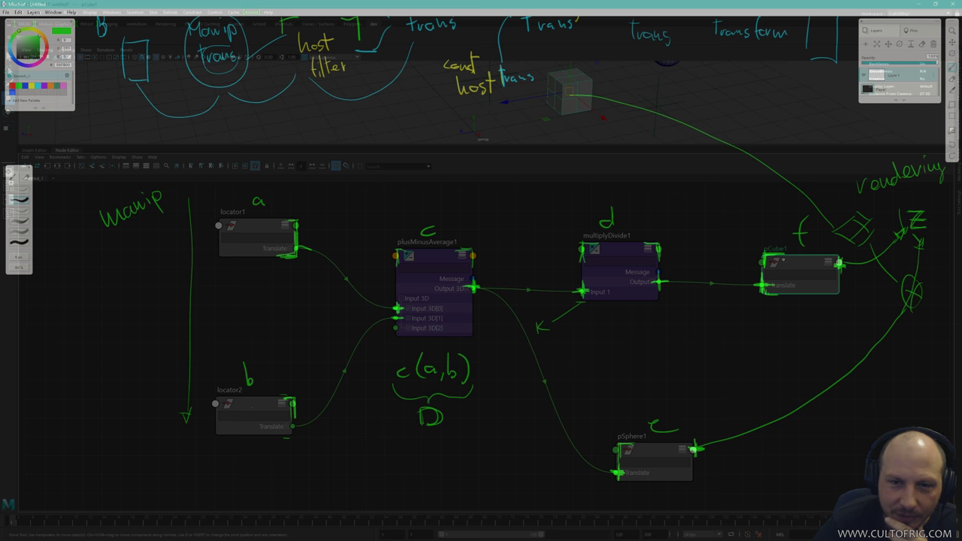
Write f(d(D)) and e(d(D)) below D, then erase these expressions.
mouse_move(373, 432)
mouse_down()
mouse_move(371, 462)
mouse_move(395, 457)
mouse_up()
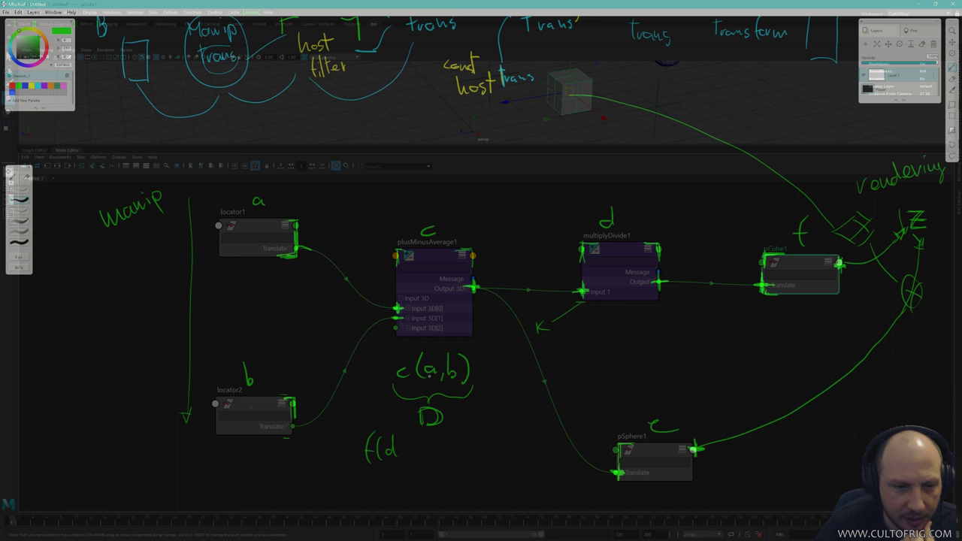
drag(407, 440, 405, 459)
mouse_move(412, 443)
mouse_down()
mouse_move(436, 453)
mouse_move(439, 435)
mouse_move(443, 460)
mouse_up()
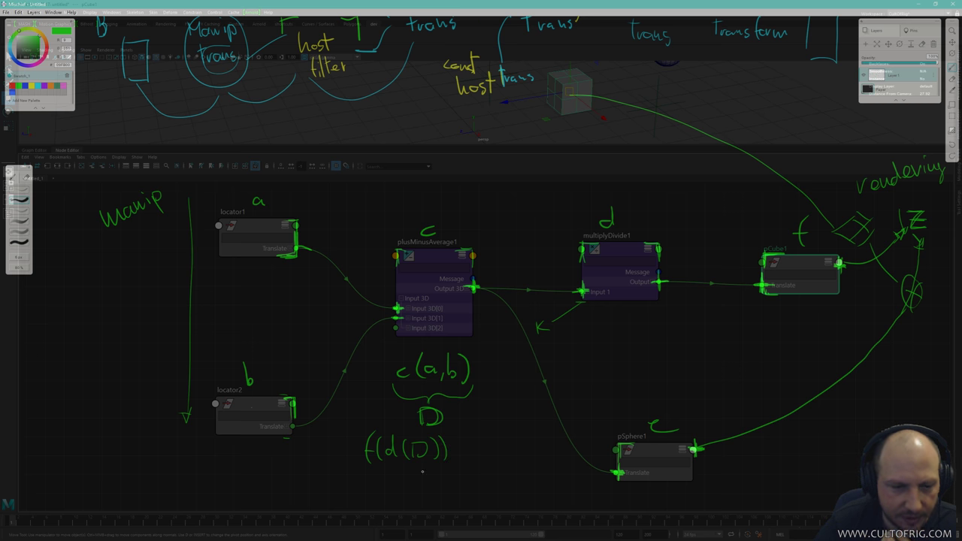
drag(366, 491, 376, 497)
mouse_move(390, 472)
mouse_down()
mouse_move(385, 501)
mouse_move(399, 473)
mouse_move(400, 493)
mouse_move(419, 495)
mouse_up()
mouse_move(420, 477)
mouse_down()
mouse_move(422, 496)
mouse_move(451, 498)
mouse_up()
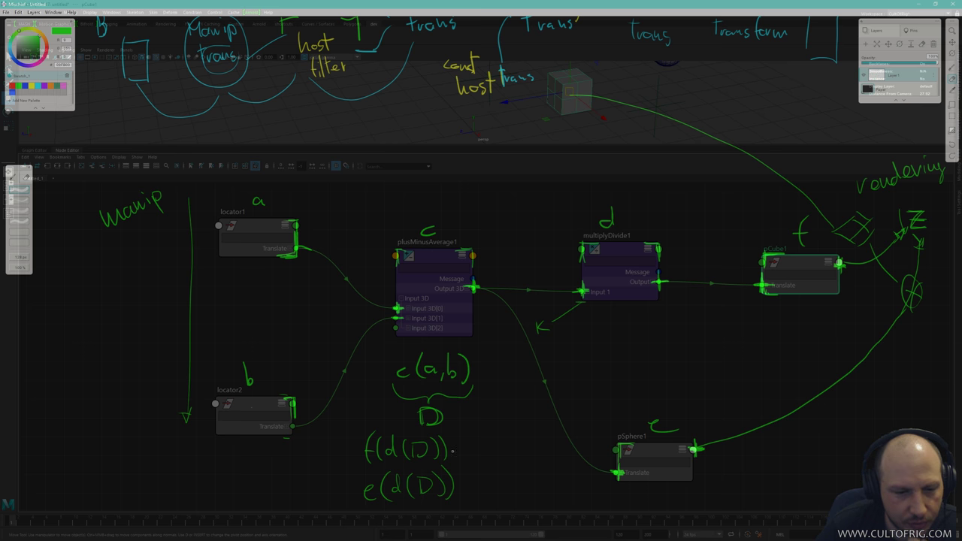
mouse_move(368, 449)
mouse_down()
mouse_move(447, 451)
mouse_move(368, 487)
mouse_move(450, 487)
mouse_move(447, 366)
mouse_move(460, 395)
mouse_up()
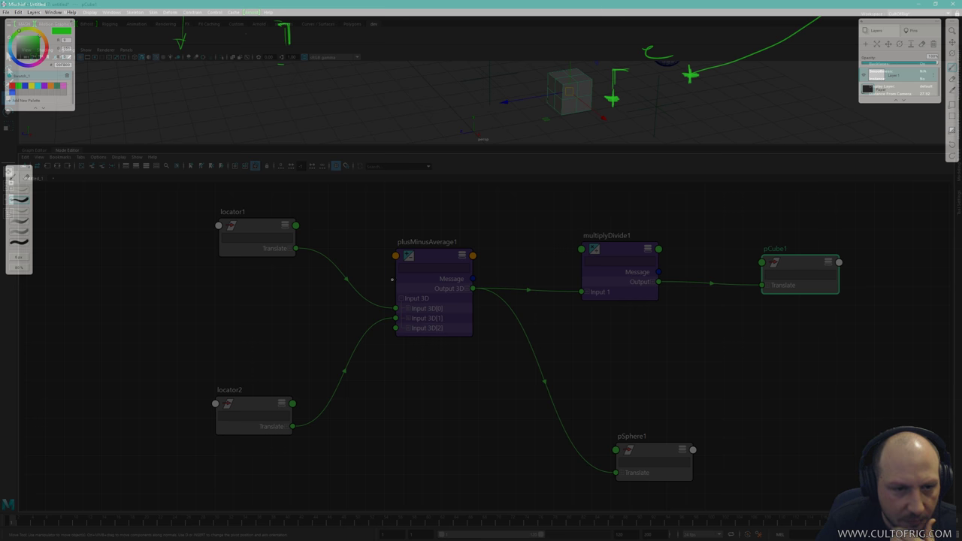
Draw a bracket over the plusMinusAverage1 node's header, redoing the misdrawn stroke.
mouse_move(394, 280)
mouse_down()
mouse_move(422, 248)
mouse_move(468, 252)
mouse_up()
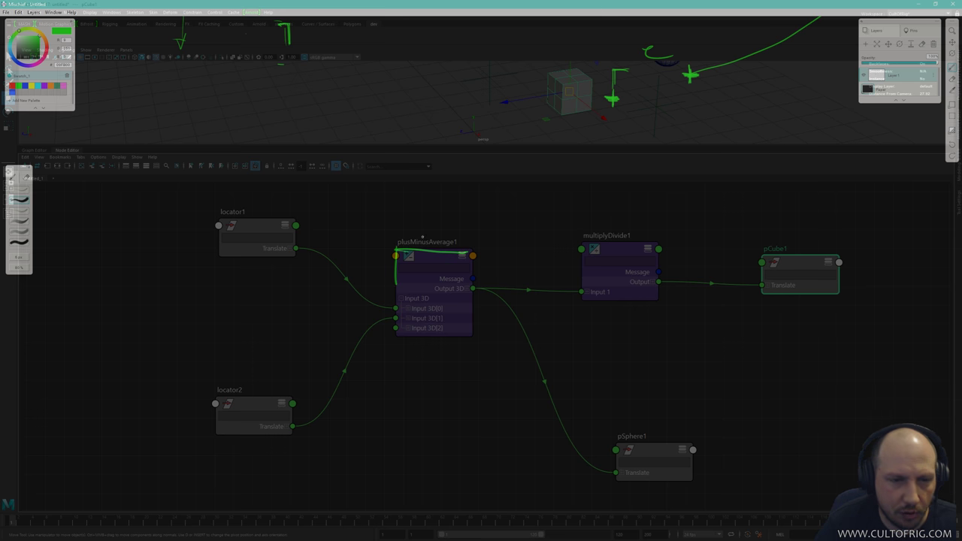
key(ctrl+z)
mouse_move(396, 247)
mouse_down()
mouse_move(474, 246)
mouse_move(471, 282)
mouse_up()
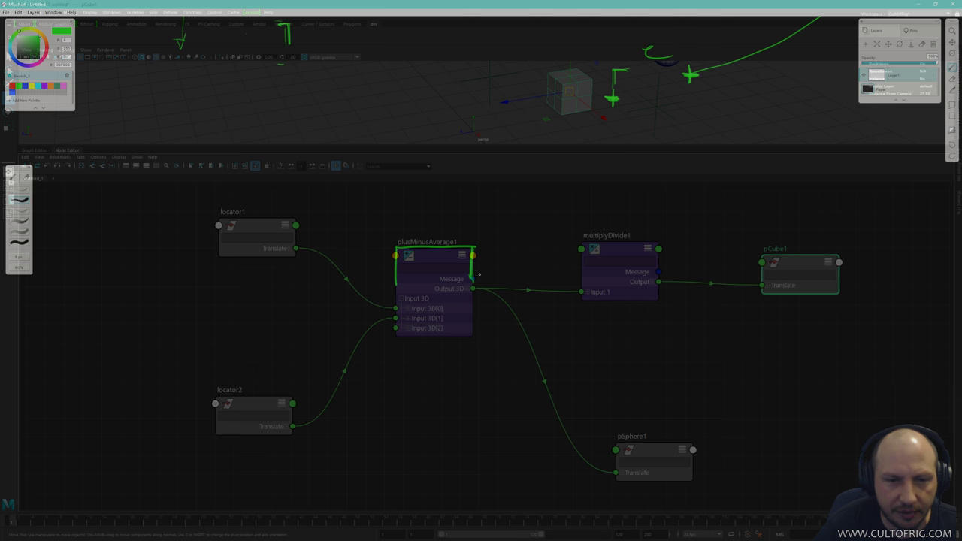
Draw a curve up to a handwritten 'Datablock' label, then shift the drawing upward.
mouse_move(407, 243)
mouse_down()
mouse_move(461, 133)
mouse_move(482, 134)
mouse_up()
mouse_move(484, 113)
mouse_down()
mouse_move(486, 134)
mouse_move(516, 133)
mouse_up()
drag(507, 114, 524, 113)
mouse_move(529, 118)
mouse_down()
mouse_move(550, 128)
mouse_move(568, 117)
mouse_move(554, 103)
mouse_move(566, 131)
mouse_up()
mouse_move(580, 120)
mouse_down()
mouse_move(574, 128)
mouse_move(587, 133)
mouse_up()
drag(599, 106, 603, 129)
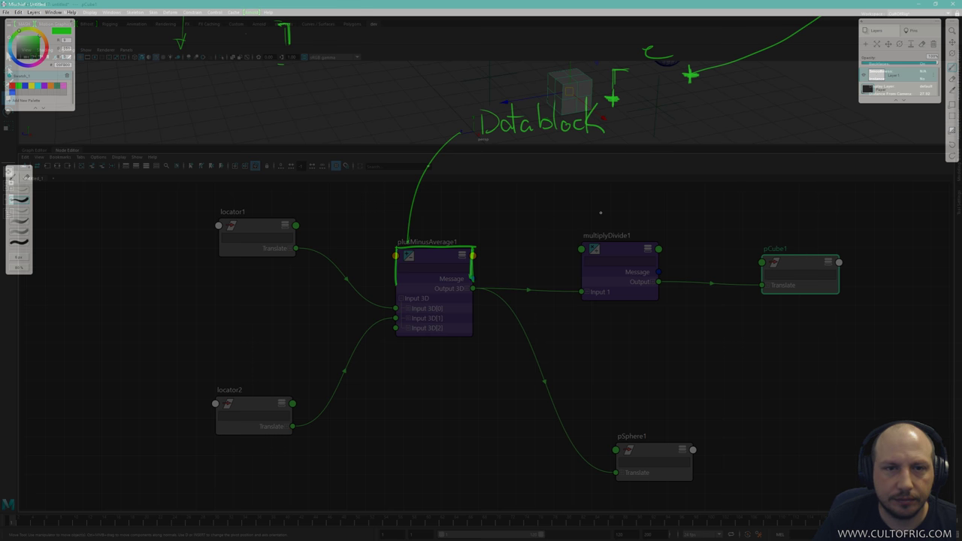
mouse_move(523, 247)
mouse_down()
mouse_move(561, 199)
mouse_move(551, 205)
mouse_up()
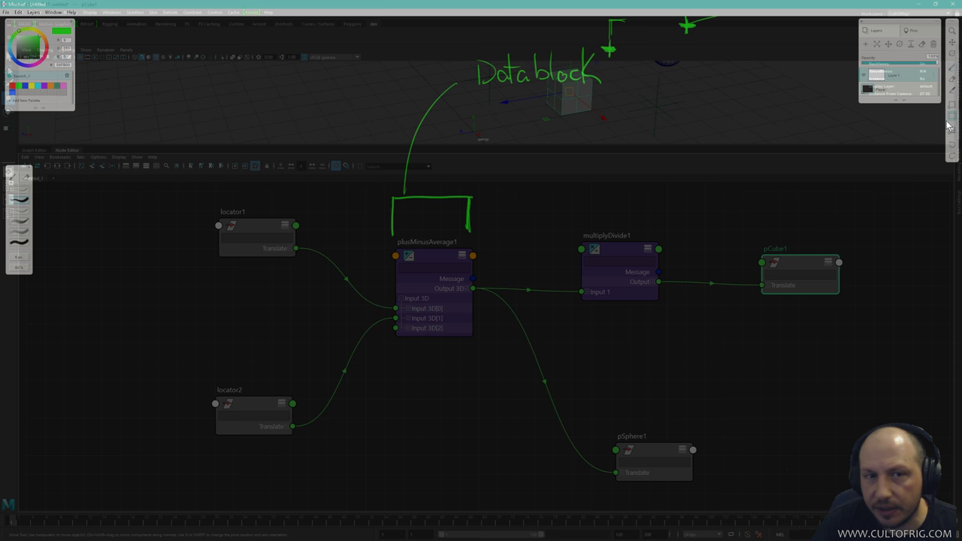
Select the Datablock annotation and move it down to line up with plusMinusAverage1.
mouse_move(341, 51)
mouse_down()
mouse_move(414, 103)
mouse_move(601, 298)
mouse_up()
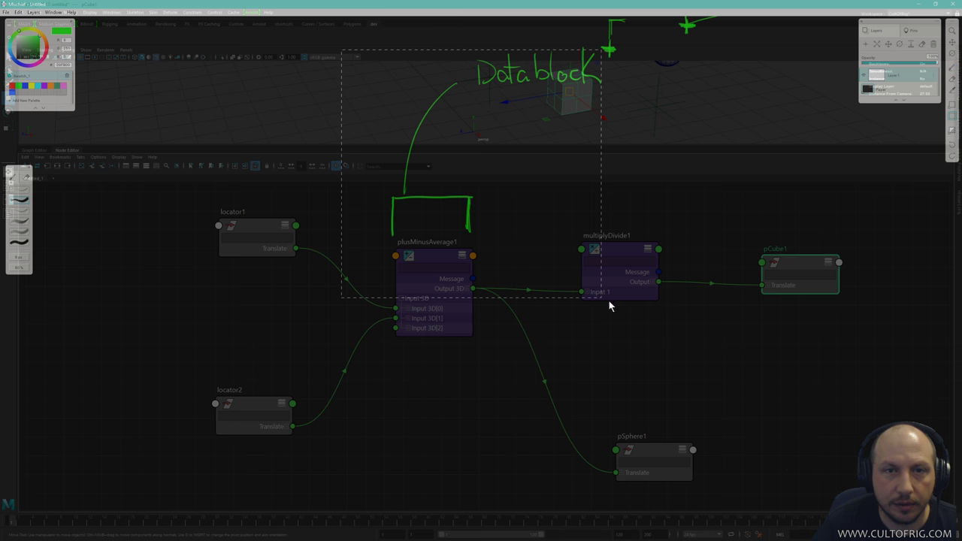
click(952, 44)
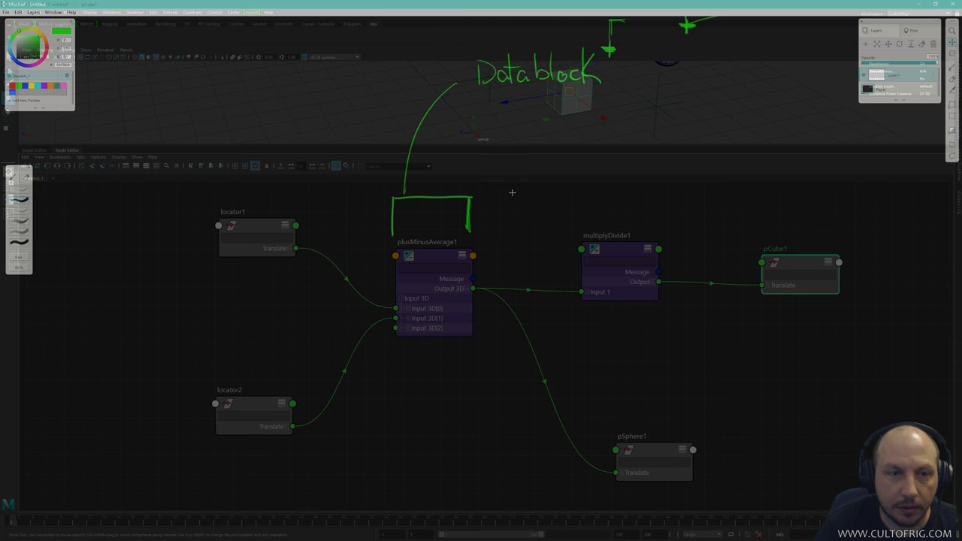
mouse_move(513, 167)
mouse_down()
mouse_move(498, 206)
mouse_move(517, 218)
mouse_up()
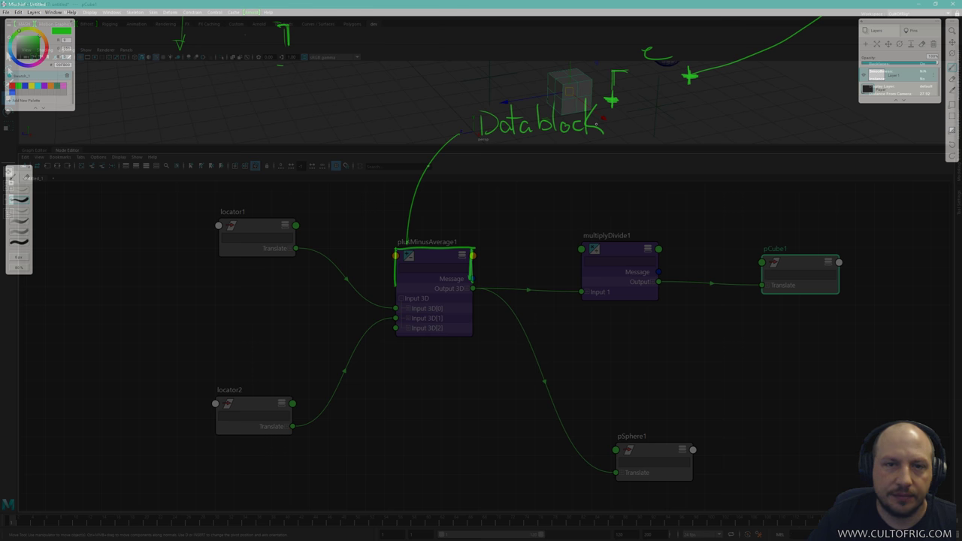
Erase the stray C, plus and F marks and the leftover curve.
key(e)
mouse_move(653, 54)
mouse_down()
mouse_move(686, 75)
mouse_move(612, 86)
mouse_move(707, 74)
mouse_up()
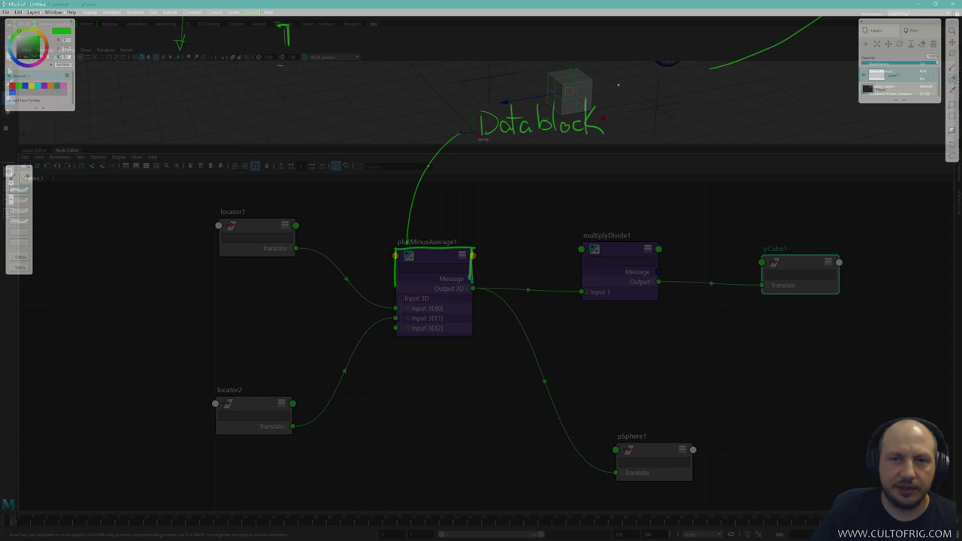
drag(724, 62, 798, 34)
Strike through the three Input 3D rows and start a Γ-bracketed list under Datablock.
key(b)
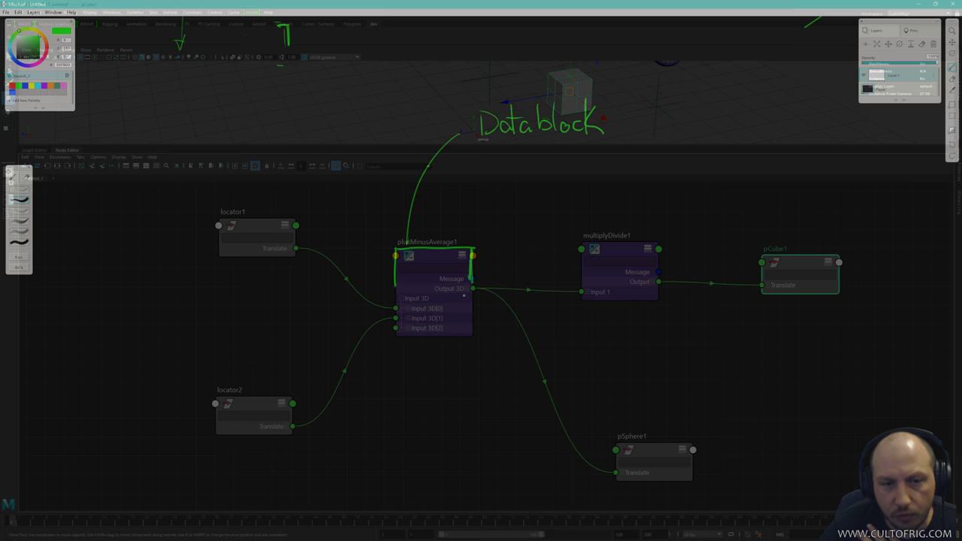
mouse_move(404, 310)
mouse_down()
mouse_move(442, 308)
mouse_move(441, 328)
mouse_up()
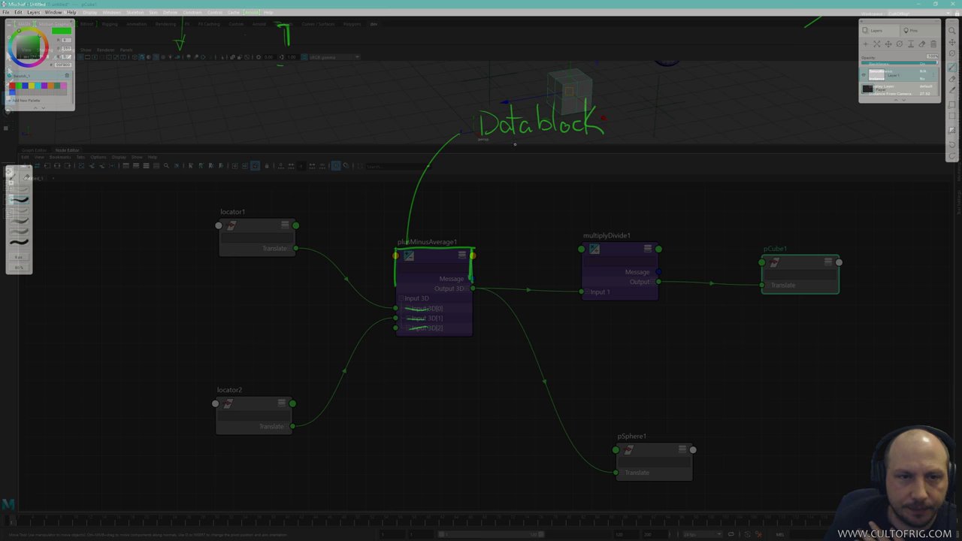
mouse_move(504, 144)
mouse_down()
mouse_move(503, 178)
mouse_move(522, 147)
mouse_up()
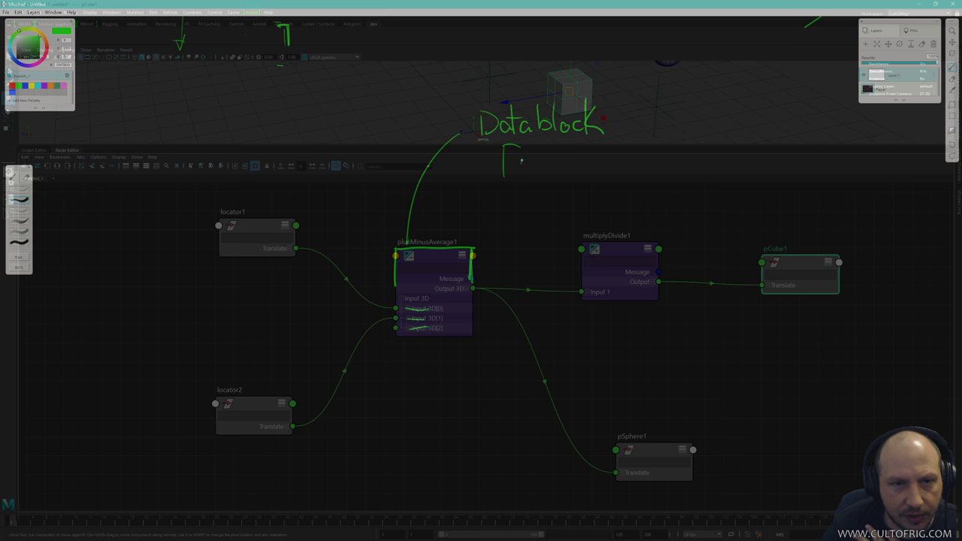
drag(524, 160, 533, 203)
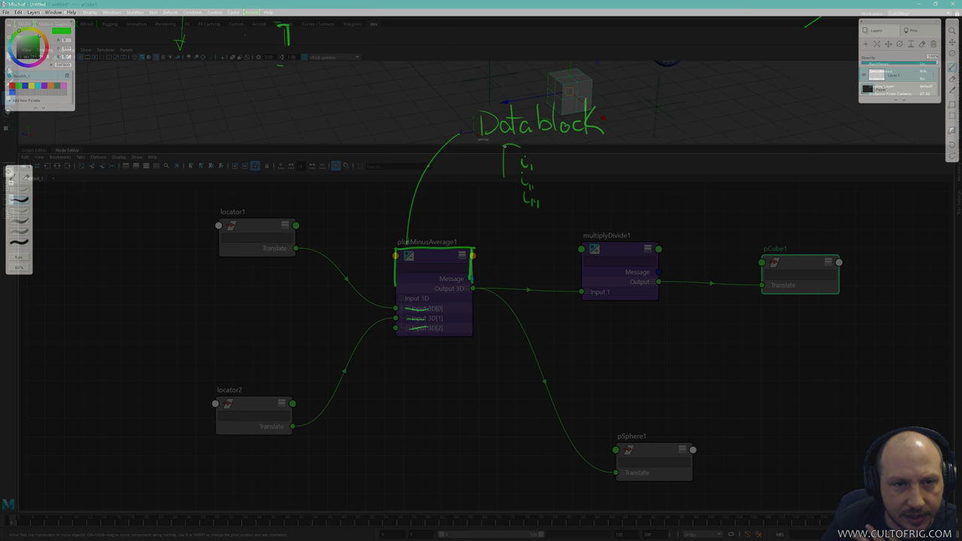
Extend the Γ list, write <Vec3>, and curve down from plusMinusAverage1 to 'Compute'.
drag(506, 146, 502, 196)
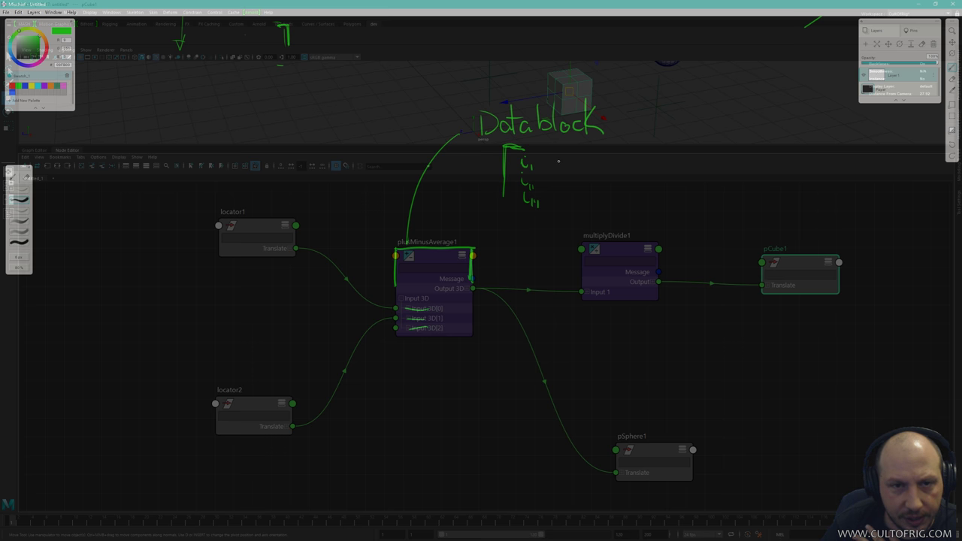
mouse_move(557, 157)
mouse_down()
mouse_move(559, 166)
mouse_move(619, 158)
mouse_move(612, 166)
mouse_up()
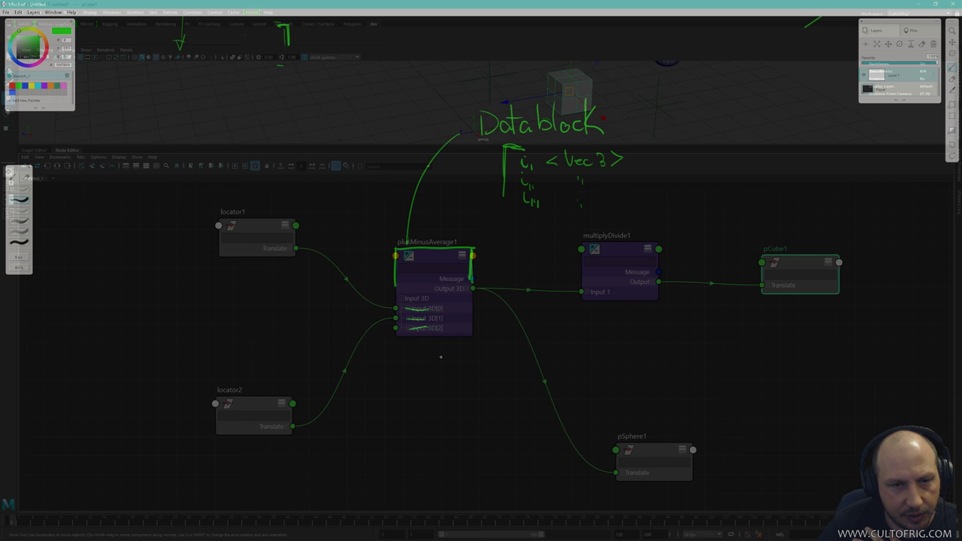
mouse_move(424, 328)
mouse_down()
mouse_move(486, 410)
mouse_move(556, 421)
mouse_up()
drag(560, 410, 563, 434)
drag(561, 411, 582, 420)
mouse_move(588, 386)
mouse_down()
mouse_move(590, 423)
mouse_move(598, 393)
mouse_up()
drag(600, 416, 614, 422)
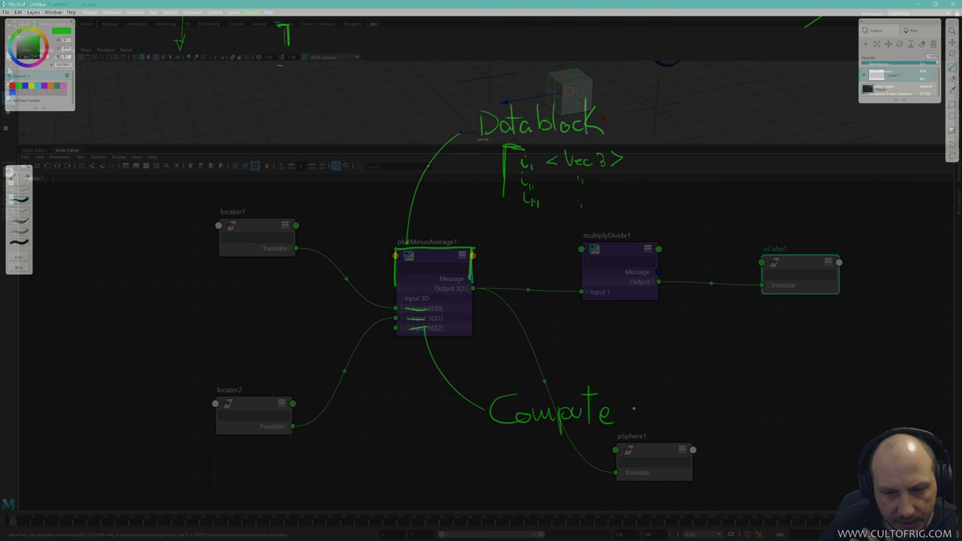
Write '(output)' after Compute and mark the Output 3D port.
drag(629, 403, 633, 422)
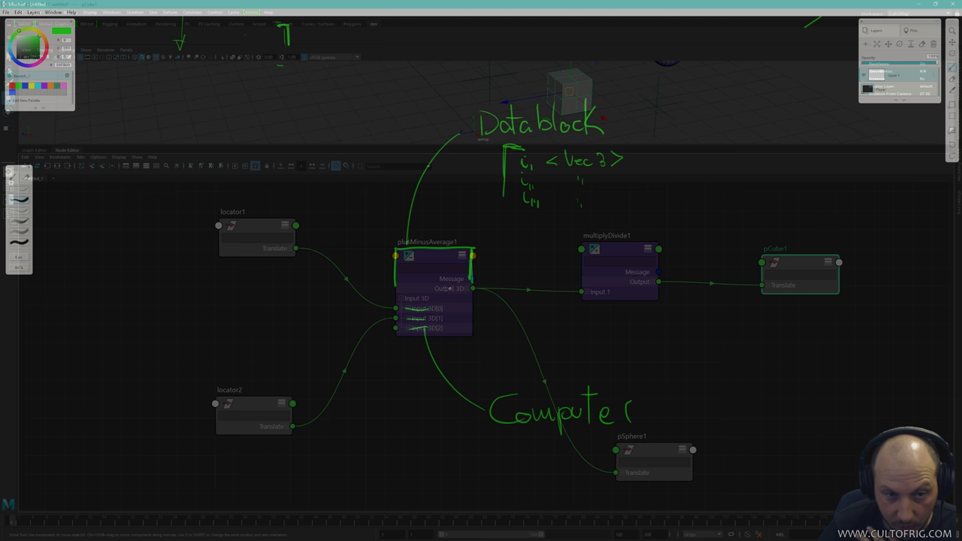
drag(448, 288, 463, 289)
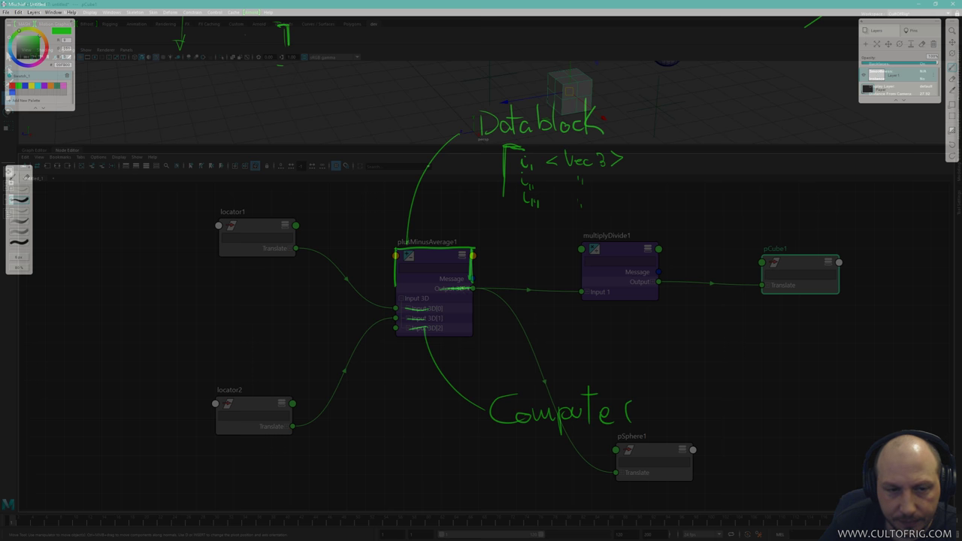
drag(472, 288, 439, 287)
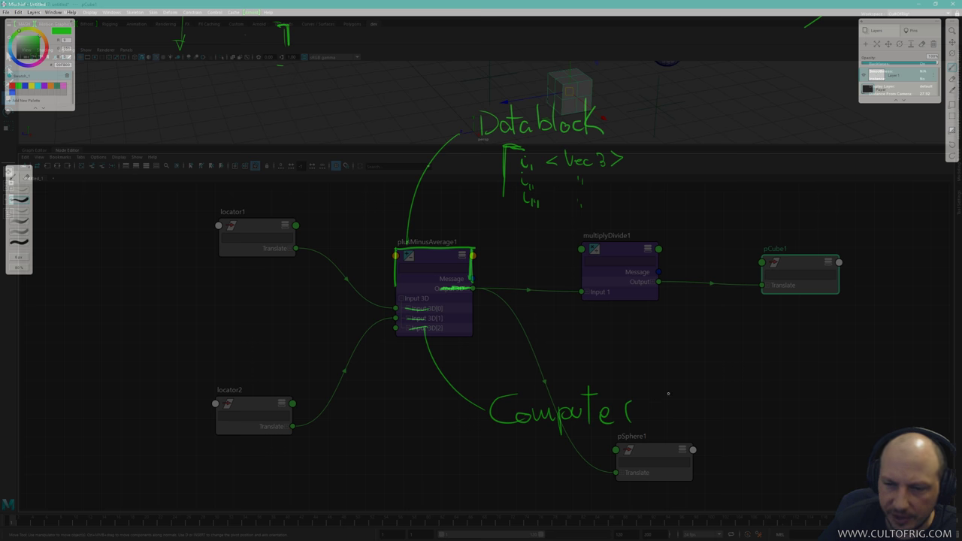
mouse_move(644, 409)
mouse_down()
mouse_move(644, 428)
mouse_move(651, 408)
mouse_move(671, 420)
mouse_up()
key(ctrl+z)
key(ctrl+z)
mouse_move(666, 405)
mouse_down()
mouse_move(674, 403)
mouse_move(679, 430)
mouse_up()
mouse_move(679, 408)
mouse_down()
mouse_move(702, 395)
mouse_move(726, 405)
mouse_move(720, 427)
mouse_up()
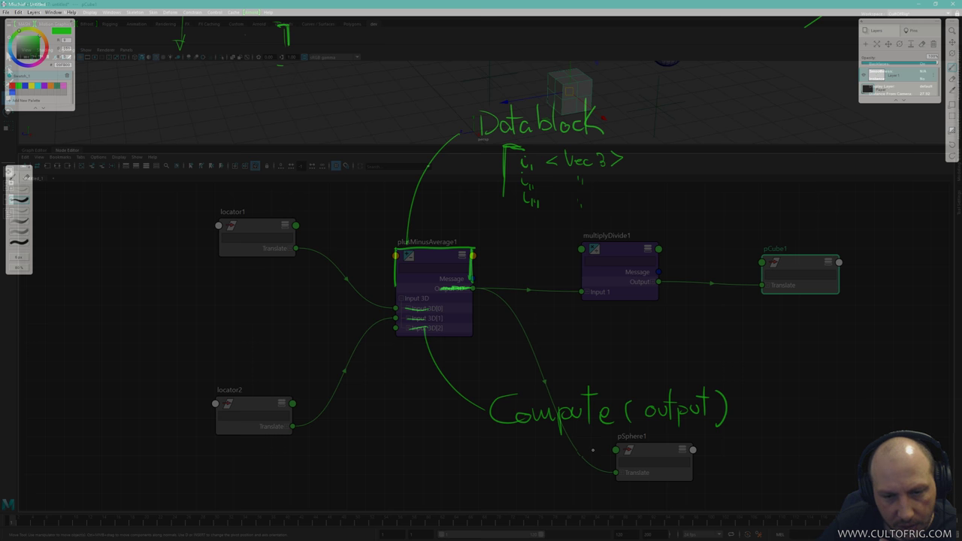
Write 'return (i1 + i11)' below and loop a curve into multiplyDivide1's Input 1.
drag(565, 444, 593, 455)
mouse_move(595, 435)
mouse_down()
mouse_move(597, 458)
mouse_move(609, 441)
mouse_up()
mouse_move(617, 448)
mouse_down()
mouse_move(684, 454)
mouse_move(736, 444)
mouse_up()
mouse_move(727, 437)
mouse_down()
mouse_move(726, 451)
mouse_move(779, 456)
mouse_up()
drag(666, 431, 664, 461)
mouse_move(788, 426)
mouse_down()
mouse_move(792, 461)
mouse_move(800, 382)
mouse_move(652, 358)
mouse_move(557, 329)
mouse_move(581, 292)
mouse_move(572, 300)
mouse_move(583, 299)
mouse_up()
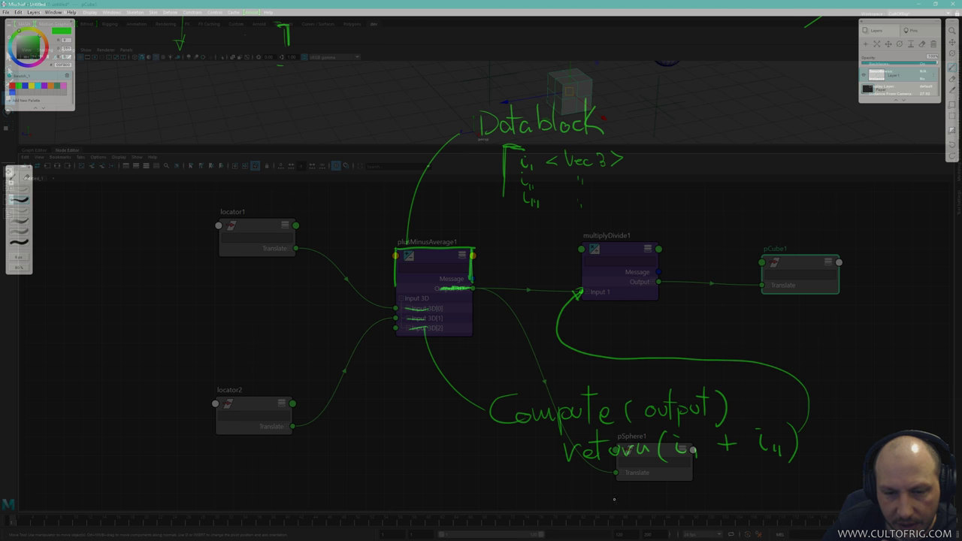
Draw a curved arrow from under the return() note into pSphere1's Translate port.
mouse_move(795, 458)
mouse_down()
mouse_move(777, 492)
mouse_move(664, 506)
mouse_move(623, 481)
mouse_up()
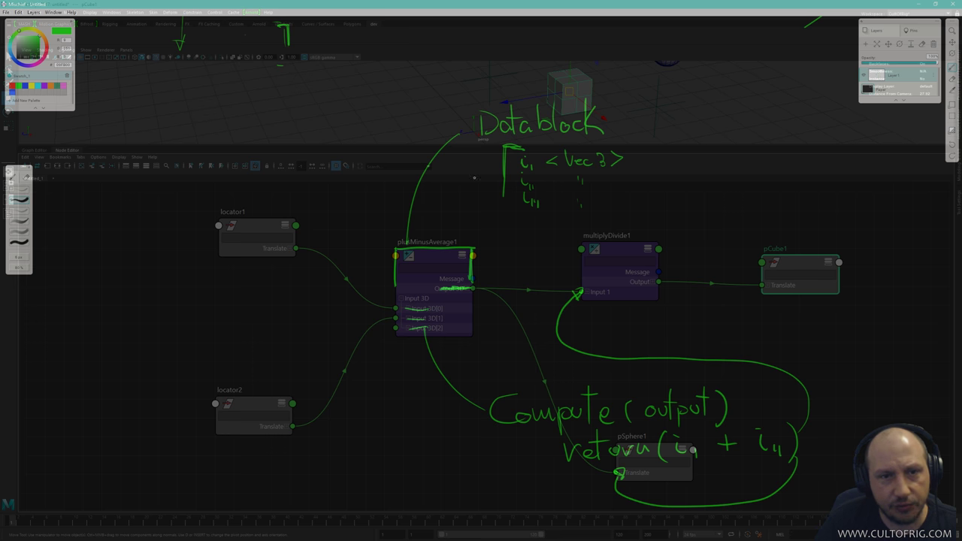
Bring the earlier manip and host notes into view and realign the Datablock notes.
scroll(474, 178, up, 10)
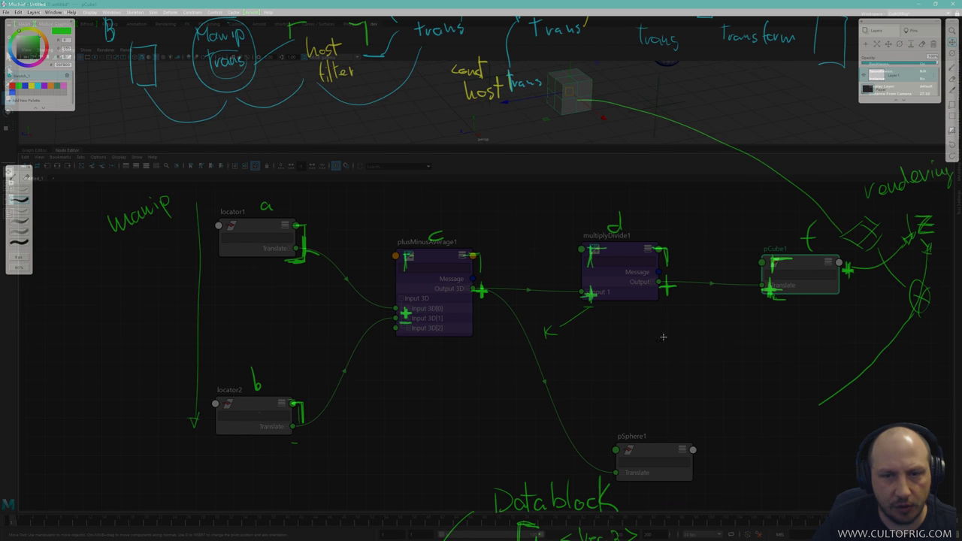
mouse_move(647, 164)
middle_down()
mouse_move(630, 507)
mouse_move(647, 411)
mouse_move(631, 226)
mouse_move(605, 365)
mouse_move(623, 188)
mouse_move(594, 451)
mouse_move(563, 483)
middle_up()
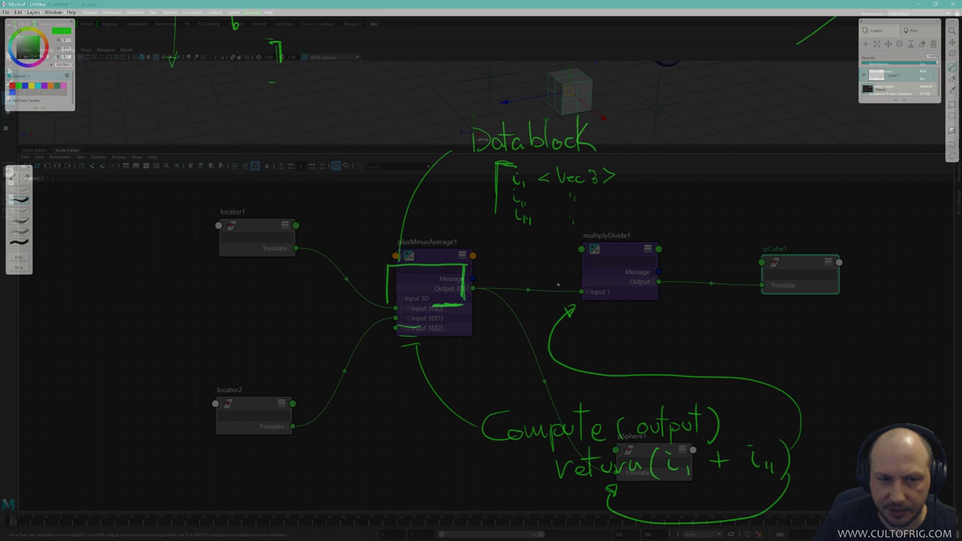
middle_drag(557, 284, 687, 253)
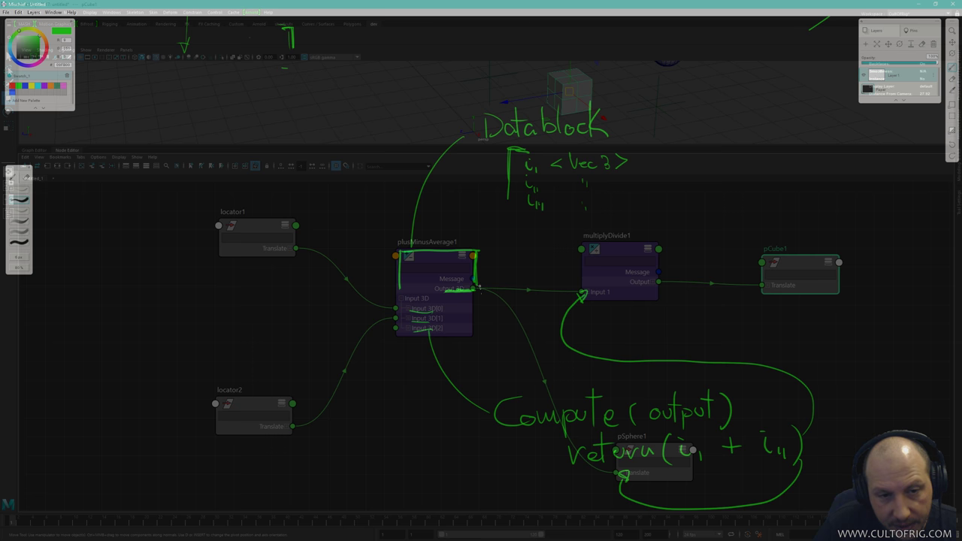
Hatch over plusMinusAverage1 in green and scroll the notes off the node graph.
drag(478, 284, 481, 289)
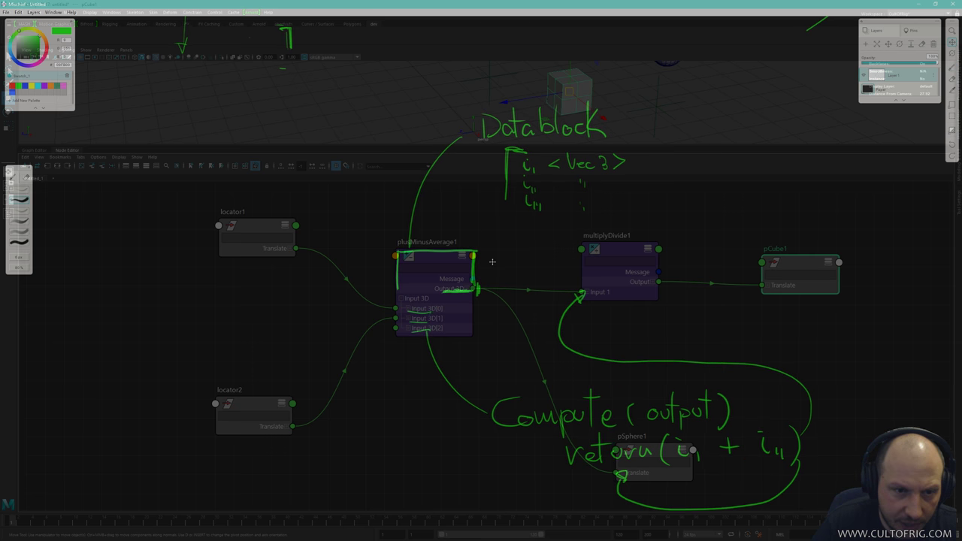
drag(394, 278, 417, 252)
drag(396, 310, 437, 255)
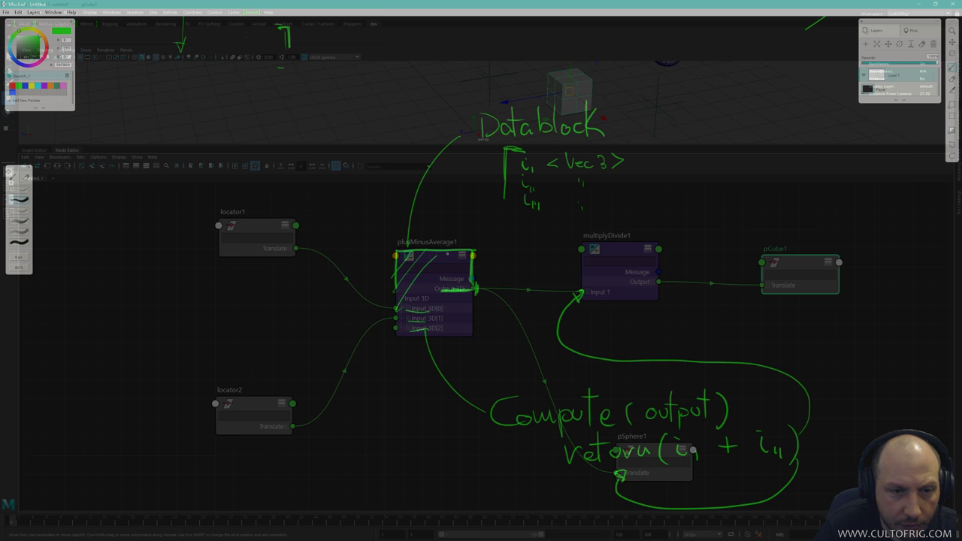
mouse_move(395, 331)
mouse_down()
mouse_move(459, 263)
mouse_move(462, 272)
mouse_up()
drag(435, 337, 459, 294)
mouse_move(450, 330)
mouse_down()
mouse_move(466, 299)
mouse_move(473, 318)
mouse_move(478, 269)
mouse_up()
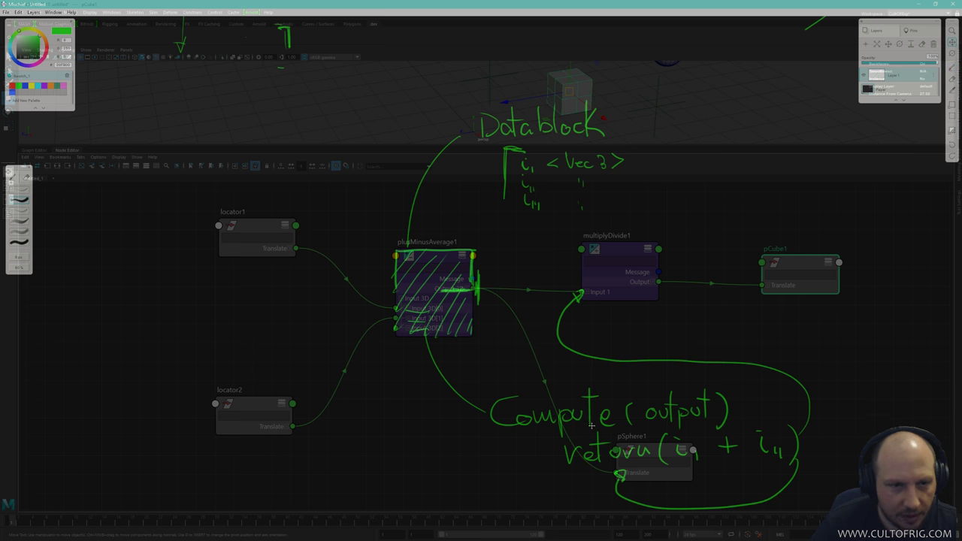
scroll(613, 200, down, 10)
Outline both locators' outputs and draw a downward arrow labelled 'manip' to their left.
scroll(613, 201, down, 10)
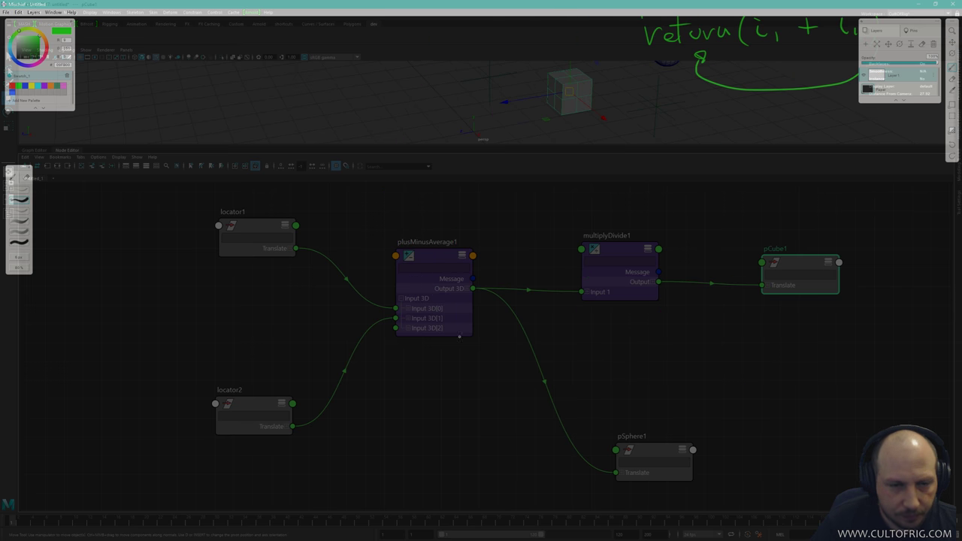
key(p)
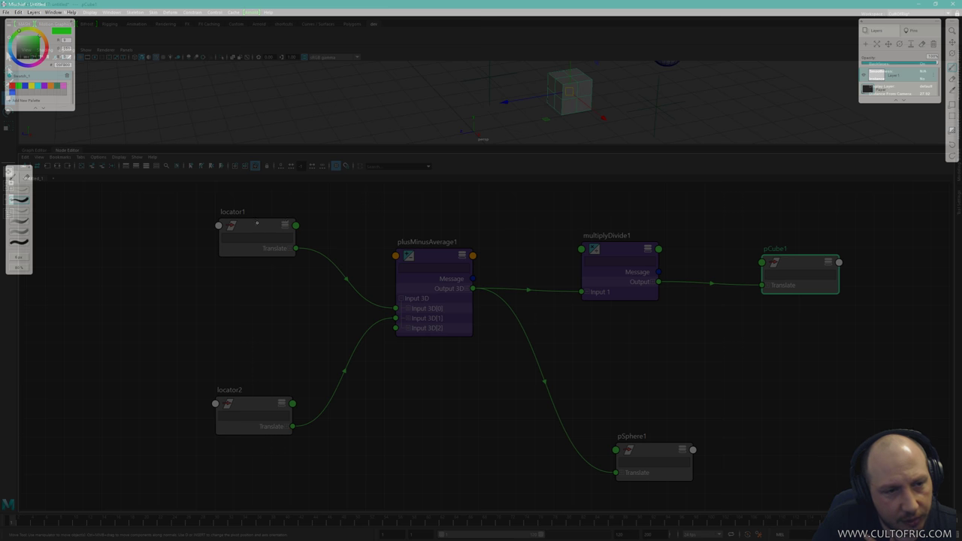
mouse_move(272, 219)
mouse_down()
mouse_move(295, 224)
mouse_move(294, 254)
mouse_move(281, 254)
mouse_up()
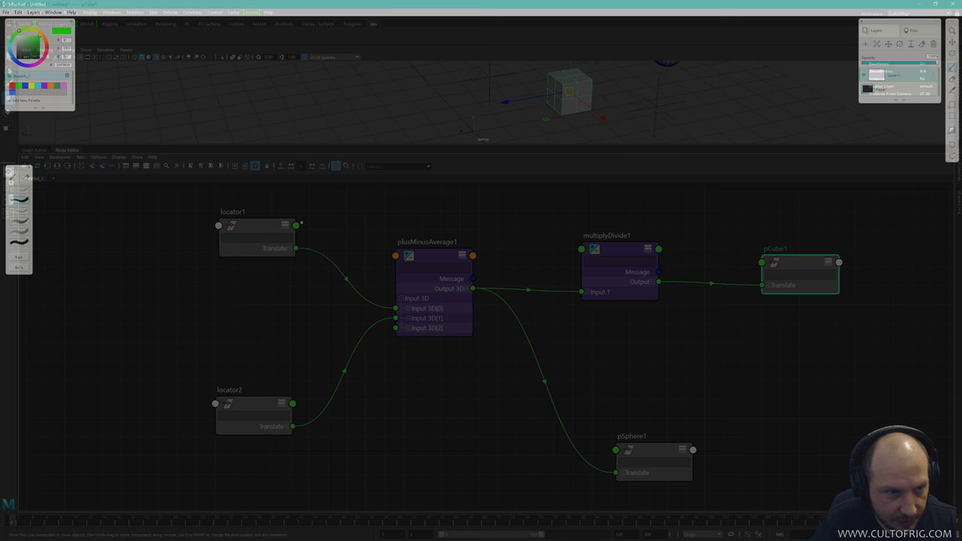
mouse_move(278, 221)
mouse_down()
mouse_move(298, 257)
mouse_move(285, 258)
mouse_move(299, 244)
mouse_move(280, 259)
mouse_move(296, 257)
mouse_move(297, 224)
mouse_up()
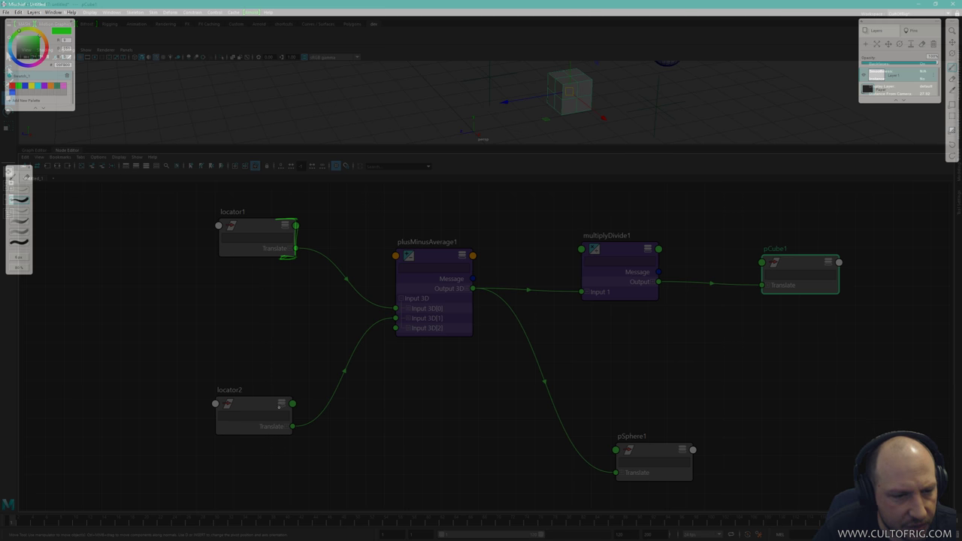
mouse_move(279, 399)
mouse_down()
mouse_move(294, 400)
mouse_move(287, 435)
mouse_up()
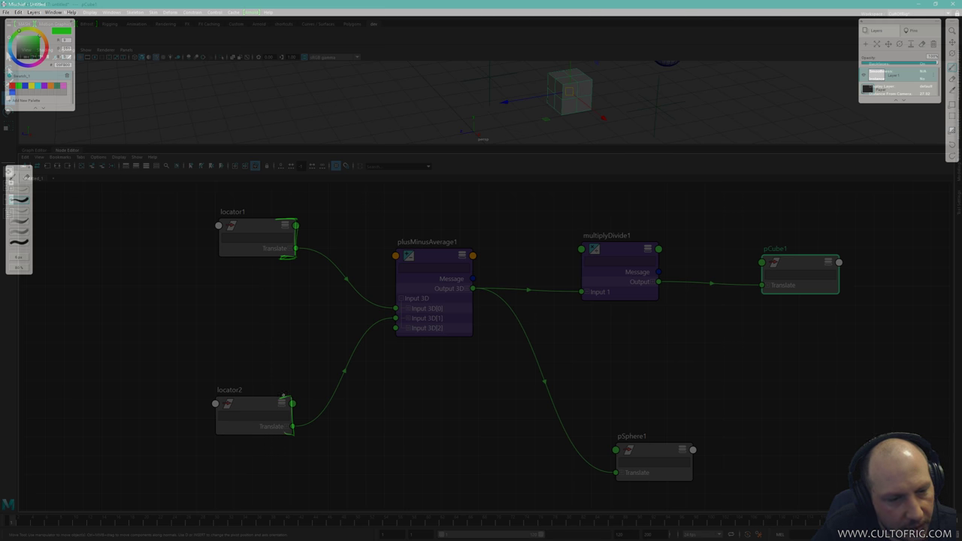
drag(284, 395, 292, 438)
drag(191, 197, 179, 426)
mouse_move(114, 315)
mouse_down()
mouse_move(151, 275)
mouse_move(145, 261)
mouse_move(161, 278)
mouse_up()
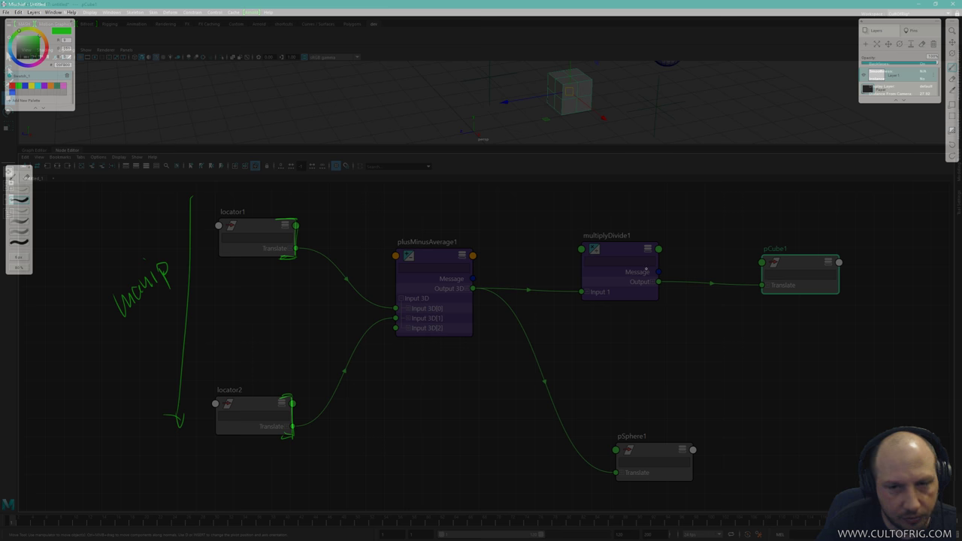
Draw a 'rendering' divider right of pCube1 with an arrow from pCube1's output.
drag(861, 196, 859, 442)
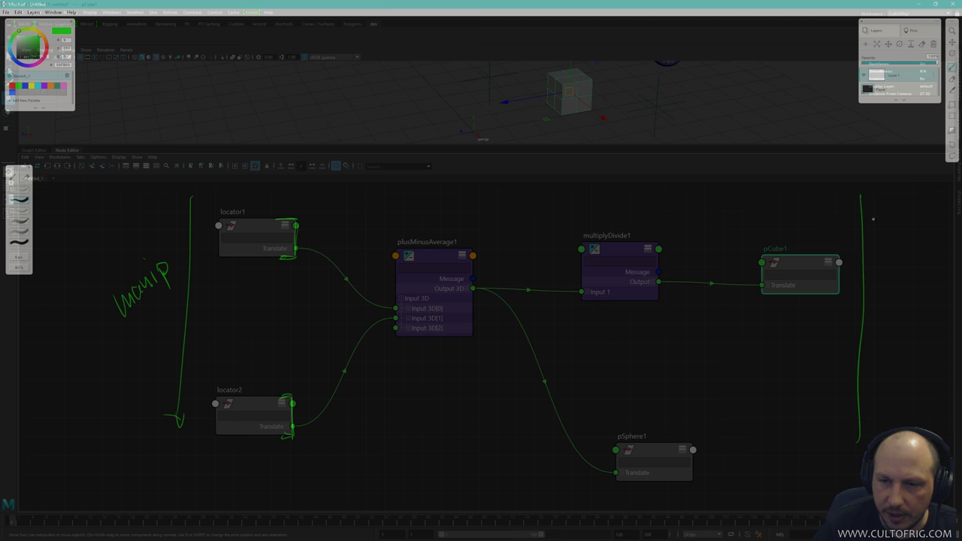
key(ctrl+z)
drag(855, 199, 861, 419)
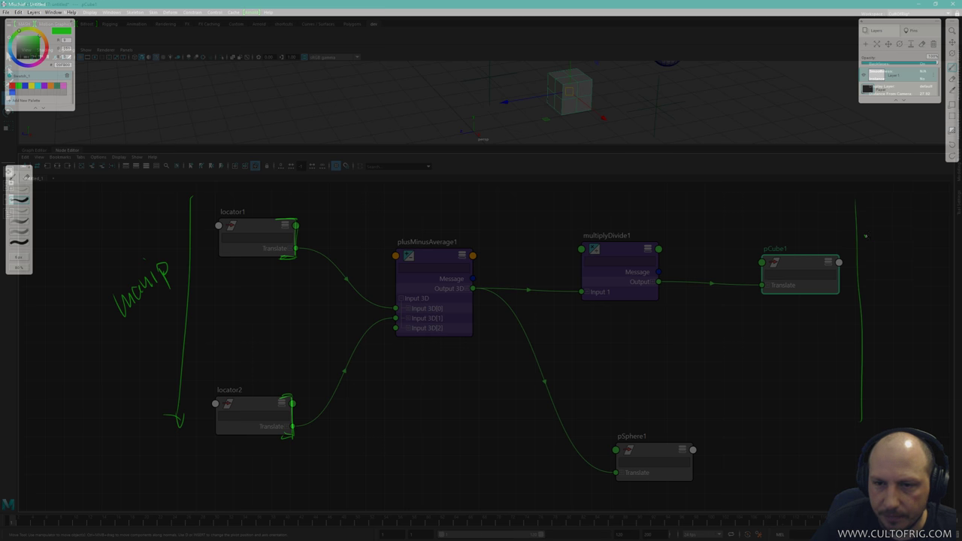
mouse_move(865, 236)
mouse_down()
mouse_move(929, 197)
mouse_move(952, 194)
mouse_up()
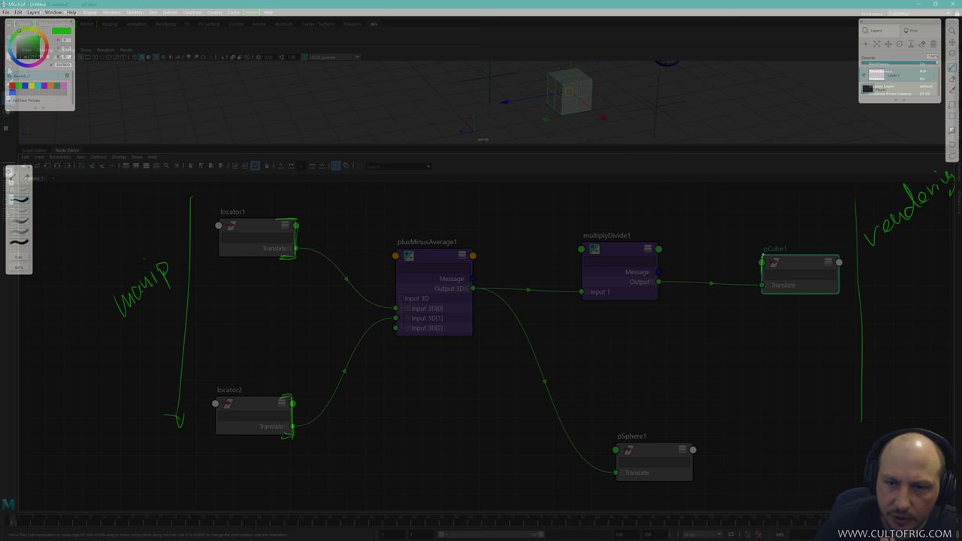
drag(763, 255, 783, 252)
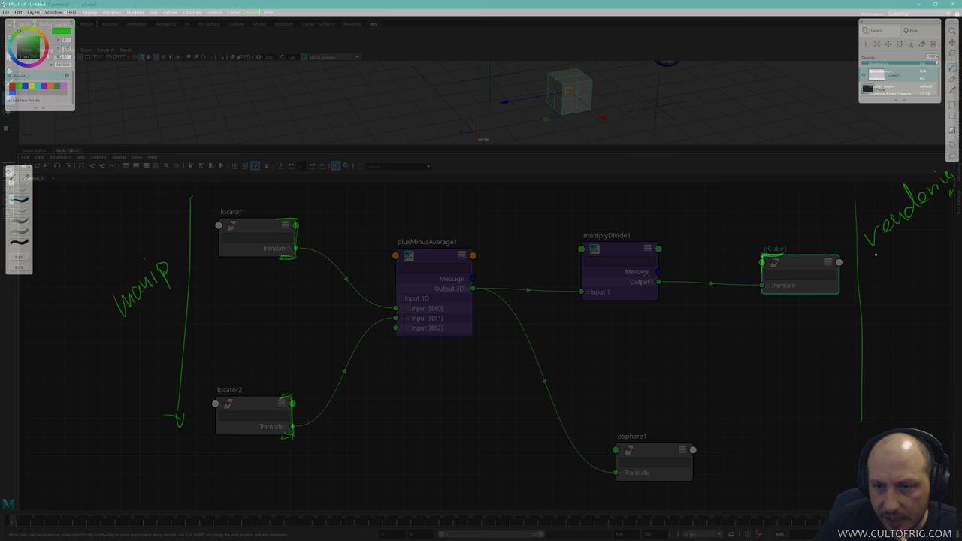
drag(840, 262, 870, 232)
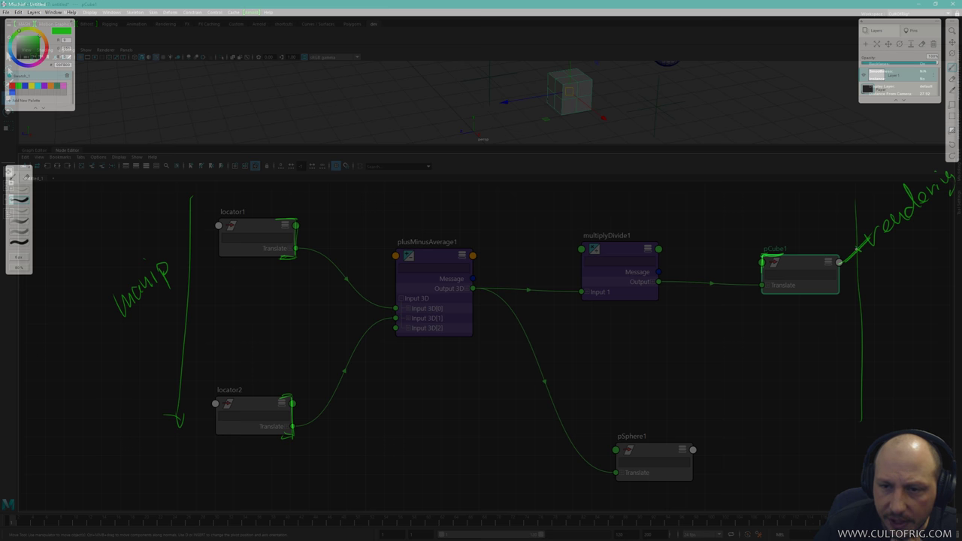
drag(859, 247, 855, 257)
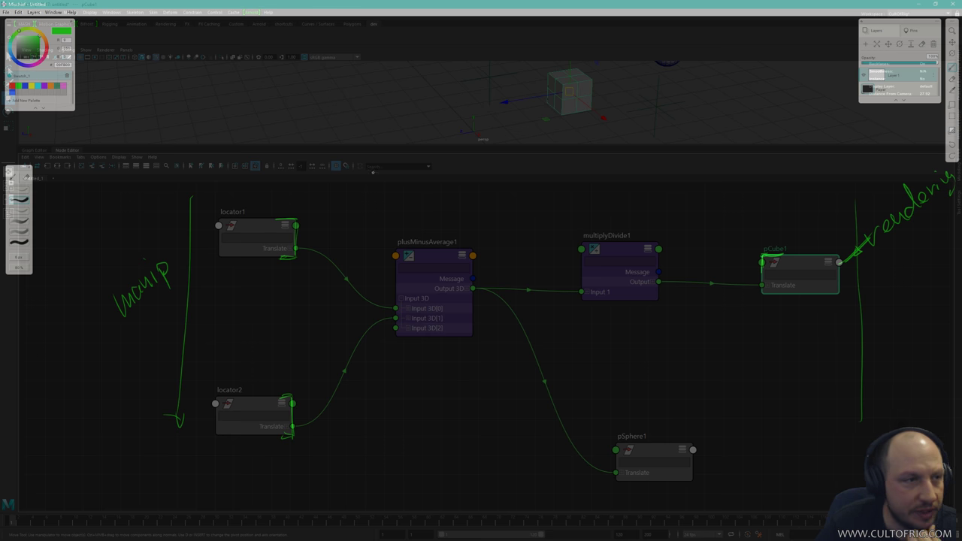
Trace yellow arrows from pCube1 back through multiplyDivide1 to plusMinusAverage1's inputs.
click(34, 85)
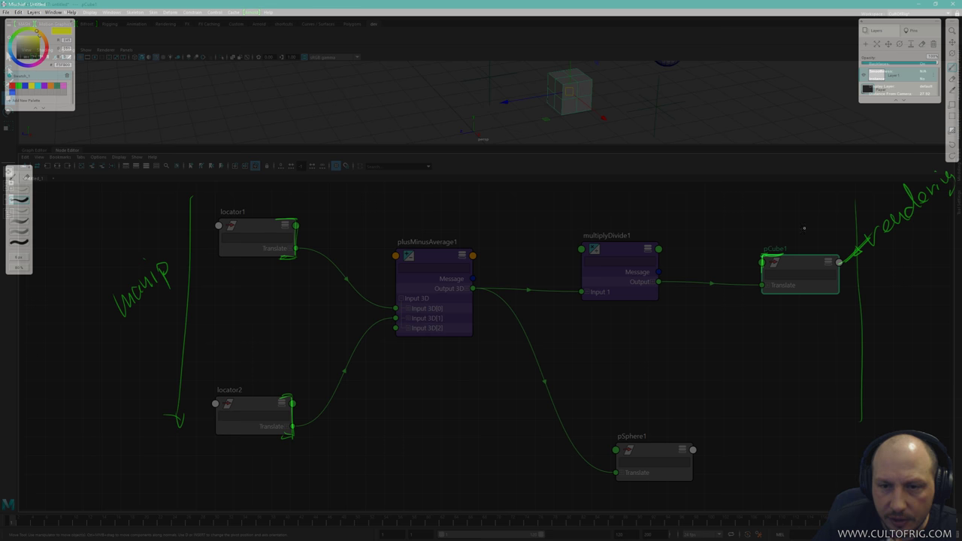
mouse_move(840, 255)
mouse_down()
mouse_move(829, 254)
mouse_move(839, 257)
mouse_up()
drag(763, 284, 707, 286)
mouse_move(623, 242)
mouse_down()
mouse_move(656, 242)
mouse_move(658, 269)
mouse_up()
drag(582, 242, 581, 270)
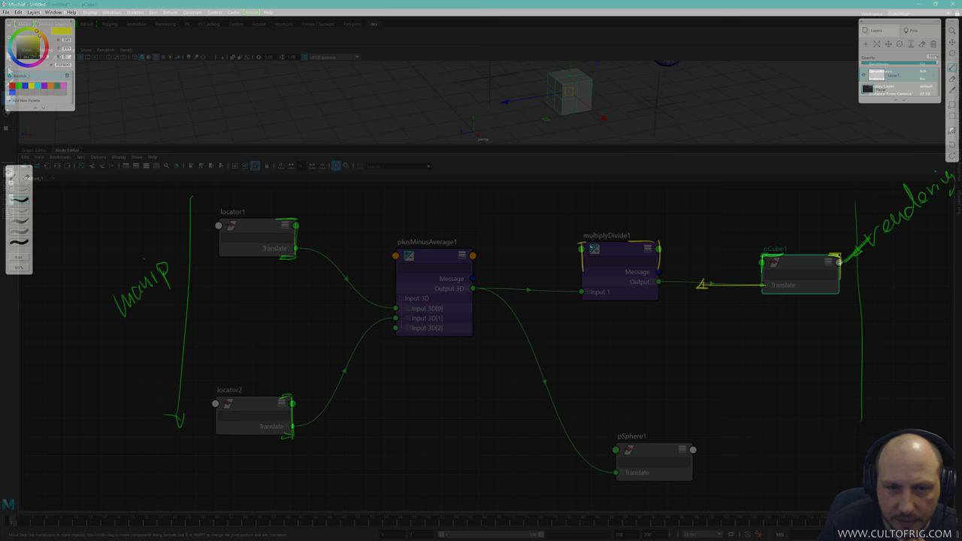
key(ctrl+z)
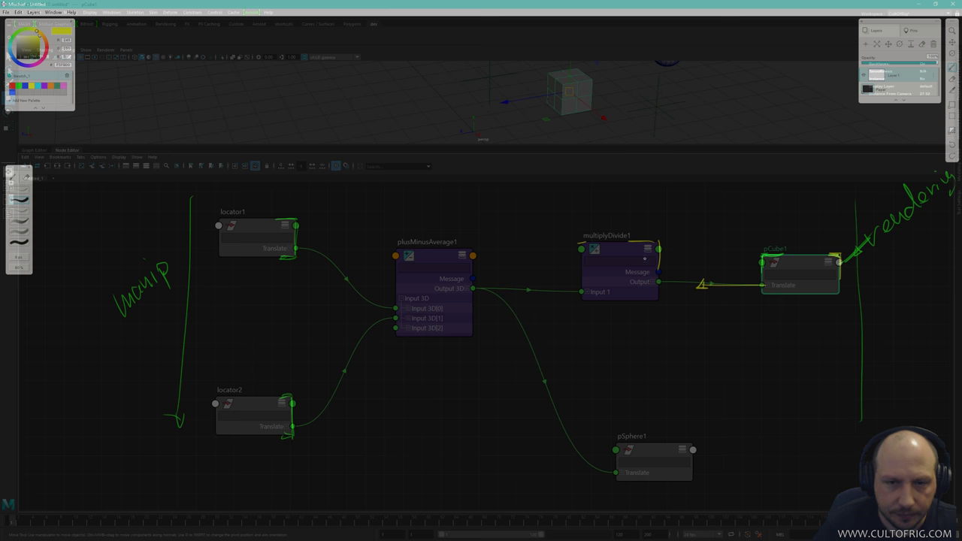
mouse_move(583, 290)
mouse_down()
mouse_move(525, 283)
mouse_move(529, 293)
mouse_up()
mouse_move(395, 308)
mouse_down()
mouse_move(364, 286)
mouse_move(368, 336)
mouse_up()
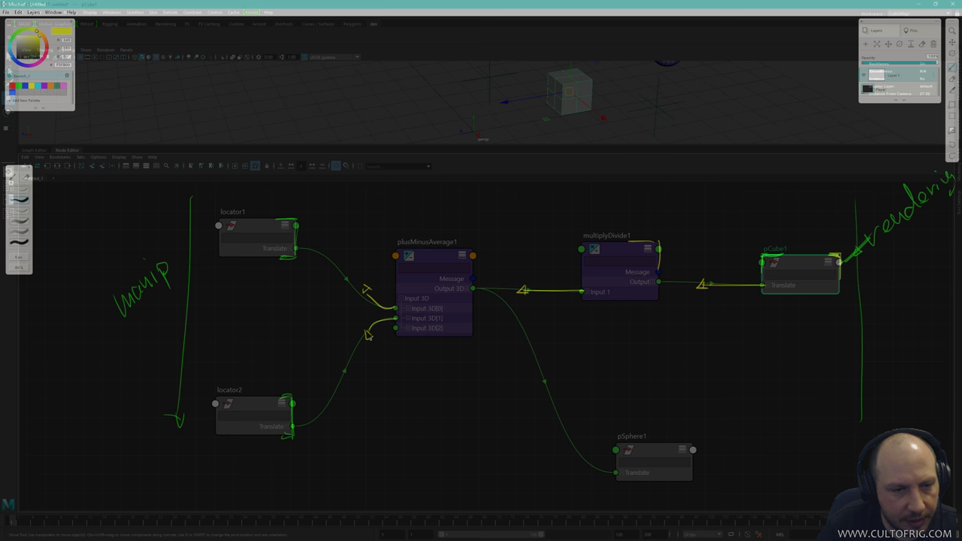
click(19, 91)
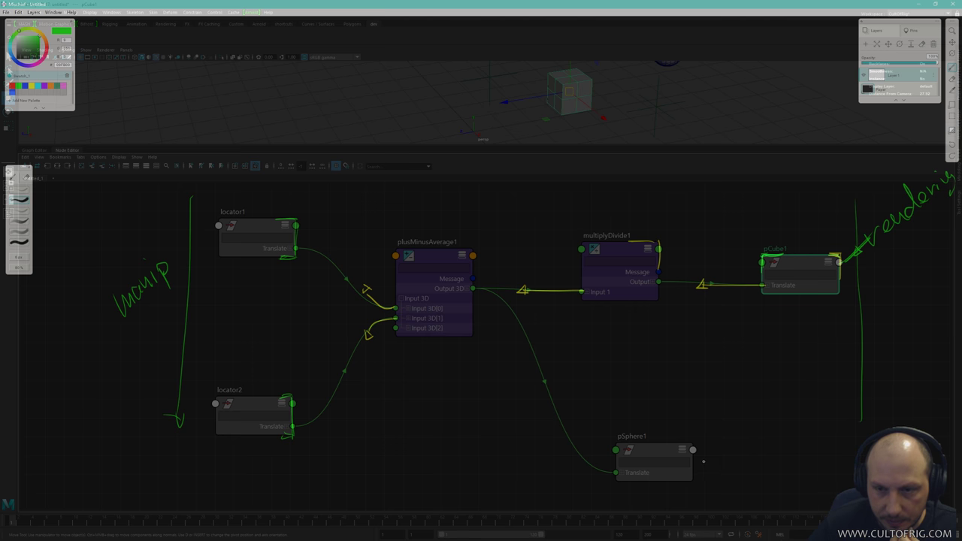
Draw a curve from pSphere1's output and sketch a small cube above the rendering label.
mouse_move(699, 459)
mouse_down()
mouse_move(863, 365)
mouse_move(882, 333)
mouse_move(879, 368)
mouse_move(907, 341)
mouse_up()
mouse_move(861, 202)
mouse_down()
mouse_move(857, 216)
mouse_move(882, 204)
mouse_move(881, 183)
mouse_move(872, 187)
mouse_up()
mouse_move(888, 207)
mouse_down()
mouse_move(885, 169)
mouse_move(859, 197)
mouse_move(863, 180)
mouse_move(877, 170)
mouse_move(864, 213)
mouse_up()
mouse_move(873, 192)
mouse_down()
mouse_move(872, 211)
mouse_move(881, 192)
mouse_up()
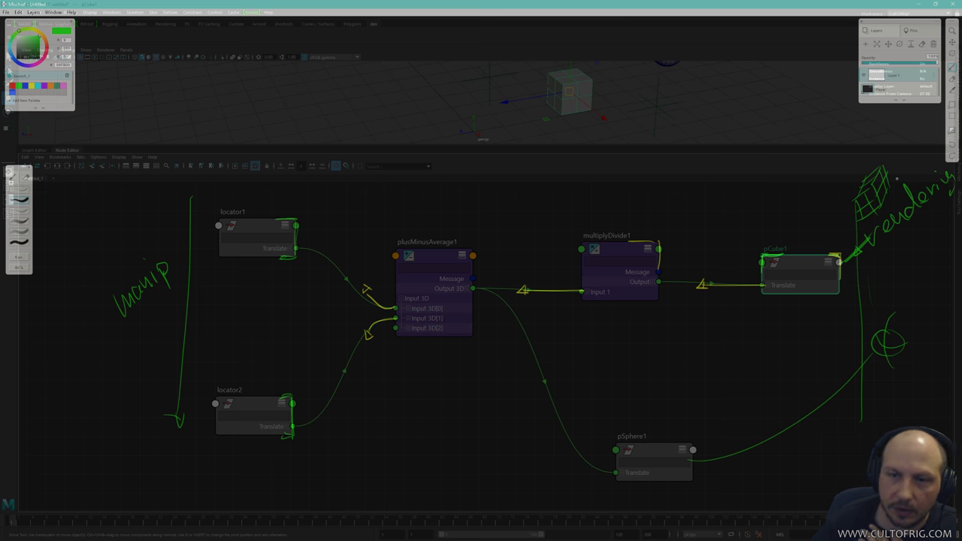
click(33, 86)
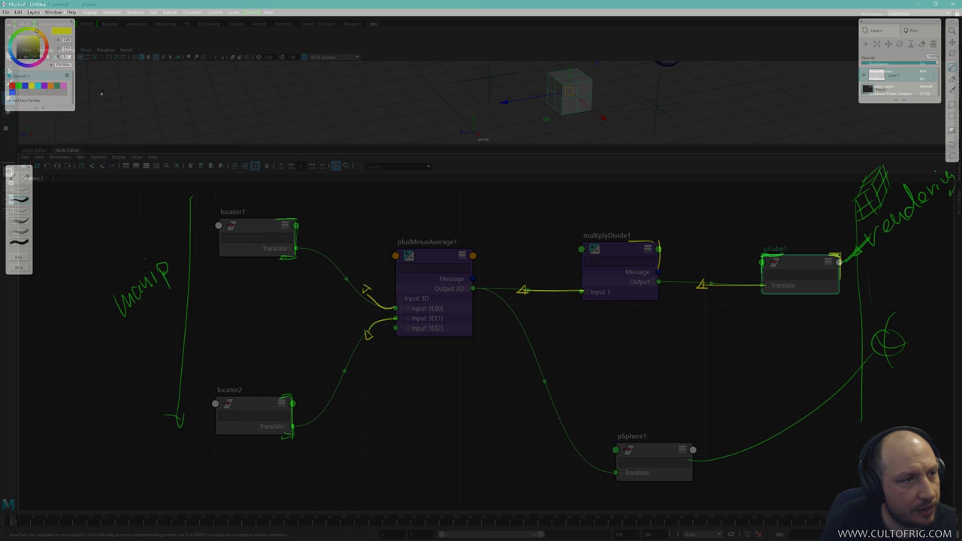
In green, label locator1, locator2, plusMinusAverage1, multiplyDivide1 and pCube1 as a–e.
click(21, 88)
drag(262, 201, 276, 217)
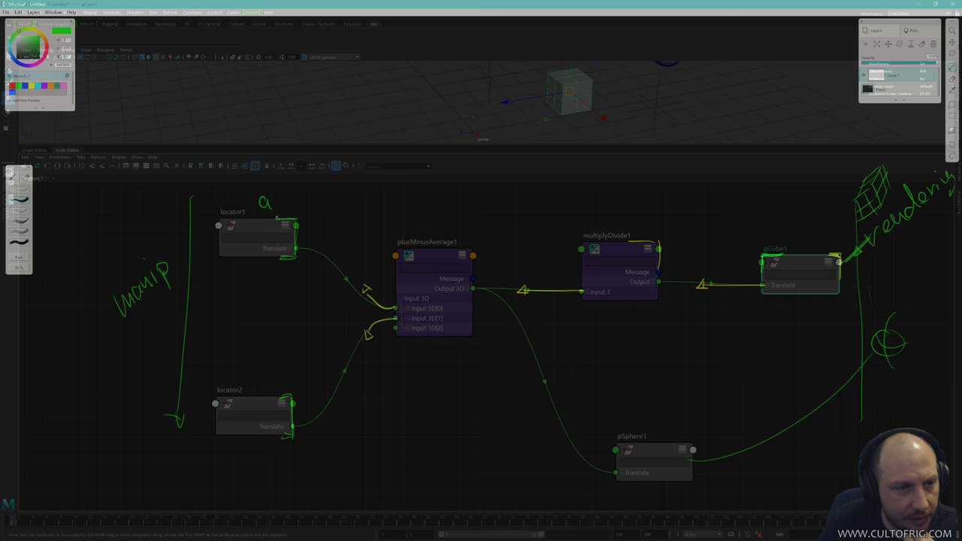
drag(253, 362, 264, 381)
mouse_move(435, 223)
mouse_down()
mouse_move(429, 236)
mouse_move(439, 238)
mouse_up()
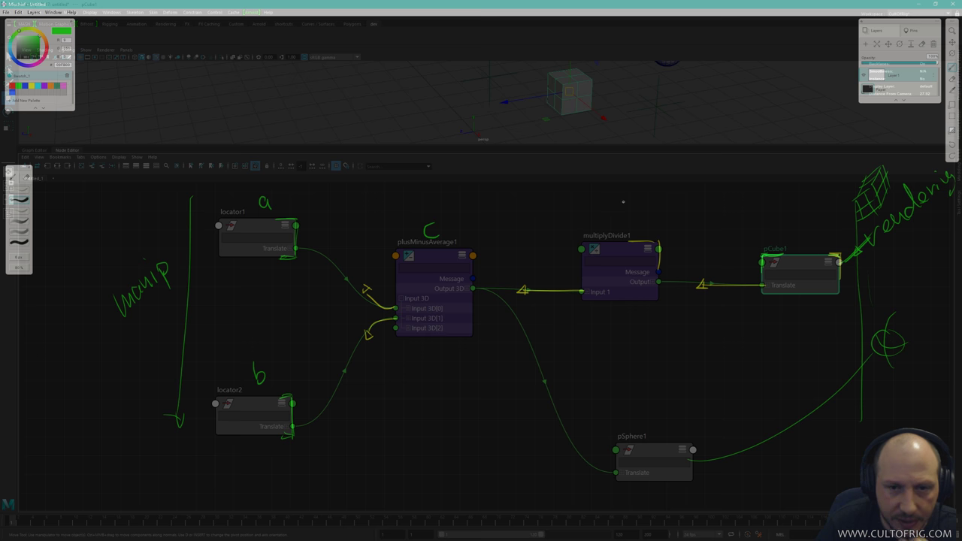
mouse_move(621, 212)
mouse_down()
mouse_move(620, 201)
mouse_move(621, 223)
mouse_up()
drag(783, 243, 808, 235)
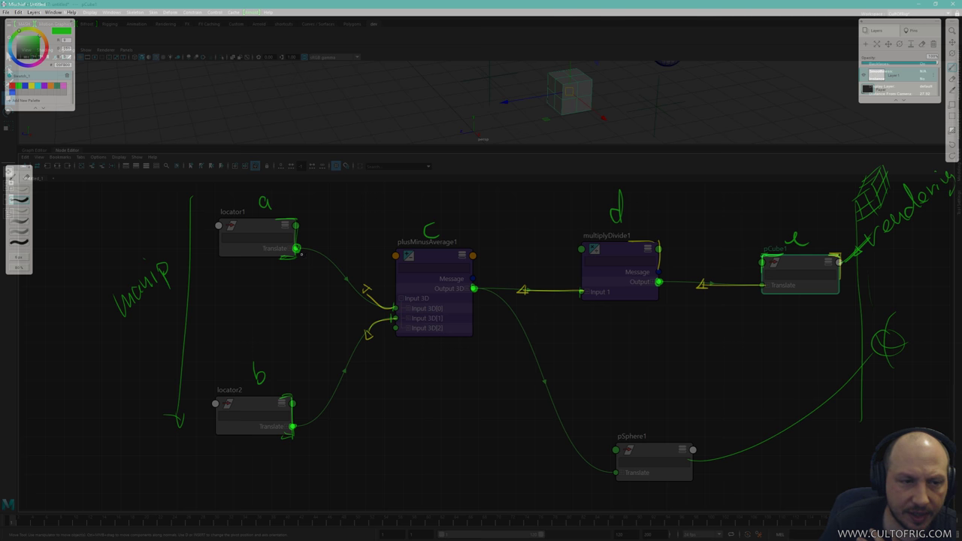
Draw dependency arcs from locator1, locator2 and multiplyDivide1 over plusMinusAverage1.
mouse_move(304, 242)
mouse_down()
mouse_move(436, 188)
mouse_move(486, 253)
mouse_move(482, 275)
mouse_up()
mouse_move(659, 273)
mouse_down()
mouse_move(646, 164)
mouse_move(466, 189)
mouse_up()
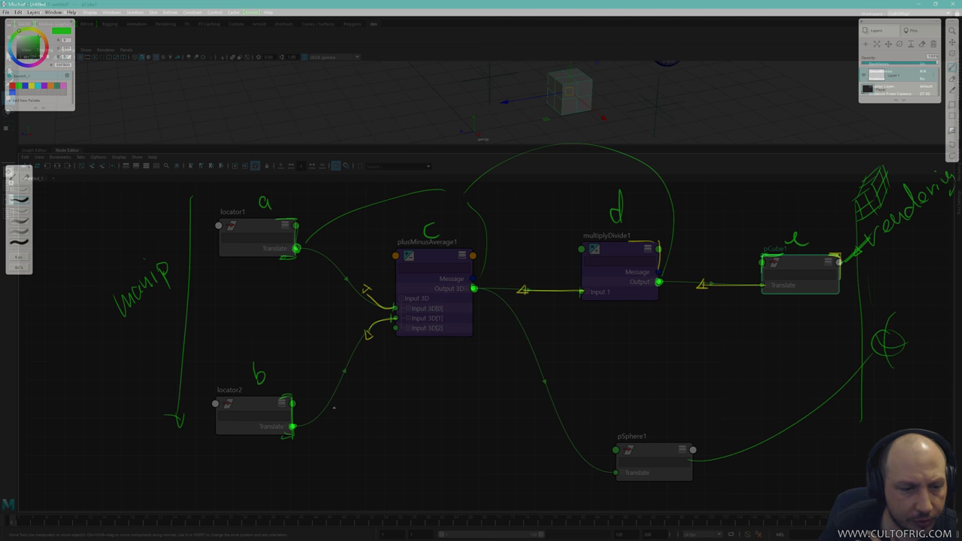
mouse_move(295, 422)
mouse_down()
mouse_move(363, 254)
mouse_move(475, 182)
mouse_move(450, 196)
mouse_move(468, 180)
mouse_move(471, 203)
mouse_move(454, 208)
mouse_move(442, 194)
mouse_move(469, 194)
mouse_up()
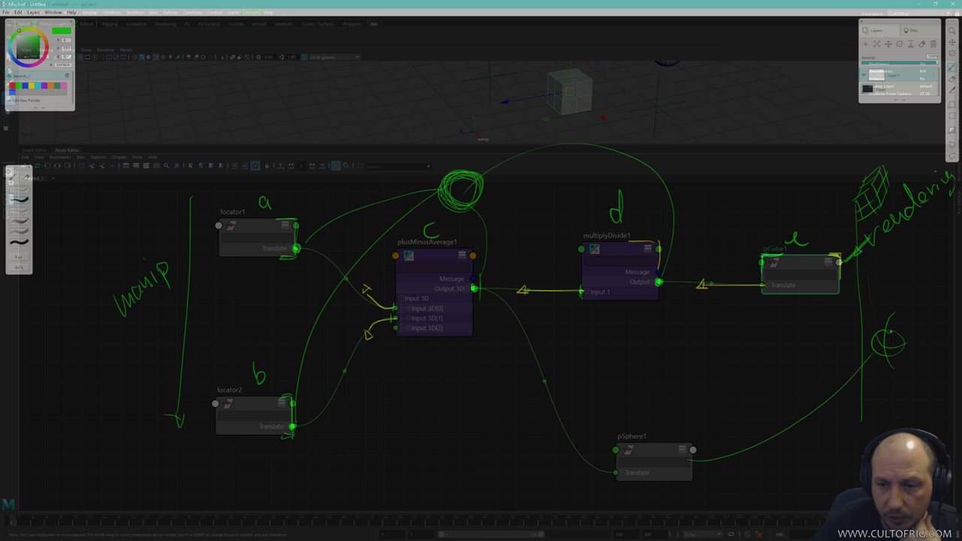
Turn the right-hand circle into a sphere and outline pSphere1's edges and output port.
mouse_move(872, 347)
mouse_down()
mouse_move(906, 338)
mouse_move(894, 311)
mouse_move(889, 361)
mouse_up()
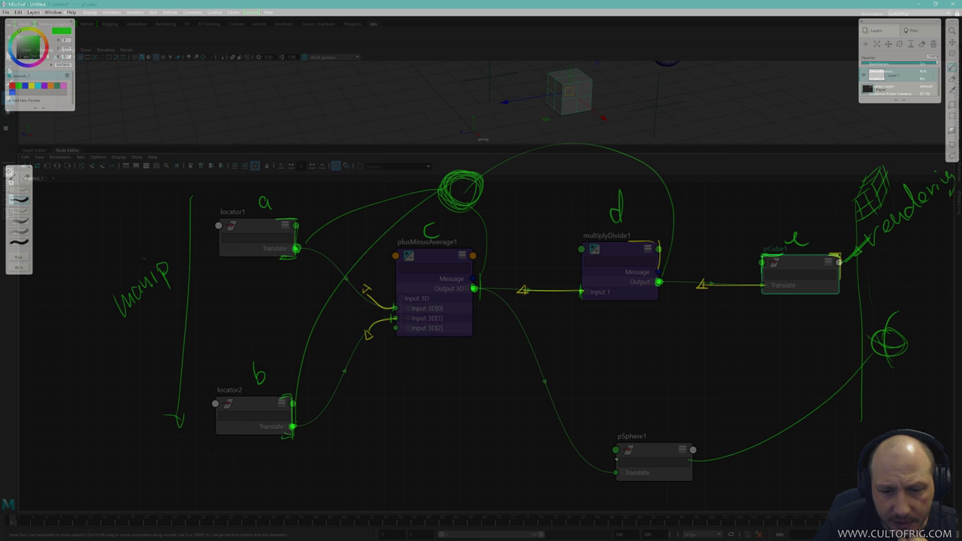
drag(616, 451, 617, 472)
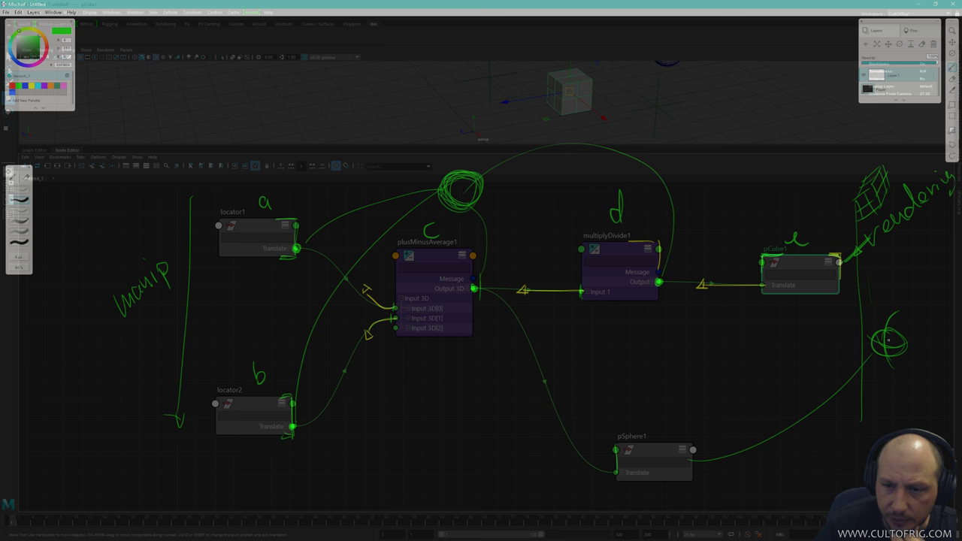
drag(888, 339, 873, 345)
drag(692, 453, 686, 465)
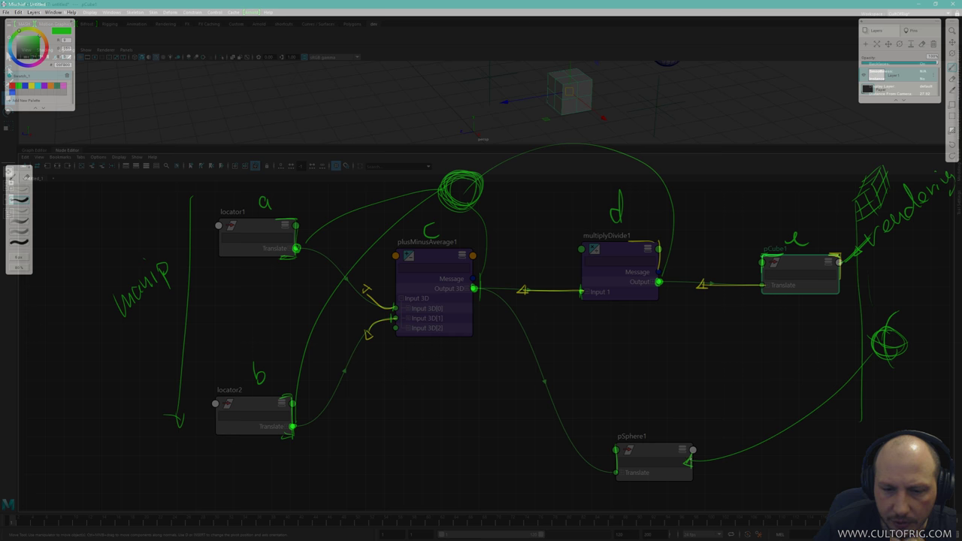
drag(686, 464, 688, 461)
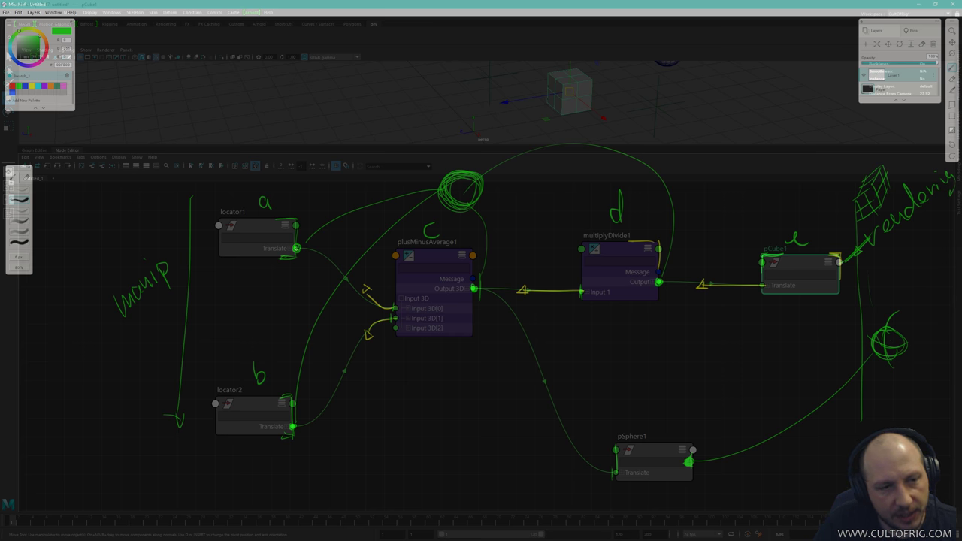
In cyan, circle the plusMinusAverage1, multiplyDivide1 and pCube1 output ports.
click(39, 86)
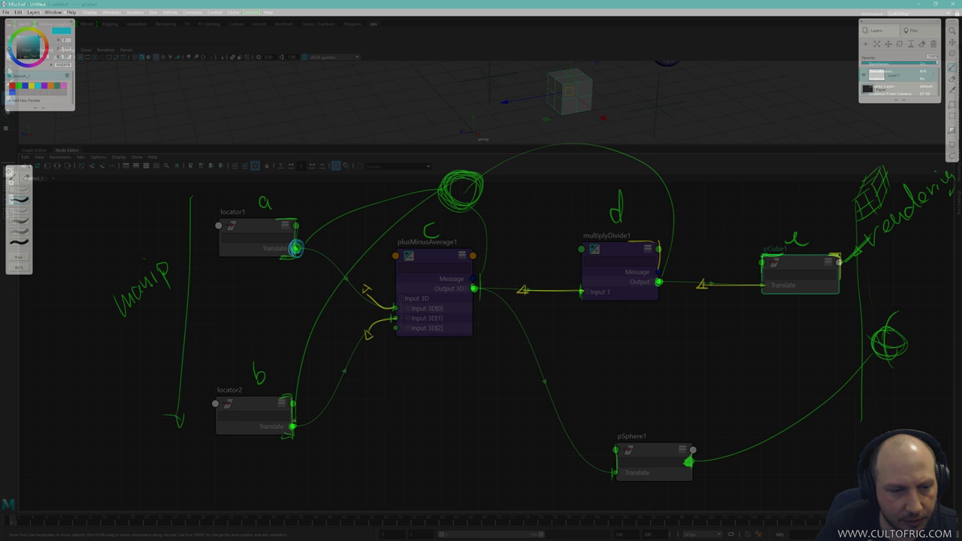
mouse_move(479, 281)
mouse_down()
mouse_move(471, 295)
mouse_move(476, 284)
mouse_up()
mouse_move(663, 273)
mouse_down()
mouse_move(651, 286)
mouse_move(660, 290)
mouse_up()
mouse_move(844, 257)
mouse_down()
mouse_move(834, 266)
mouse_move(843, 260)
mouse_up()
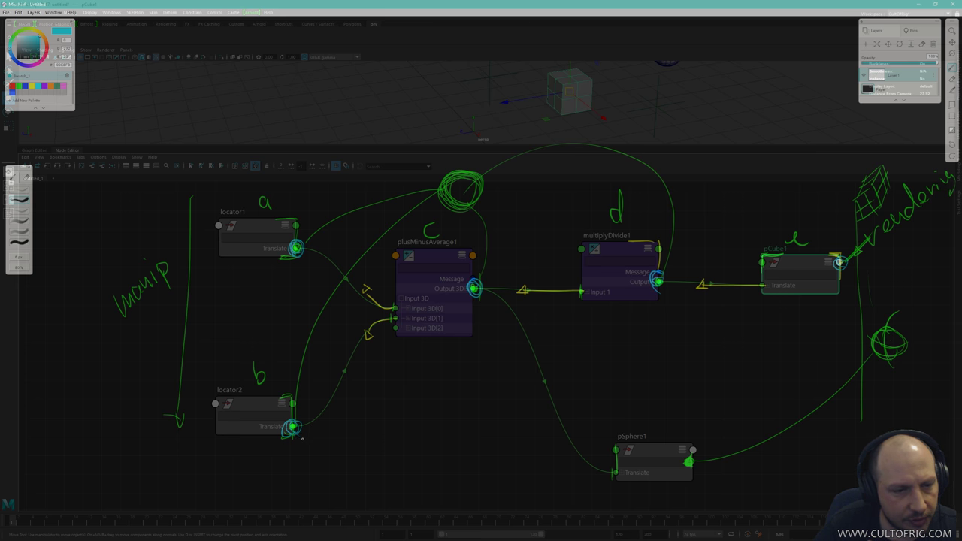
Draw cyan loops from the locator, plusMinusAverage1 and multiplyDivide1 outputs into a ring below the graph.
drag(302, 438, 374, 430)
drag(297, 255, 377, 368)
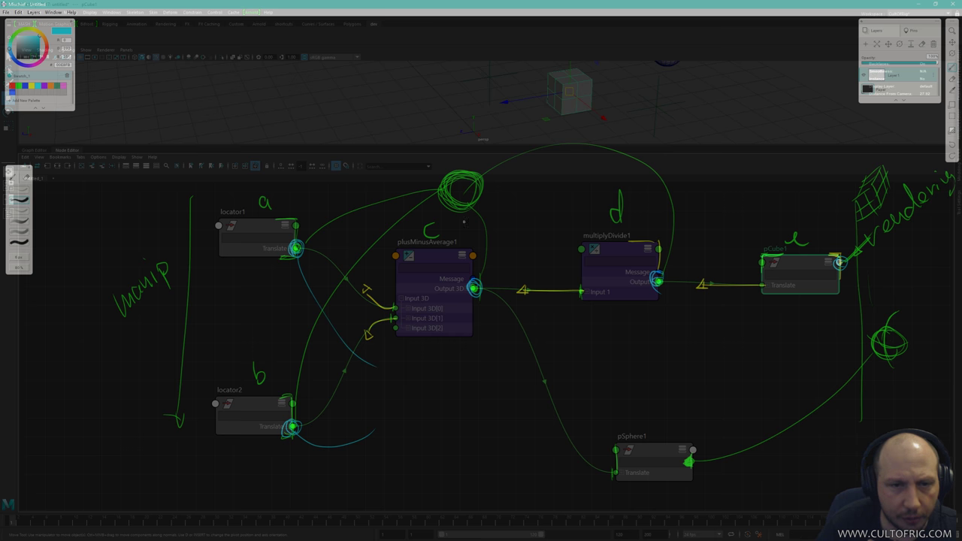
mouse_move(476, 293)
mouse_down()
mouse_move(486, 320)
mouse_move(403, 392)
mouse_up()
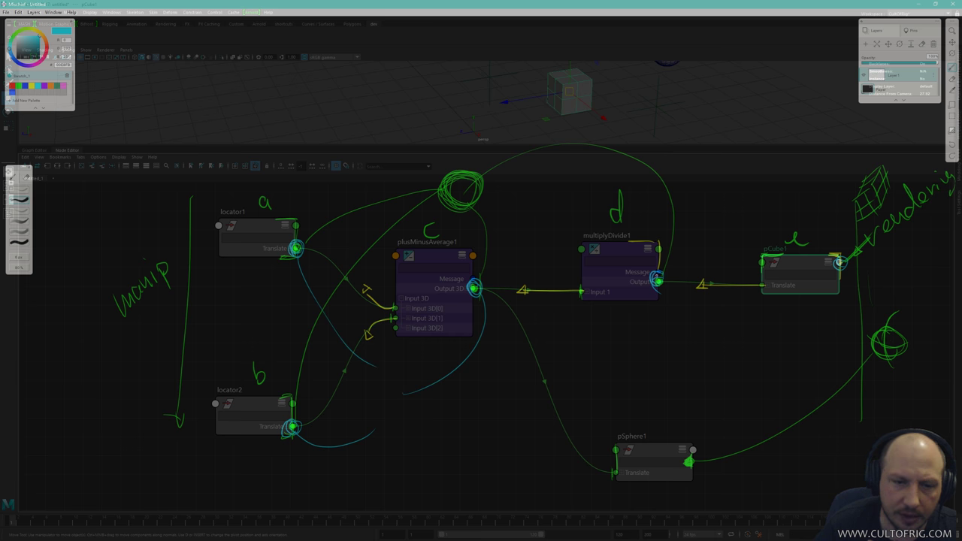
mouse_move(661, 283)
mouse_down()
mouse_move(423, 410)
mouse_move(397, 415)
mouse_move(398, 380)
mouse_move(412, 390)
mouse_move(368, 406)
mouse_move(410, 398)
mouse_move(376, 429)
mouse_move(390, 383)
mouse_move(370, 410)
mouse_up()
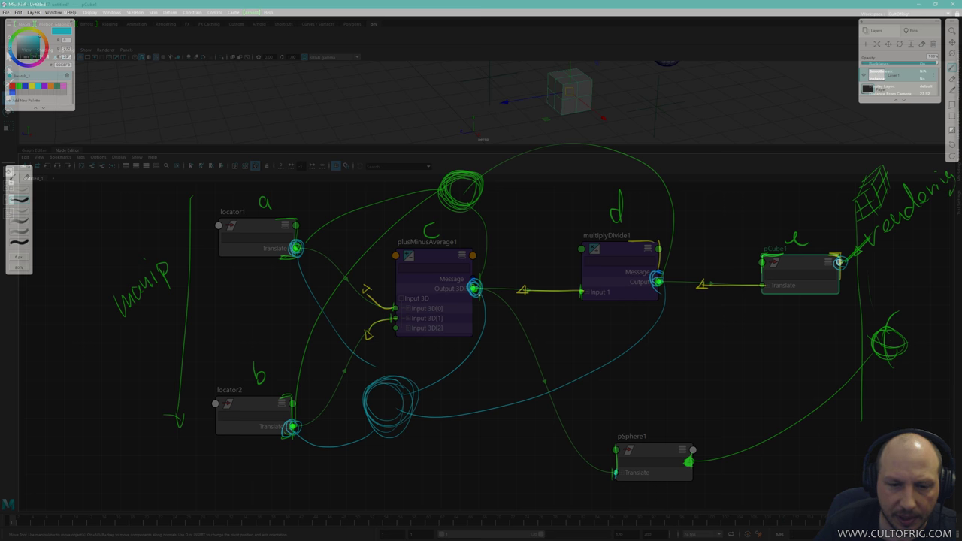
drag(402, 388, 369, 447)
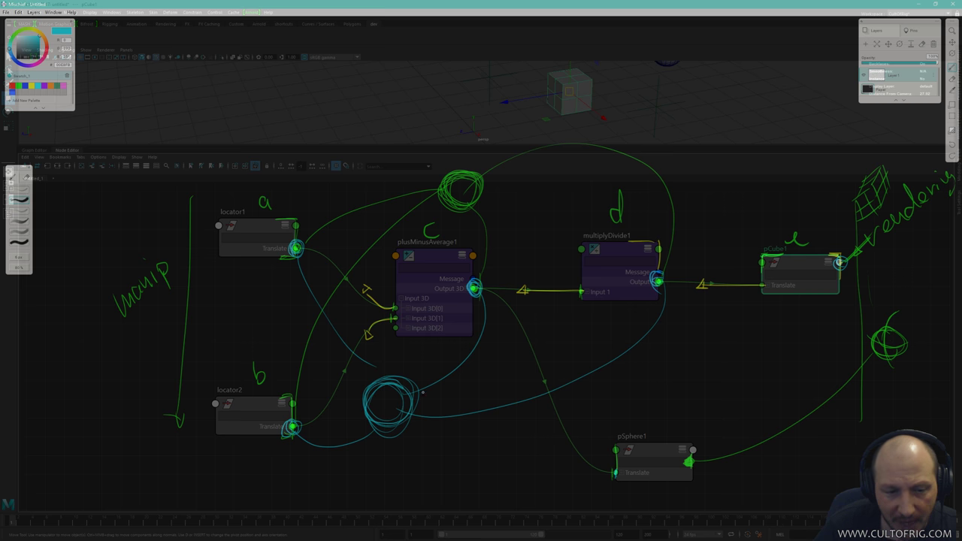
drag(486, 278, 471, 307)
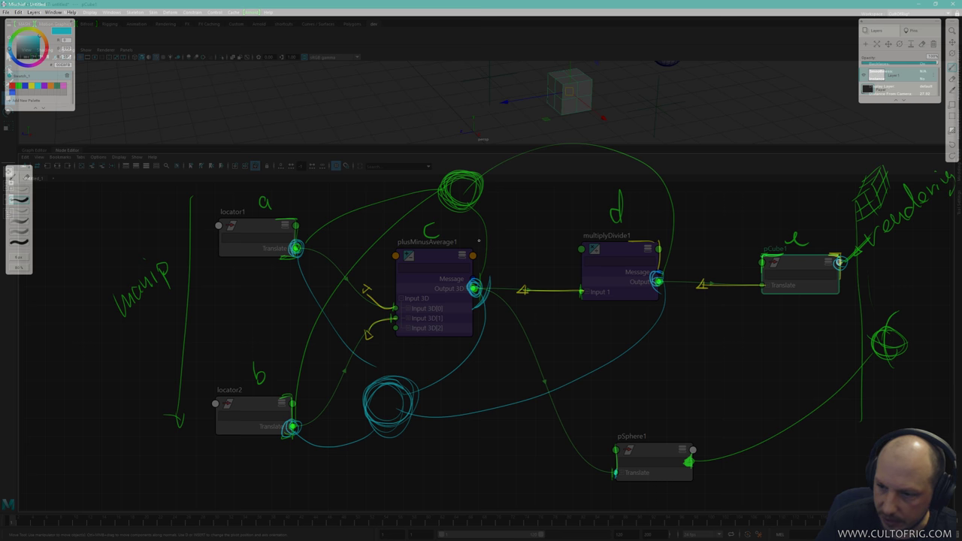
drag(486, 290, 498, 298)
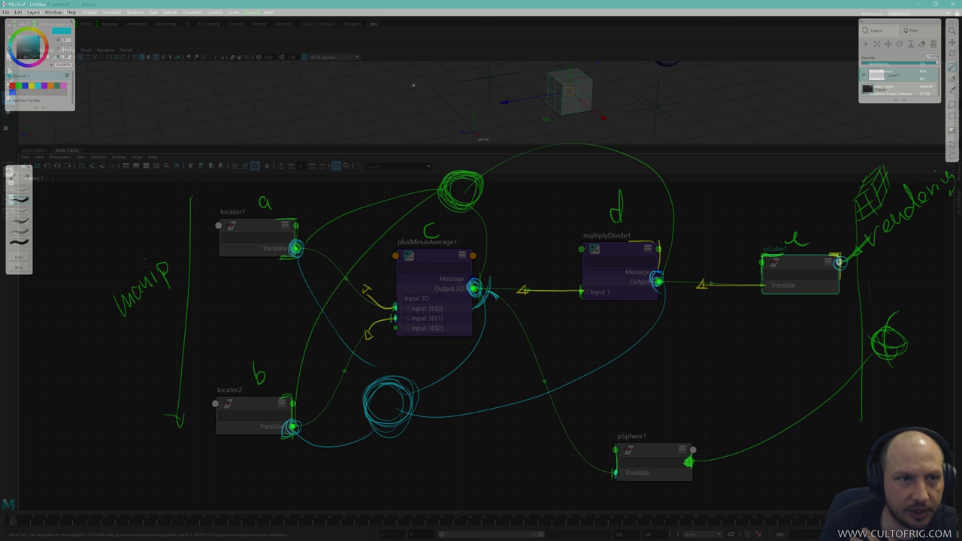
Draw three small cyan circles over the 3D viewport.
mouse_move(476, 65)
mouse_down()
mouse_move(467, 72)
mouse_move(475, 66)
mouse_up()
drag(535, 79, 534, 82)
drag(484, 113, 482, 115)
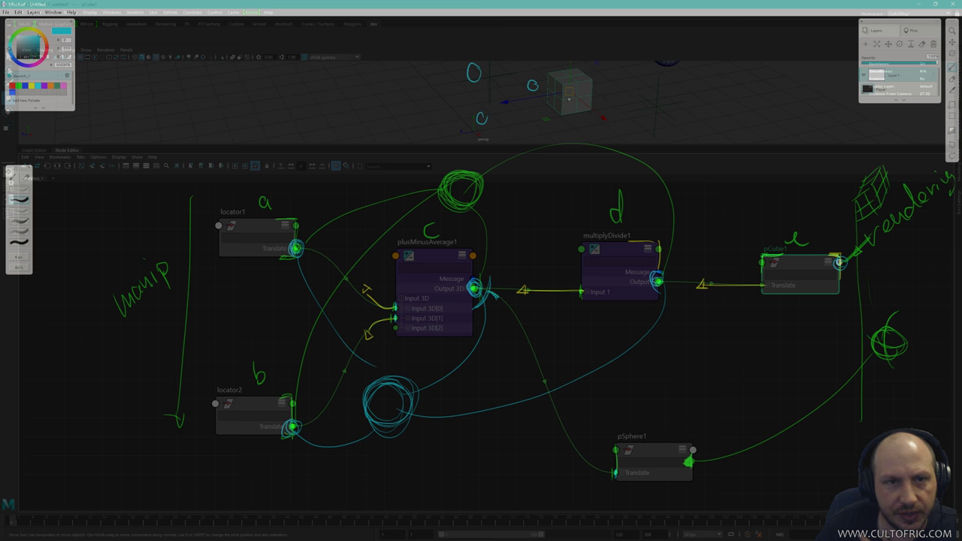
Add three more cyan circles in the viewport and join them to the first circles with lines.
drag(616, 41, 614, 41)
drag(637, 82, 635, 82)
drag(690, 54, 689, 55)
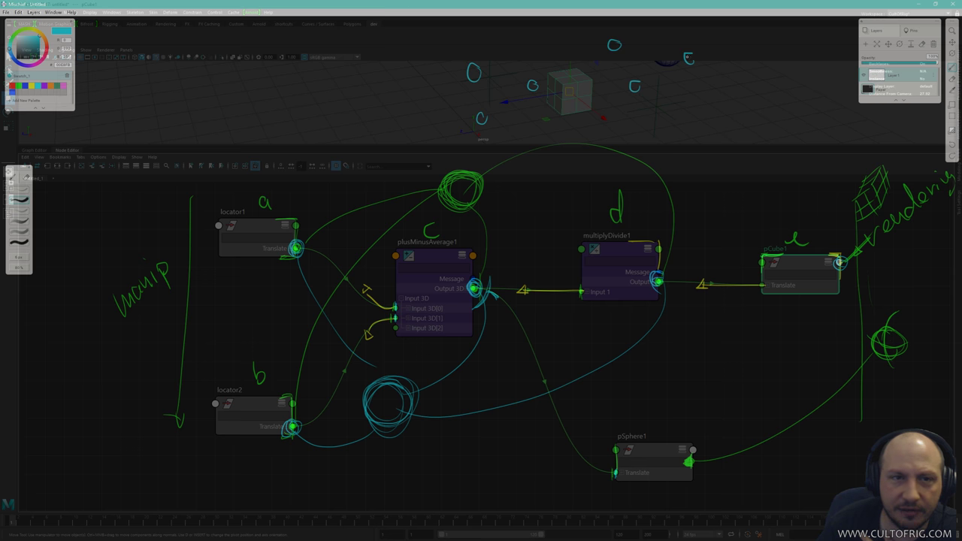
mouse_move(485, 75)
mouse_down()
mouse_move(532, 85)
mouse_move(608, 47)
mouse_up()
drag(534, 85, 612, 94)
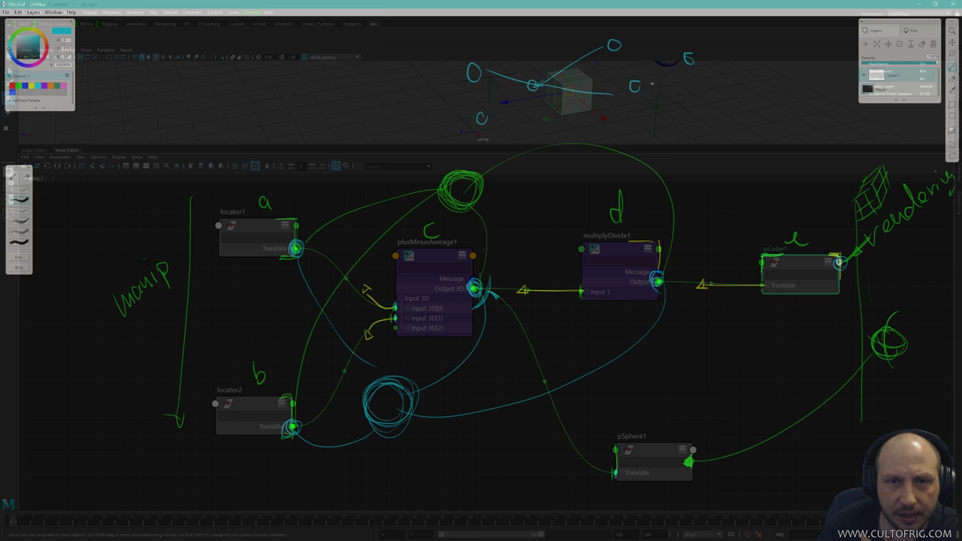
mouse_move(686, 55)
mouse_down()
mouse_move(659, 64)
mouse_move(684, 61)
mouse_up()
Cross-link the circles and extend the web with new circles to the right and below.
drag(615, 95, 638, 90)
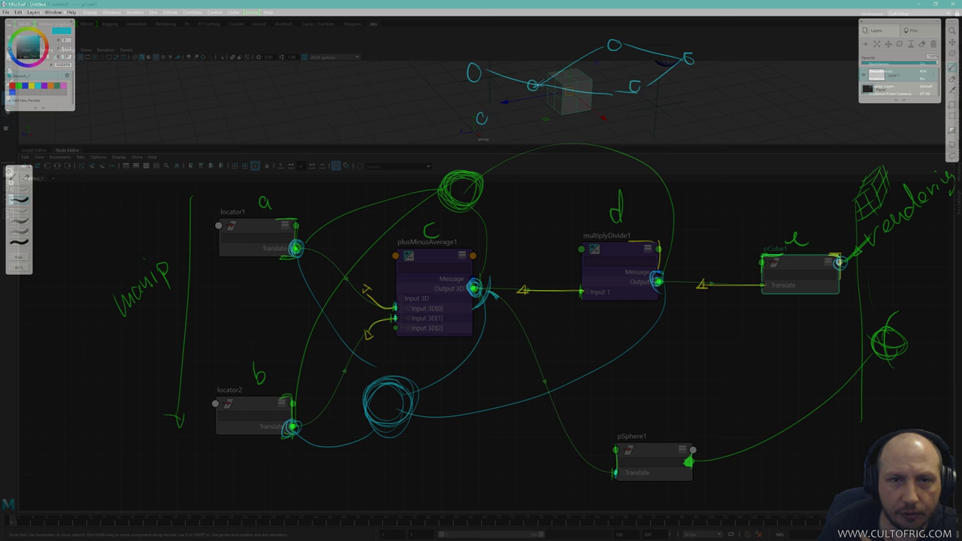
drag(535, 84, 684, 58)
mouse_move(484, 114)
mouse_down()
mouse_move(529, 87)
mouse_move(583, 117)
mouse_move(635, 88)
mouse_move(679, 118)
mouse_move(678, 129)
mouse_move(687, 117)
mouse_up()
mouse_move(690, 60)
mouse_down()
mouse_move(730, 84)
mouse_move(690, 123)
mouse_move(739, 80)
mouse_up()
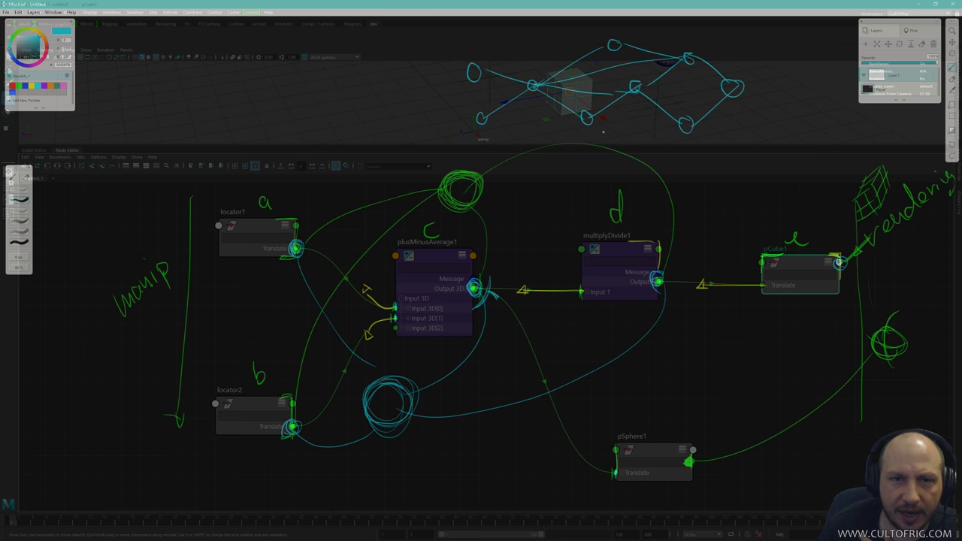
mouse_move(682, 130)
mouse_down()
mouse_move(658, 158)
mouse_move(655, 148)
mouse_up()
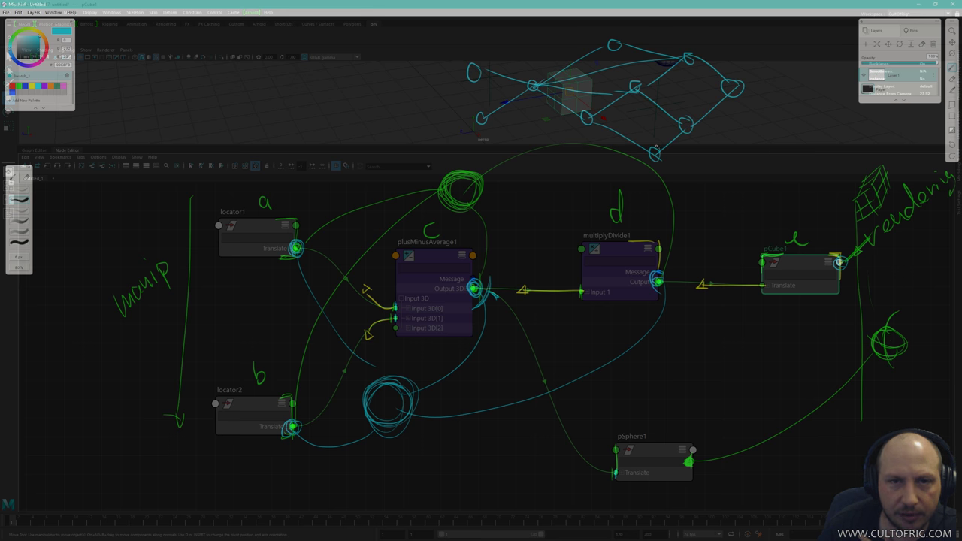
drag(628, 118, 590, 116)
mouse_move(635, 91)
mouse_down()
mouse_move(630, 127)
mouse_move(625, 117)
mouse_move(654, 152)
mouse_up()
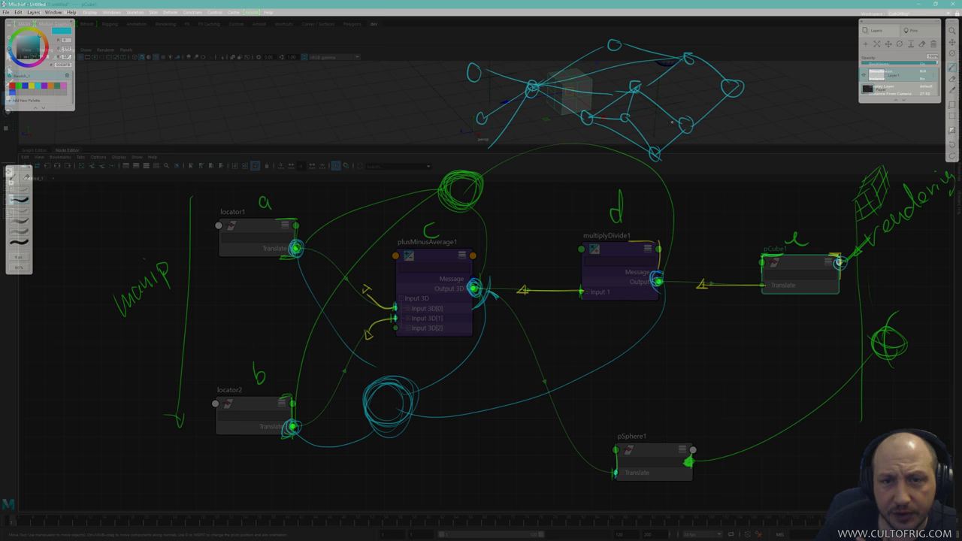
Undo a stray red stroke and draw a cyan line along the network's middle.
click(14, 87)
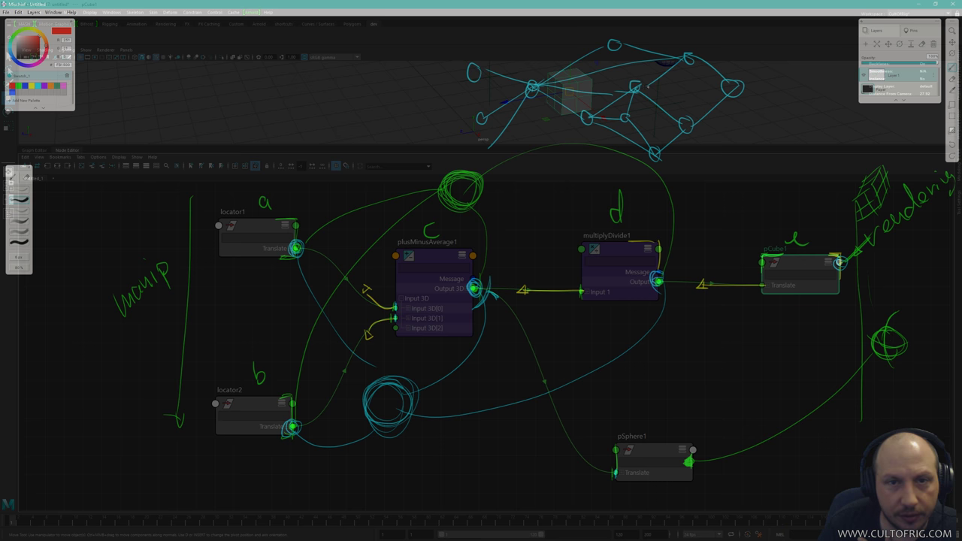
drag(640, 88, 723, 90)
key(ctrl+z)
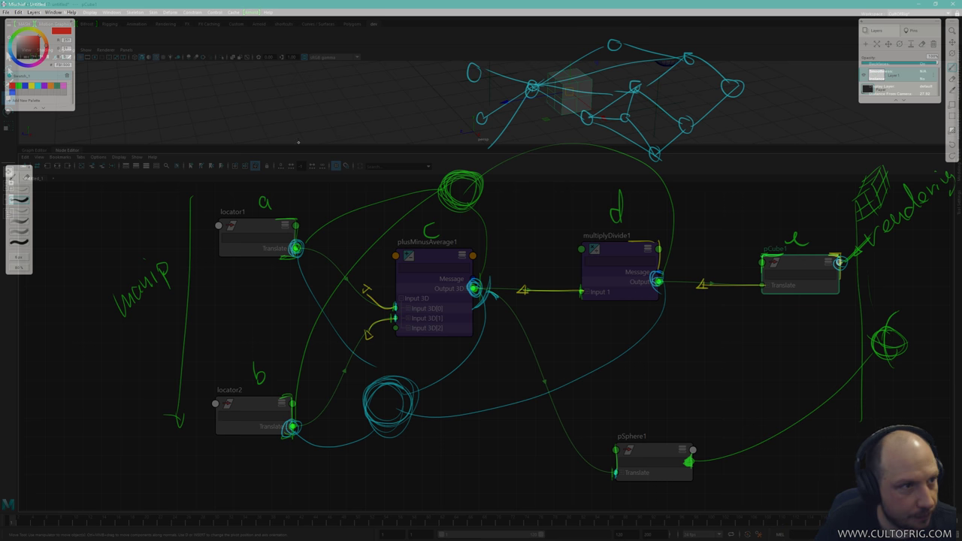
click(39, 86)
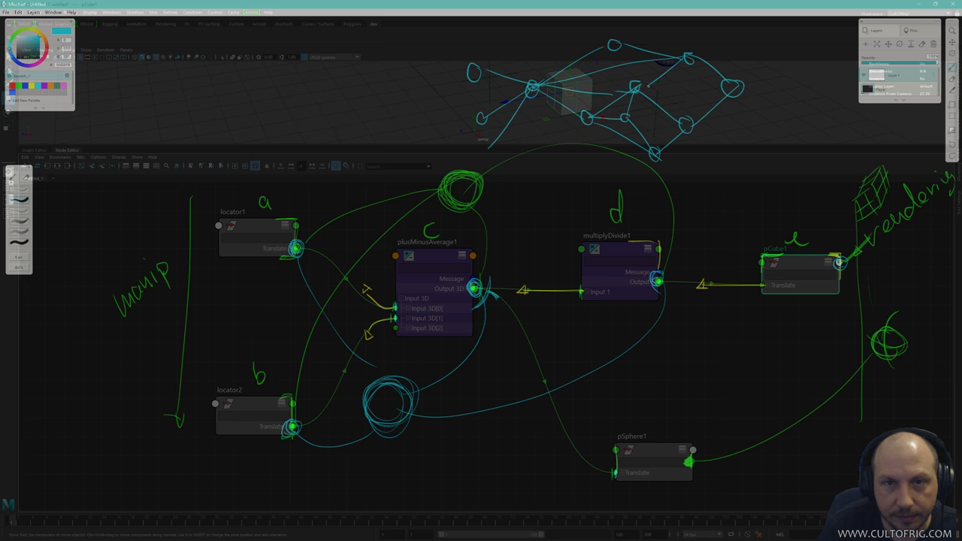
drag(635, 87, 704, 87)
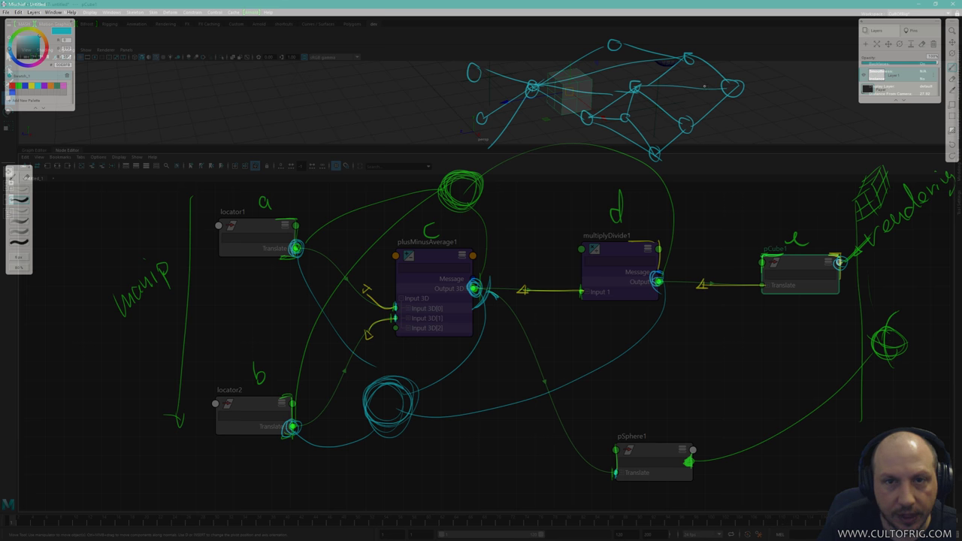
Trace red paths along the network's right side, top and middle, and down to the lower left.
click(12, 85)
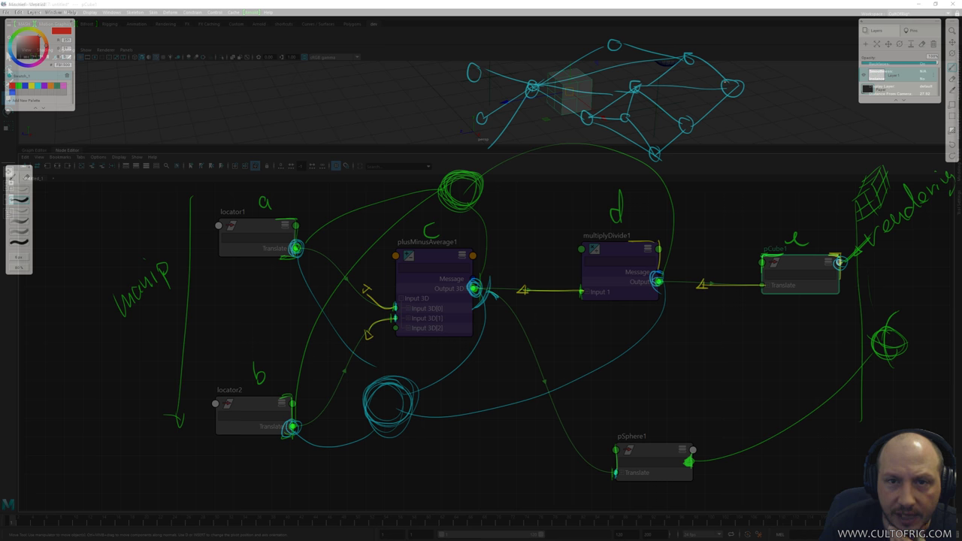
click(692, 15)
drag(689, 51, 724, 80)
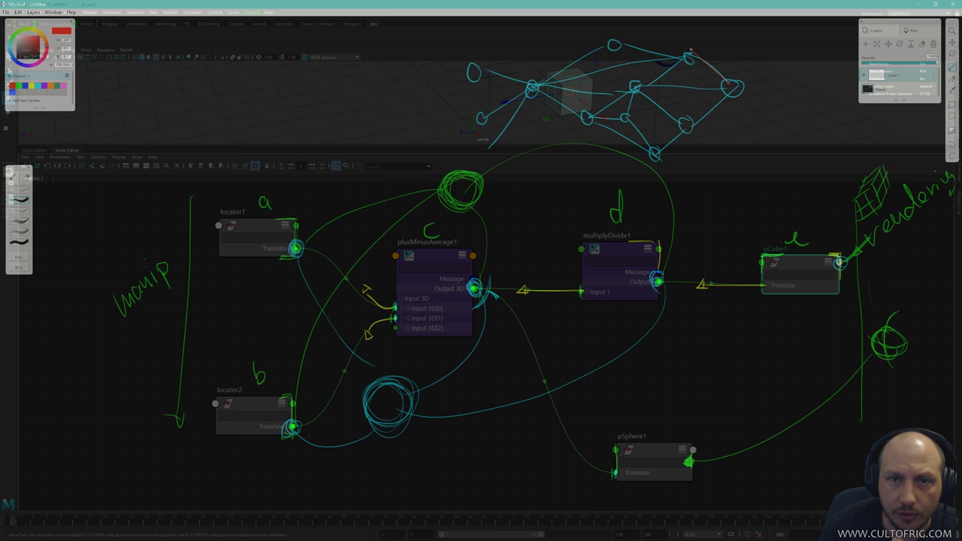
drag(687, 53, 631, 43)
mouse_move(643, 85)
mouse_down()
mouse_move(672, 66)
mouse_move(662, 58)
mouse_up()
drag(589, 54, 548, 81)
drag(620, 90, 484, 66)
drag(528, 92, 488, 148)
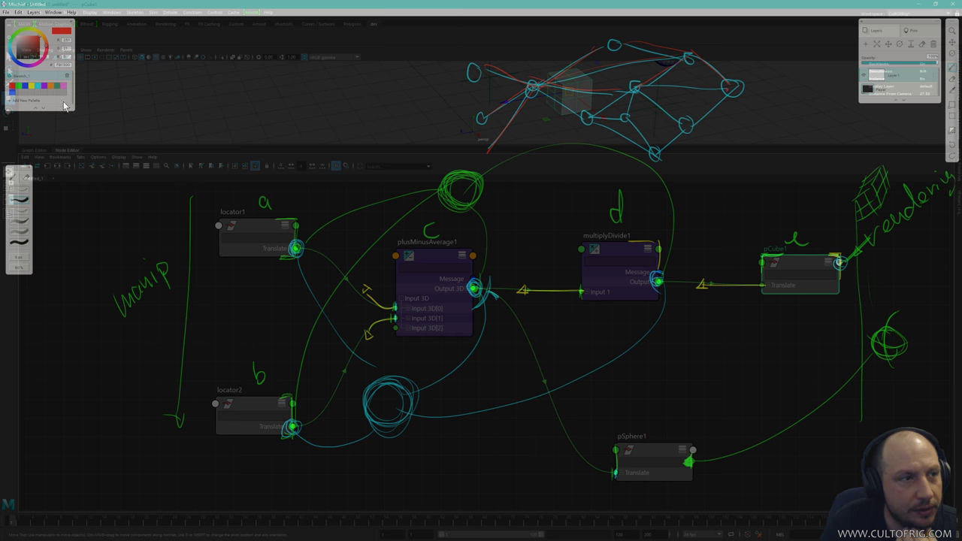
Circle and fill in the network's central node with a yellow mark.
click(36, 88)
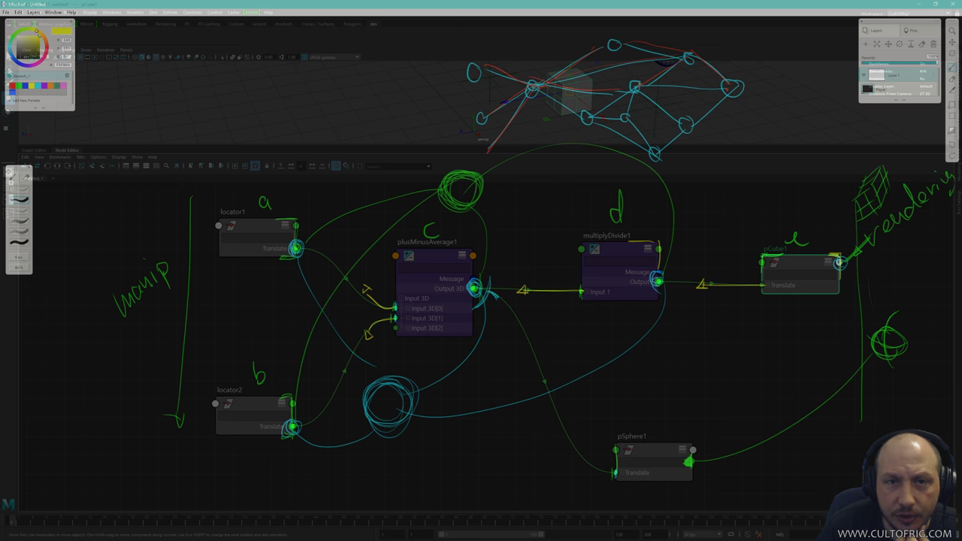
mouse_move(640, 80)
mouse_down()
mouse_move(628, 89)
mouse_move(643, 86)
mouse_move(635, 80)
mouse_up()
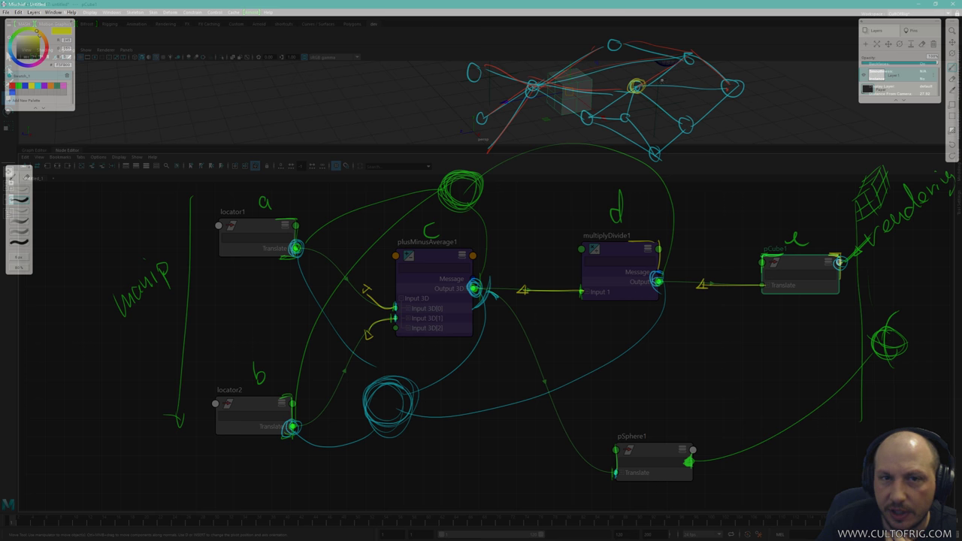
click(12, 85)
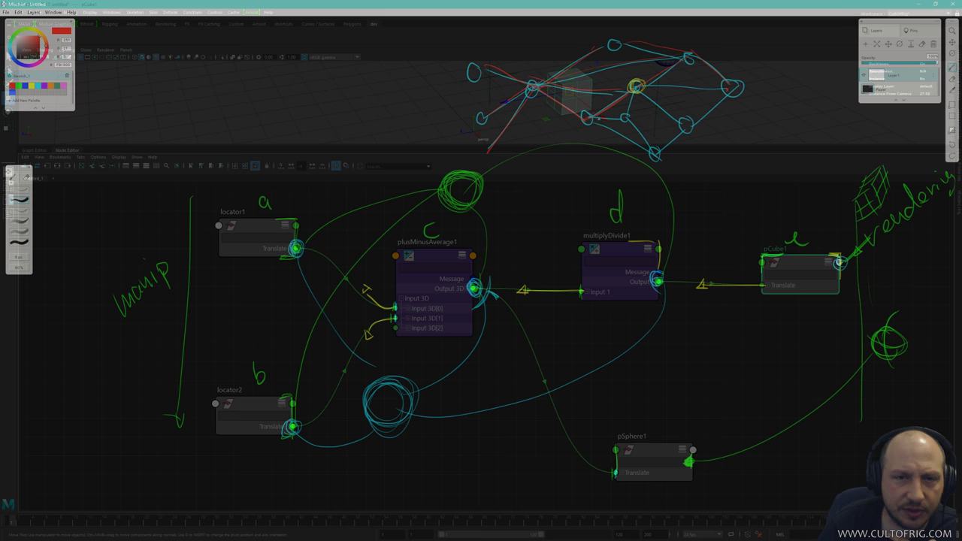
click(21, 87)
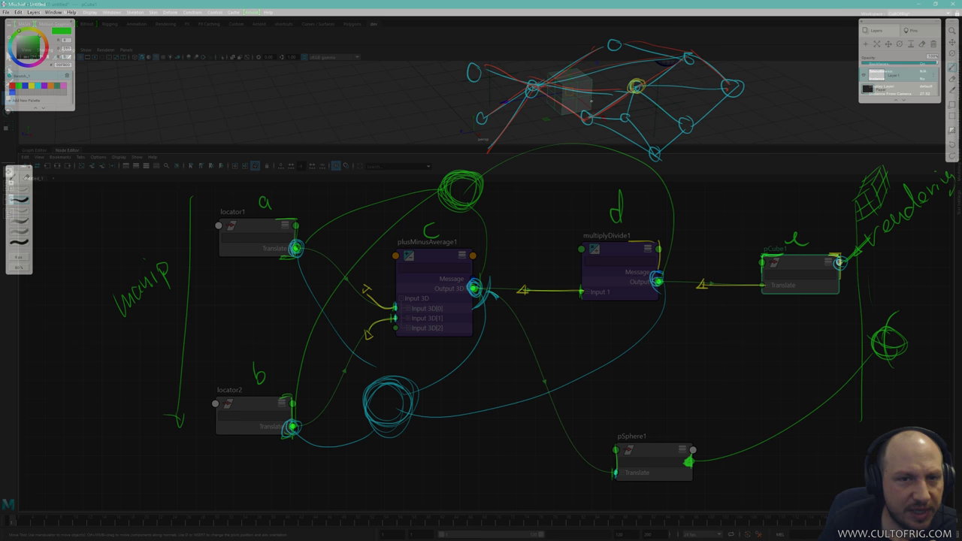
click(36, 87)
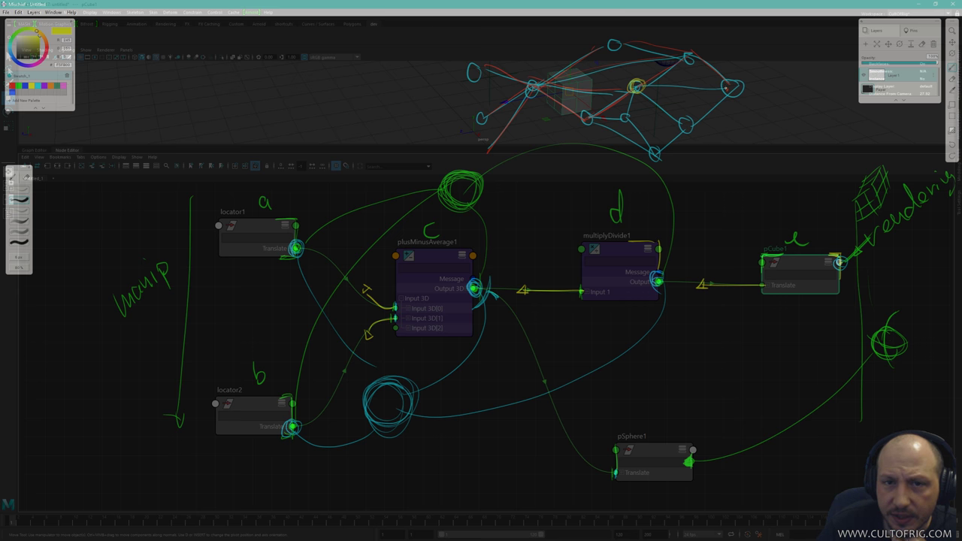
drag(636, 85, 639, 88)
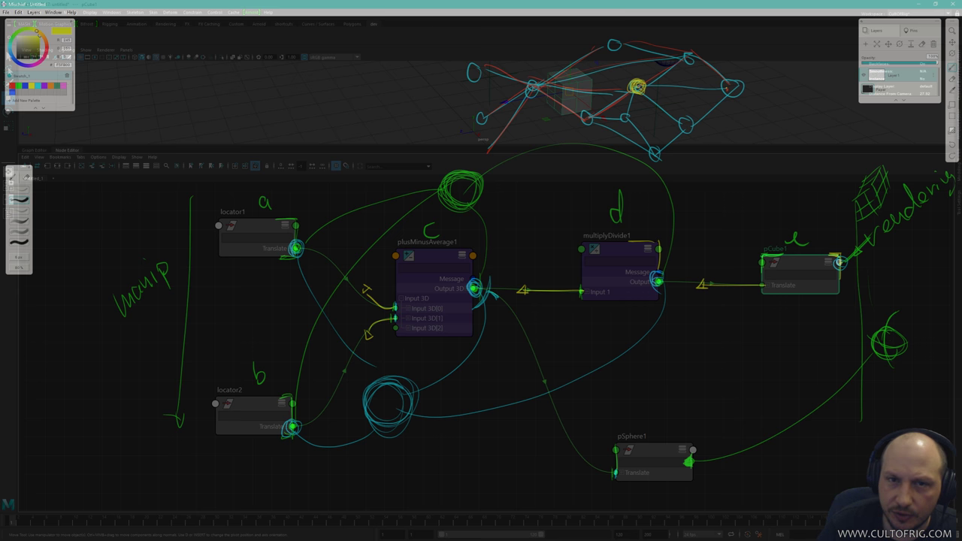
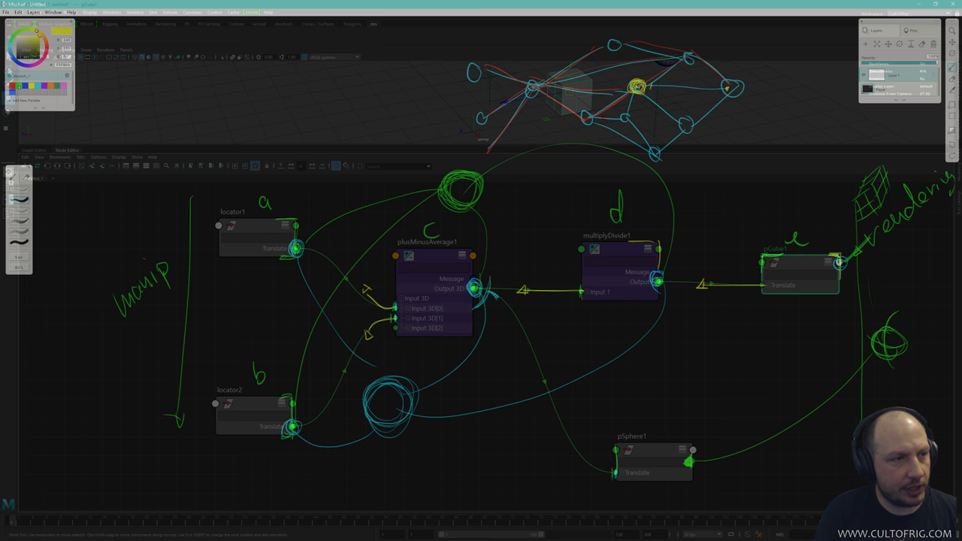
Pick green for the pen, pan through the earlier sketches, and bring up Task View.
click(27, 84)
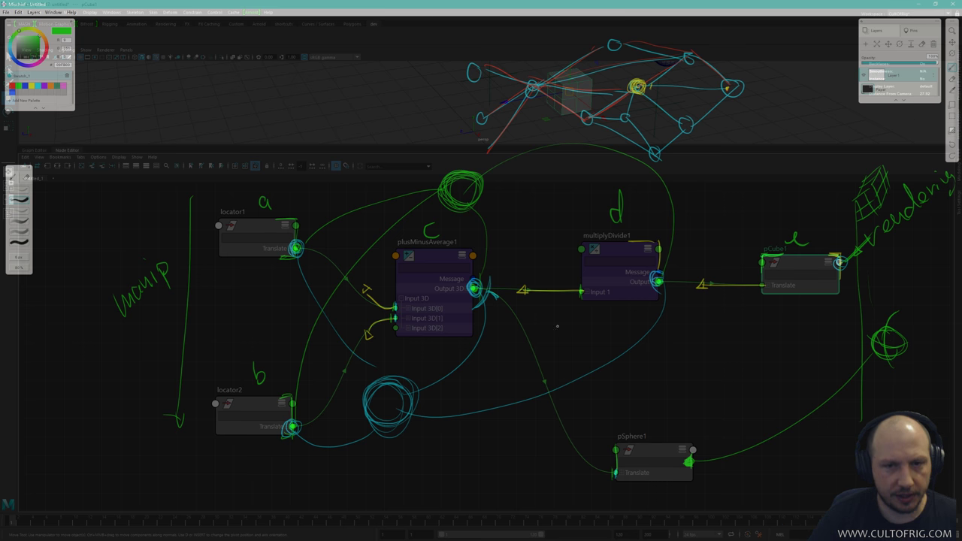
scroll(566, 180, up, 15)
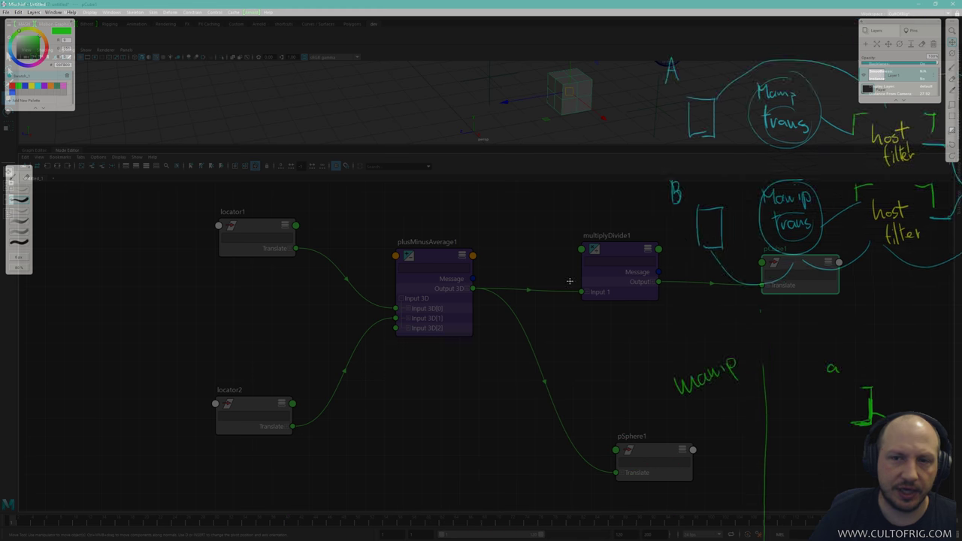
scroll(414, 317, right, 10)
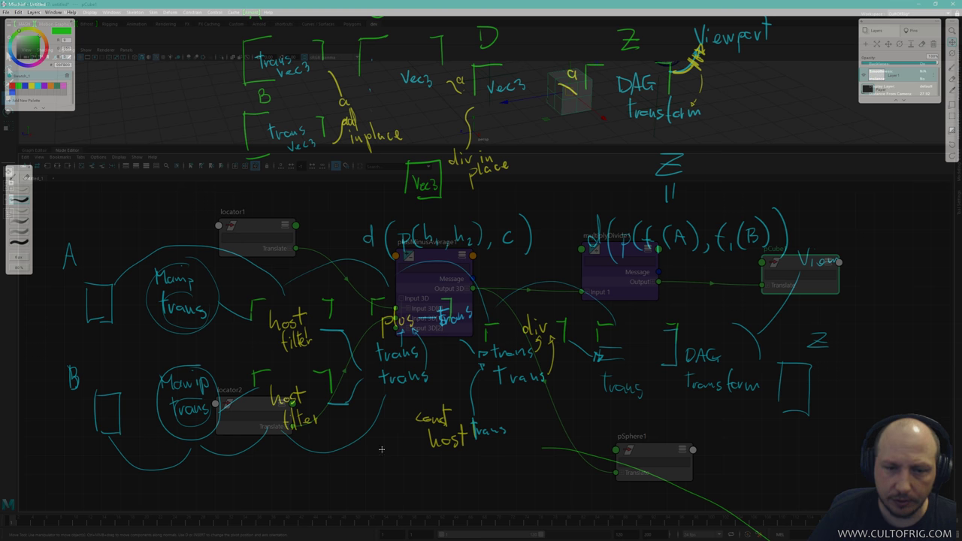
scroll(403, 434, down, 15)
scroll(579, 96, down, 12)
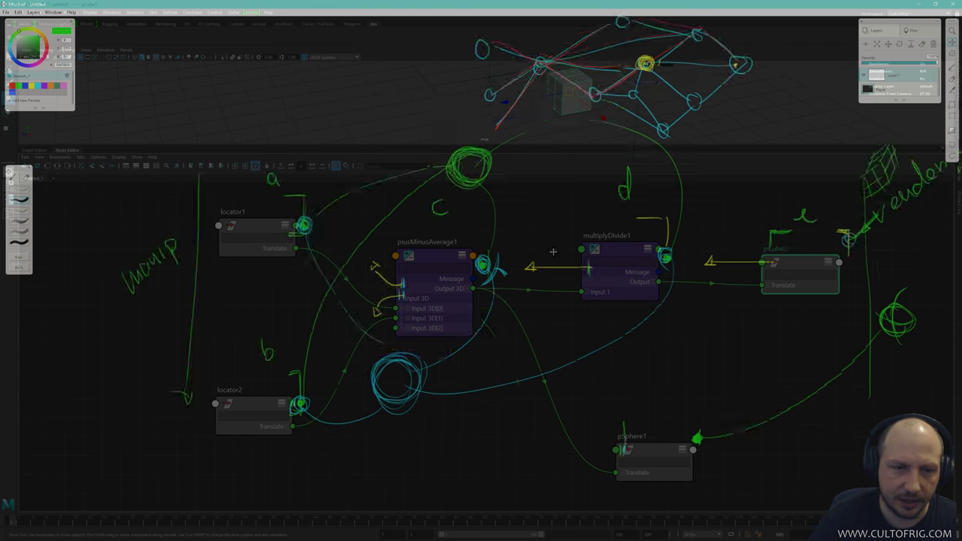
scroll(538, 281, down, 4)
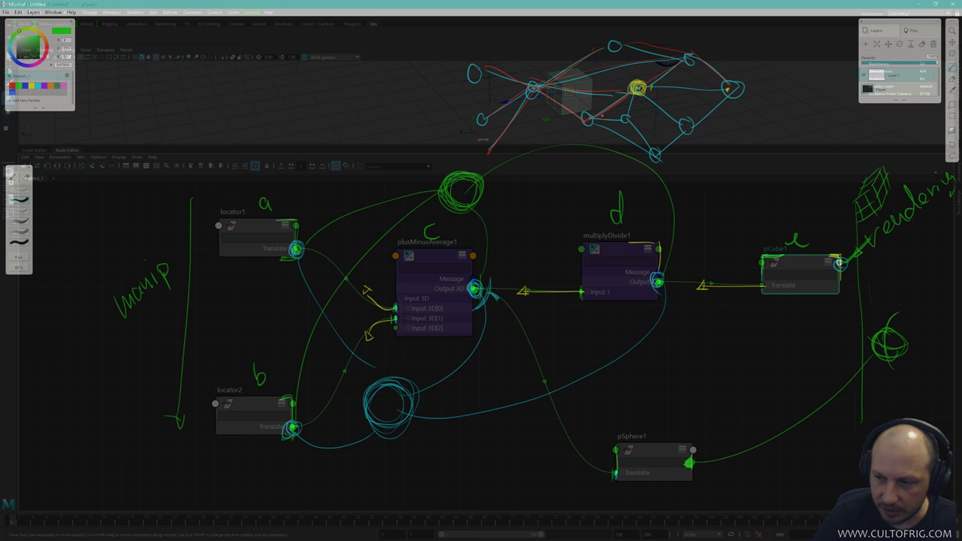
key(super+Tab)
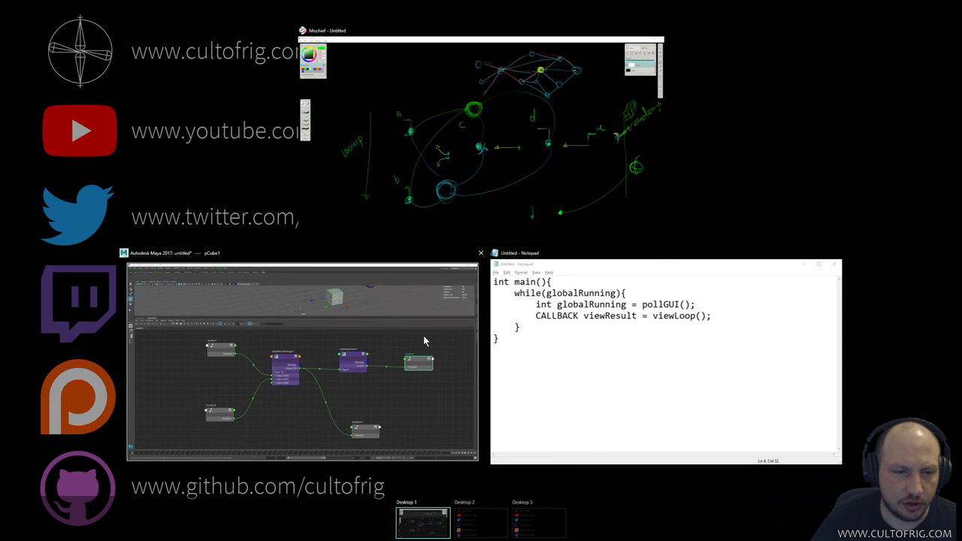
Bring Maya forward, select locator2, and collapse the Node Editor so the viewport fills the window.
click(424, 341)
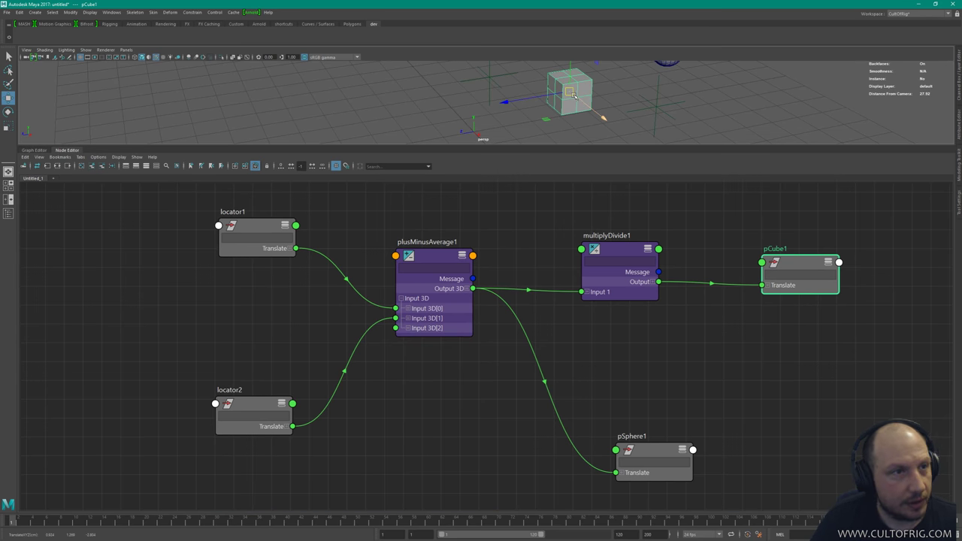
drag(569, 93, 573, 101)
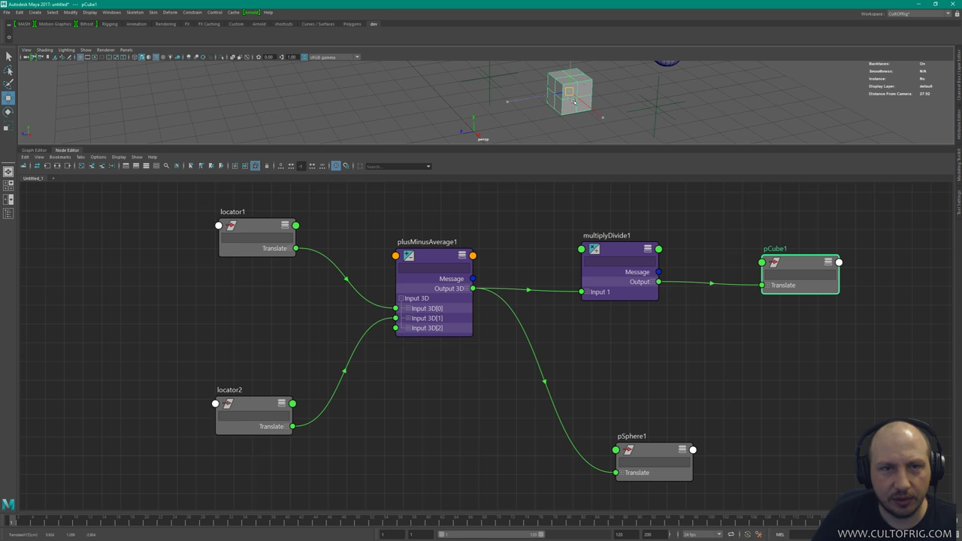
click(489, 87)
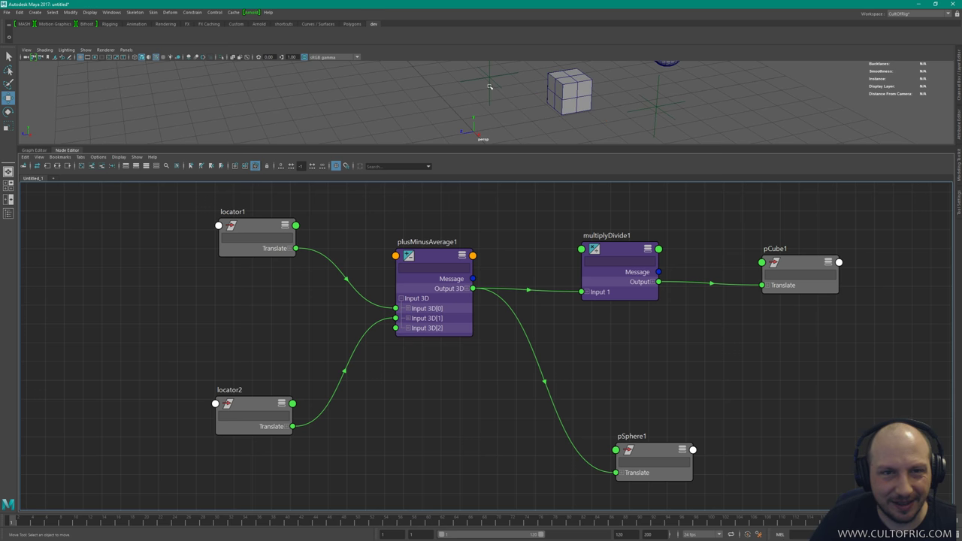
click(562, 96)
click(655, 103)
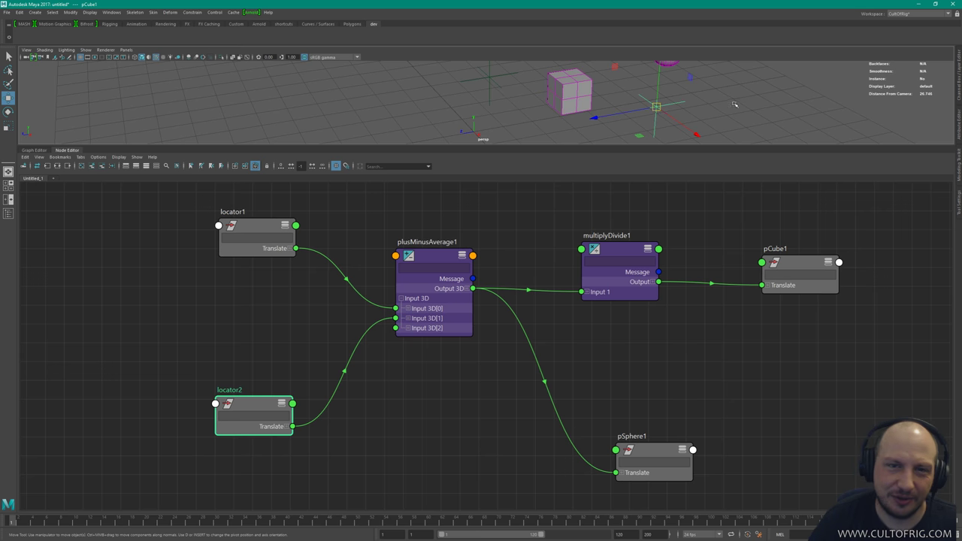
click(67, 151)
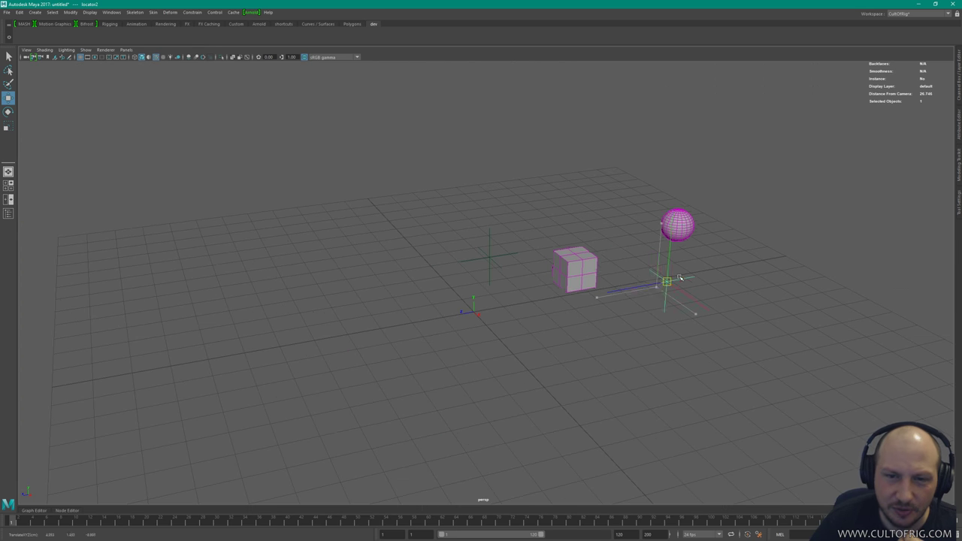
Drag locator2 right and then down-left so pSphere1 and pCube1 follow it.
drag(679, 278, 798, 180)
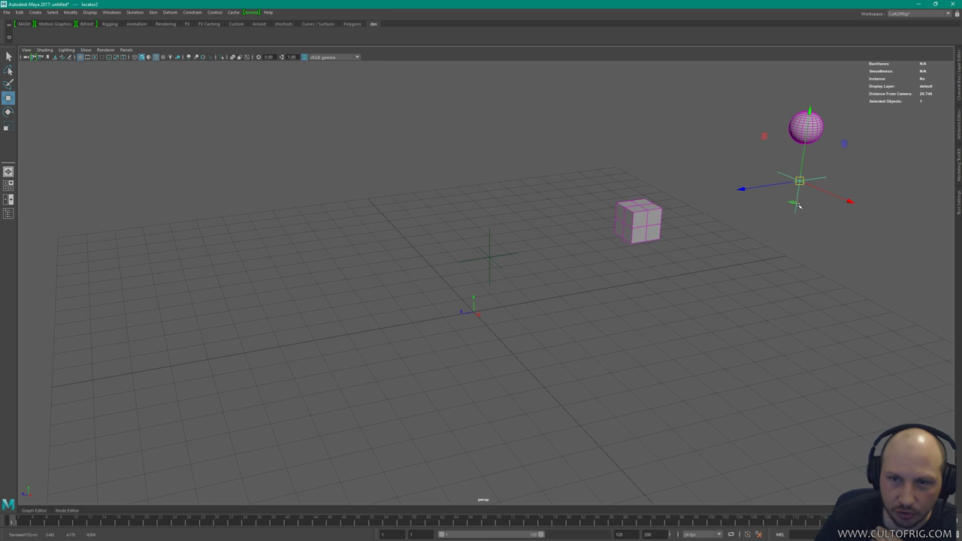
drag(799, 181, 855, 178)
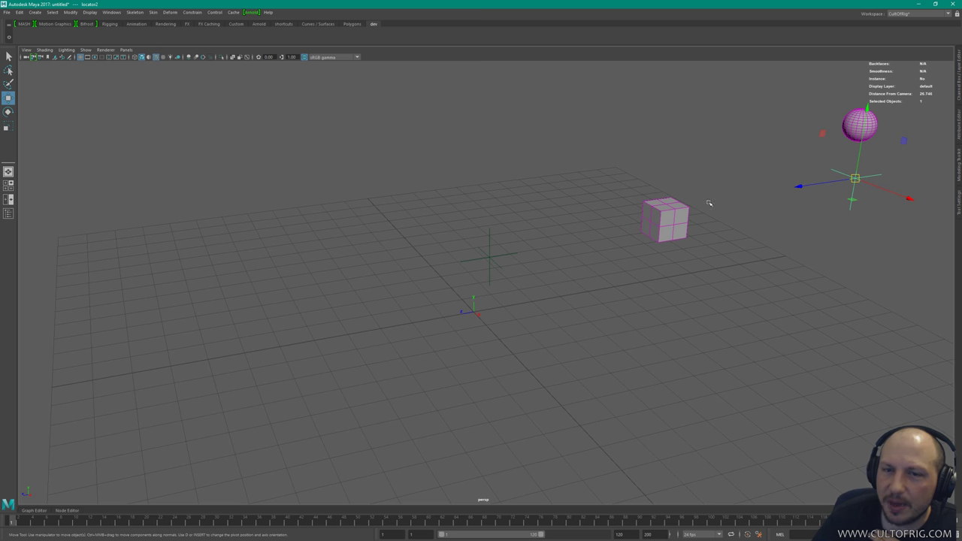
drag(855, 178, 807, 241)
key(alt+Tab)
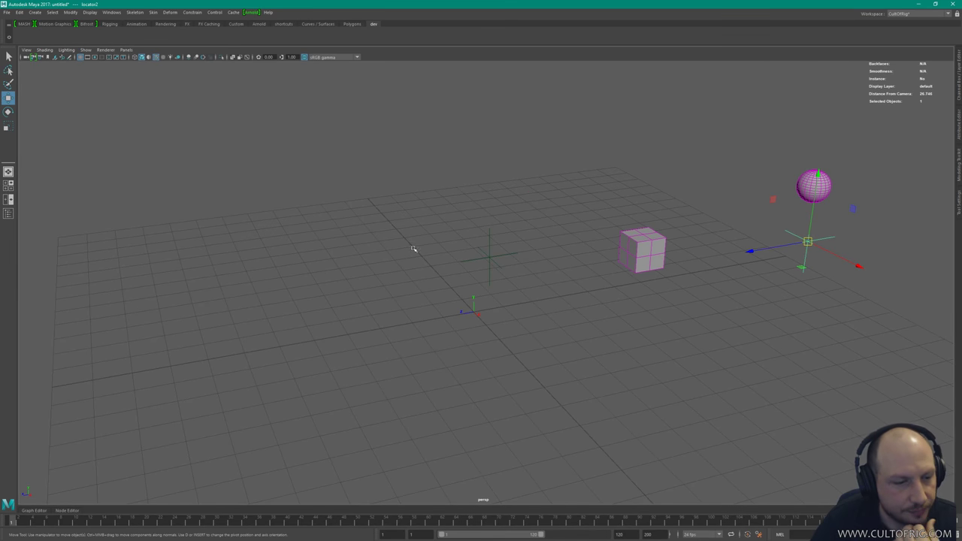
Reopen the Node Editor panel beneath the viewport.
click(67, 510)
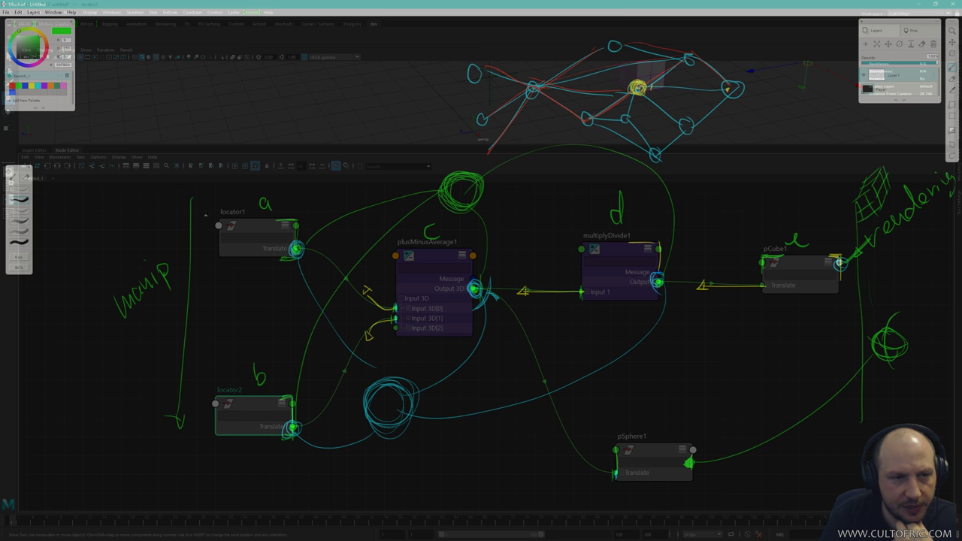
In orange, draw border lines along the graph's bottom and top, undoing one misplaced stroke.
click(53, 90)
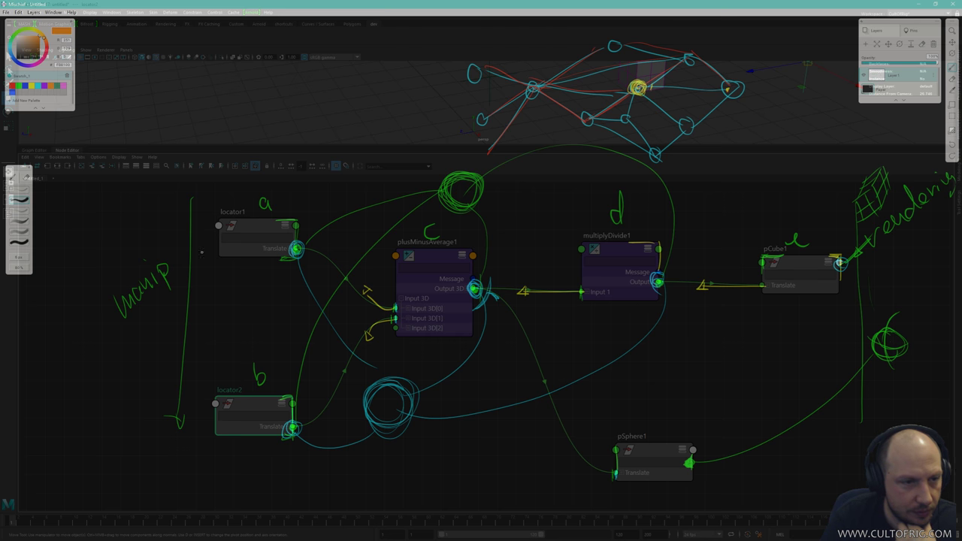
mouse_move(209, 250)
mouse_down()
mouse_move(239, 466)
mouse_move(213, 478)
mouse_move(874, 303)
mouse_move(883, 241)
mouse_up()
drag(244, 189, 837, 260)
key(ctrl+z)
drag(225, 186, 876, 218)
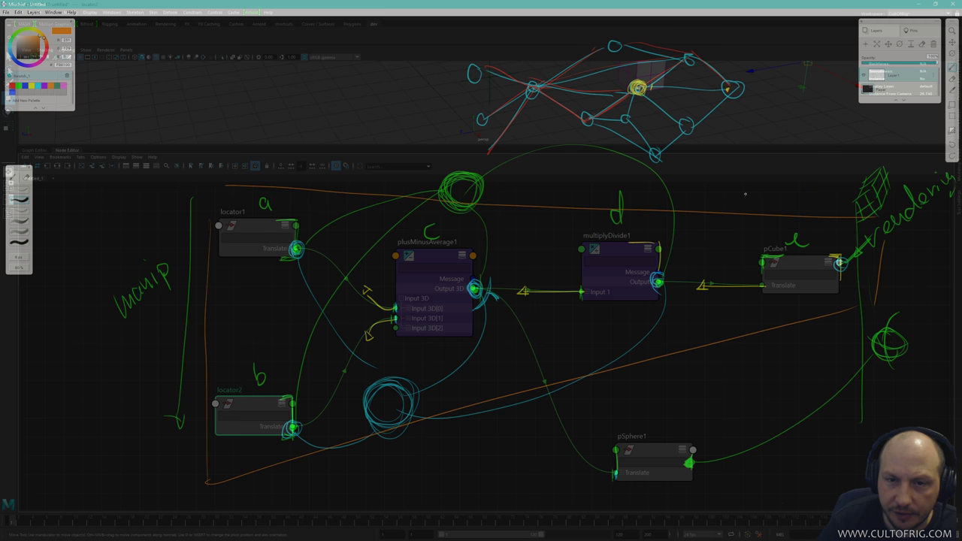
Write CPU1 above pCube1 and draw orange lines below pSphere1 and down the right side.
mouse_move(755, 191)
mouse_down()
mouse_move(755, 204)
mouse_move(771, 195)
mouse_up()
drag(787, 198, 788, 203)
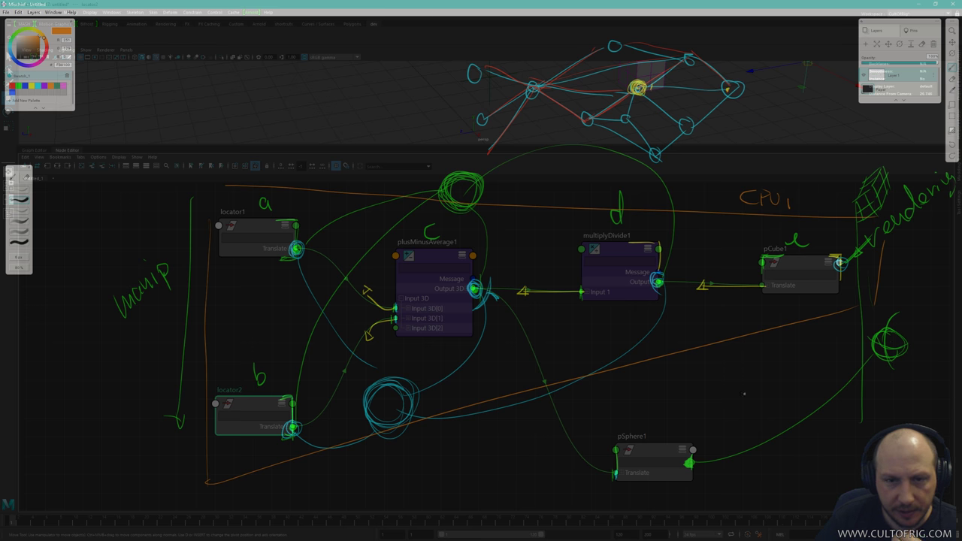
drag(624, 508, 818, 439)
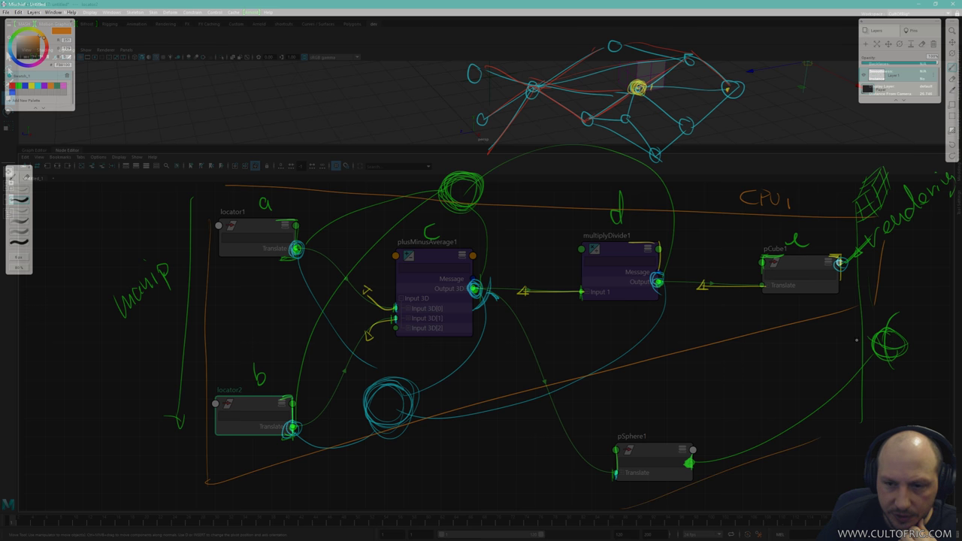
mouse_move(863, 308)
mouse_down()
mouse_move(865, 402)
mouse_move(784, 459)
mouse_up()
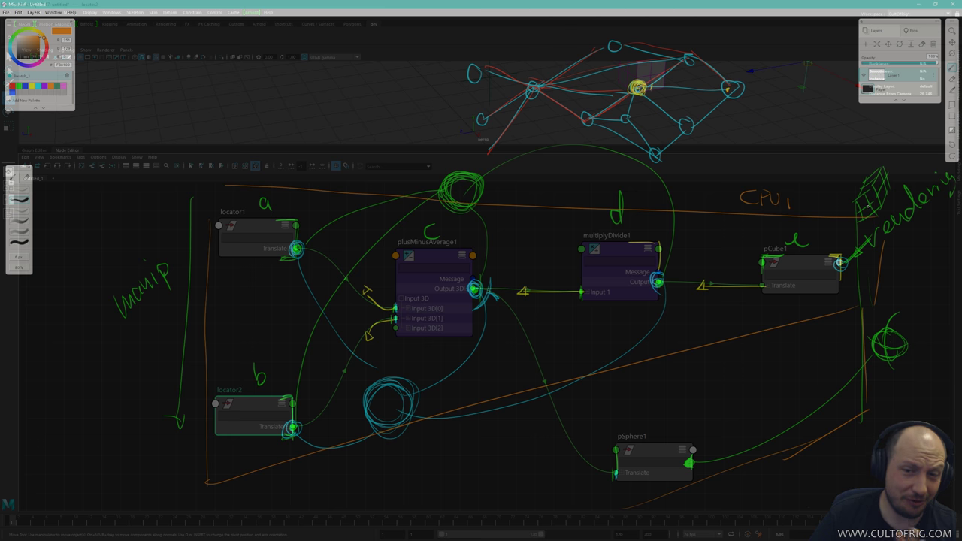
Draw orange lines from the border through pCube1 and multiplyDivide1 back to plusMinusAverage1.
drag(863, 218, 839, 263)
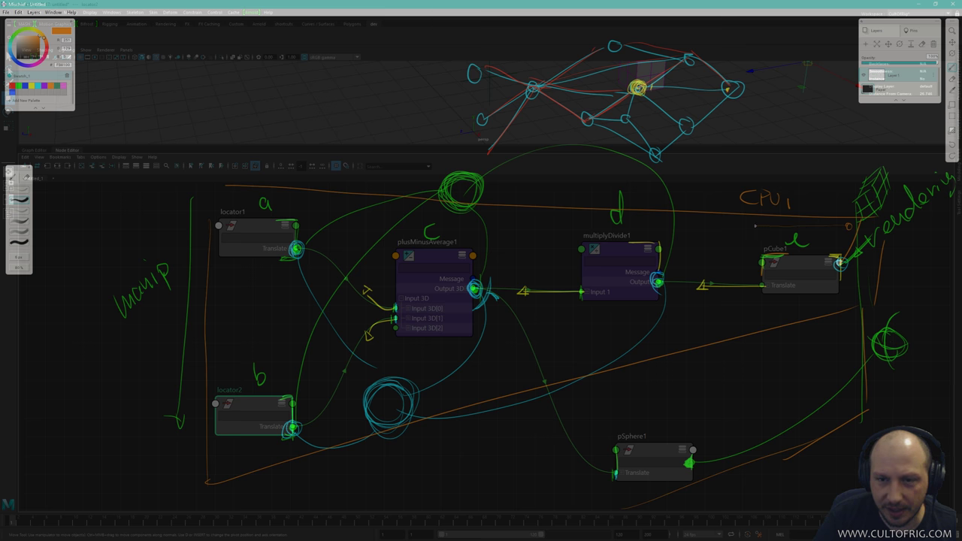
mouse_move(754, 226)
mouse_down()
mouse_move(626, 229)
mouse_move(651, 228)
mouse_up()
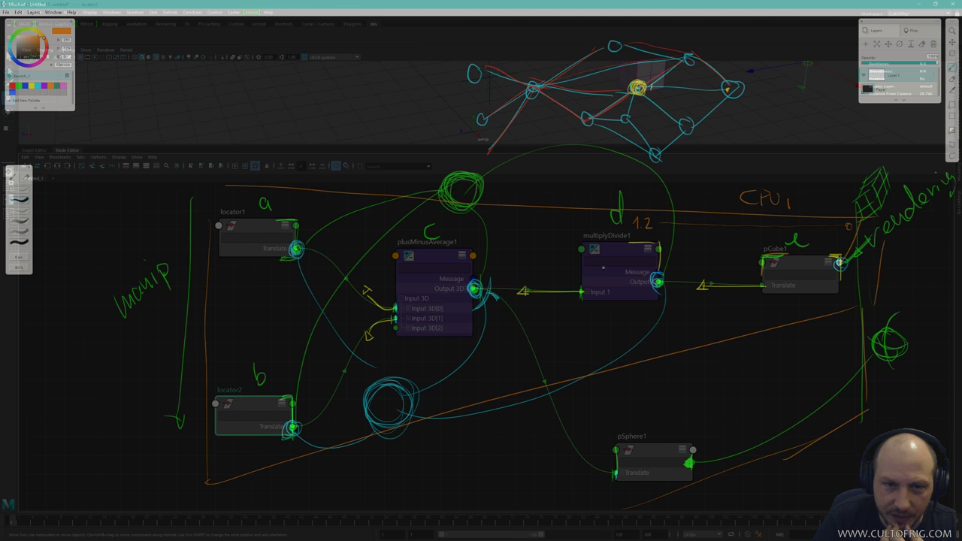
drag(584, 248, 582, 281)
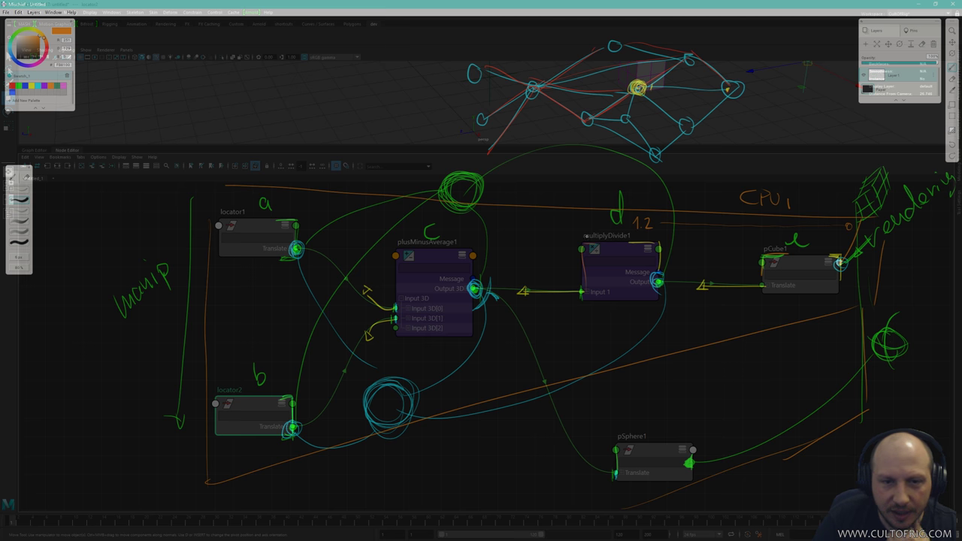
drag(602, 221, 475, 225)
mouse_move(399, 247)
mouse_down()
mouse_move(472, 242)
mouse_move(395, 264)
mouse_up()
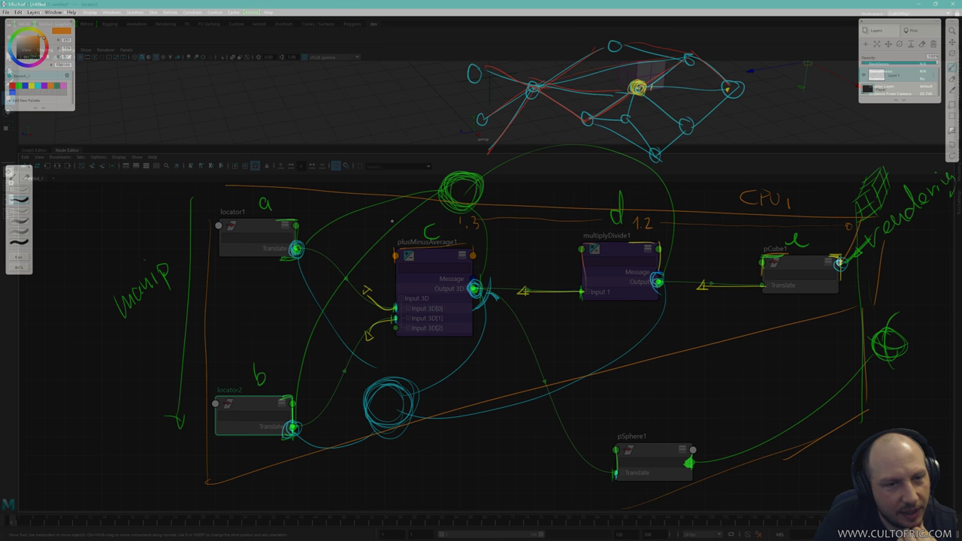
Label locator1's step 1.4, then draw an arrow down to b and link it to Input 3D[1].
drag(370, 214, 388, 224)
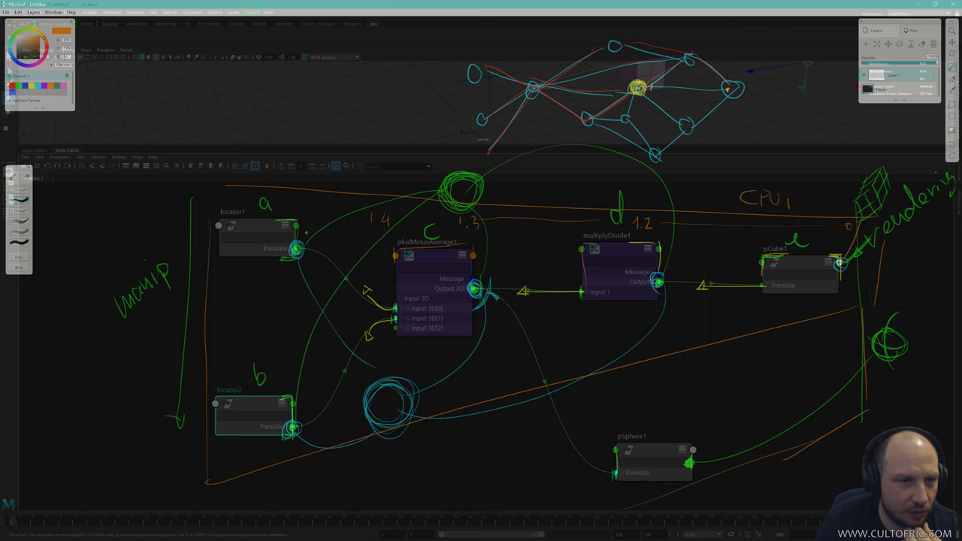
key(ctrl+z)
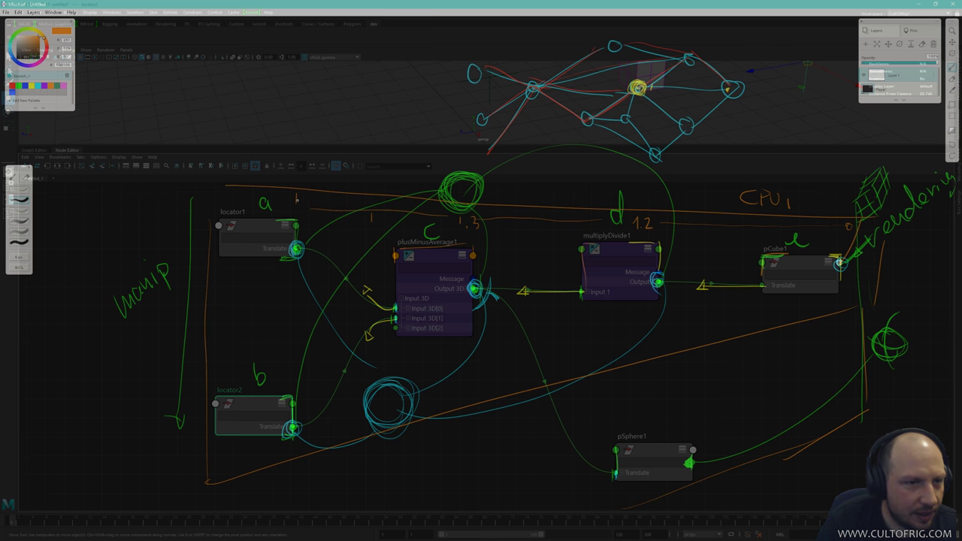
drag(310, 194, 312, 205)
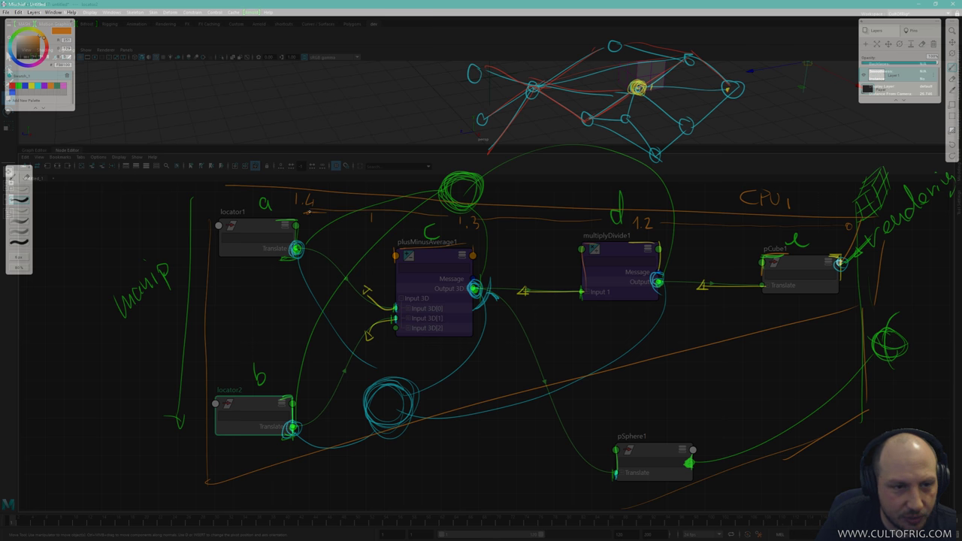
mouse_move(308, 213)
mouse_down()
mouse_move(298, 376)
mouse_move(301, 396)
mouse_move(309, 395)
mouse_up()
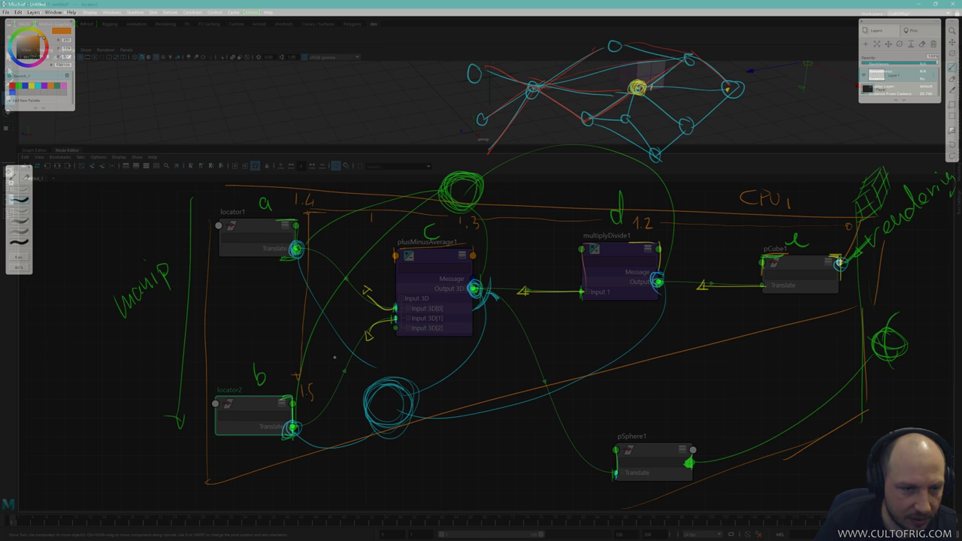
mouse_move(322, 372)
mouse_down()
mouse_move(393, 304)
mouse_move(433, 309)
mouse_move(464, 299)
mouse_move(476, 327)
mouse_up()
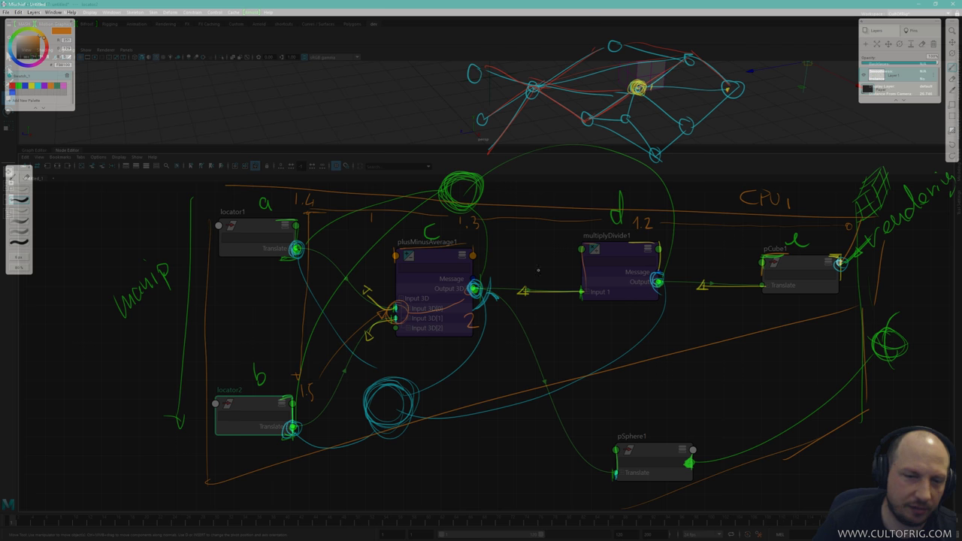
Link plusMinusAverage1 to multiplyDivide1 in orange and number the pCube1 steps 4 and 5.
drag(494, 281, 589, 266)
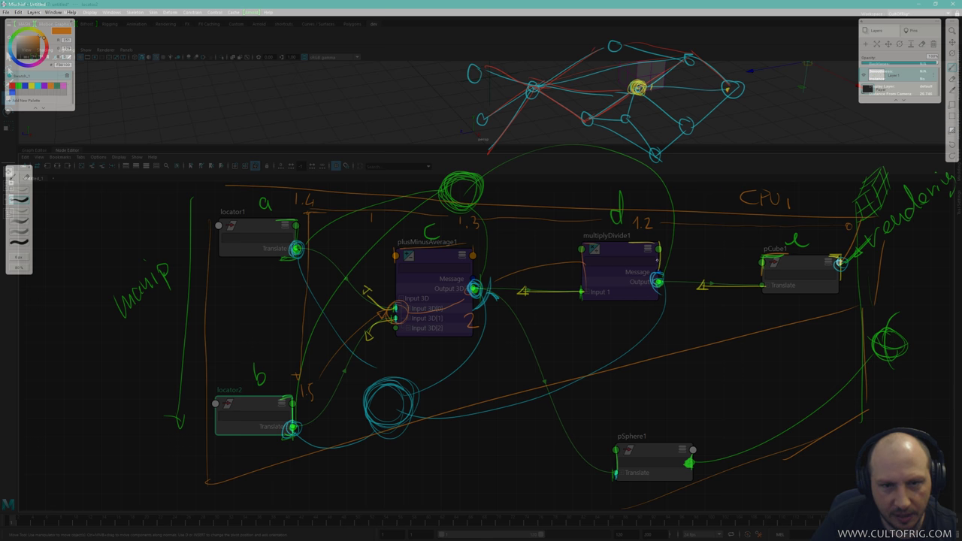
drag(651, 258, 655, 265)
mouse_move(585, 259)
mouse_down()
mouse_move(580, 284)
mouse_move(590, 285)
mouse_up()
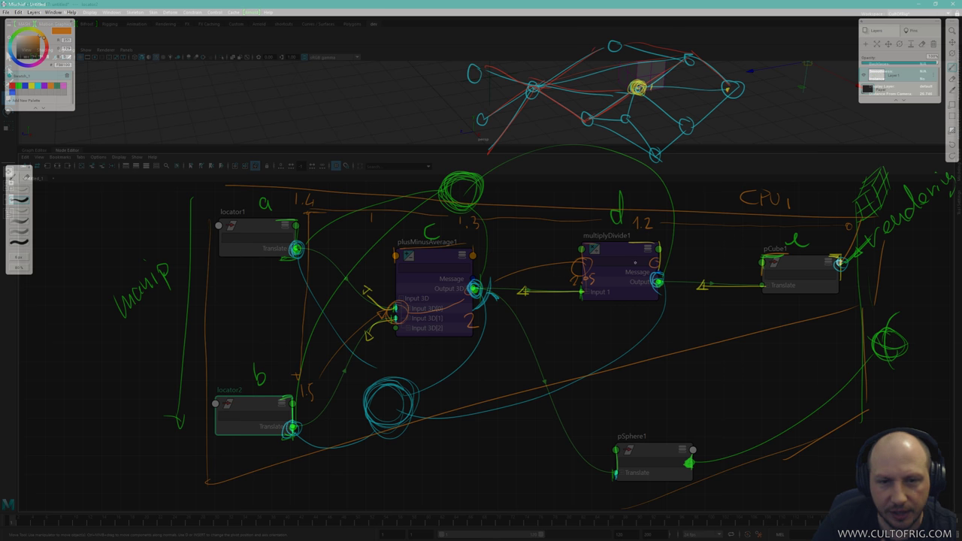
mouse_move(670, 247)
mouse_down()
mouse_move(676, 265)
mouse_move(760, 278)
mouse_up()
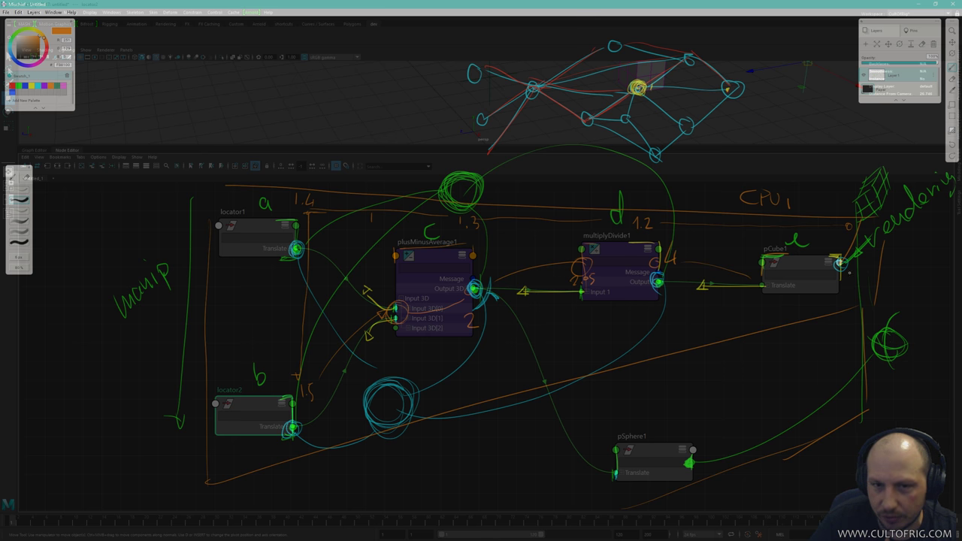
drag(869, 261, 870, 279)
drag(870, 261, 877, 260)
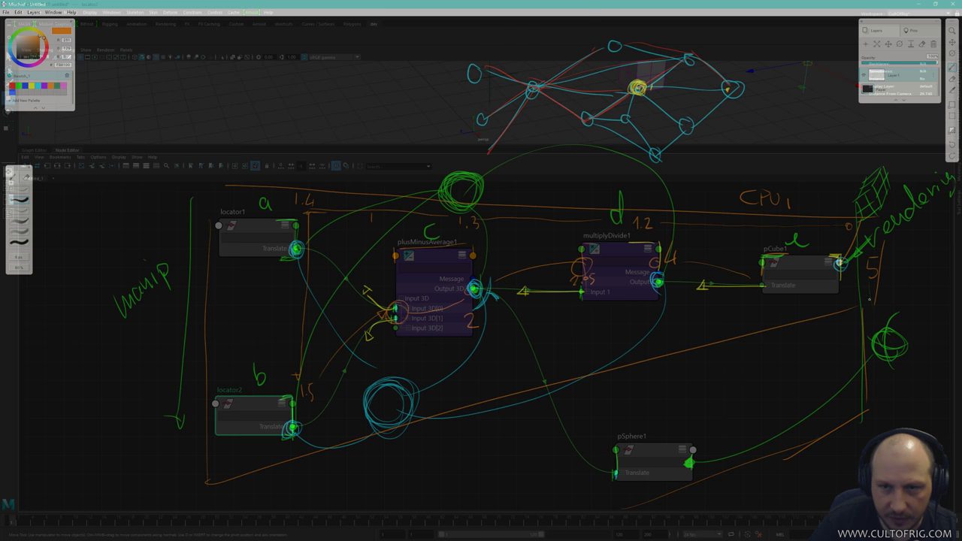
Write an orange 1 and 0 beside pSphere1, undoing a stray circle and curve.
drag(610, 426, 613, 435)
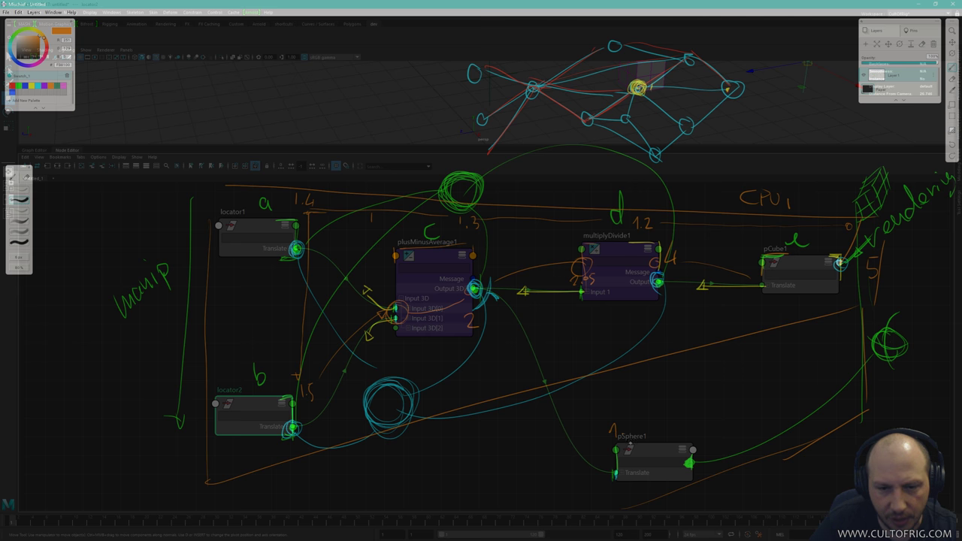
mouse_move(620, 425)
mouse_down()
mouse_move(610, 434)
mouse_move(622, 424)
mouse_up()
key(ctrl+z)
key(ctrl+z)
key(ctrl+z)
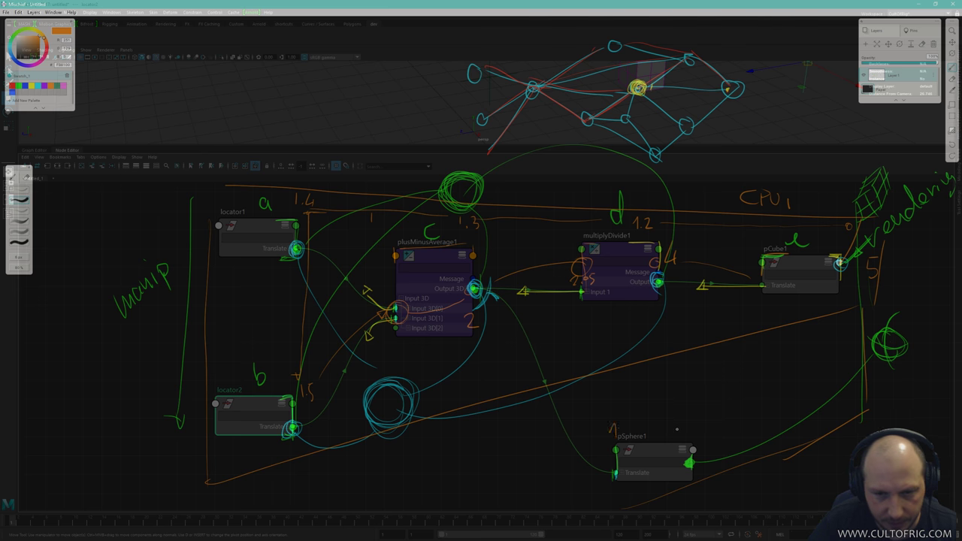
mouse_move(694, 423)
mouse_down()
mouse_move(525, 371)
mouse_move(492, 324)
mouse_up()
key(ctrl+z)
key(ctrl+z)
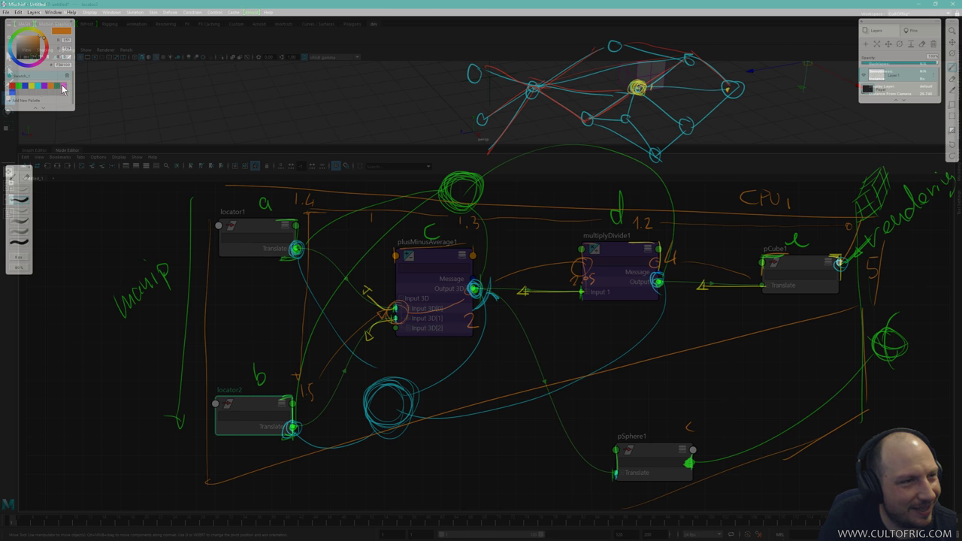
In pink, write 0, 1.2 below plusMinusAverage1 and 1.3 linked to b, then scroll the sketch away.
click(63, 89)
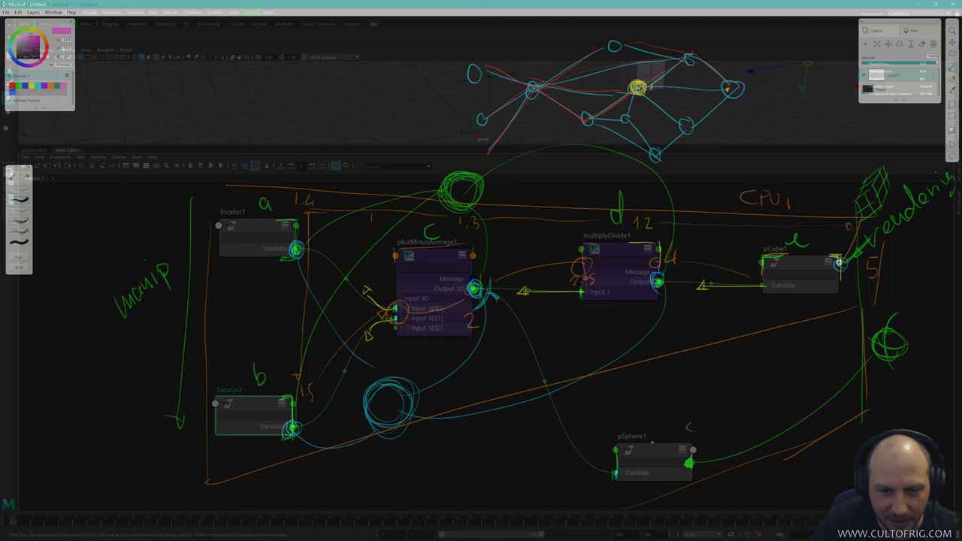
mouse_move(688, 413)
mouse_down()
mouse_move(691, 404)
mouse_move(608, 392)
mouse_move(493, 319)
mouse_up()
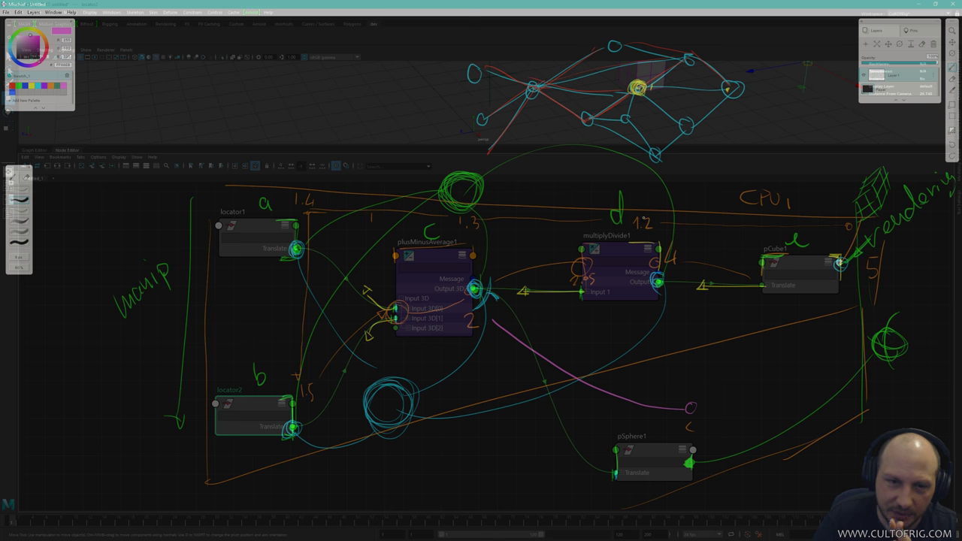
mouse_move(479, 349)
mouse_down()
mouse_move(480, 362)
mouse_move(503, 360)
mouse_up()
click(487, 360)
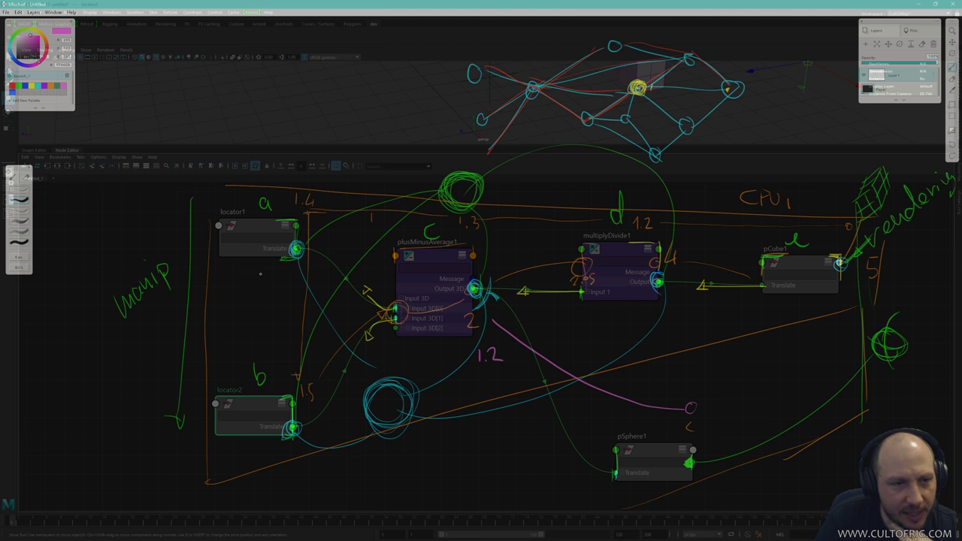
mouse_move(258, 265)
mouse_down()
mouse_move(262, 283)
mouse_move(278, 283)
mouse_up()
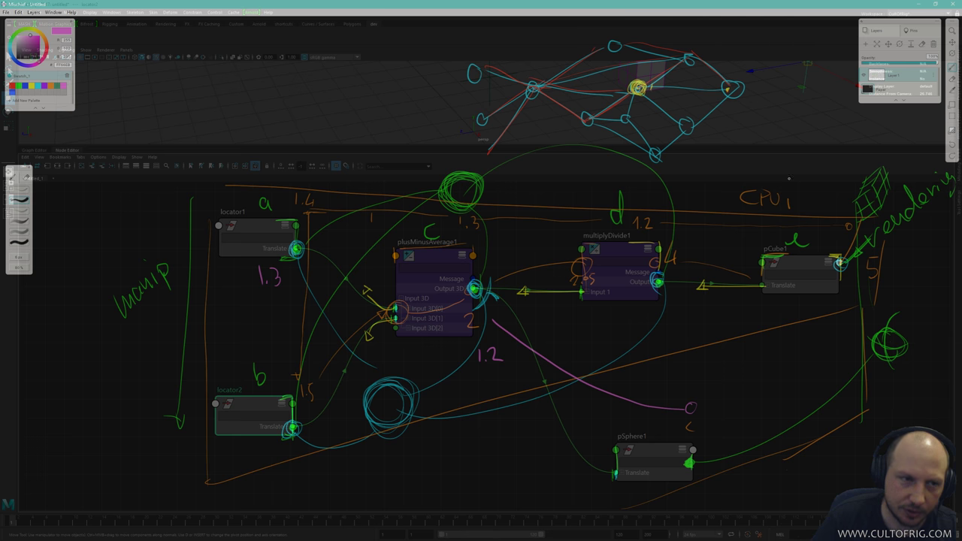
mouse_move(268, 291)
mouse_down()
mouse_move(266, 385)
mouse_move(292, 374)
mouse_up()
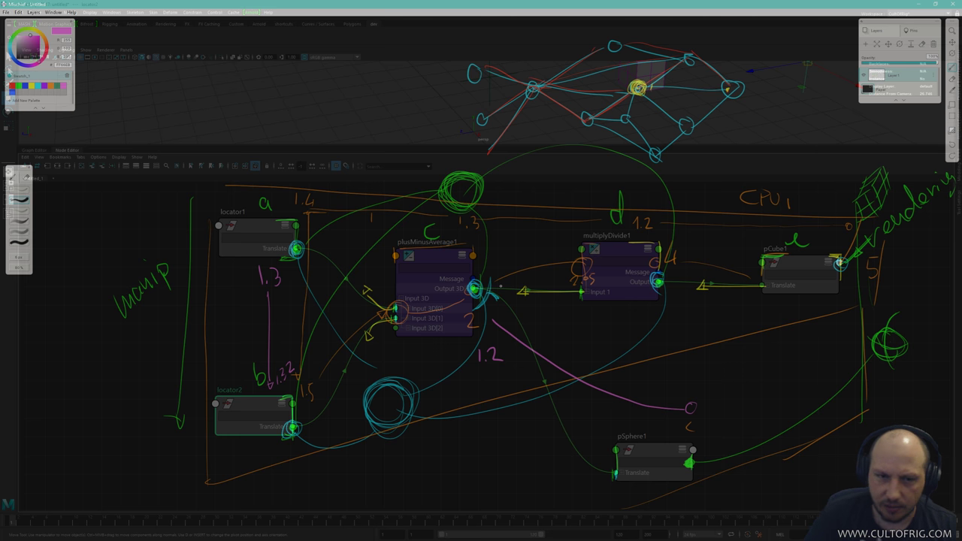
scroll(654, 422, down, 10)
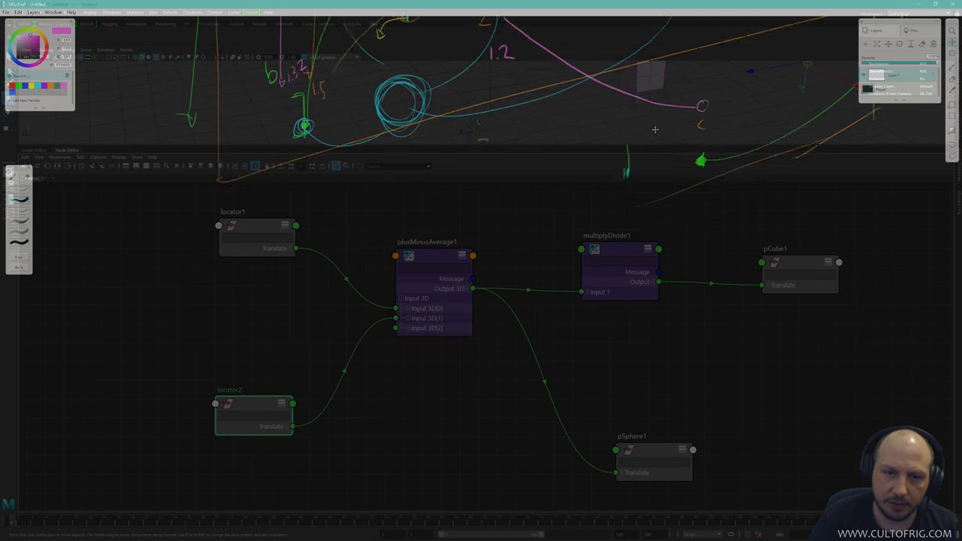
In green, retrace the links from both locators through plusMinusAverage1 and multiplyDivide1 to pCube1 and pSphere1.
click(20, 86)
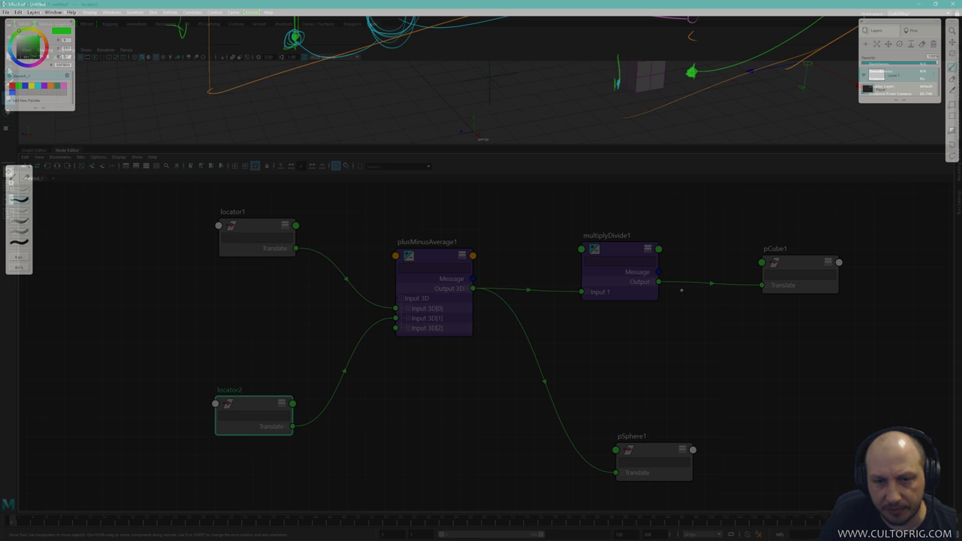
drag(659, 281, 743, 286)
drag(583, 292, 535, 290)
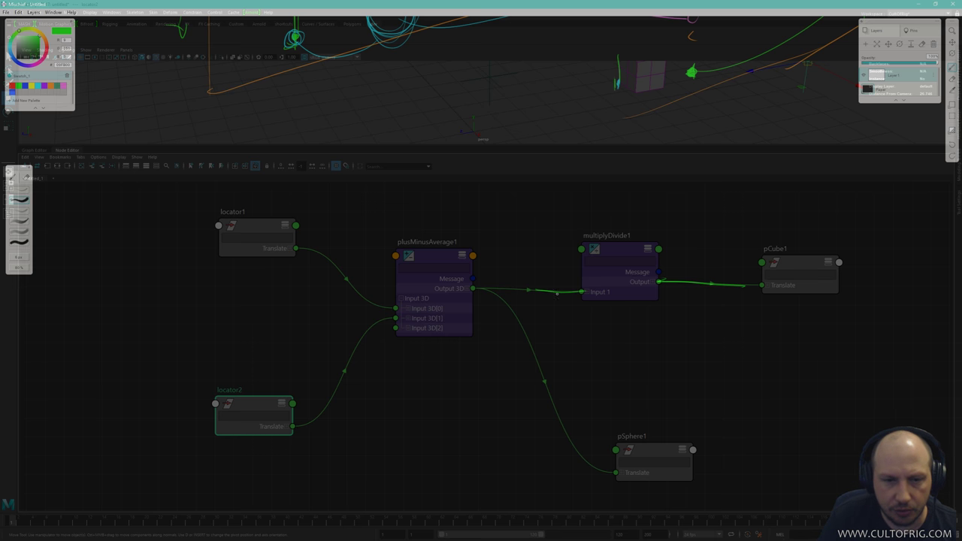
drag(614, 472, 548, 428)
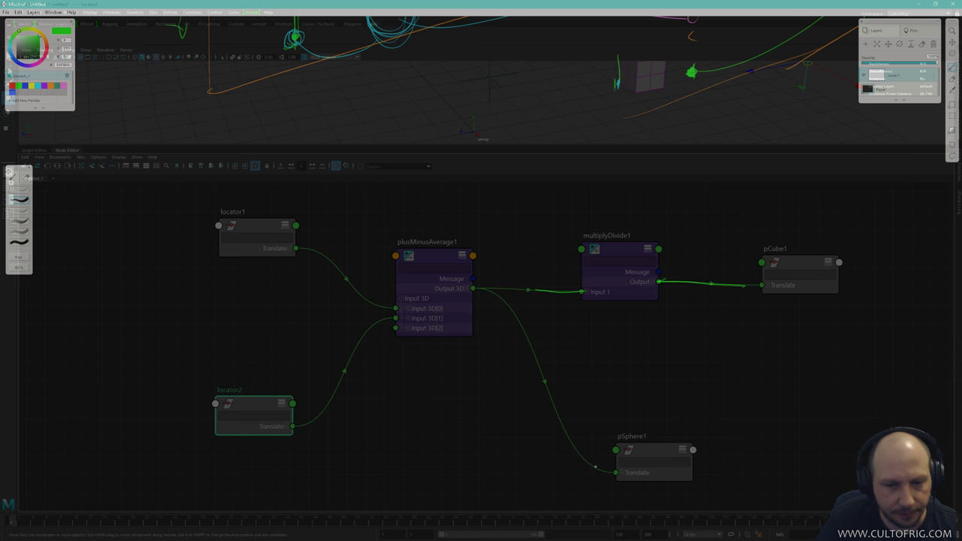
drag(614, 472, 560, 419)
drag(397, 308, 359, 281)
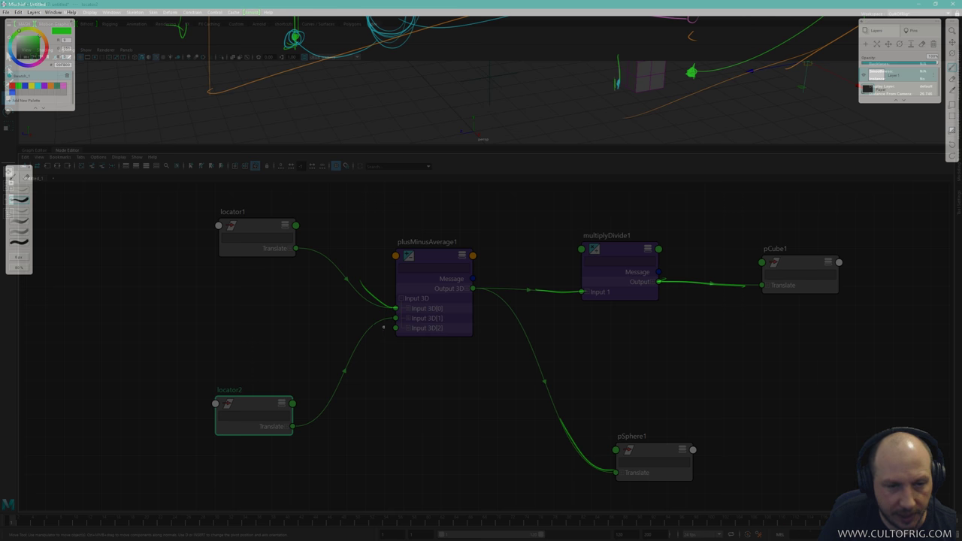
drag(397, 308, 350, 281)
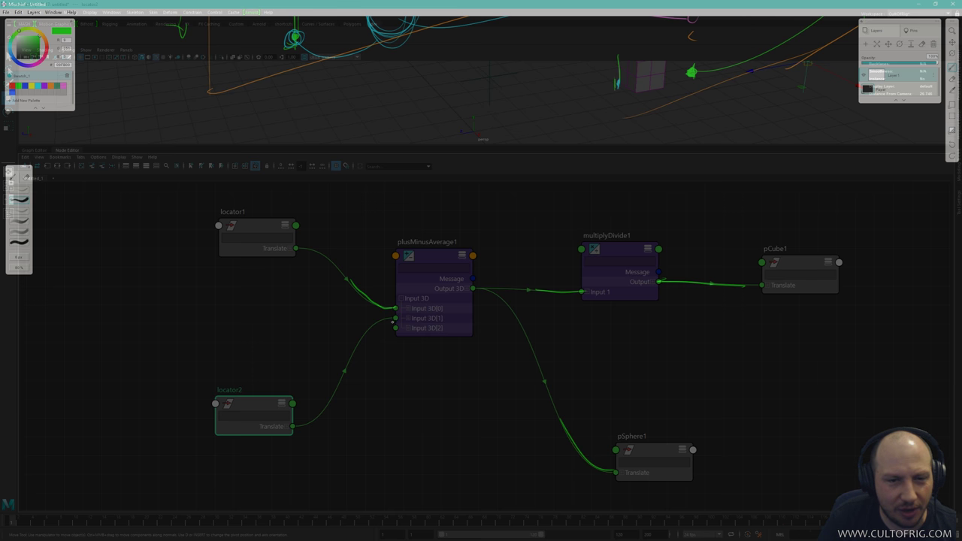
drag(393, 320, 340, 357)
mouse_move(394, 319)
mouse_down()
mouse_move(351, 378)
mouse_move(395, 316)
mouse_move(354, 345)
mouse_up()
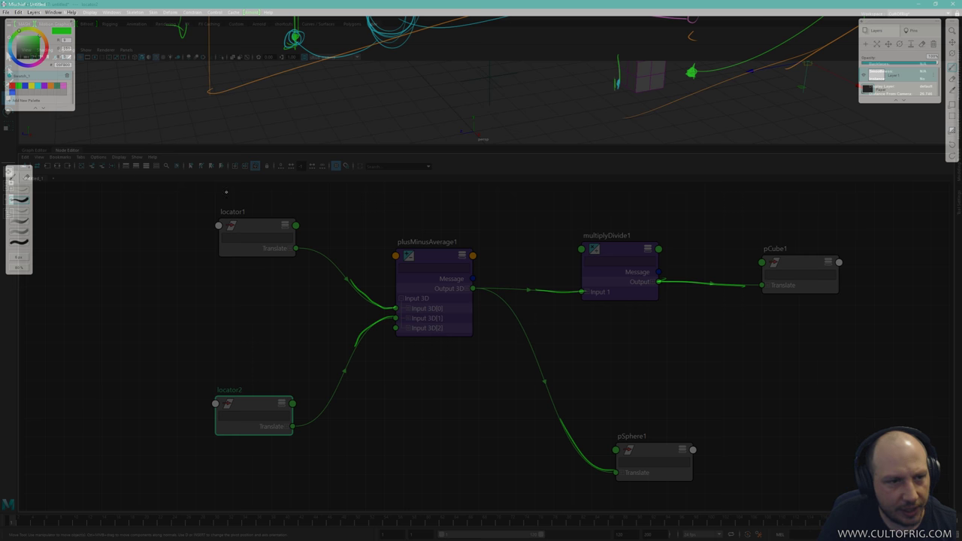
Label locator1, locator2, plusMinusAverage1, multiplyDivide1, pCube1 and pSphere1 as a to f.
drag(248, 189, 251, 197)
mouse_move(232, 351)
mouse_down()
mouse_move(233, 372)
mouse_move(241, 368)
mouse_up()
drag(426, 226, 427, 234)
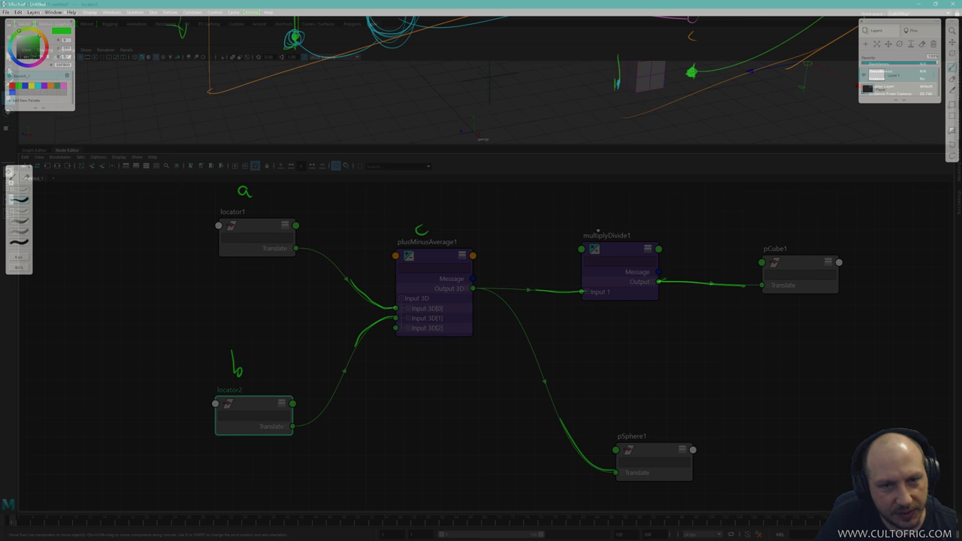
drag(605, 213, 609, 224)
drag(774, 244, 791, 239)
mouse_move(657, 387)
mouse_down()
mouse_move(652, 426)
mouse_move(657, 414)
mouse_up()
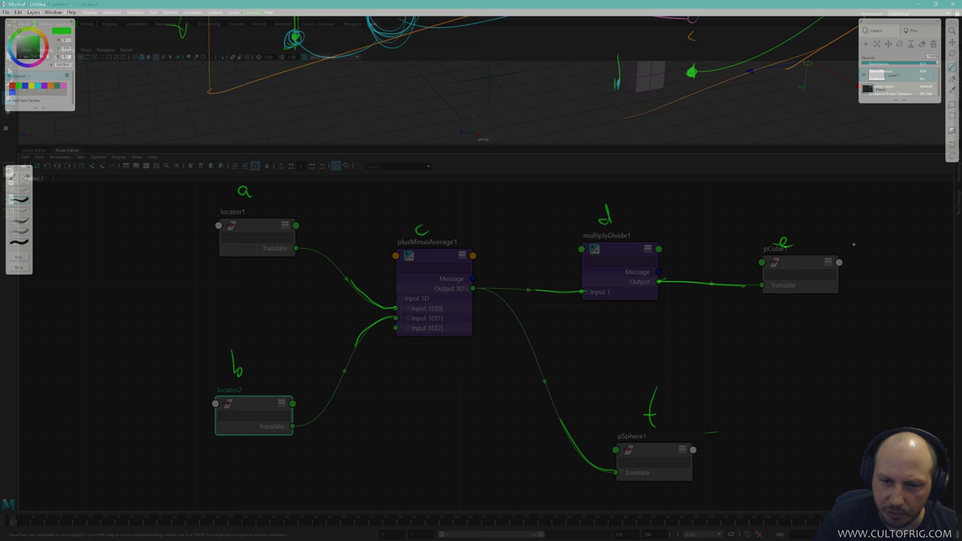
Write e(d(c(a,b))) beside pCube1 after undoing a stray curve.
mouse_move(854, 243)
mouse_down()
mouse_move(853, 315)
mouse_move(723, 493)
mouse_up()
drag(869, 368, 880, 371)
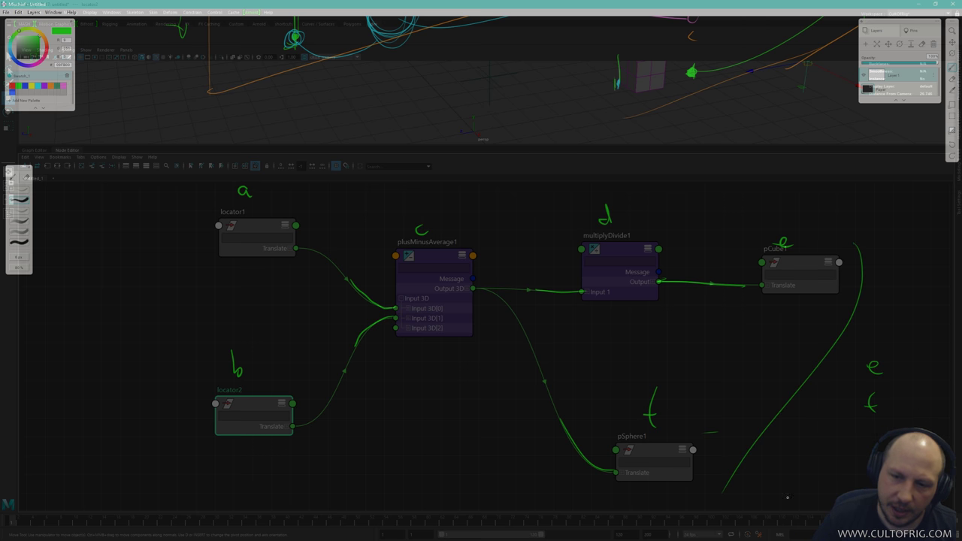
key(ctrl+z)
key(ctrl+z)
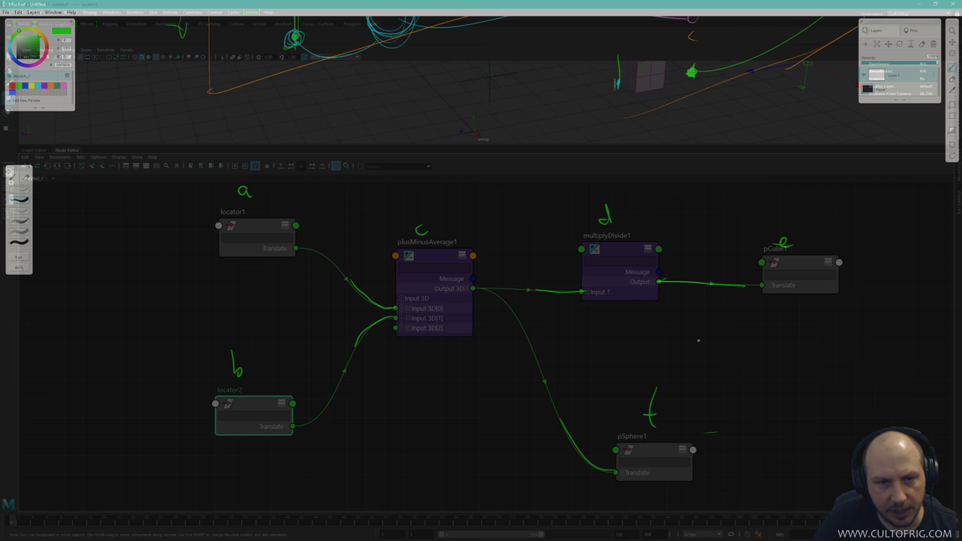
mouse_move(710, 320)
mouse_down()
mouse_move(745, 329)
mouse_move(754, 304)
mouse_move(758, 331)
mouse_move(786, 328)
mouse_up()
mouse_move(796, 304)
mouse_down()
mouse_move(794, 331)
mouse_move(813, 328)
mouse_up()
mouse_move(820, 301)
mouse_down()
mouse_move(819, 323)
mouse_move(845, 328)
mouse_up()
mouse_move(859, 294)
mouse_down()
mouse_move(867, 330)
mouse_move(852, 346)
mouse_up()
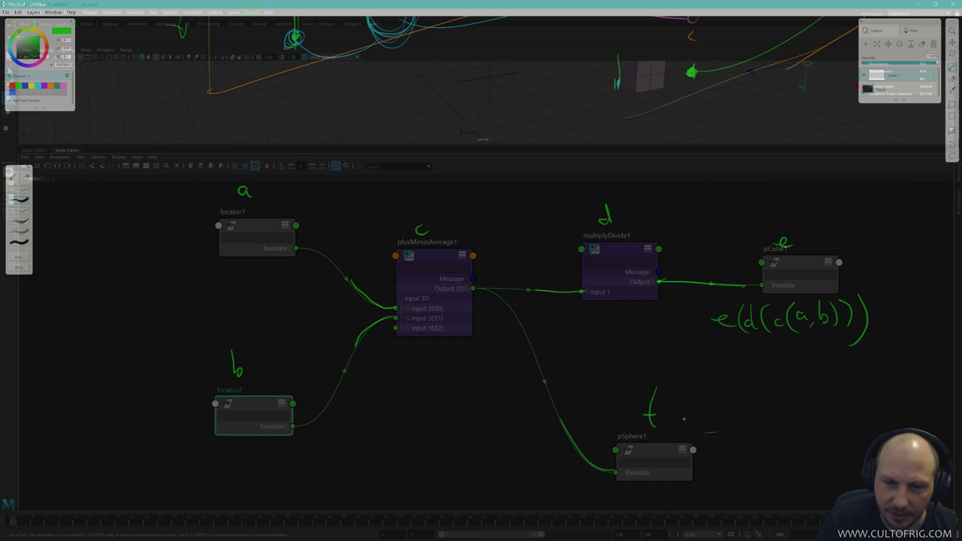
Write f(c(a,b)) beside pSphere1, correcting strokes with undo and redo.
mouse_move(726, 404)
mouse_down()
mouse_move(714, 435)
mouse_move(724, 420)
mouse_move(788, 424)
mouse_up()
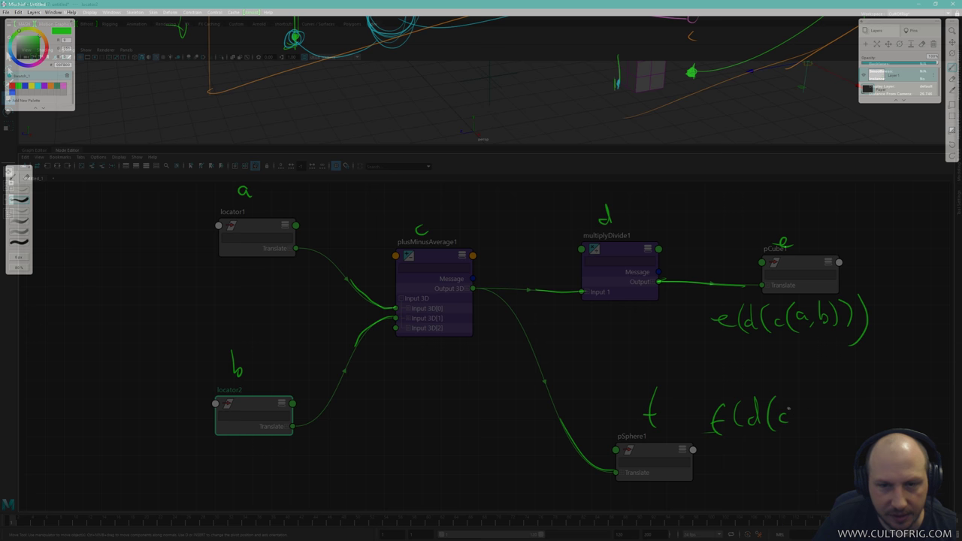
key(ctrl+z)
key(ctrl+z)
key(ctrl+z)
key(ctrl+z)
key(ctrl+y)
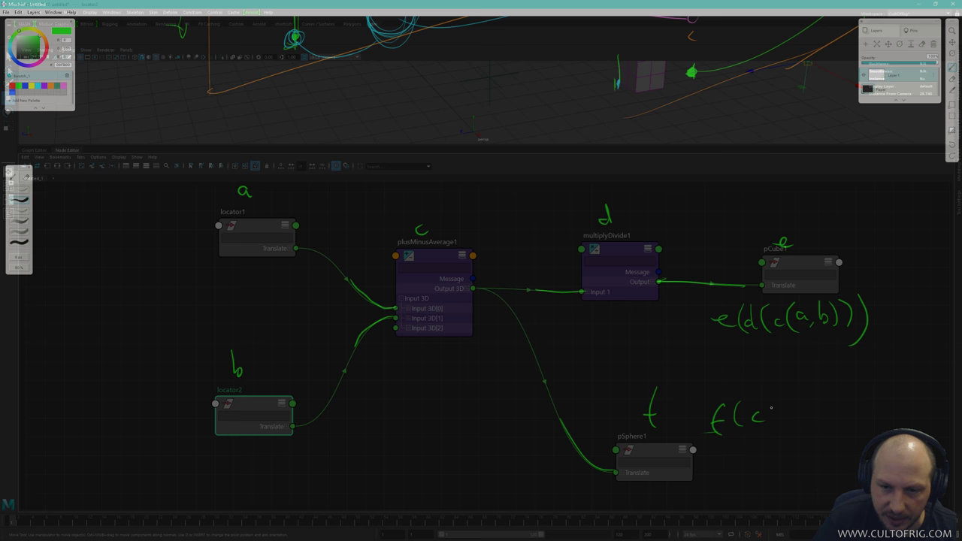
drag(776, 404, 771, 429)
mouse_move(784, 416)
mouse_down()
mouse_move(781, 424)
mouse_move(834, 428)
mouse_up()
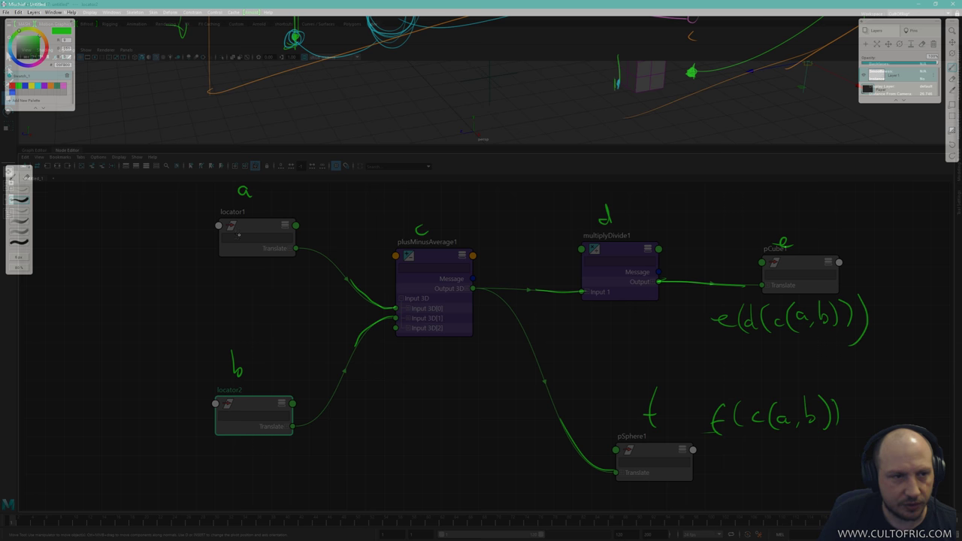
Write a1 between the locators, b1 below locator2, and c1 below plusMinusAverage1.
drag(232, 296, 241, 309)
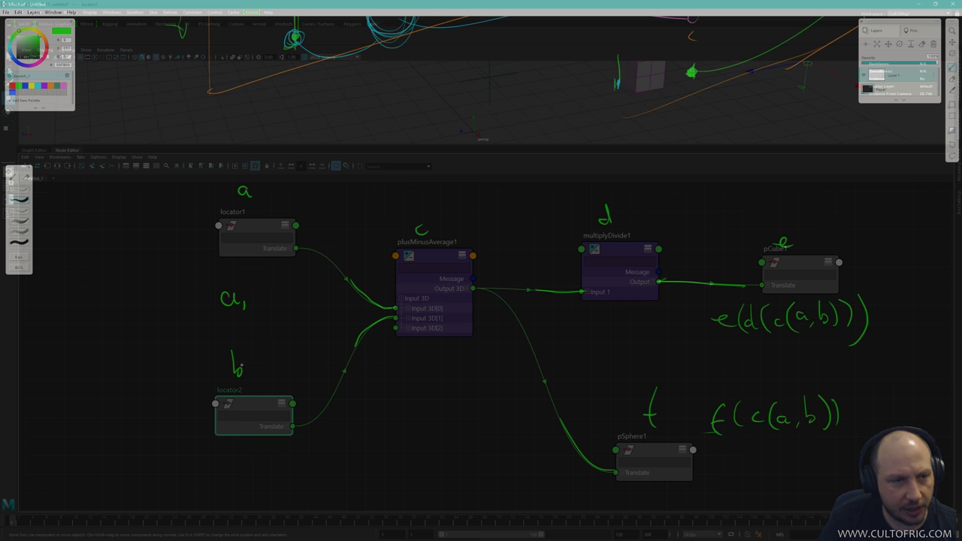
mouse_move(227, 454)
mouse_down()
mouse_move(239, 459)
mouse_move(236, 475)
mouse_move(252, 481)
mouse_up()
key(ctrl+z)
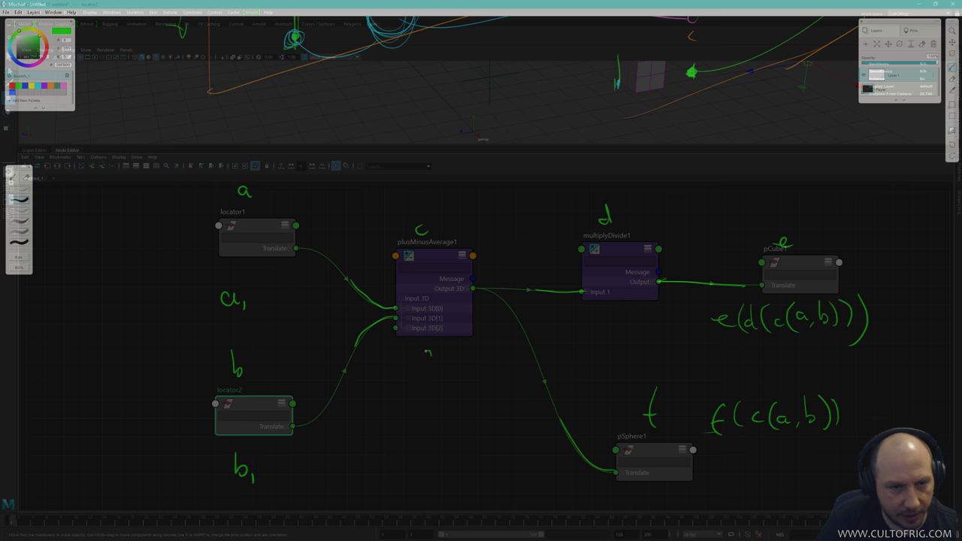
drag(426, 354, 438, 373)
Join a1 and b1 to c1 with curves, and c1 to pSphere1's Translate.
mouse_move(254, 304)
mouse_down()
mouse_move(320, 316)
mouse_move(368, 350)
mouse_move(413, 365)
mouse_up()
mouse_move(265, 463)
mouse_down()
mouse_move(350, 430)
mouse_move(415, 372)
mouse_up()
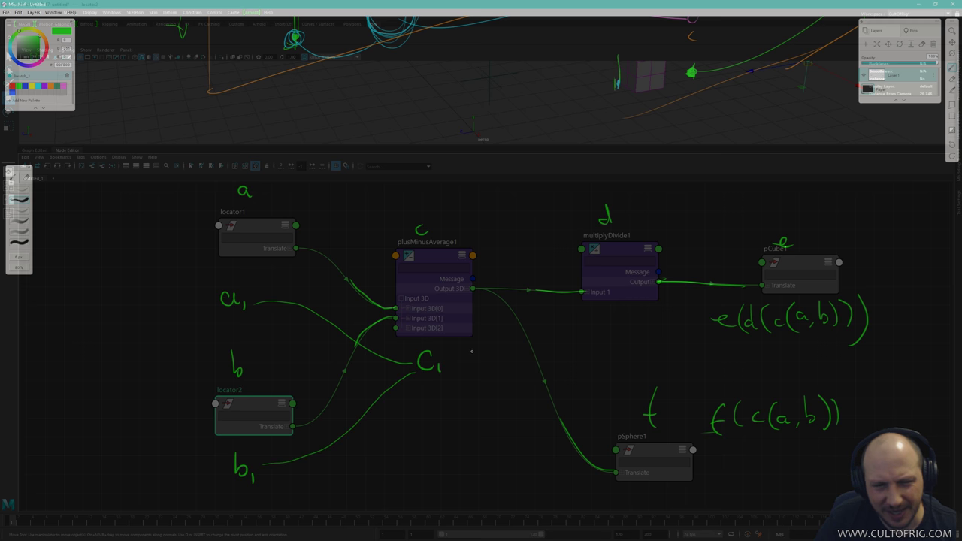
mouse_move(450, 367)
mouse_down()
mouse_move(518, 436)
mouse_move(550, 456)
mouse_up()
key(ctrl+z)
mouse_move(445, 363)
mouse_down()
mouse_move(481, 371)
mouse_move(583, 464)
mouse_move(618, 472)
mouse_up()
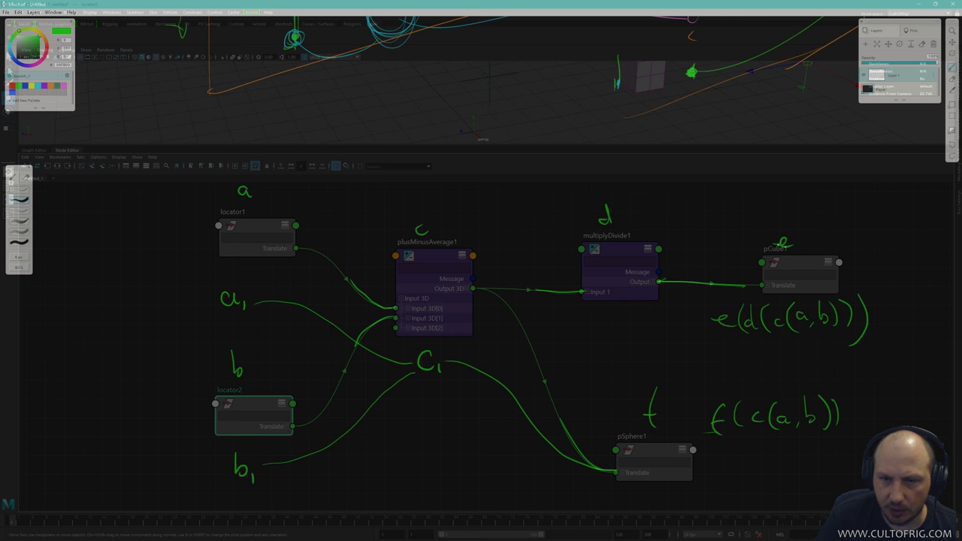
Frame both function expressions with green lines above, between and below them.
mouse_move(747, 223)
mouse_down()
mouse_move(881, 241)
mouse_move(912, 245)
mouse_up()
key(ctrl+z)
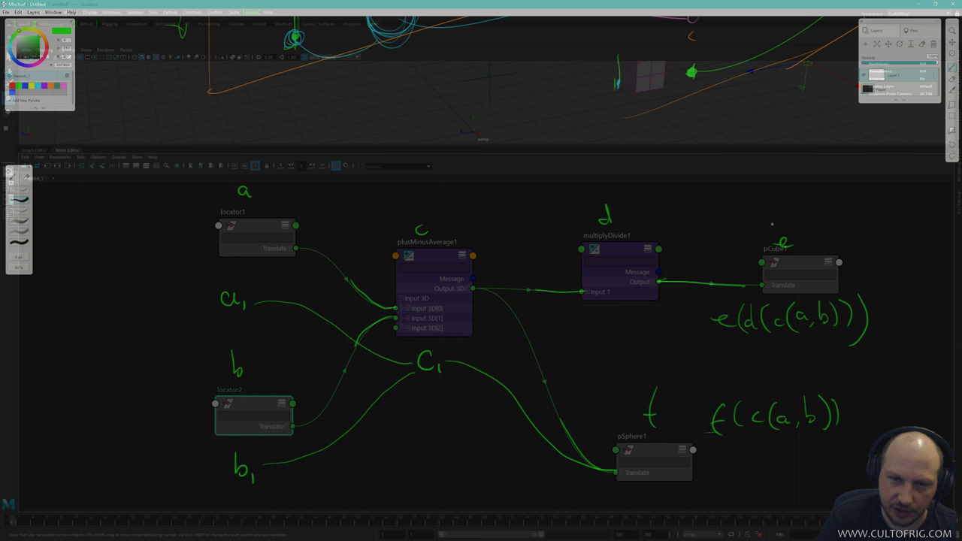
drag(748, 224, 897, 239)
key(ctrl+z)
mouse_move(749, 220)
mouse_down()
mouse_move(893, 219)
mouse_move(899, 360)
mouse_move(736, 357)
mouse_up()
drag(639, 376, 872, 378)
drag(841, 493, 675, 496)
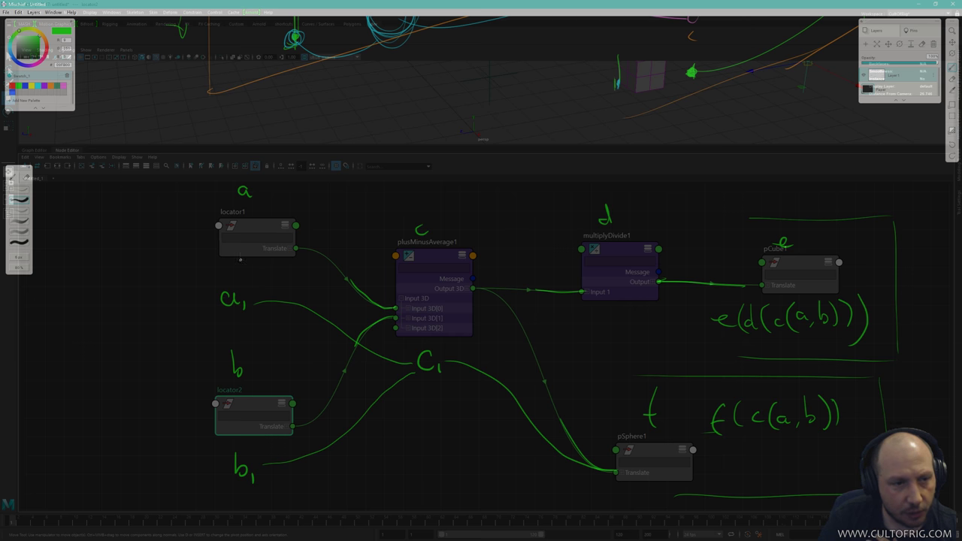
Draw green down arrows under locator1, locator2 and plusMinusAverage1, then write 'EM a, b, c,'.
drag(241, 251, 244, 275)
drag(237, 266, 243, 282)
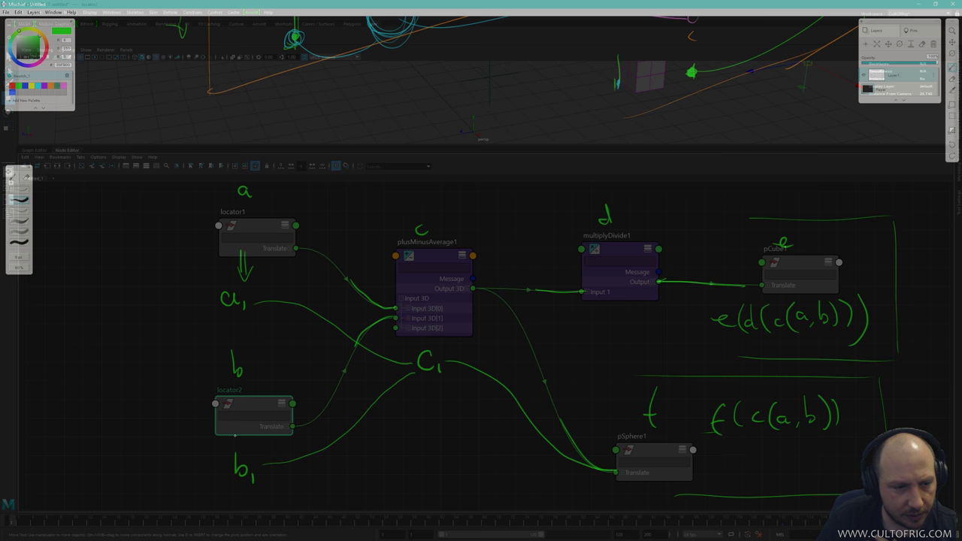
drag(236, 429, 236, 449)
drag(239, 426, 239, 457)
drag(247, 444, 239, 457)
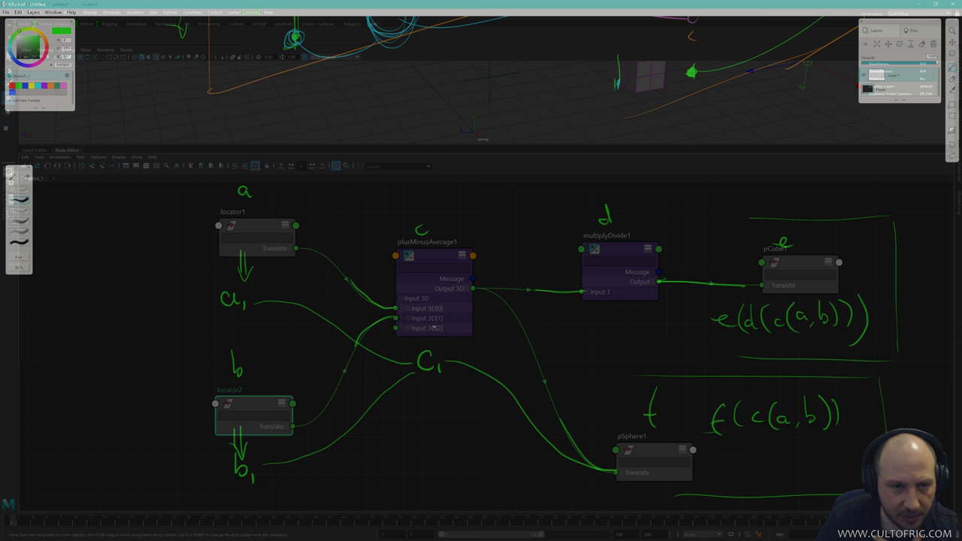
mouse_move(425, 327)
mouse_down()
mouse_move(429, 346)
mouse_move(438, 338)
mouse_up()
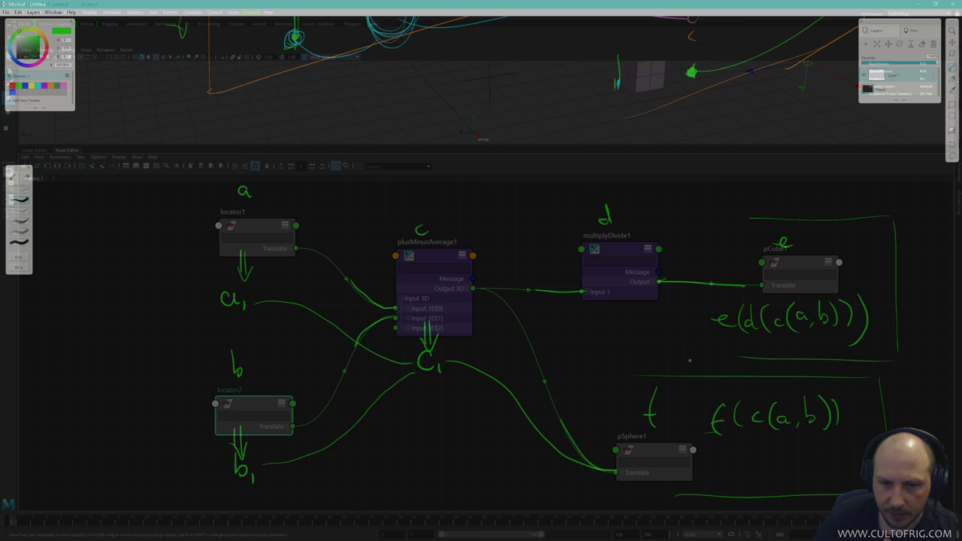
mouse_move(687, 353)
mouse_down()
mouse_move(689, 371)
mouse_move(700, 357)
mouse_move(721, 369)
mouse_move(807, 376)
mouse_up()
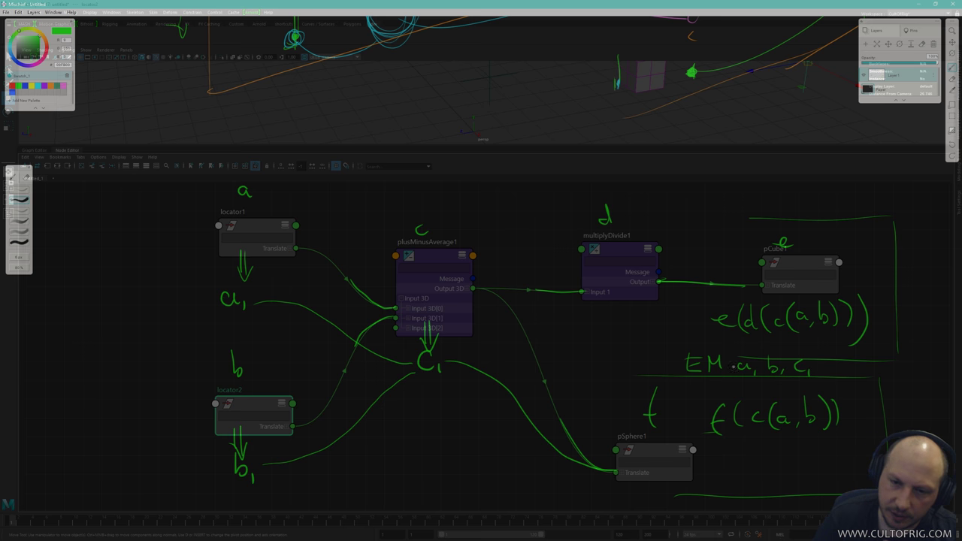
Discard a trial bracket and equals sign, then draw crossing strokes from 'a, b' and 'c' to f(c(a,b)).
drag(739, 354, 736, 377)
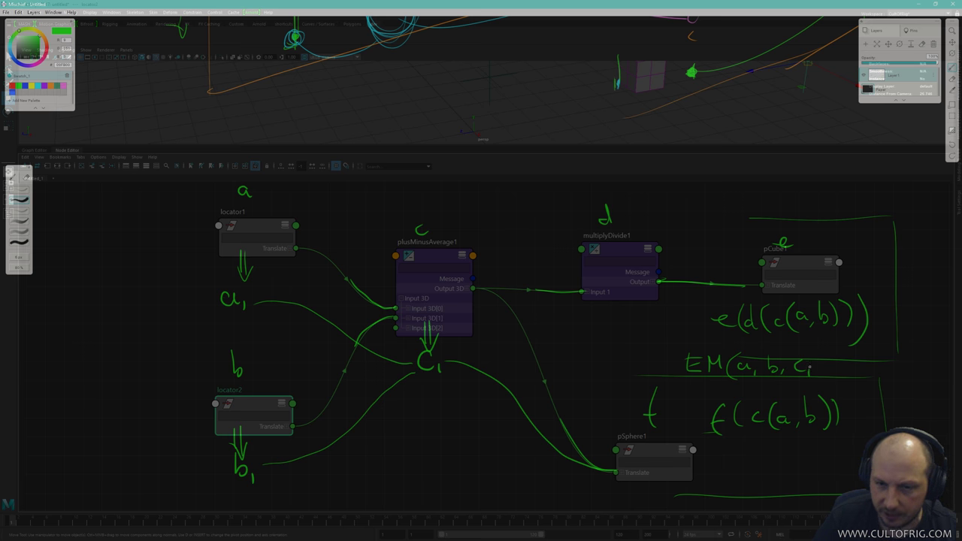
key(ctrl+z)
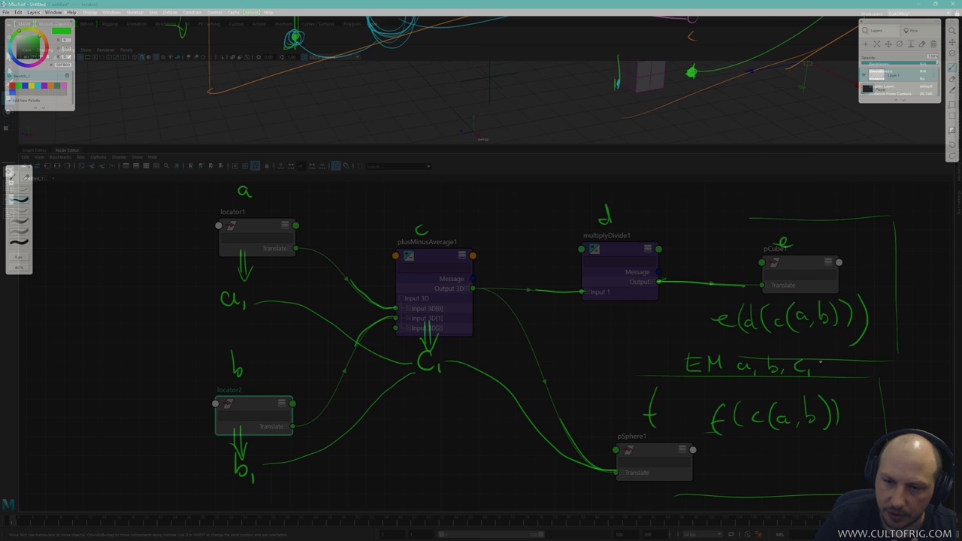
drag(817, 369, 838, 363)
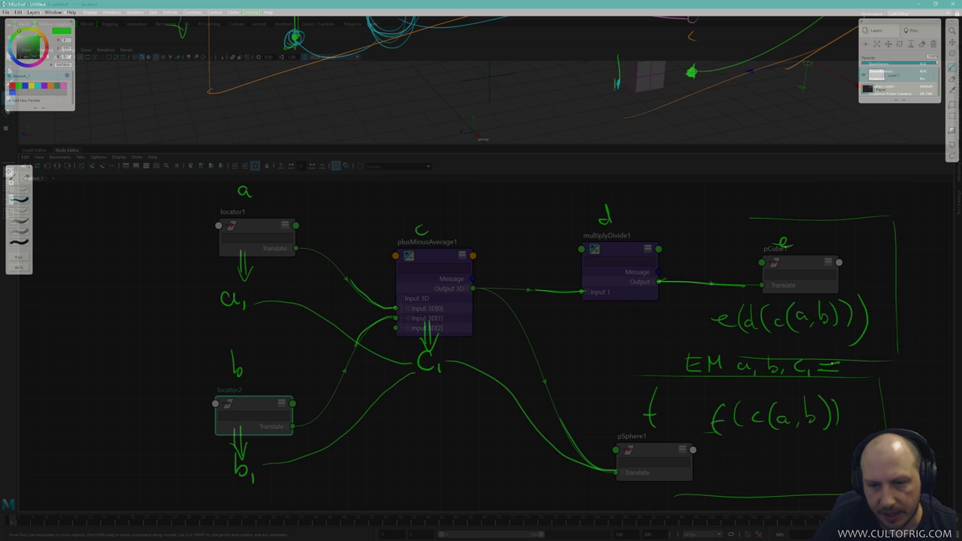
key(ctrl+z)
key(ctrl+z)
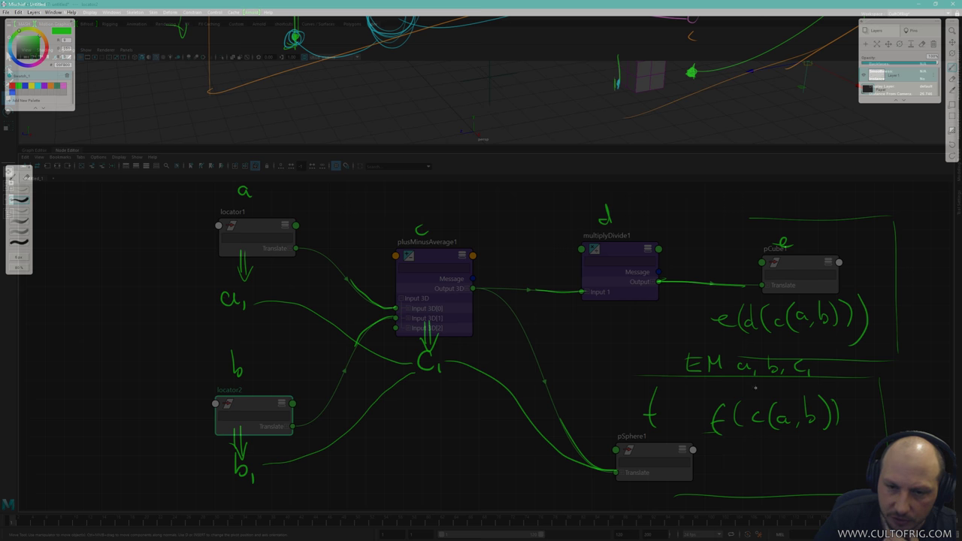
mouse_move(750, 378)
mouse_down()
mouse_move(774, 411)
mouse_move(804, 408)
mouse_up()
mouse_move(803, 375)
mouse_down()
mouse_move(757, 410)
mouse_move(766, 434)
mouse_up()
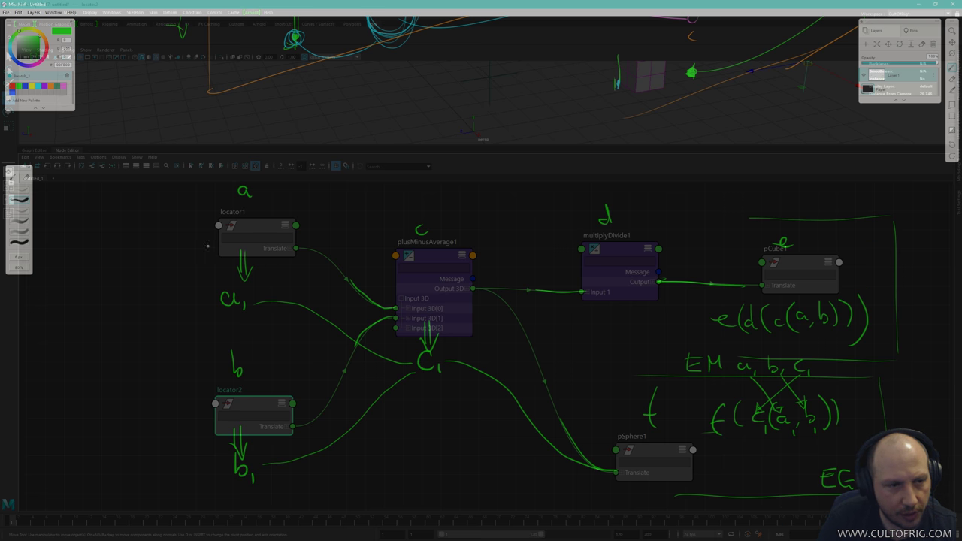
Mark incoming arrows left of locator1 and locator2, and sketch a curve with a small 0 at right.
drag(218, 244, 203, 242)
drag(216, 423, 197, 424)
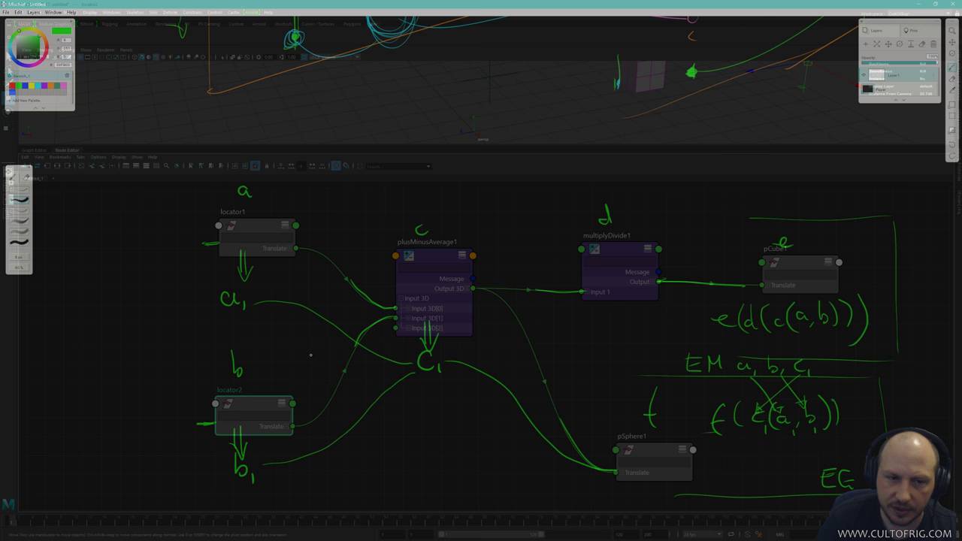
drag(885, 421, 936, 317)
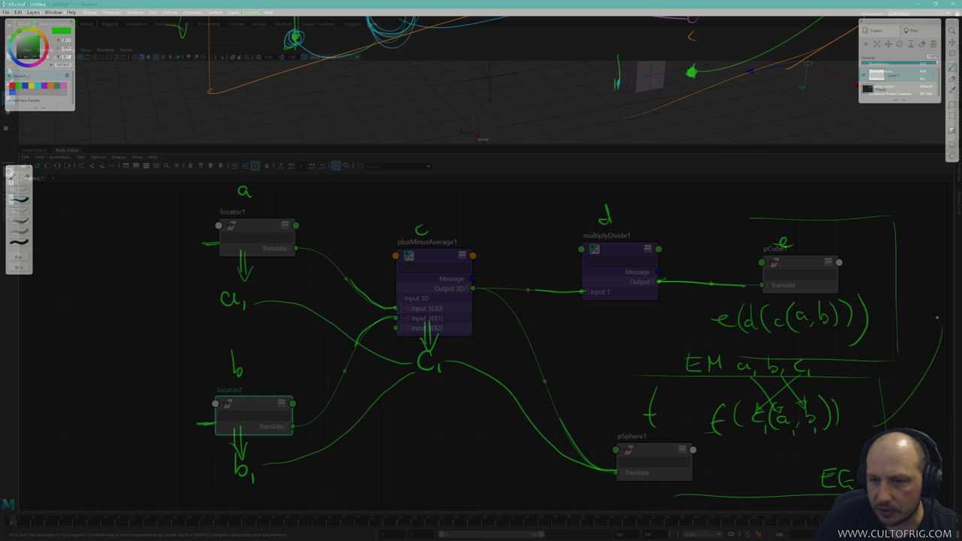
drag(889, 278, 934, 304)
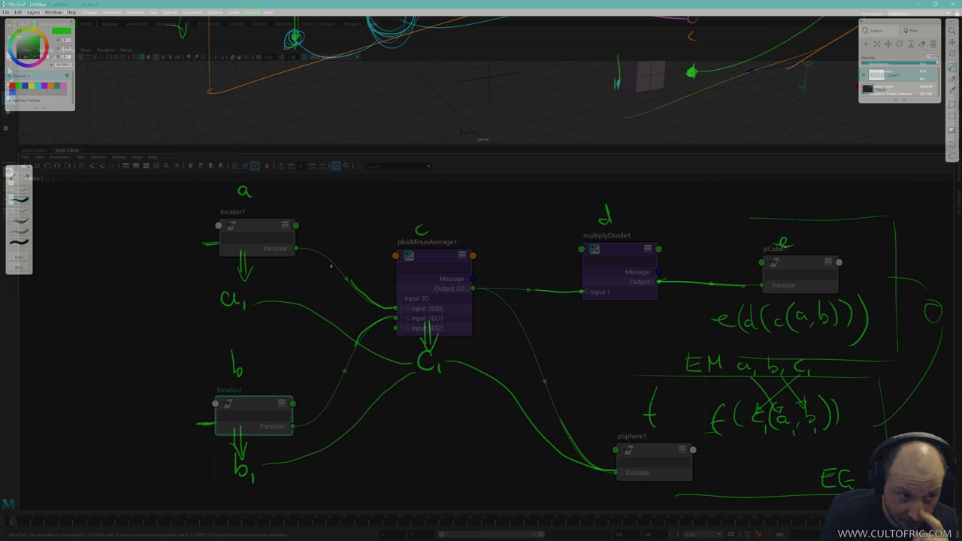
Draw vertical dividers on the left and far right, label the left one and write 'View'.
drag(172, 171, 158, 479)
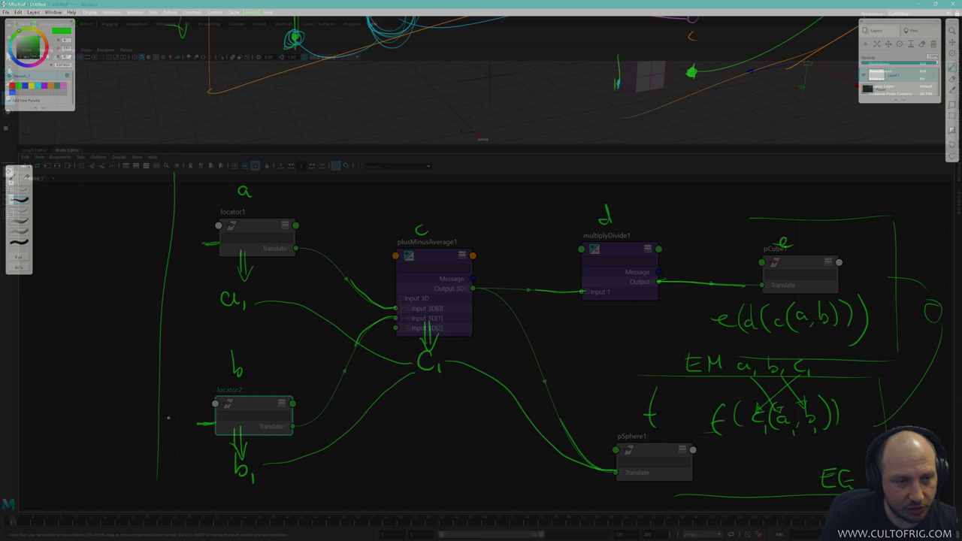
drag(174, 208, 159, 469)
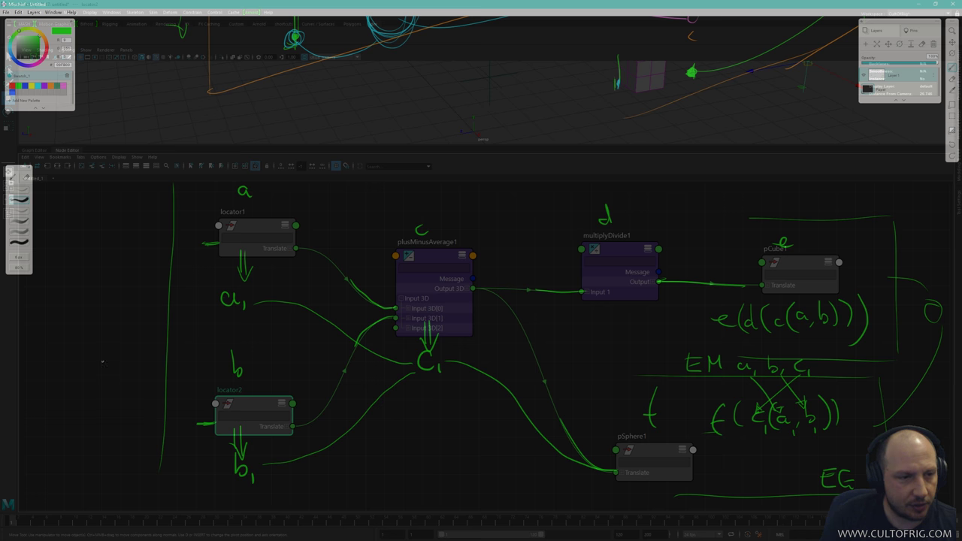
key(ctrl+z)
drag(175, 201, 175, 412)
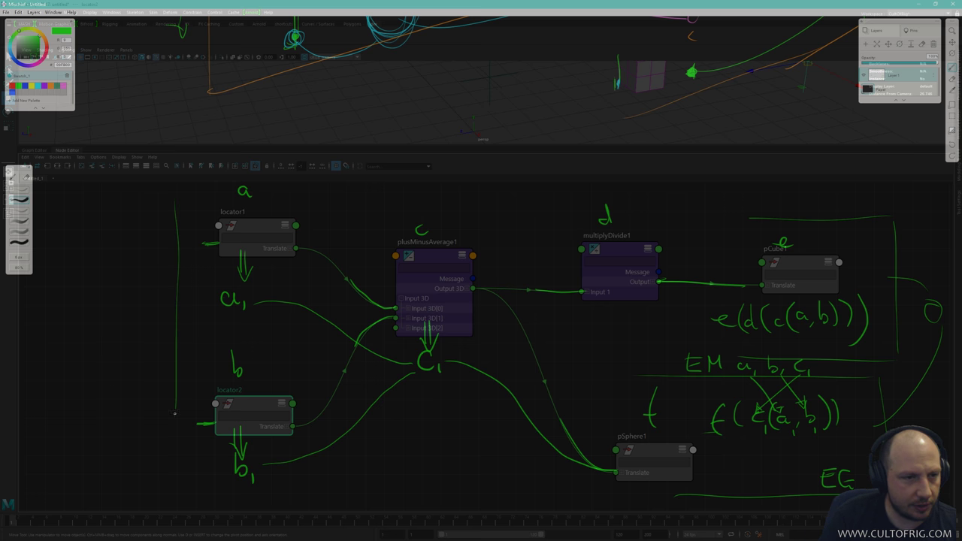
mouse_move(91, 342)
mouse_down()
mouse_move(137, 287)
mouse_move(150, 288)
mouse_up()
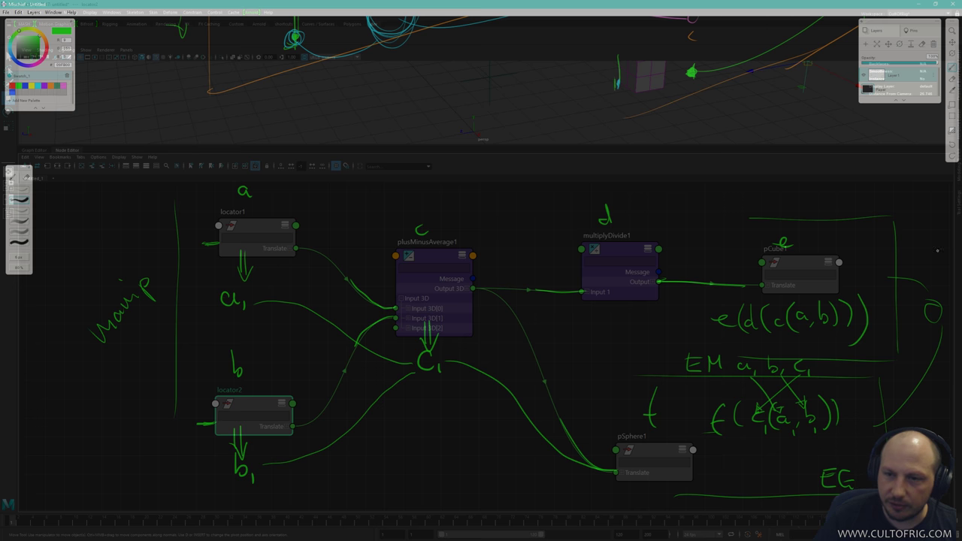
drag(938, 234, 932, 384)
drag(937, 209, 951, 385)
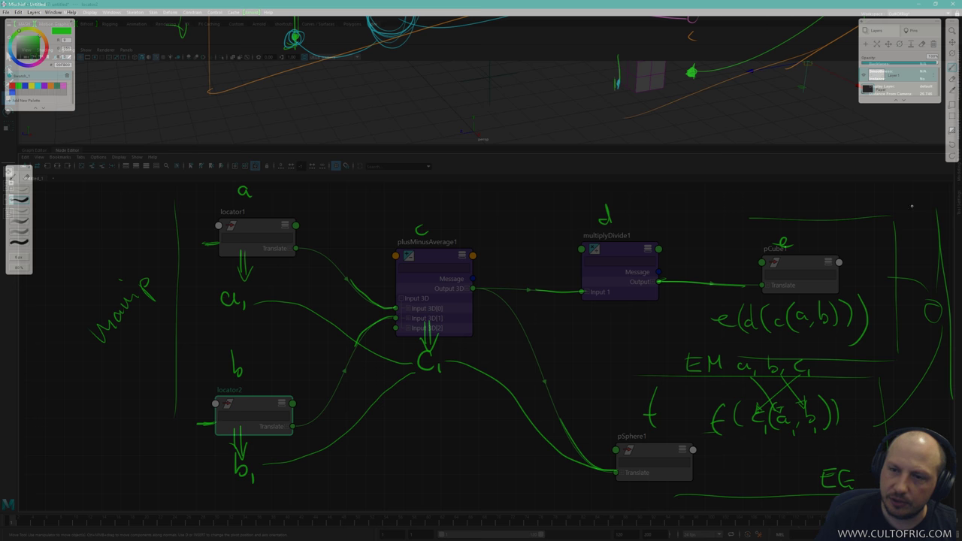
mouse_move(896, 171)
mouse_down()
mouse_move(917, 185)
mouse_move(935, 154)
mouse_up()
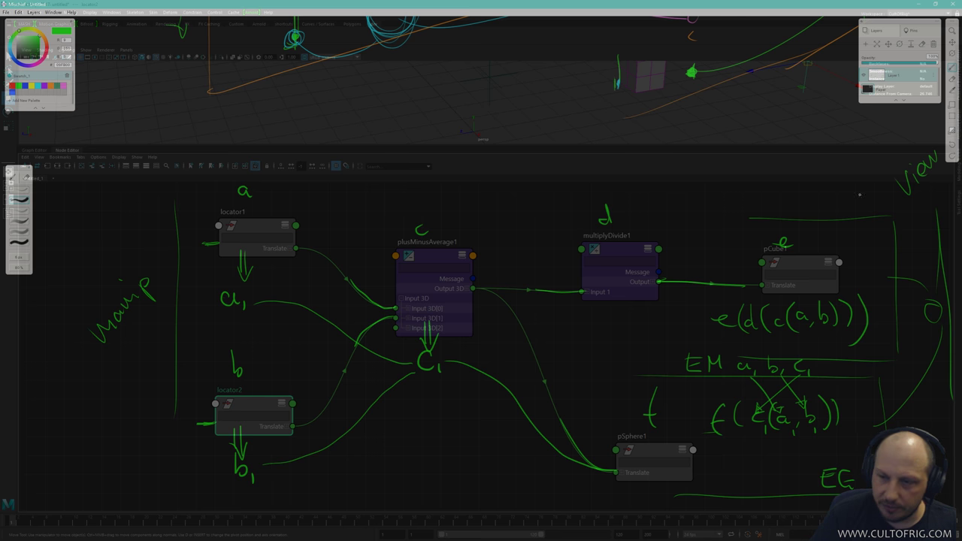
Lengthen locator1's input mark, then erase the left divider, its label and the 'View' note.
drag(220, 244, 204, 244)
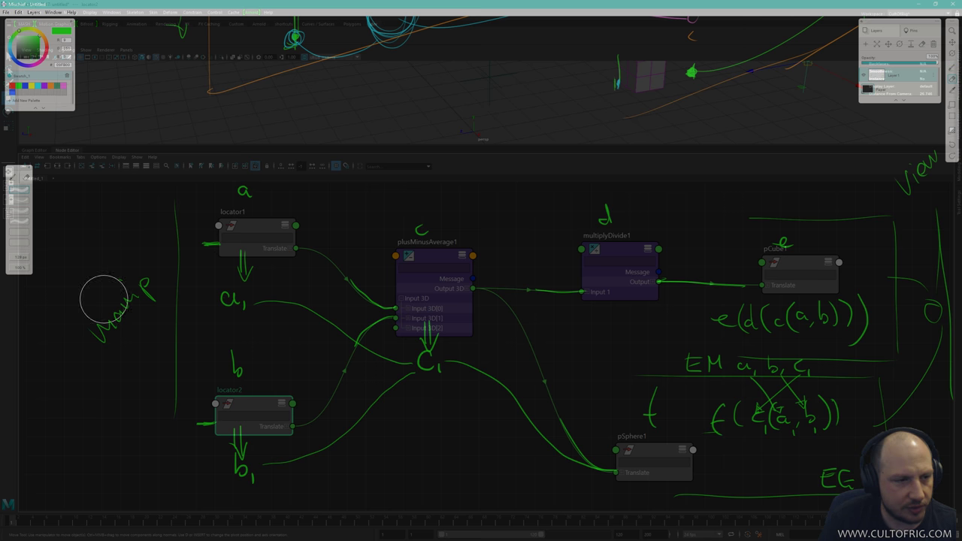
mouse_move(108, 300)
mouse_down()
mouse_move(142, 303)
mouse_move(154, 207)
mouse_move(163, 250)
mouse_move(154, 388)
mouse_move(157, 305)
mouse_up()
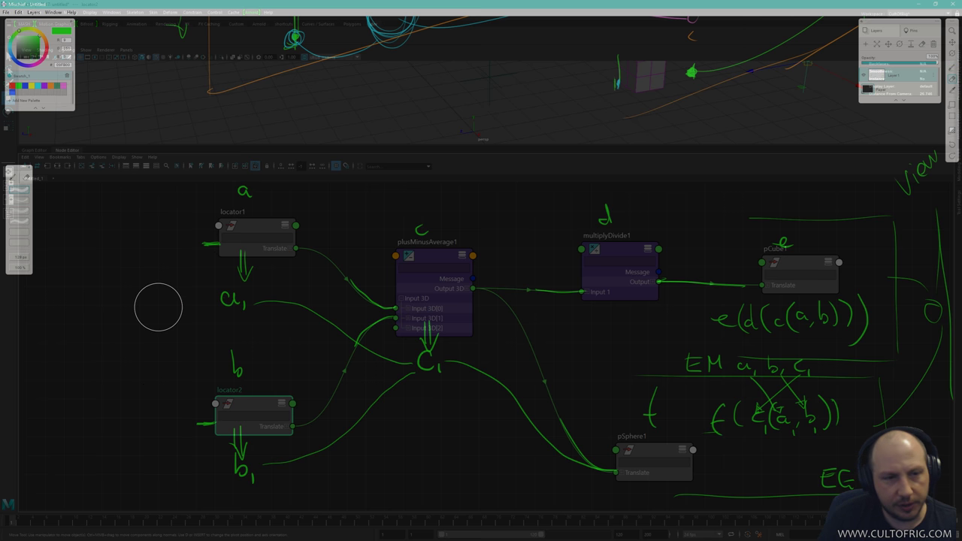
mouse_move(933, 168)
mouse_down()
mouse_move(928, 154)
mouse_move(934, 161)
mouse_move(912, 177)
mouse_move(931, 248)
mouse_move(930, 357)
mouse_move(930, 323)
mouse_up()
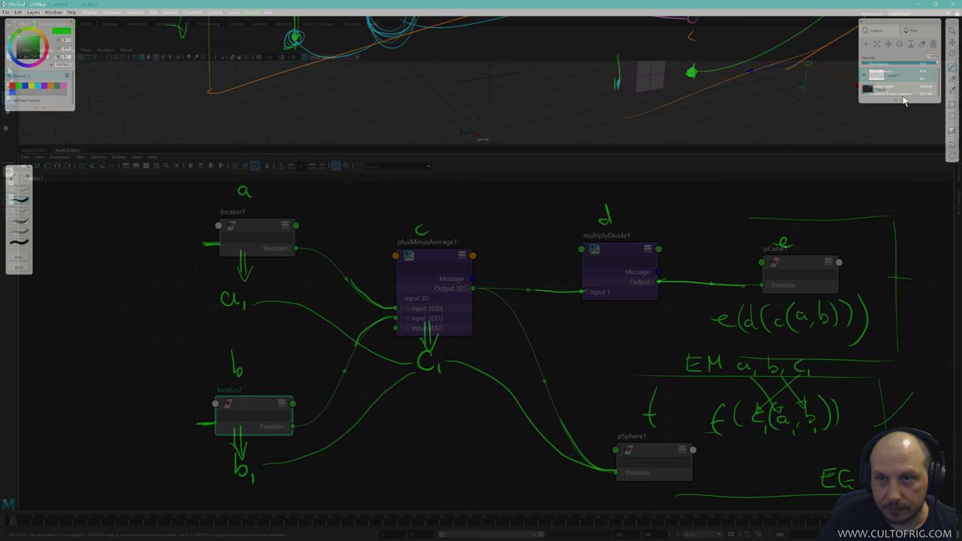
Thicken the input arrowheads of locator1 and locator2 and add L-shaped marks at both ports.
drag(221, 245, 218, 244)
mouse_move(215, 425)
mouse_down()
mouse_move(217, 242)
mouse_move(217, 423)
mouse_up()
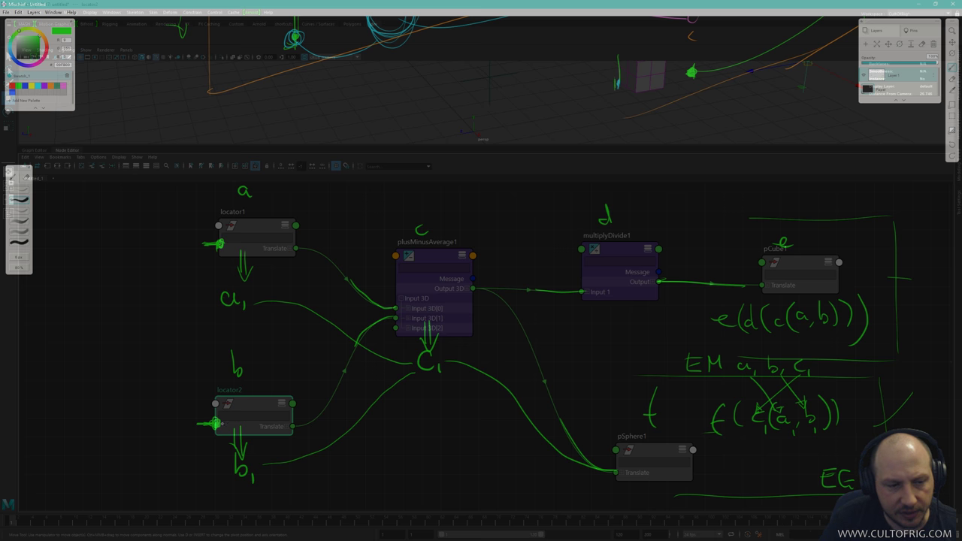
mouse_move(220, 236)
mouse_down()
mouse_move(224, 218)
mouse_move(236, 219)
mouse_up()
drag(219, 254, 230, 259)
mouse_move(217, 411)
mouse_down()
mouse_move(218, 395)
mouse_move(229, 396)
mouse_up()
drag(217, 430, 227, 437)
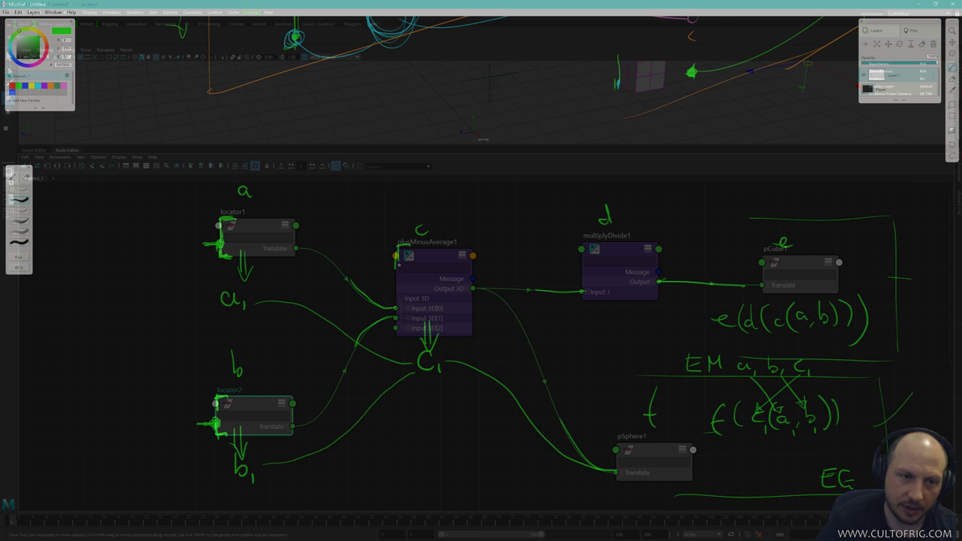
Mark plusMinusAverage1's input corner, then draw a boxed sine wave left of locator1 and strike it through.
drag(396, 266, 410, 242)
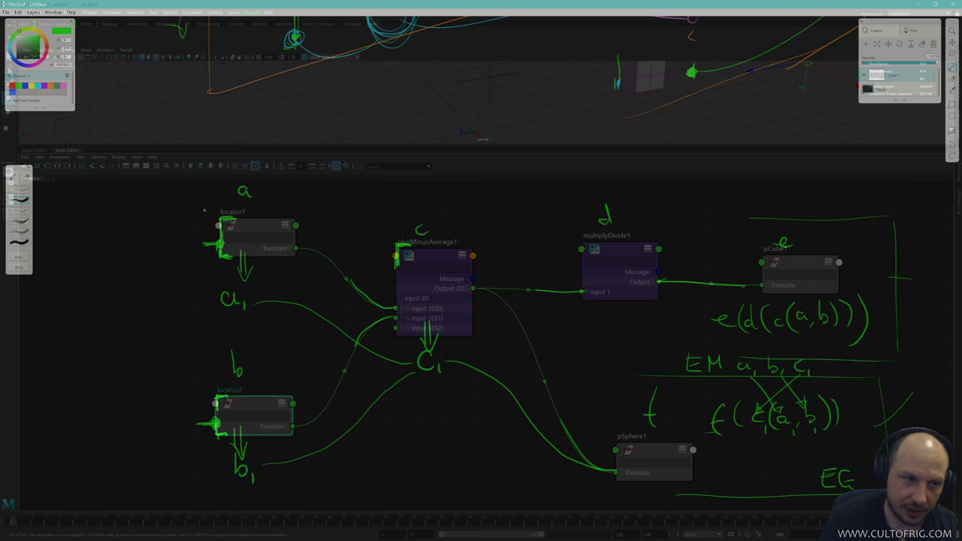
drag(116, 242, 157, 245)
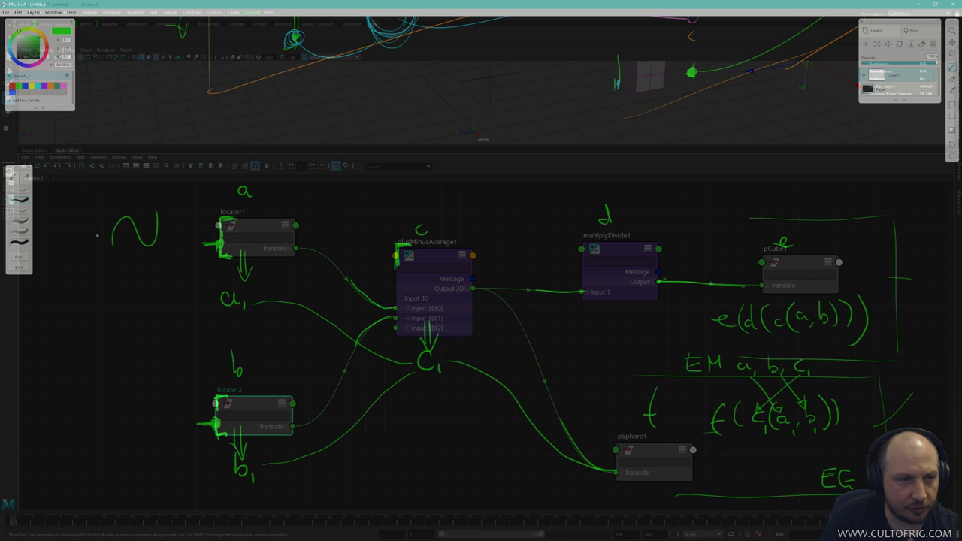
mouse_move(102, 204)
mouse_down()
mouse_move(103, 266)
mouse_move(175, 203)
mouse_move(171, 260)
mouse_up()
drag(98, 264, 170, 259)
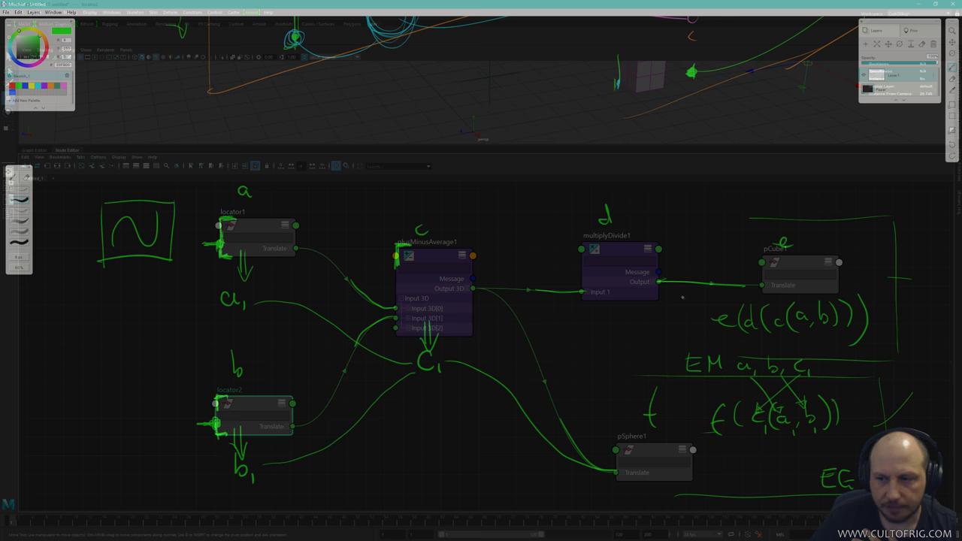
drag(84, 230, 162, 230)
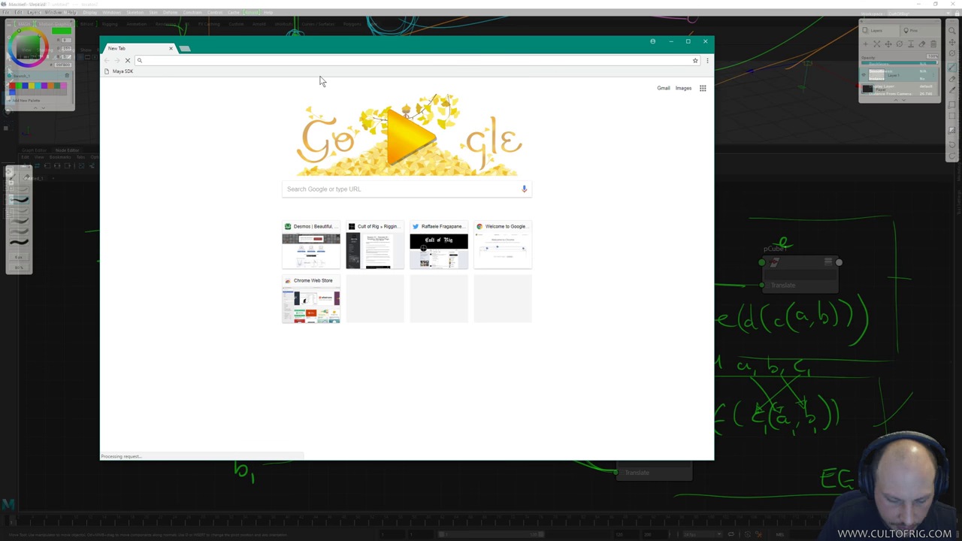
Search Google for 'parallel evaluation maya 2018 pdf', then refine it to 'using parallel maya 2018 pdf'.
text(parallel)
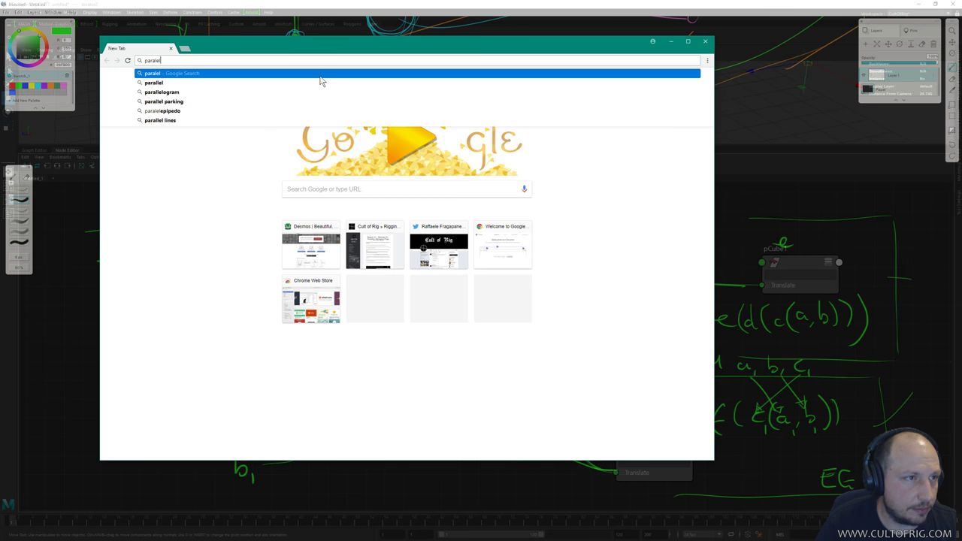
text( evalua)
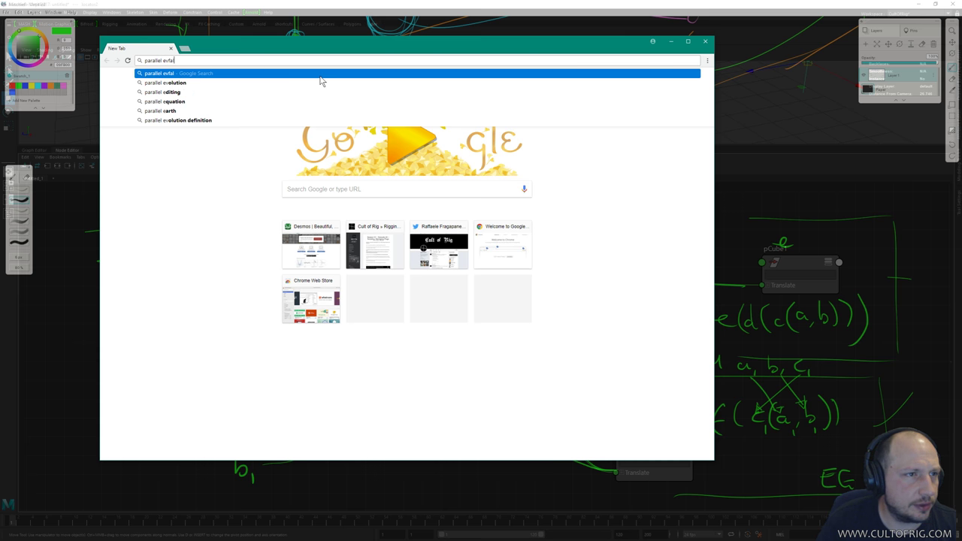
text(tion )
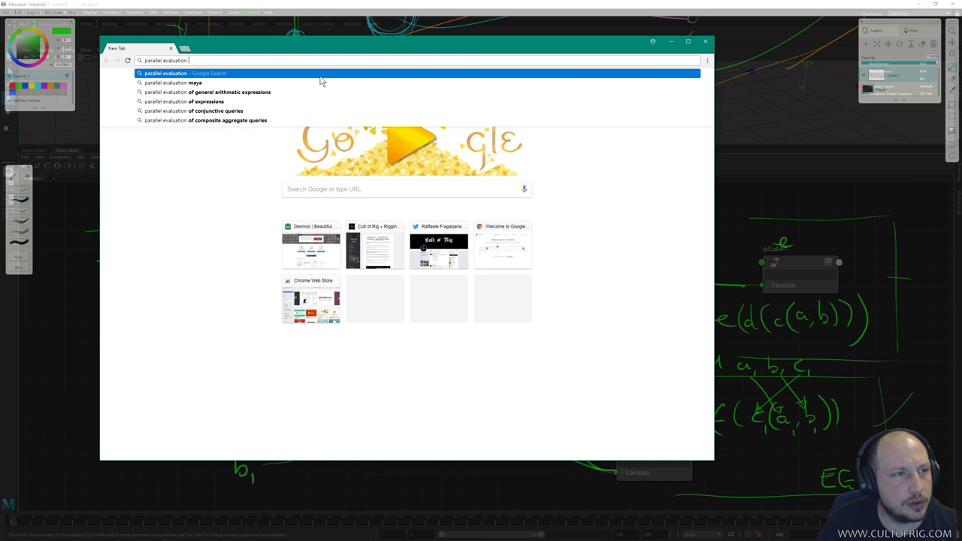
text(maya 2018)
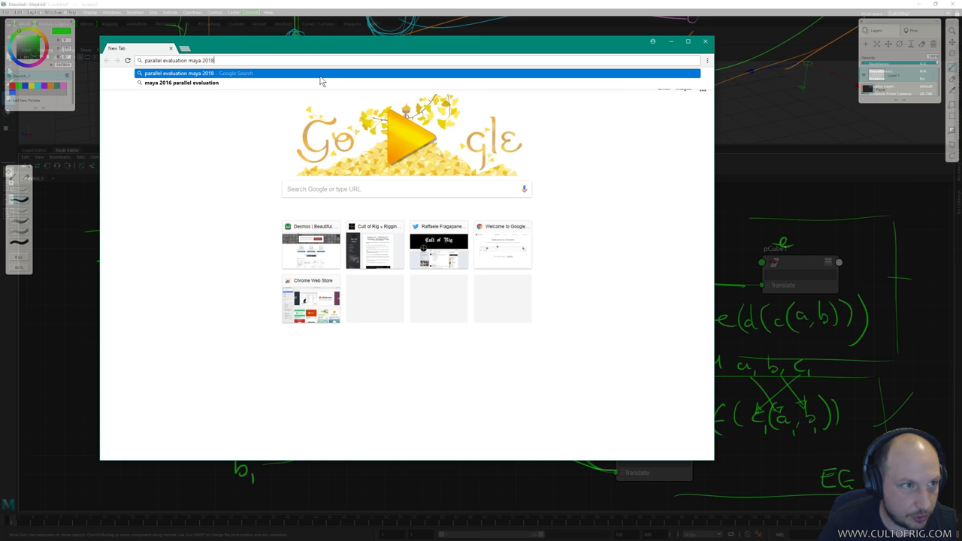
text( pdf)
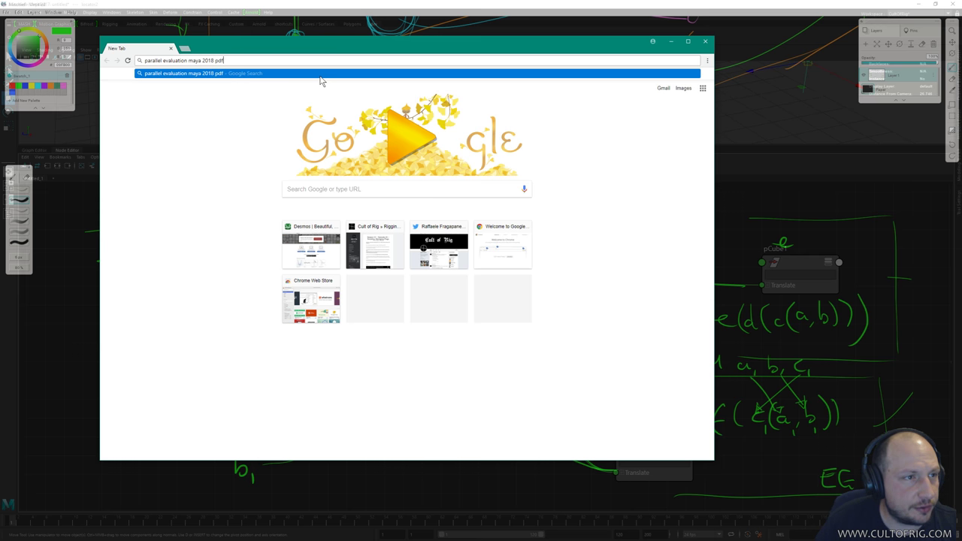
key(Return)
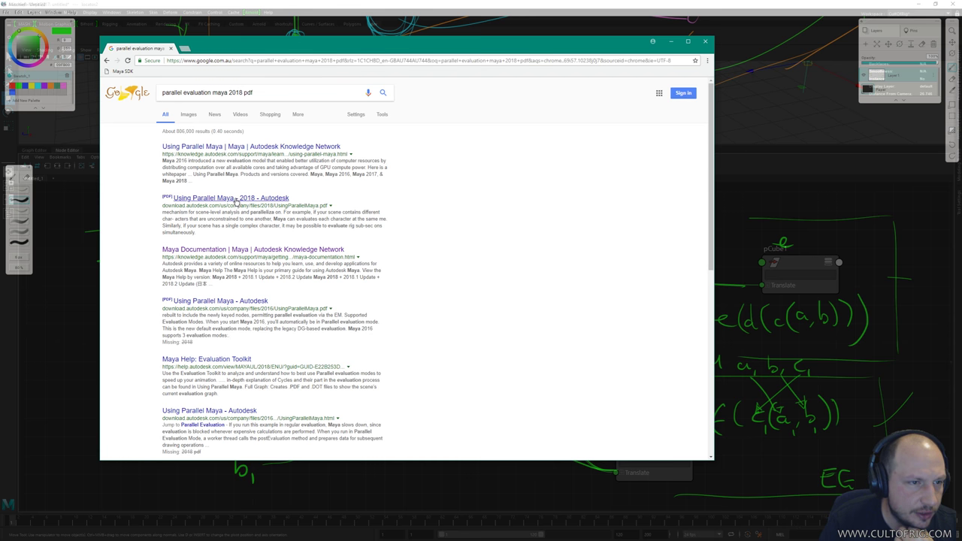
click(275, 92)
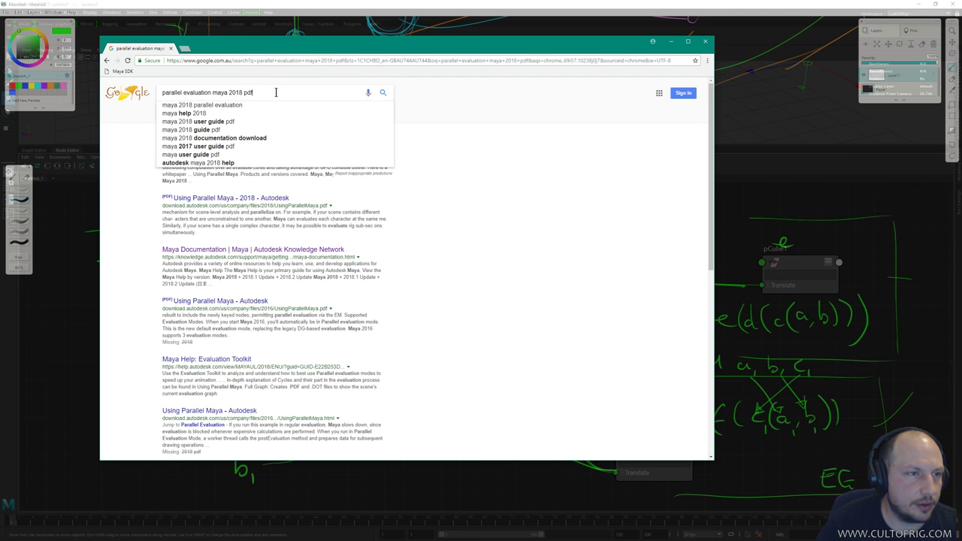
key(ctrl+BackSpace)
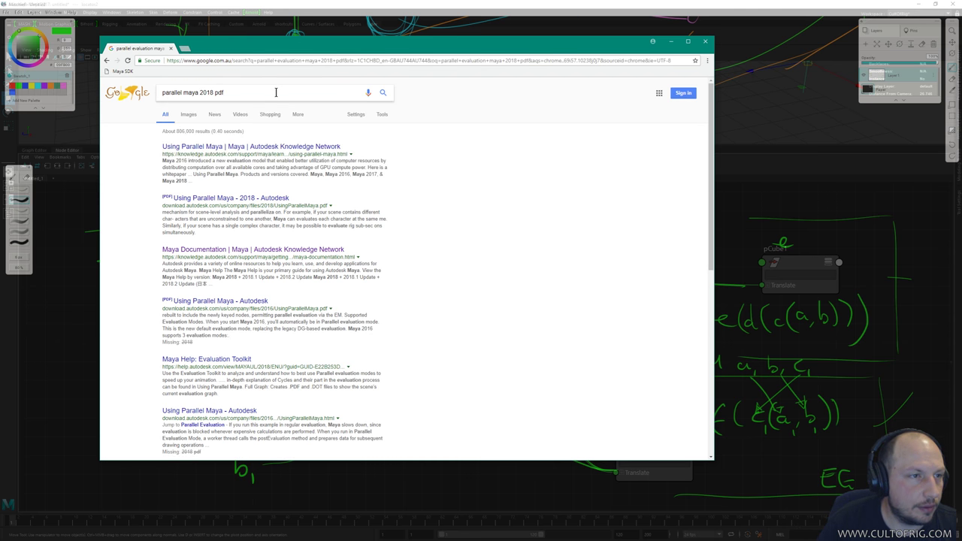
text(using)
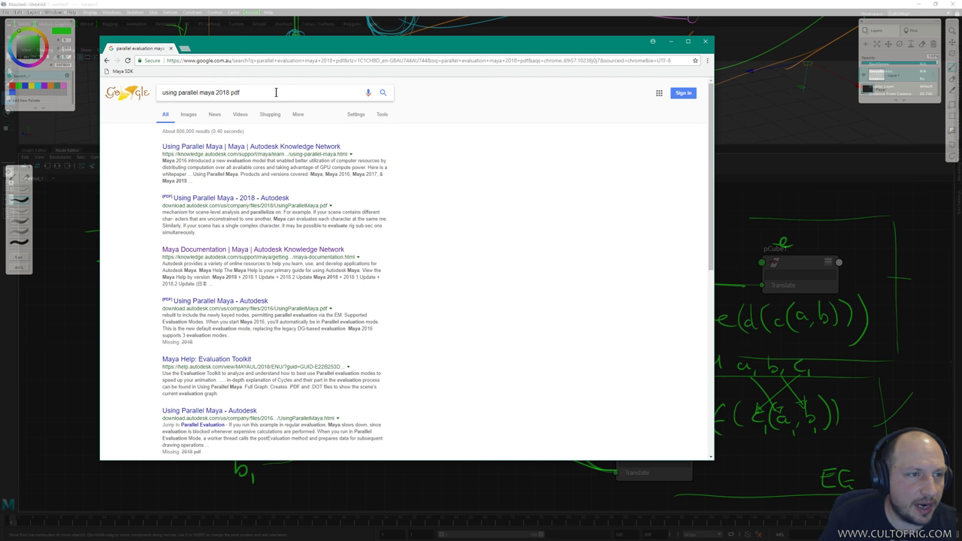
key(Return)
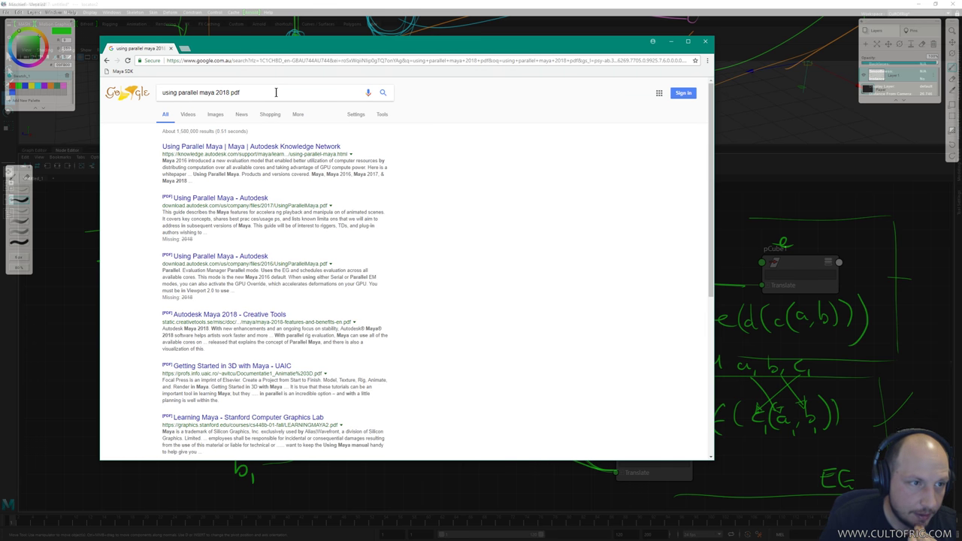
Open the 'Using Parallel Maya - Autodesk' PDF and scroll to the page 11 graph invalidation section.
click(222, 199)
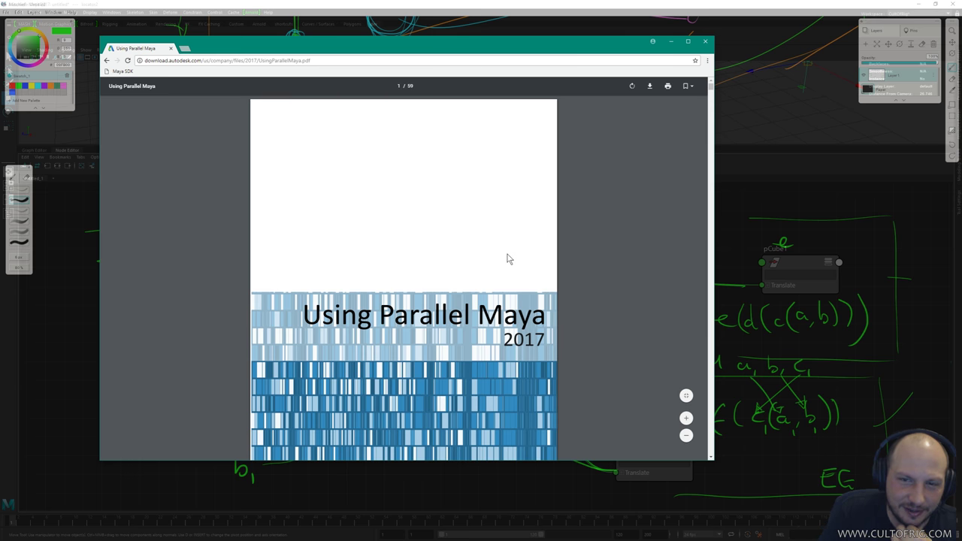
scroll(507, 259, down, 20)
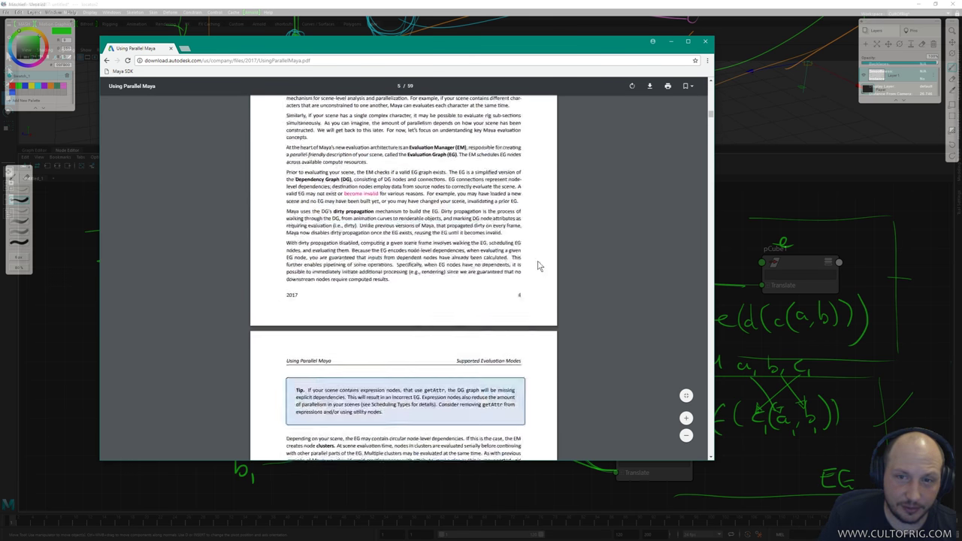
scroll(538, 265, down, 20)
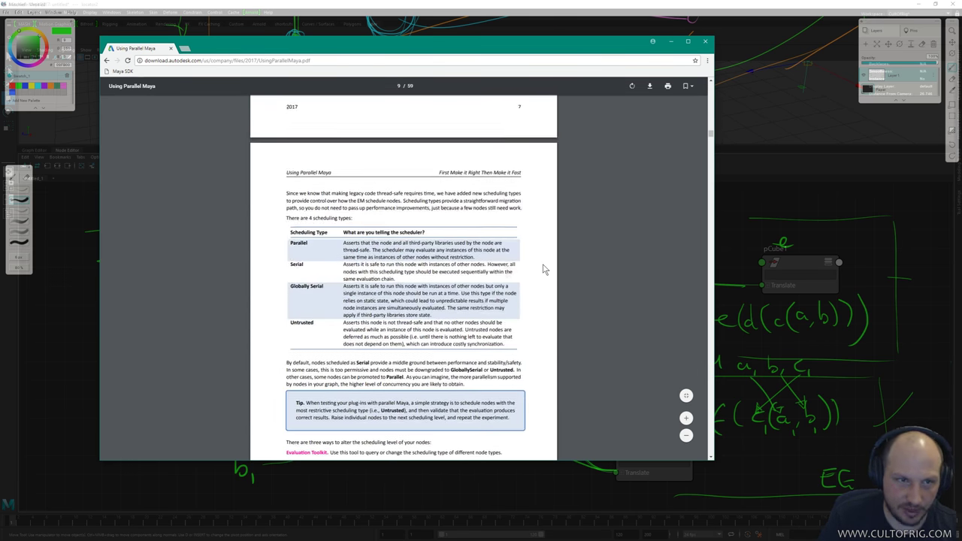
scroll(544, 269, up, 3)
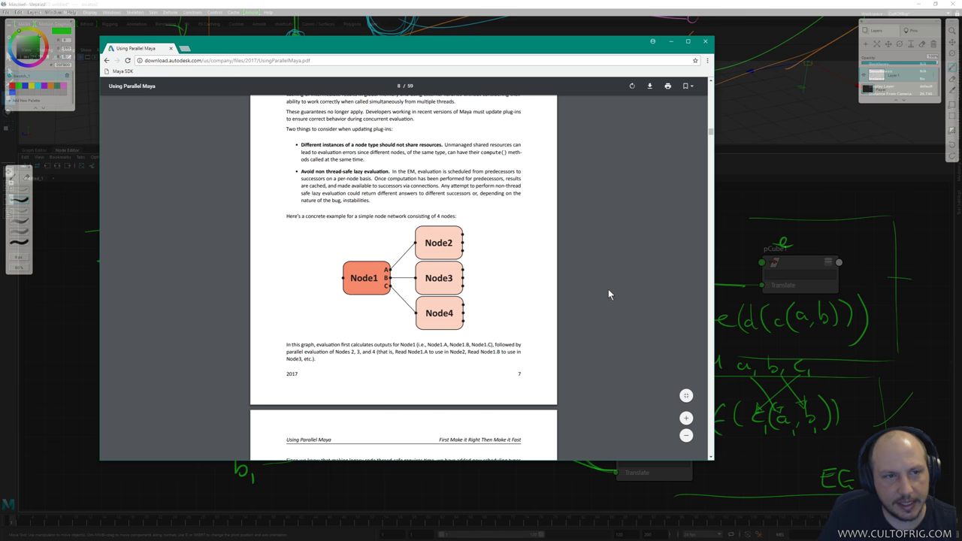
ctrl+scroll(608, 288, up, 5)
scroll(609, 281, down, 5)
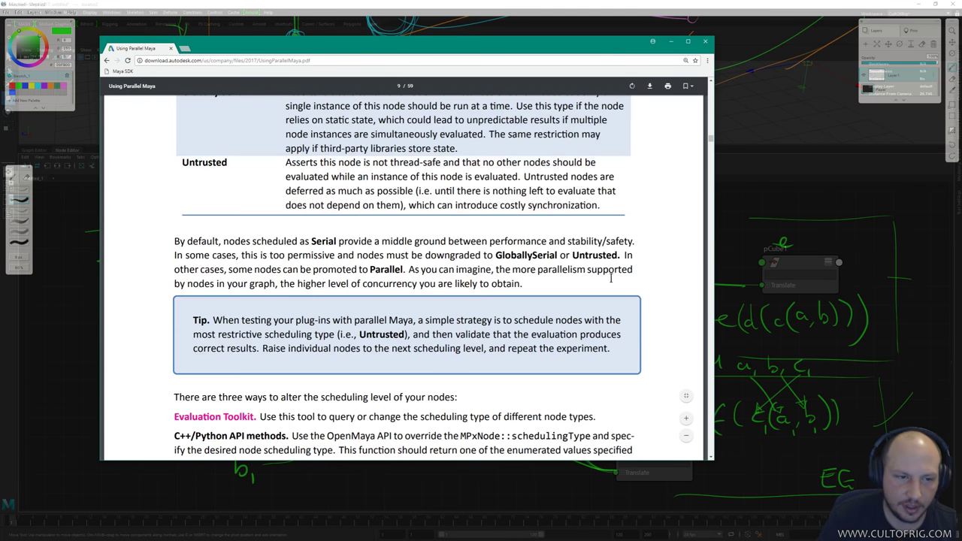
scroll(611, 278, down, 10)
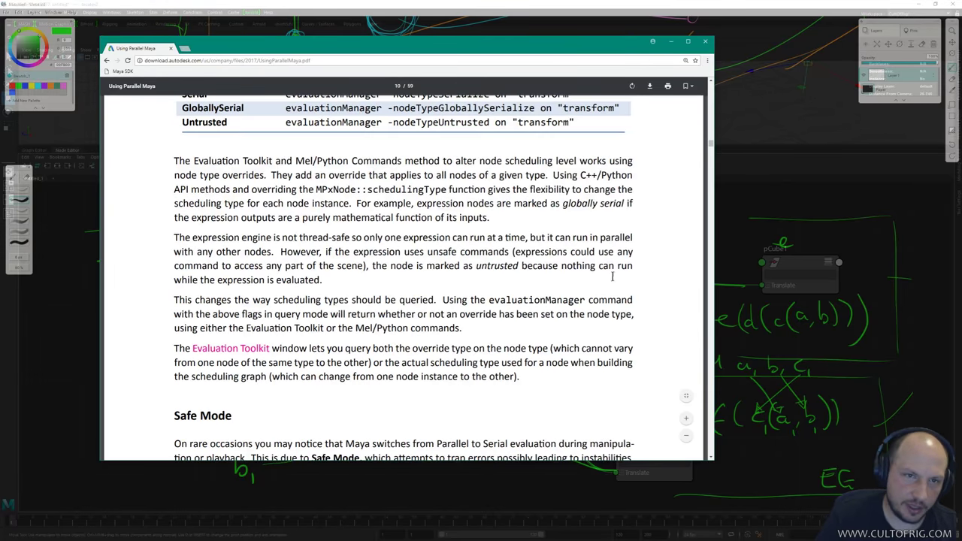
scroll(611, 275, down, 10)
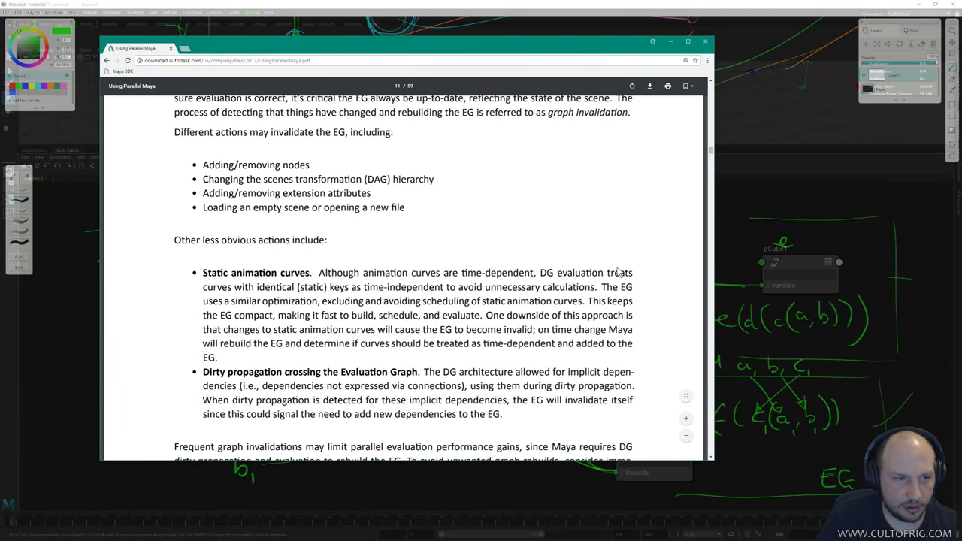
scroll(618, 272, down, 1)
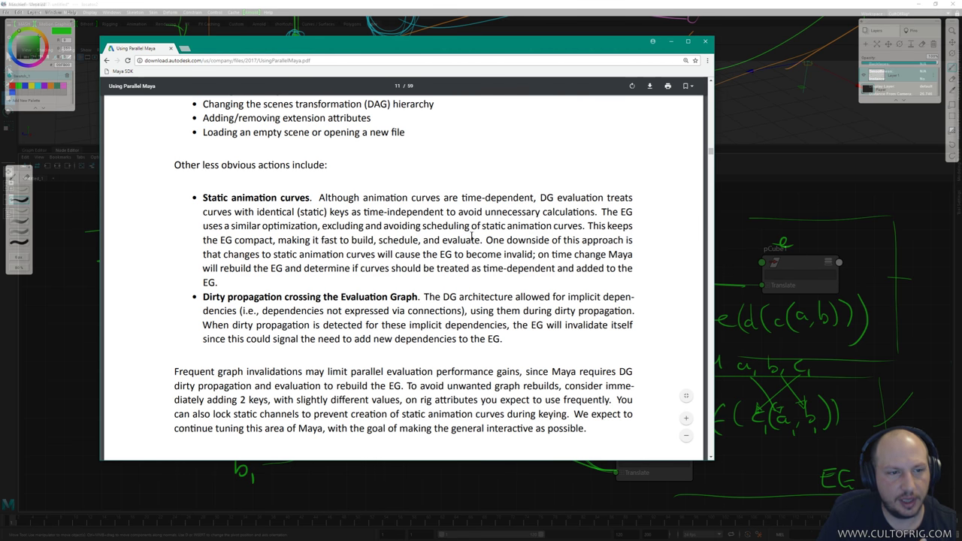
Close the Chrome window to bring back Maya's annotated Node Editor.
click(706, 41)
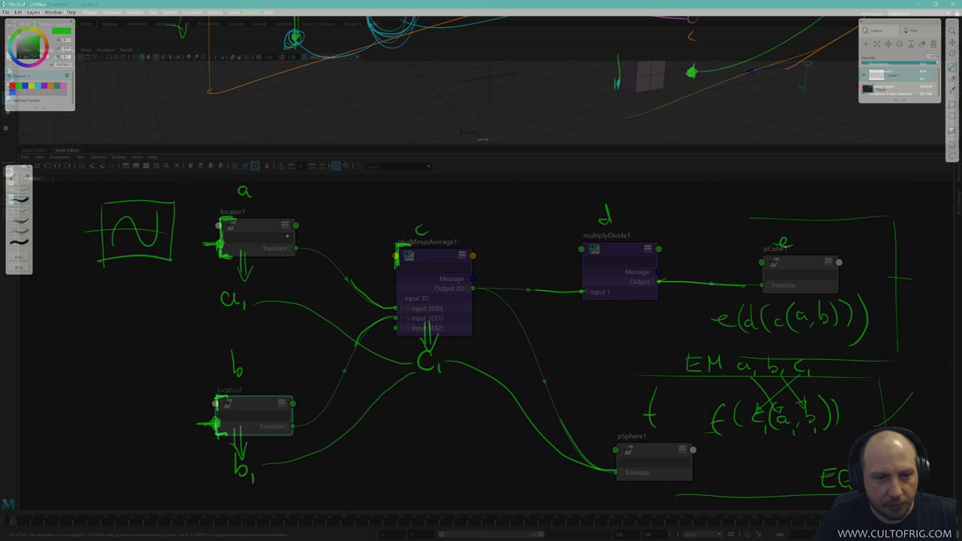
Switch the pen to purple and hatch from the locators across plusMinusAverage1 toward pSphere1.
click(50, 86)
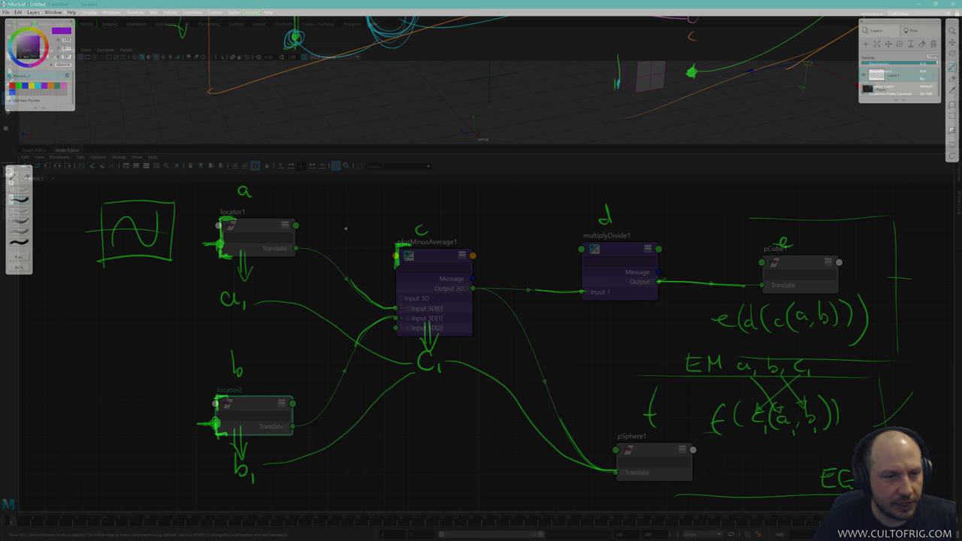
drag(356, 241, 261, 356)
drag(428, 183, 285, 353)
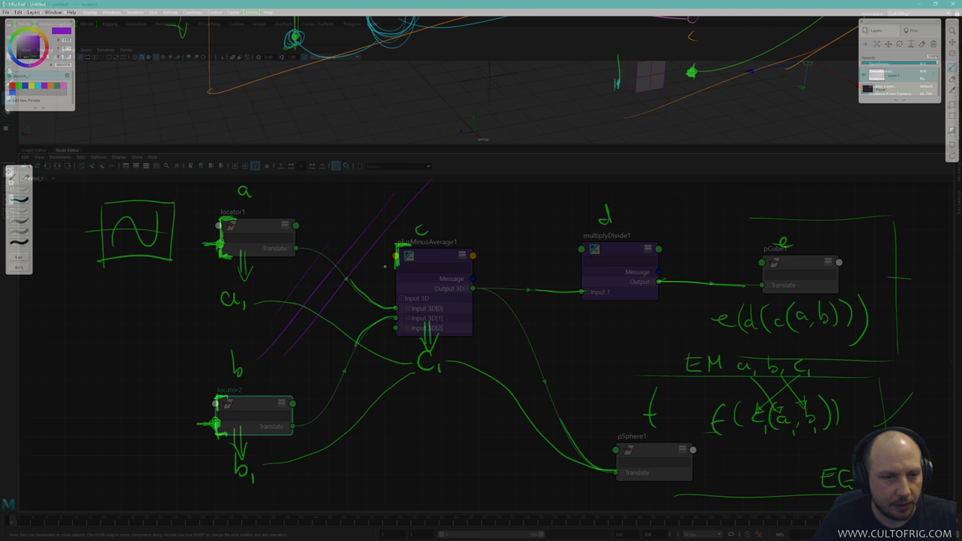
drag(379, 275, 307, 374)
drag(350, 356, 328, 386)
drag(386, 360, 326, 440)
drag(418, 360, 345, 455)
drag(491, 324, 374, 470)
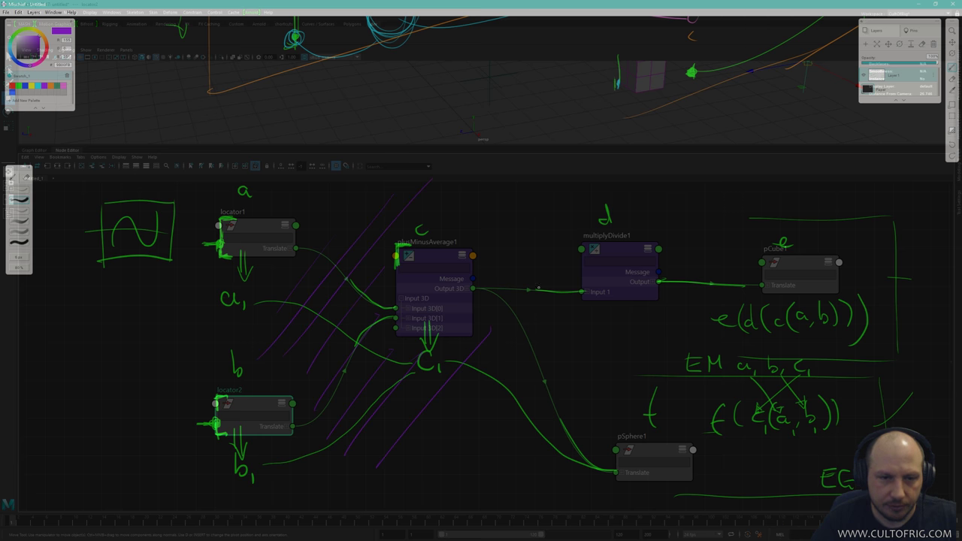
Extend the purple hatching over multiplyDivide1, pCube1 and the formulas on the right.
drag(585, 182, 493, 285)
drag(595, 206, 488, 336)
mouse_move(594, 313)
mouse_down()
mouse_move(481, 421)
mouse_move(492, 472)
mouse_up()
drag(660, 340, 573, 439)
drag(736, 221, 664, 321)
drag(750, 257, 697, 322)
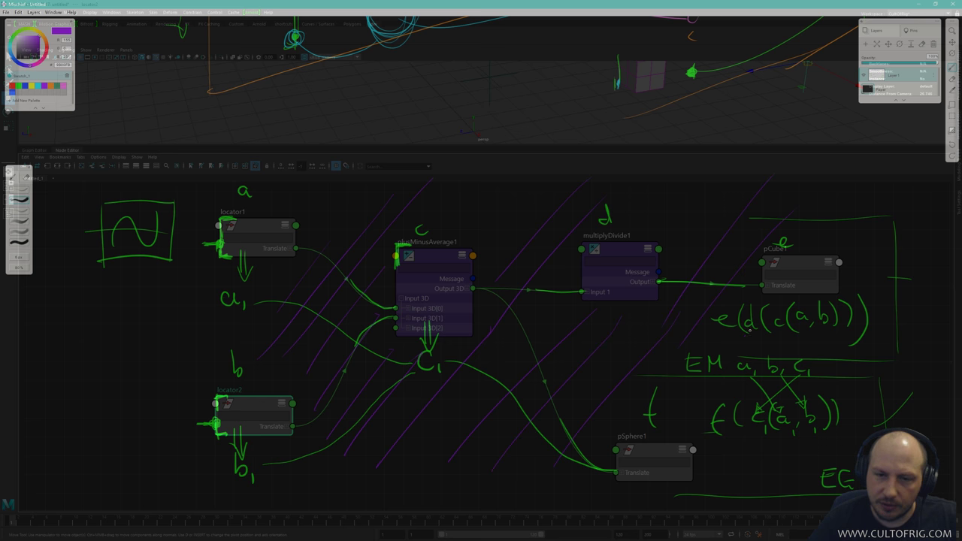
drag(695, 392, 670, 424)
drag(818, 321, 740, 414)
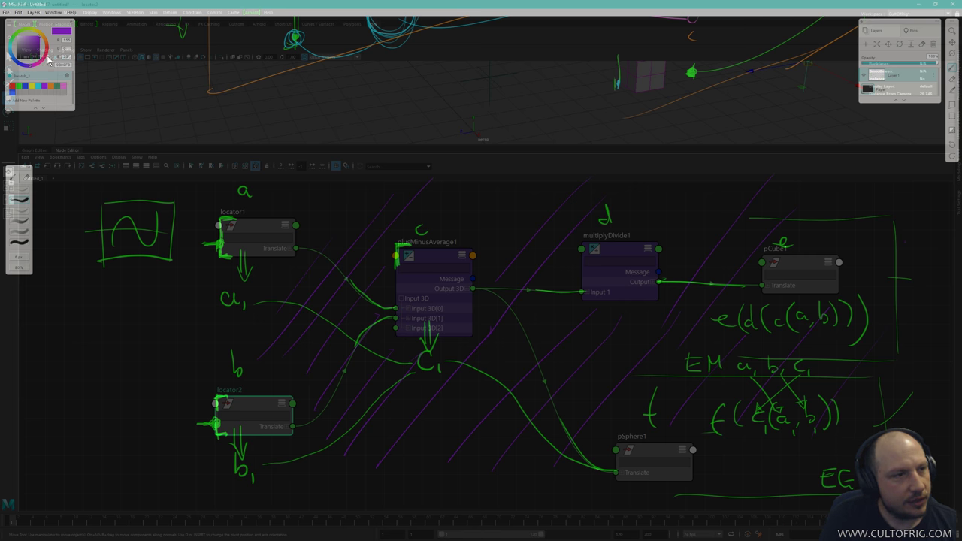
With a green pen, box plusMinusAverage1's Input 3D slots and its Message/Output 3D area.
click(28, 86)
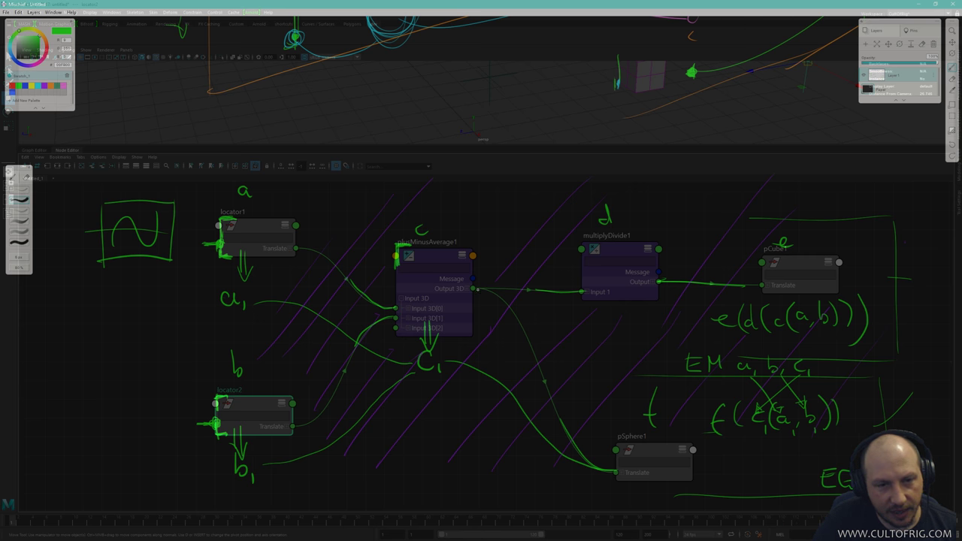
drag(473, 282, 473, 292)
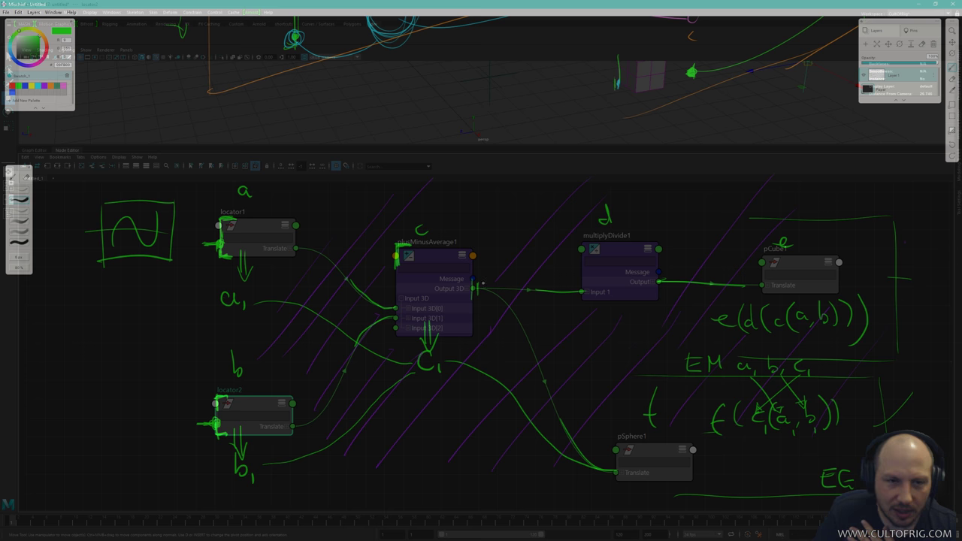
drag(473, 278, 473, 301)
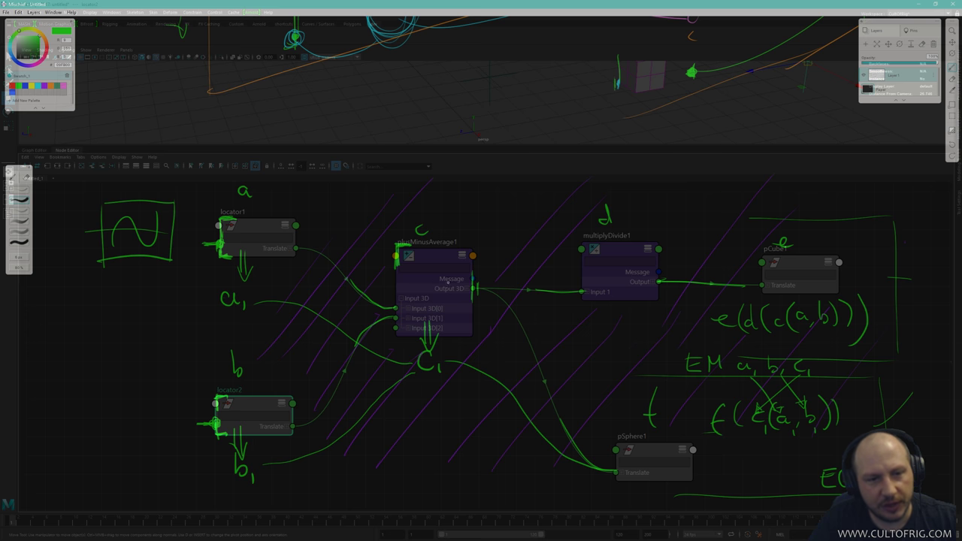
mouse_move(406, 335)
mouse_down()
mouse_move(407, 291)
mouse_move(434, 290)
mouse_move(447, 331)
mouse_move(406, 338)
mouse_up()
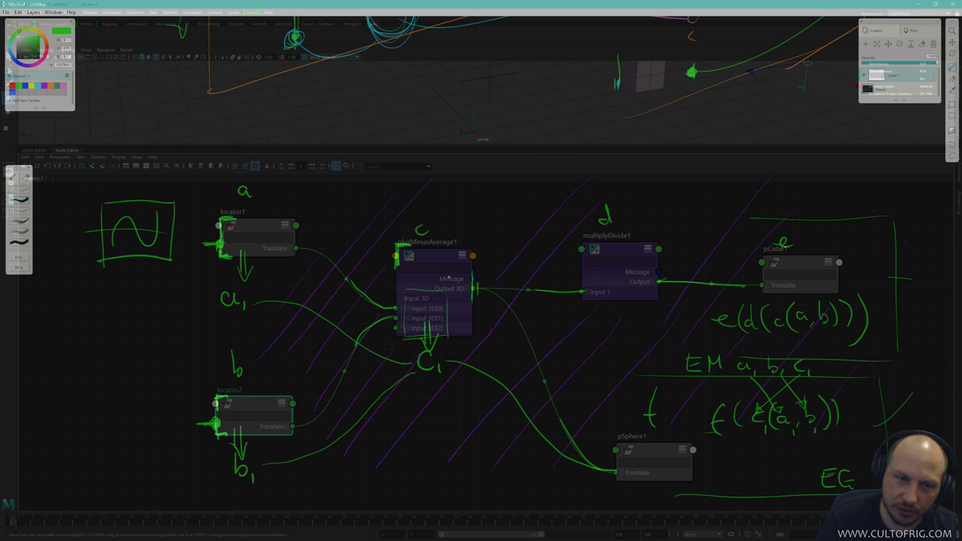
mouse_move(441, 279)
mouse_down()
mouse_move(441, 307)
mouse_move(473, 274)
mouse_move(471, 312)
mouse_move(442, 312)
mouse_up()
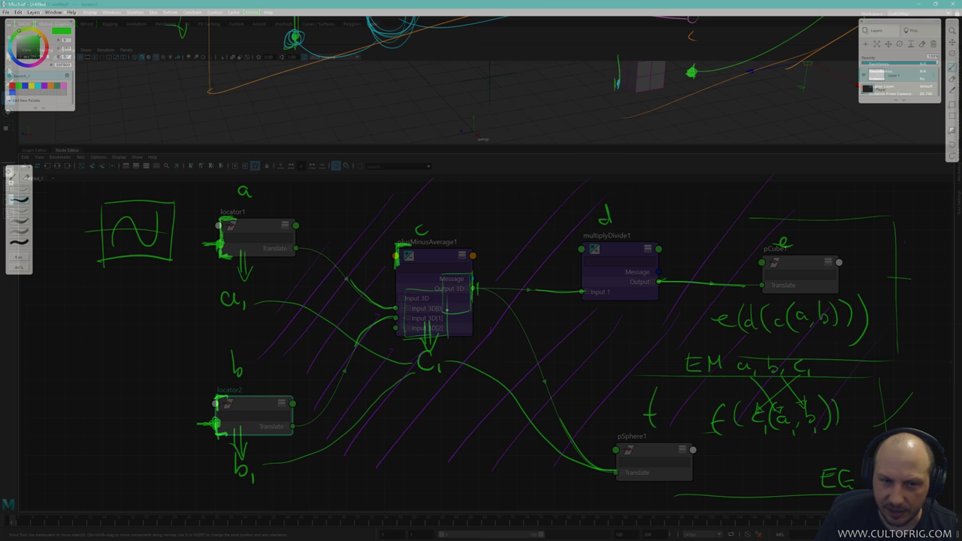
Draw green curves from plusMinusAverage1 to multiplyDivide1 and to pSphere1's Translate input.
mouse_move(480, 257)
mouse_down()
mouse_move(543, 229)
mouse_move(621, 246)
mouse_up()
mouse_move(468, 339)
mouse_down()
mouse_move(533, 436)
mouse_move(597, 452)
mouse_up()
mouse_move(458, 330)
mouse_down()
mouse_move(532, 490)
mouse_move(603, 502)
mouse_move(612, 483)
mouse_up()
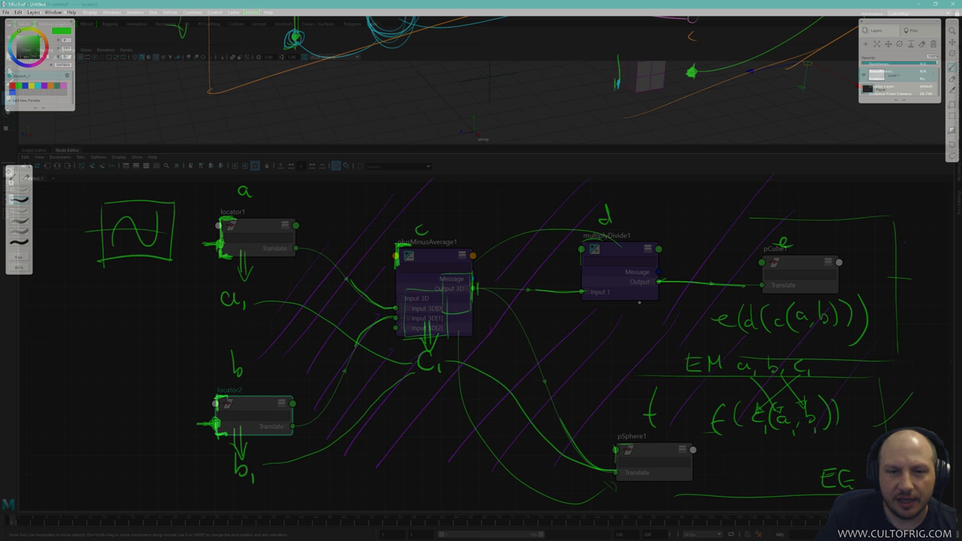
click(54, 87)
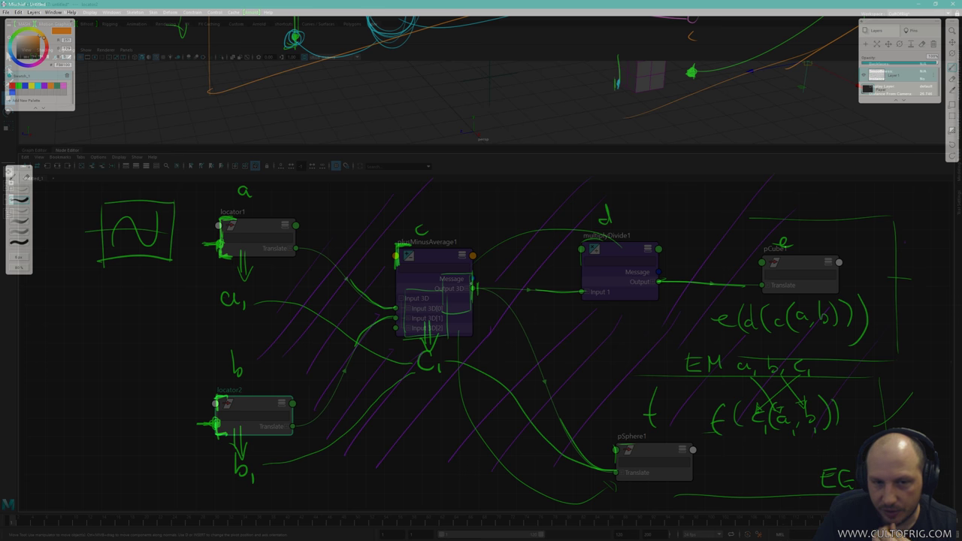
Draw orange lines from pCube1 and from pSphere1 back to plusMinusAverage1, redoing the first one.
mouse_move(788, 275)
mouse_down()
mouse_move(570, 257)
mouse_move(472, 257)
mouse_up()
key(ctrl+z)
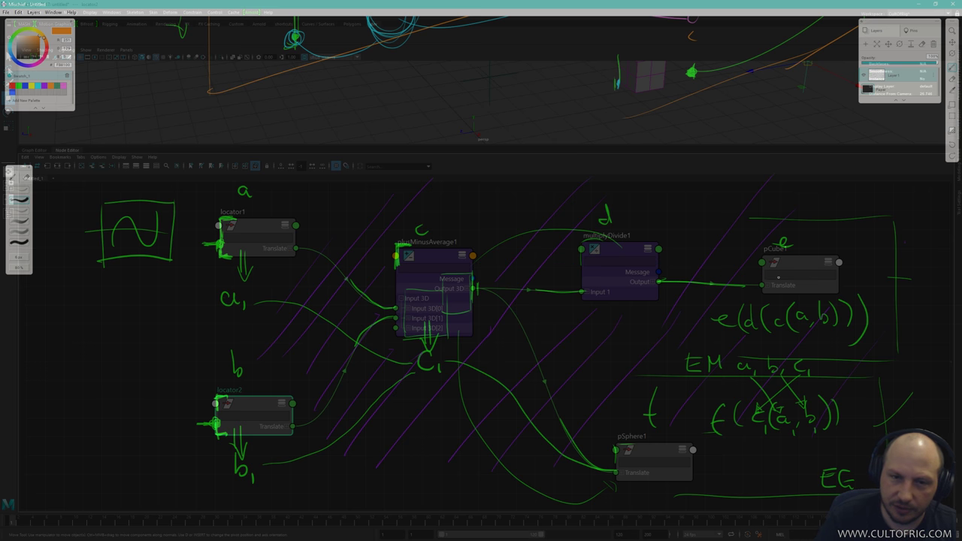
mouse_move(779, 276)
mouse_down()
mouse_move(697, 266)
mouse_move(460, 284)
mouse_up()
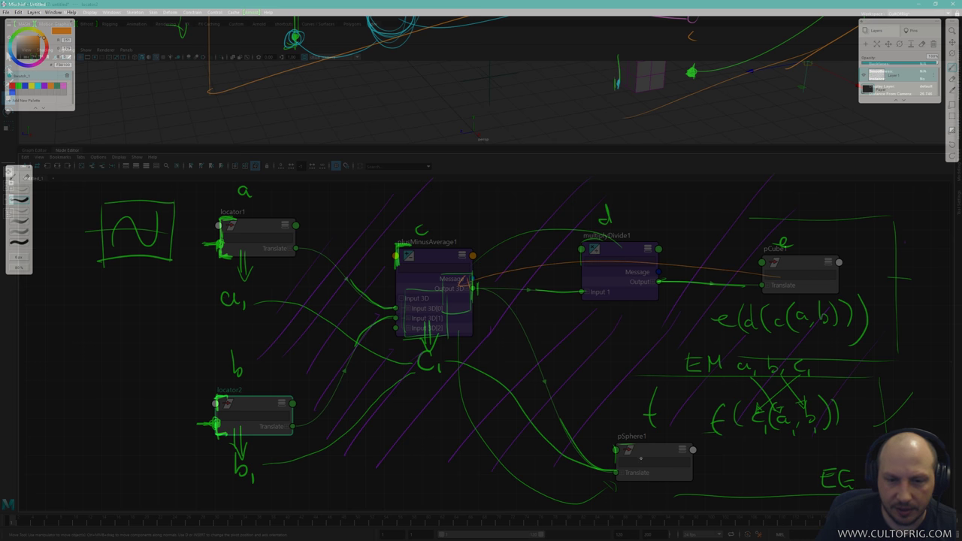
mouse_move(641, 459)
mouse_down()
mouse_move(495, 396)
mouse_move(451, 330)
mouse_up()
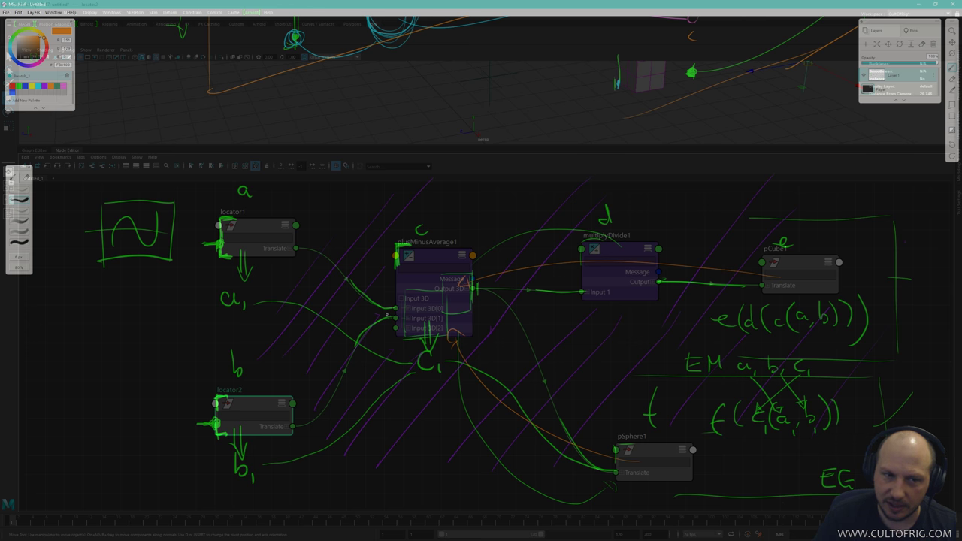
Draw an orange bracket around plusMinusAverage1's input plugs.
mouse_move(387, 293)
mouse_down()
mouse_move(387, 347)
mouse_move(481, 342)
mouse_move(481, 308)
mouse_up()
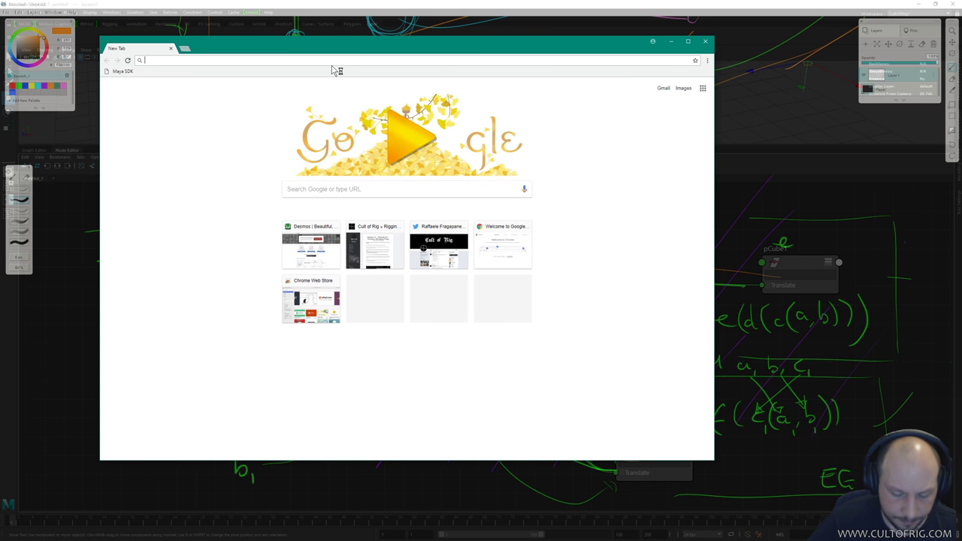
Search the web for 'using parallel' Maya and open Autodesk's UsingParallelMaya.pdf result.
text(para)
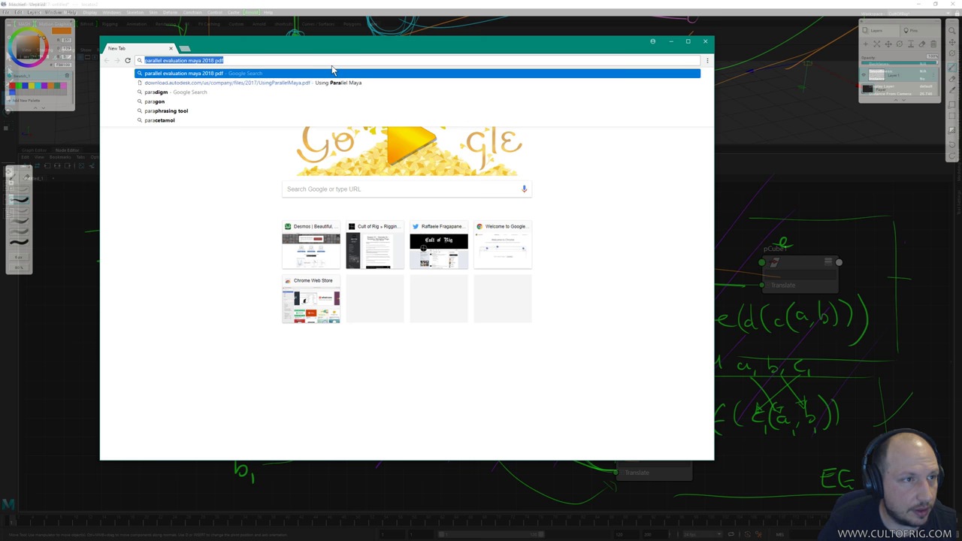
key(BackSpace)
key(BackSpace)
key(BackSpace)
key(BackSpace)
text(using parallel)
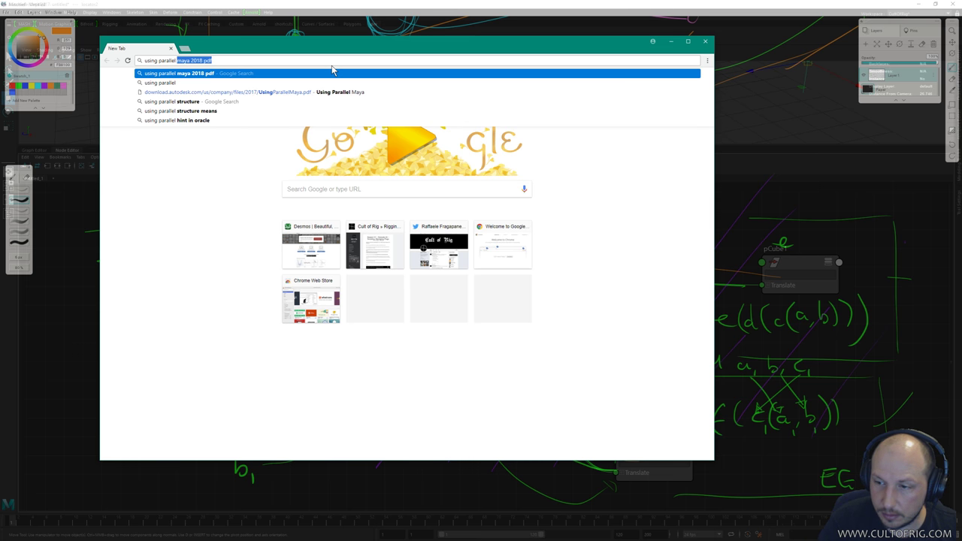
key(Return)
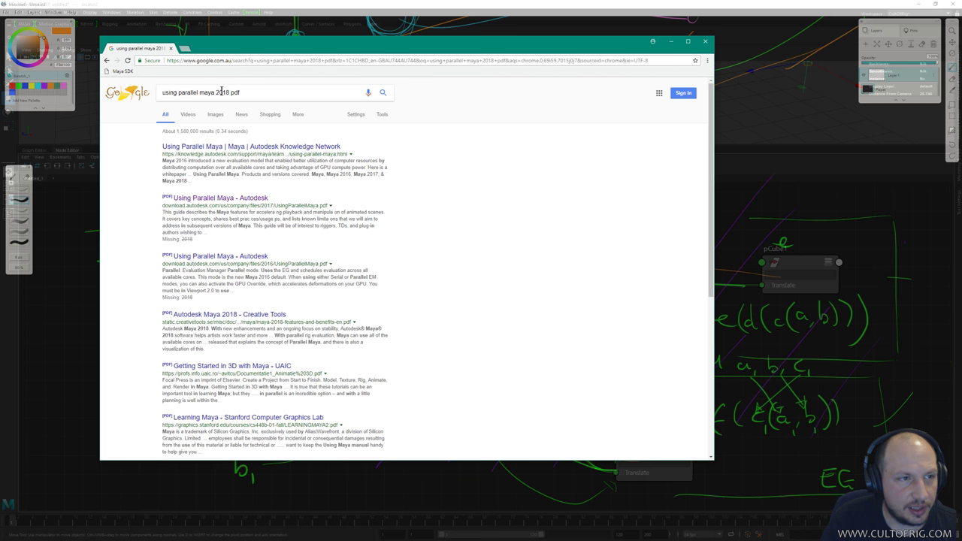
click(256, 92)
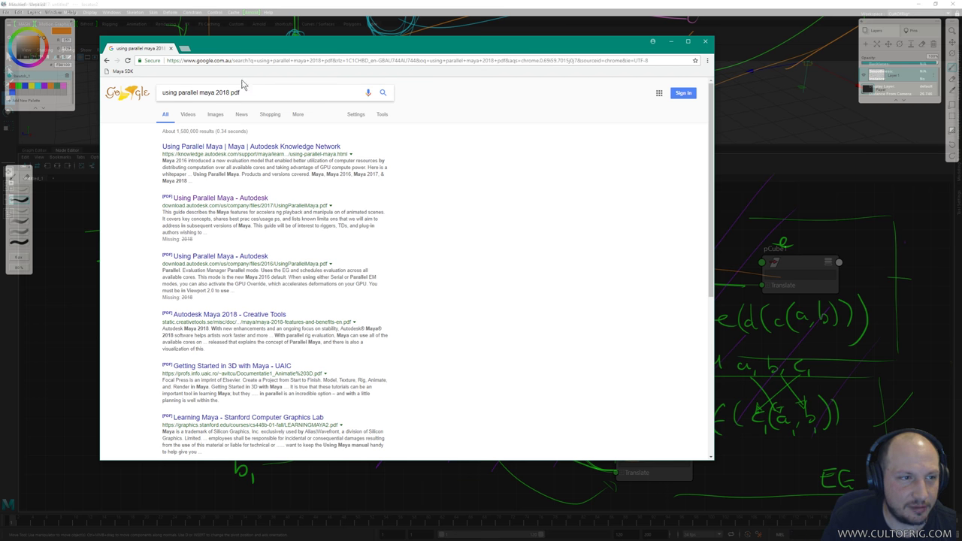
click(235, 199)
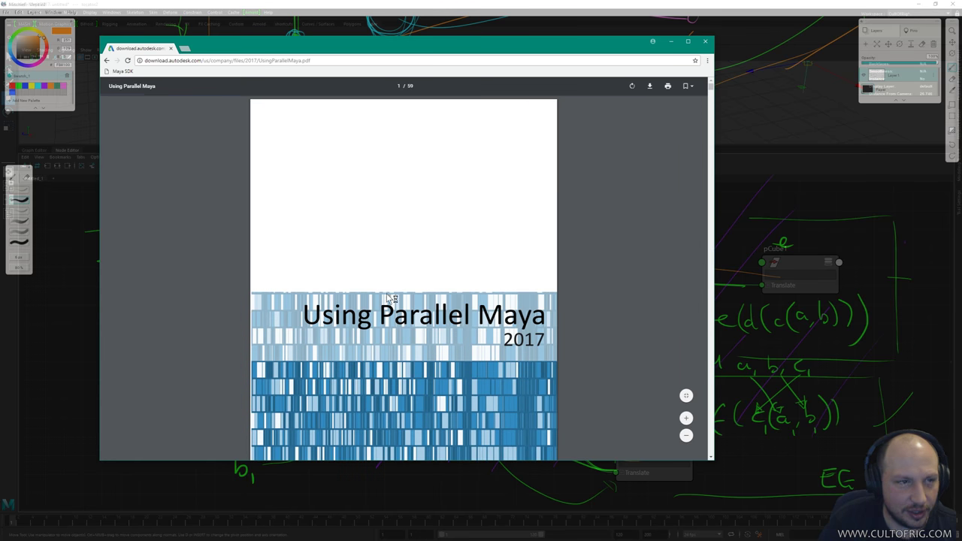
Maximize the PDF window and jump to Evaluation Graph Invalidation from the table of contents.
key(super+Up)
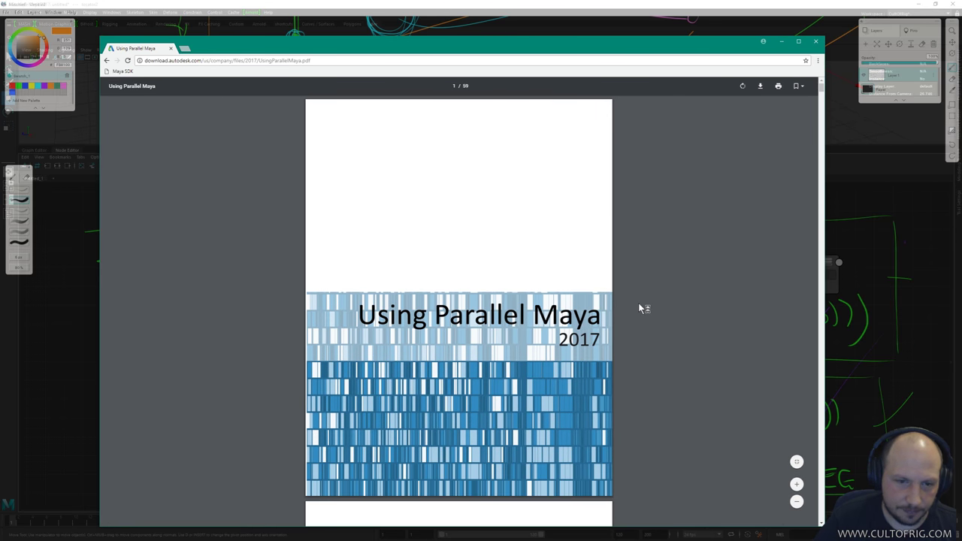
scroll(624, 298, down, 10)
scroll(602, 294, up, 5)
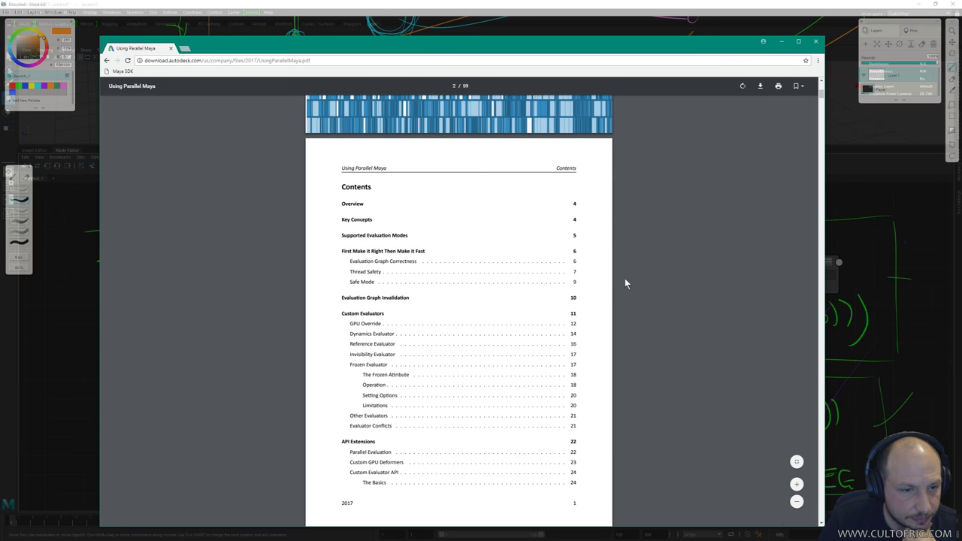
scroll(458, 348, down, 3)
scroll(465, 347, down, 5)
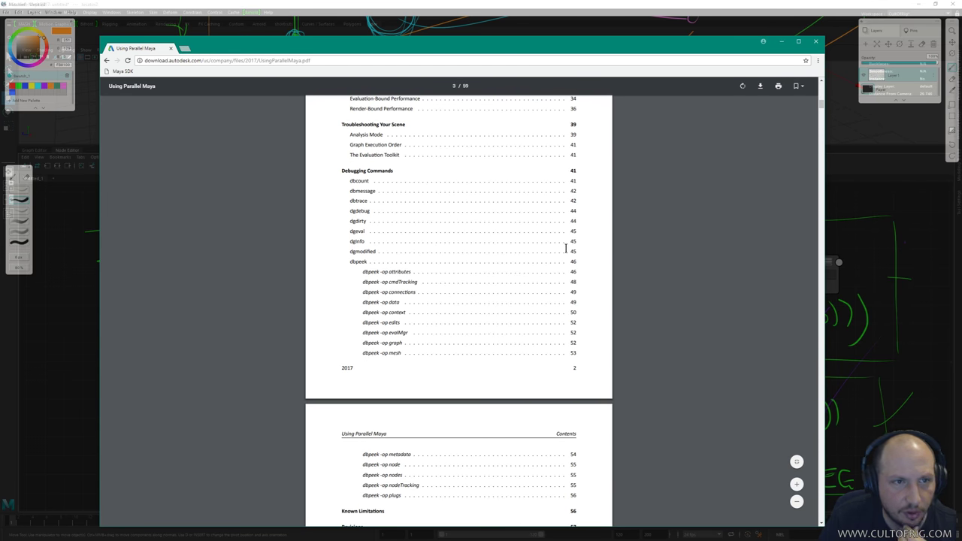
scroll(567, 251, down, 2)
scroll(577, 267, up, 3)
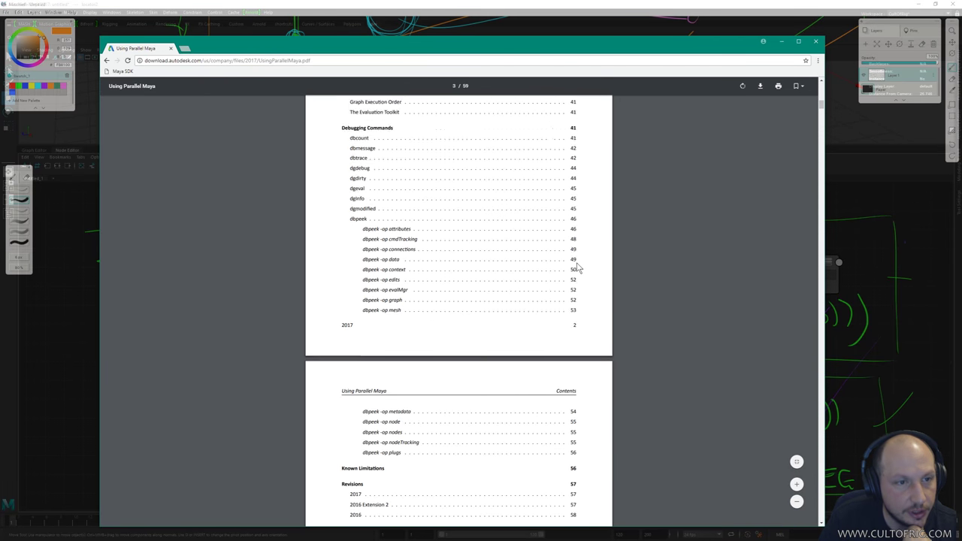
scroll(532, 254, up, 10)
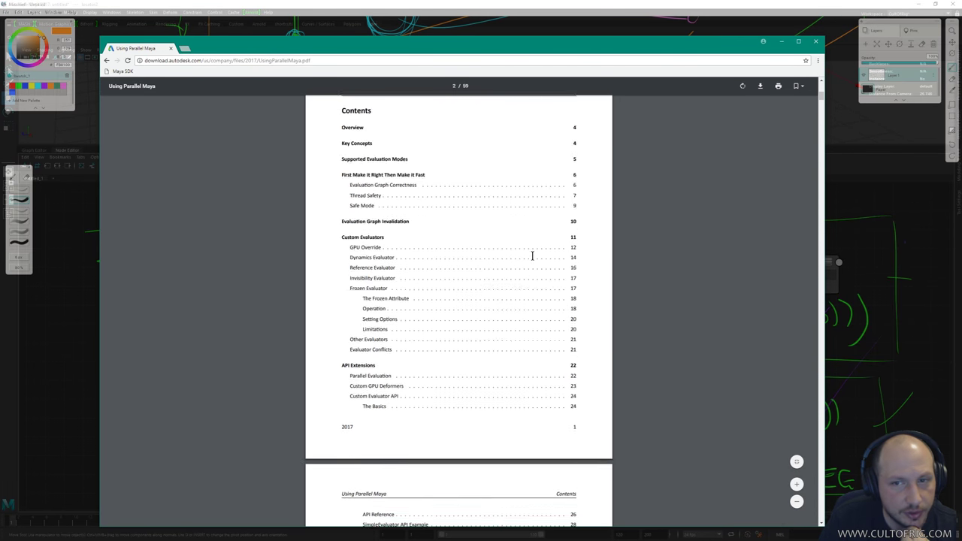
scroll(535, 258, down, 5)
scroll(532, 253, up, 1)
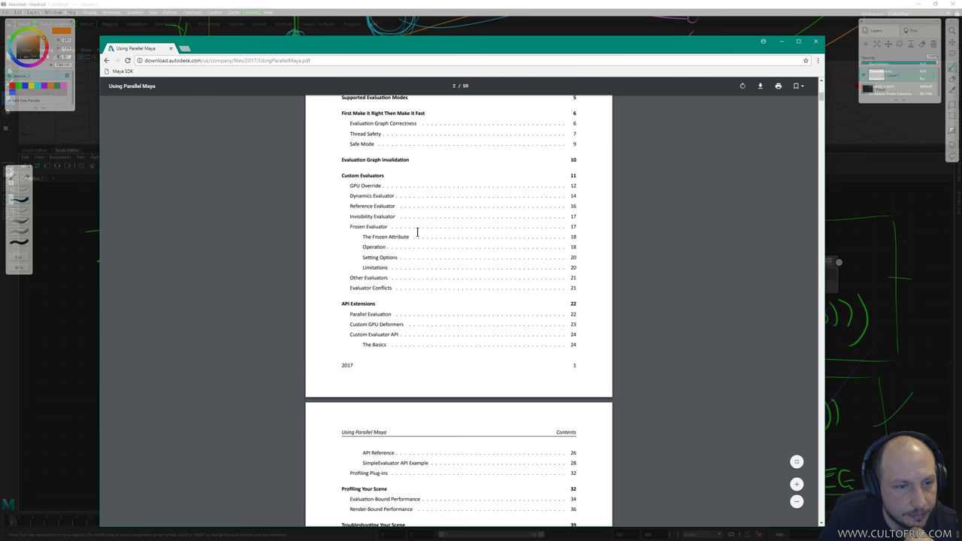
scroll(513, 253, up, 3)
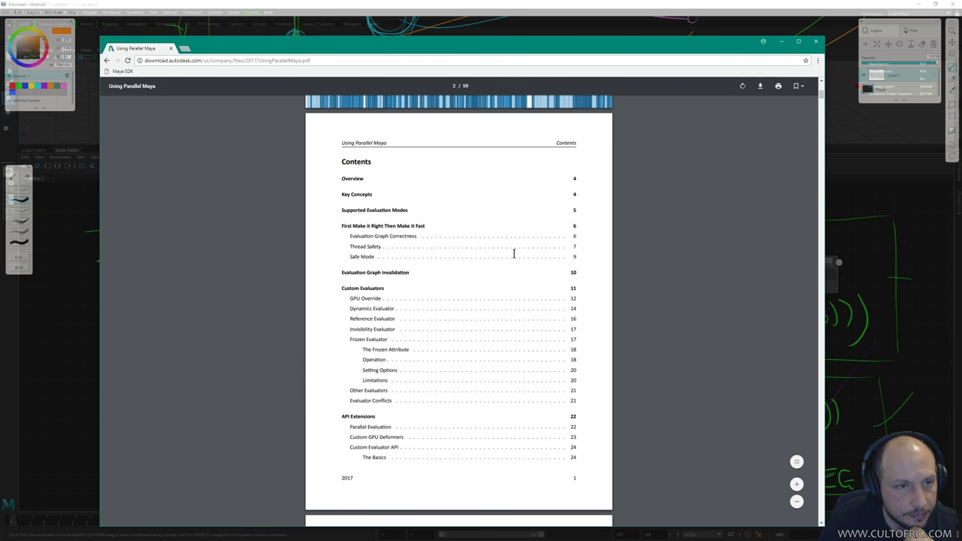
click(402, 277)
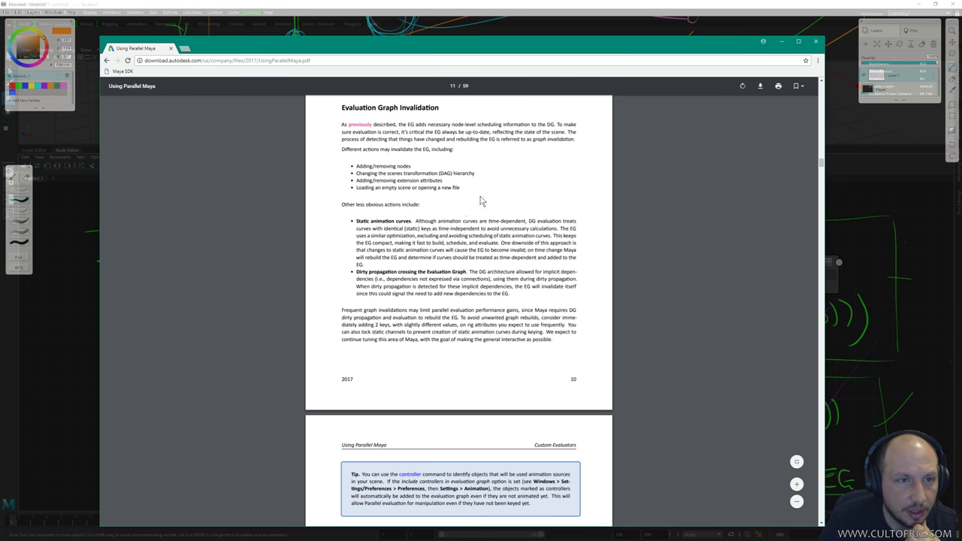
Scroll back up through the PDF to the Supported Evaluation Modes table (DG, Serial, Parallel).
ctrl+scroll(630, 240, up, 3)
ctrl+scroll(631, 244, down, 2)
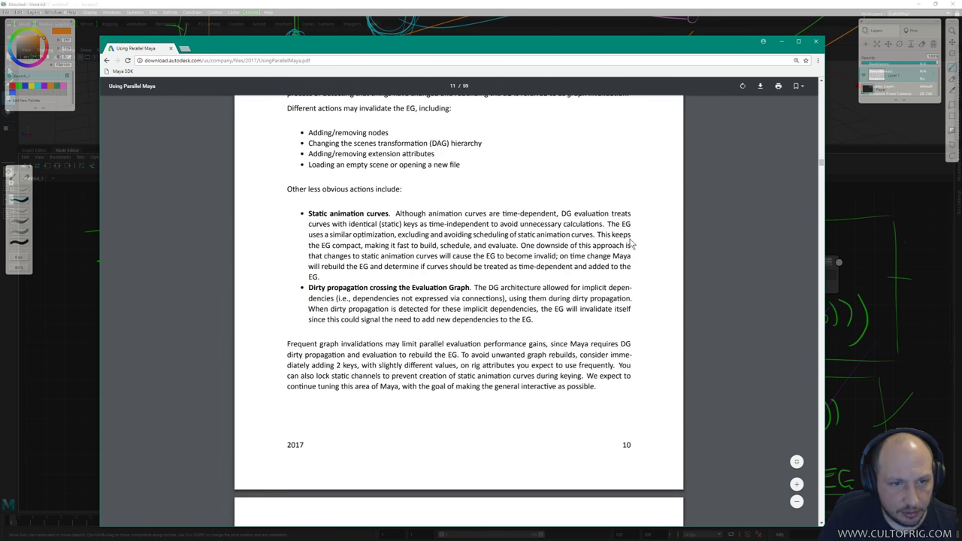
scroll(737, 281, up, 4)
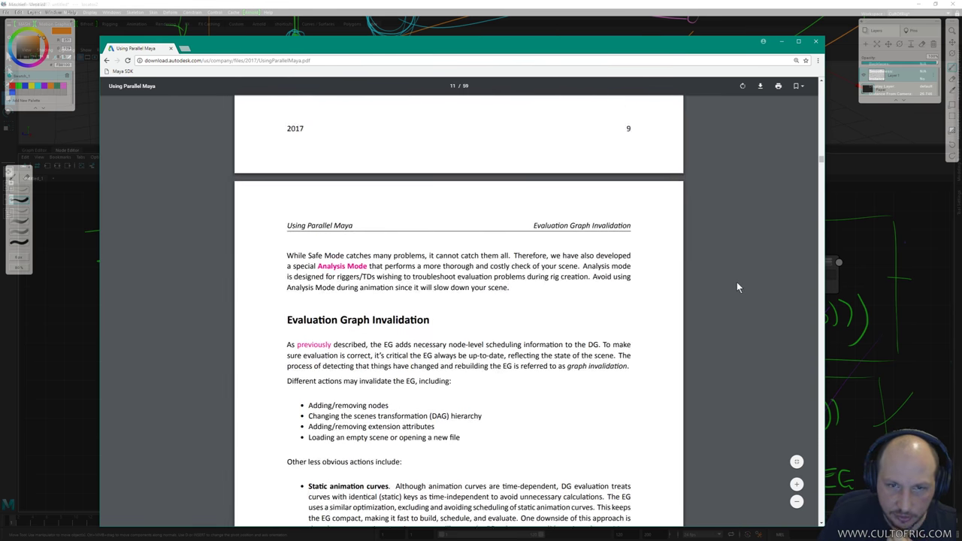
scroll(736, 286, up, 1)
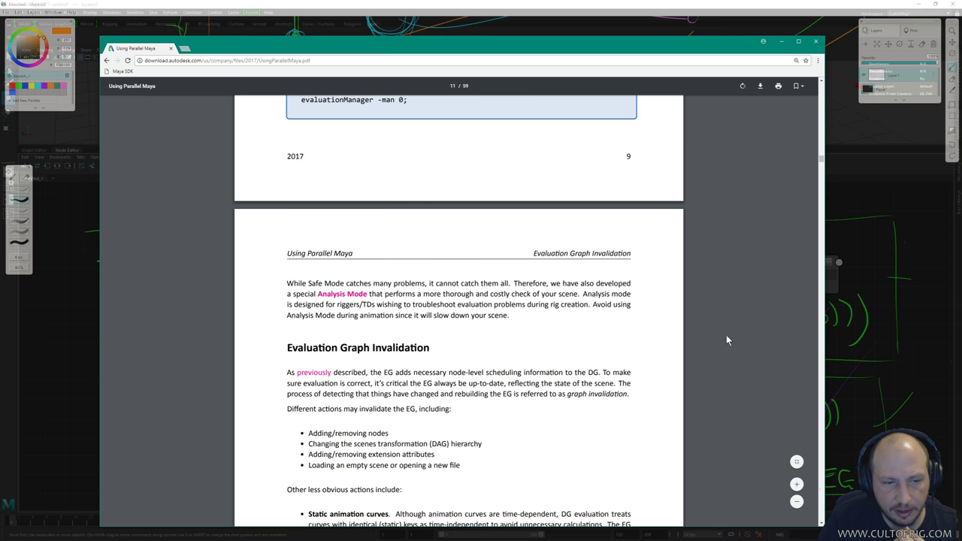
scroll(724, 353, up, 3)
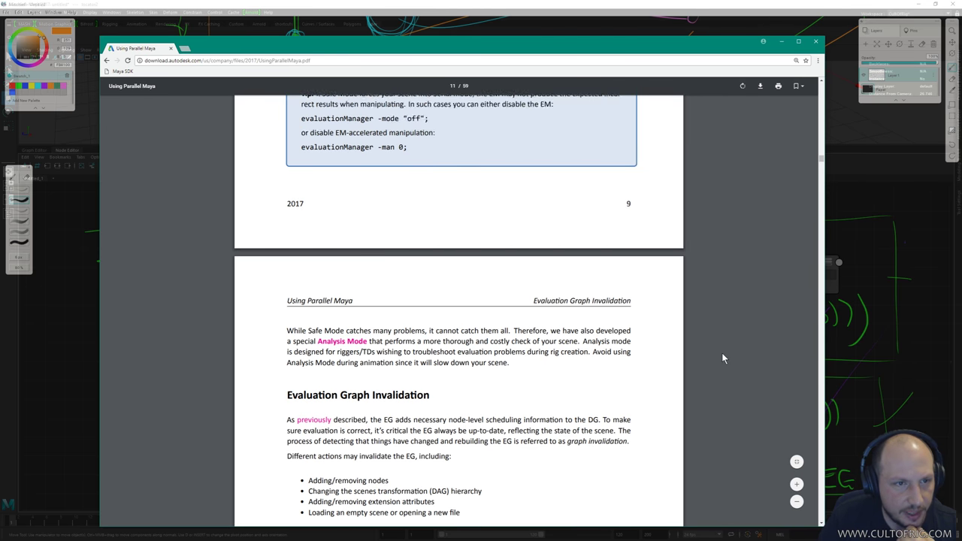
scroll(721, 358, up, 5)
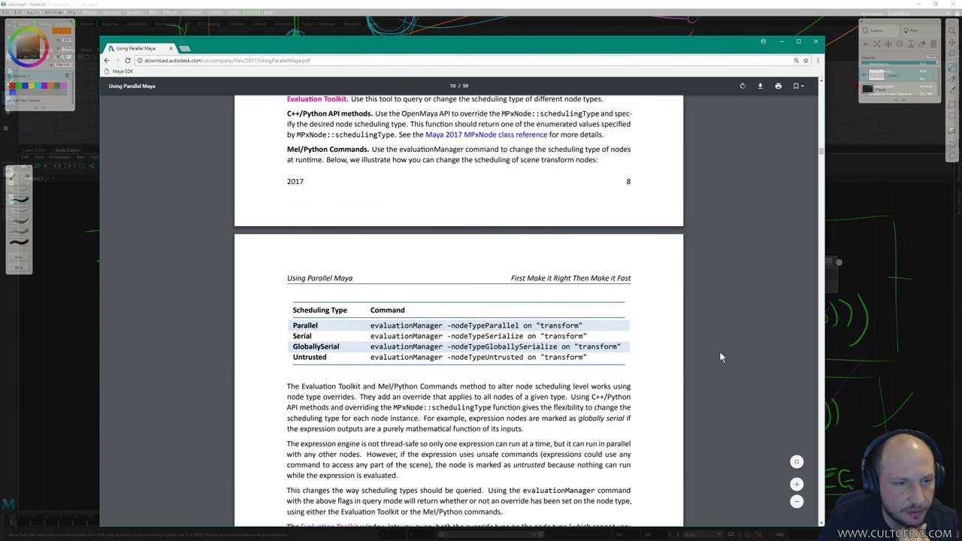
scroll(719, 353, up, 10)
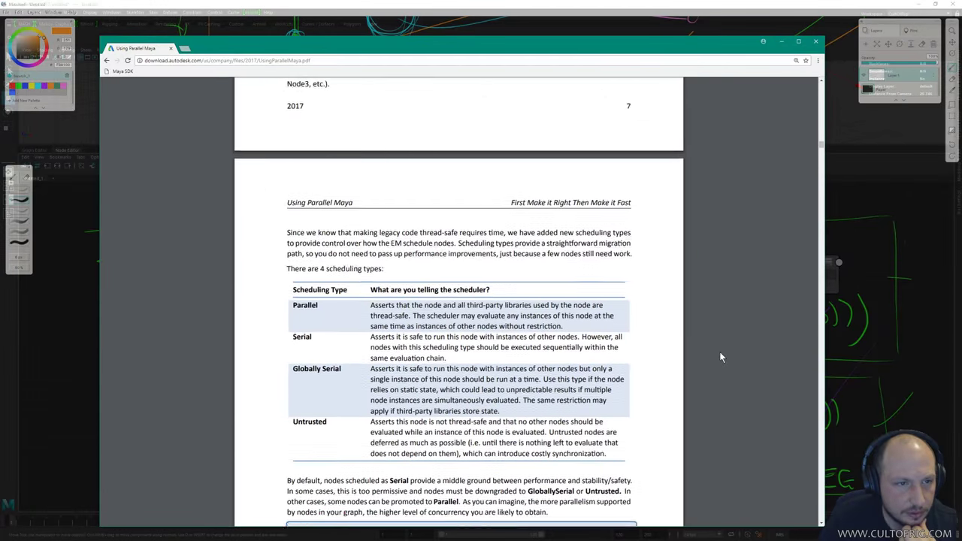
scroll(719, 357, up, 10)
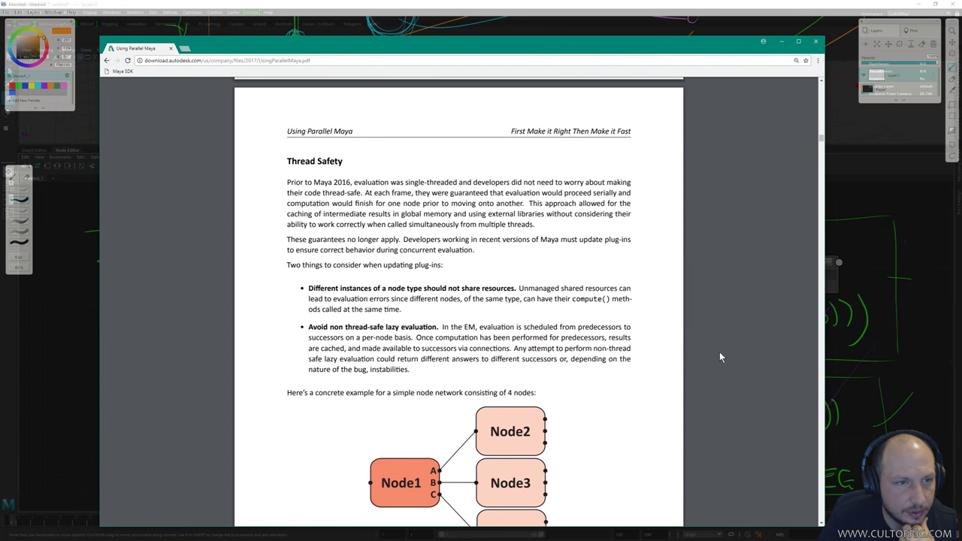
scroll(719, 357, up, 5)
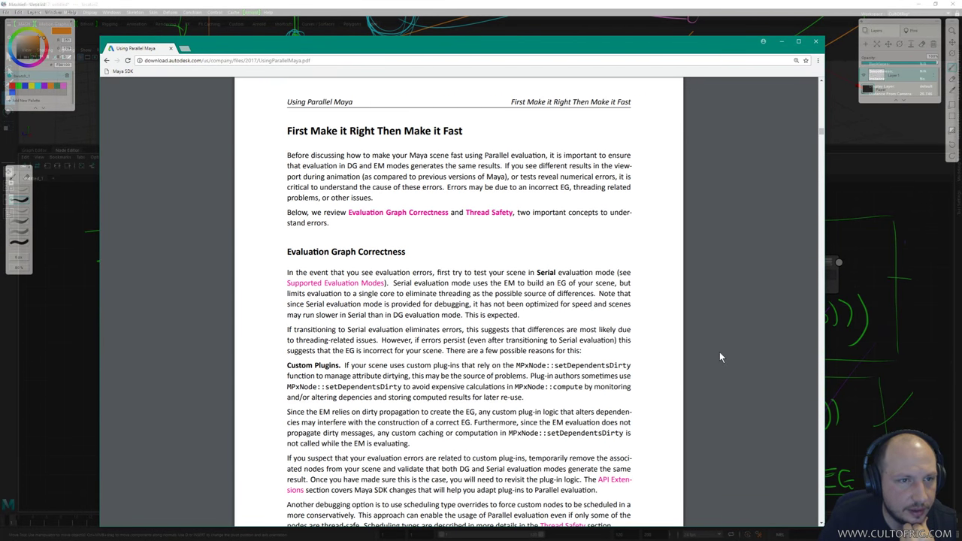
scroll(719, 357, up, 8)
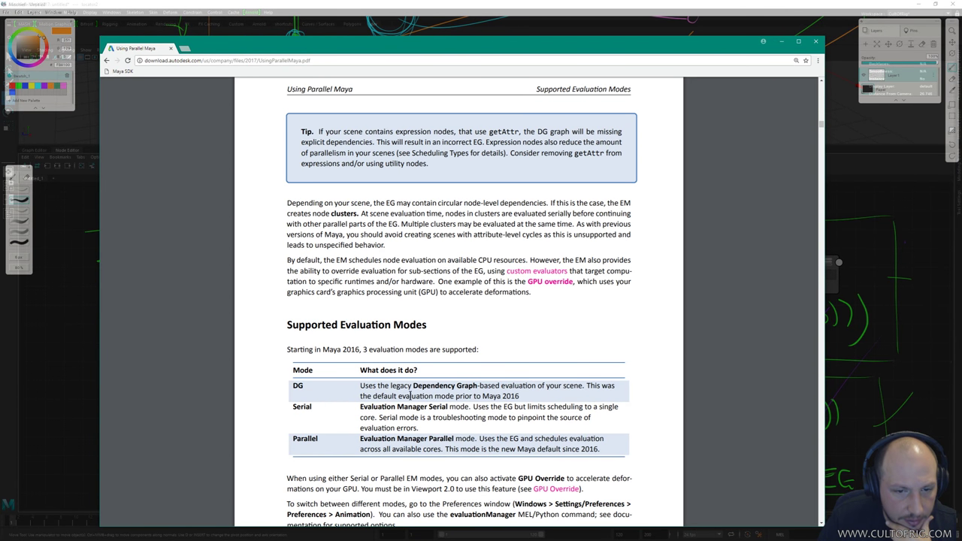
Bring the PDF's Key Concepts section into view and raise the green Mischief annotations above it.
scroll(651, 361, up, 7)
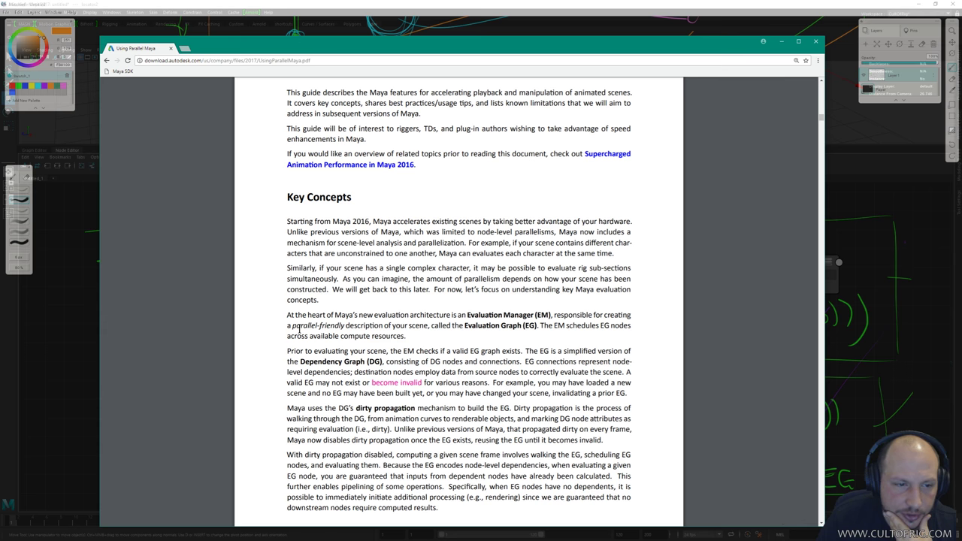
click(768, 5)
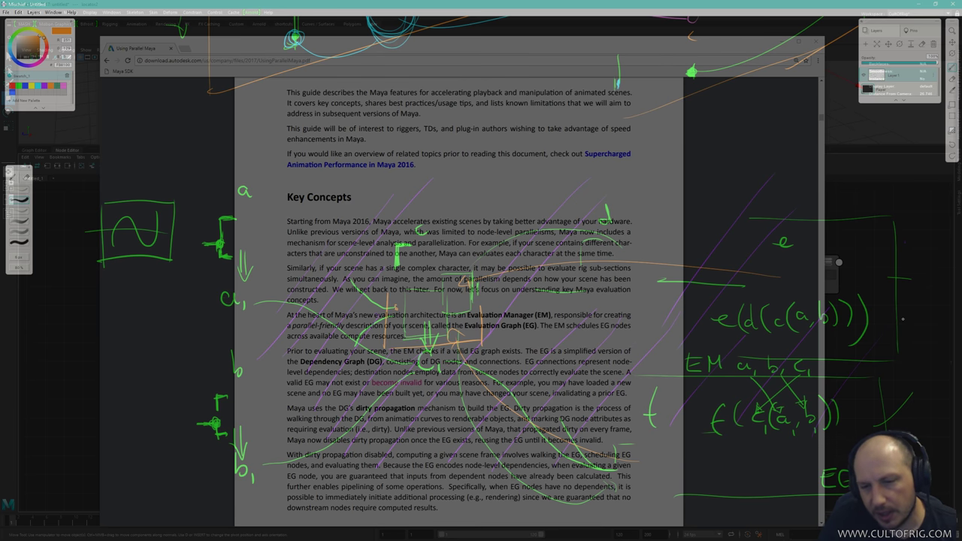
Highlight 'DG's dirty propagation mechanism to build the' in the PDF, then minimize Chrome.
key(alt+Tab)
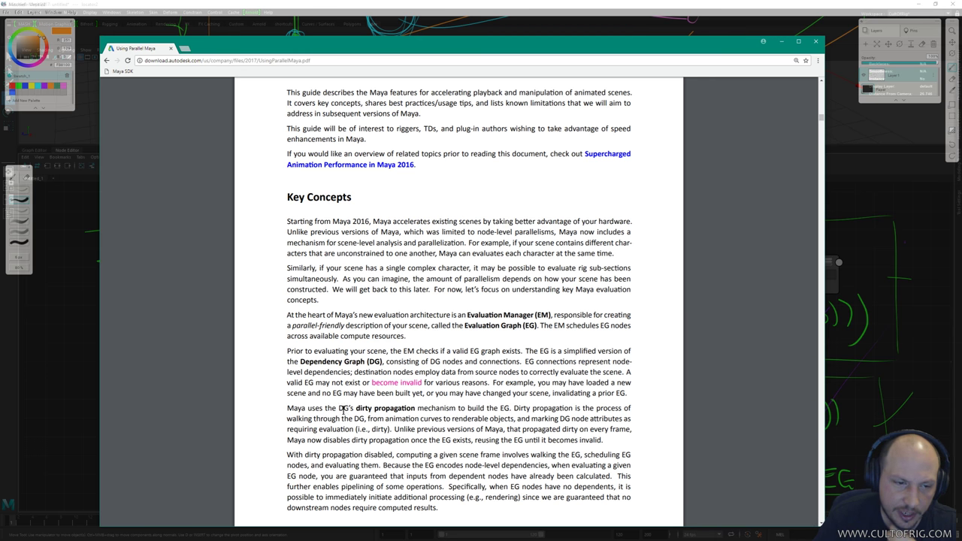
drag(339, 408, 510, 402)
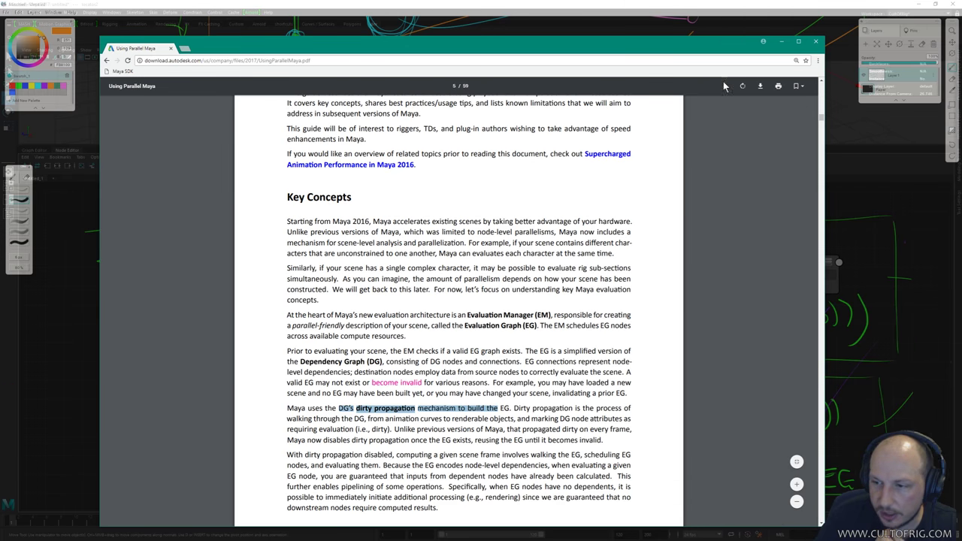
click(621, 4)
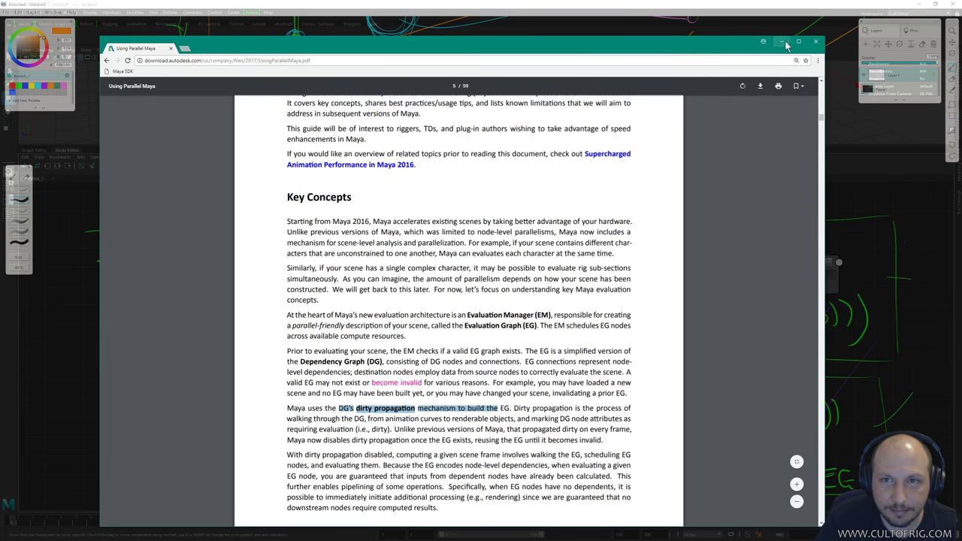
click(783, 43)
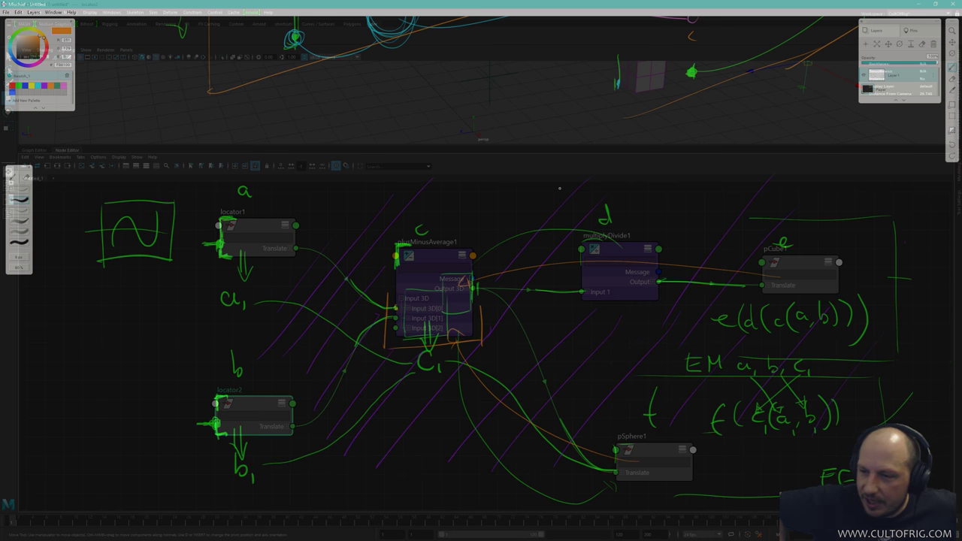